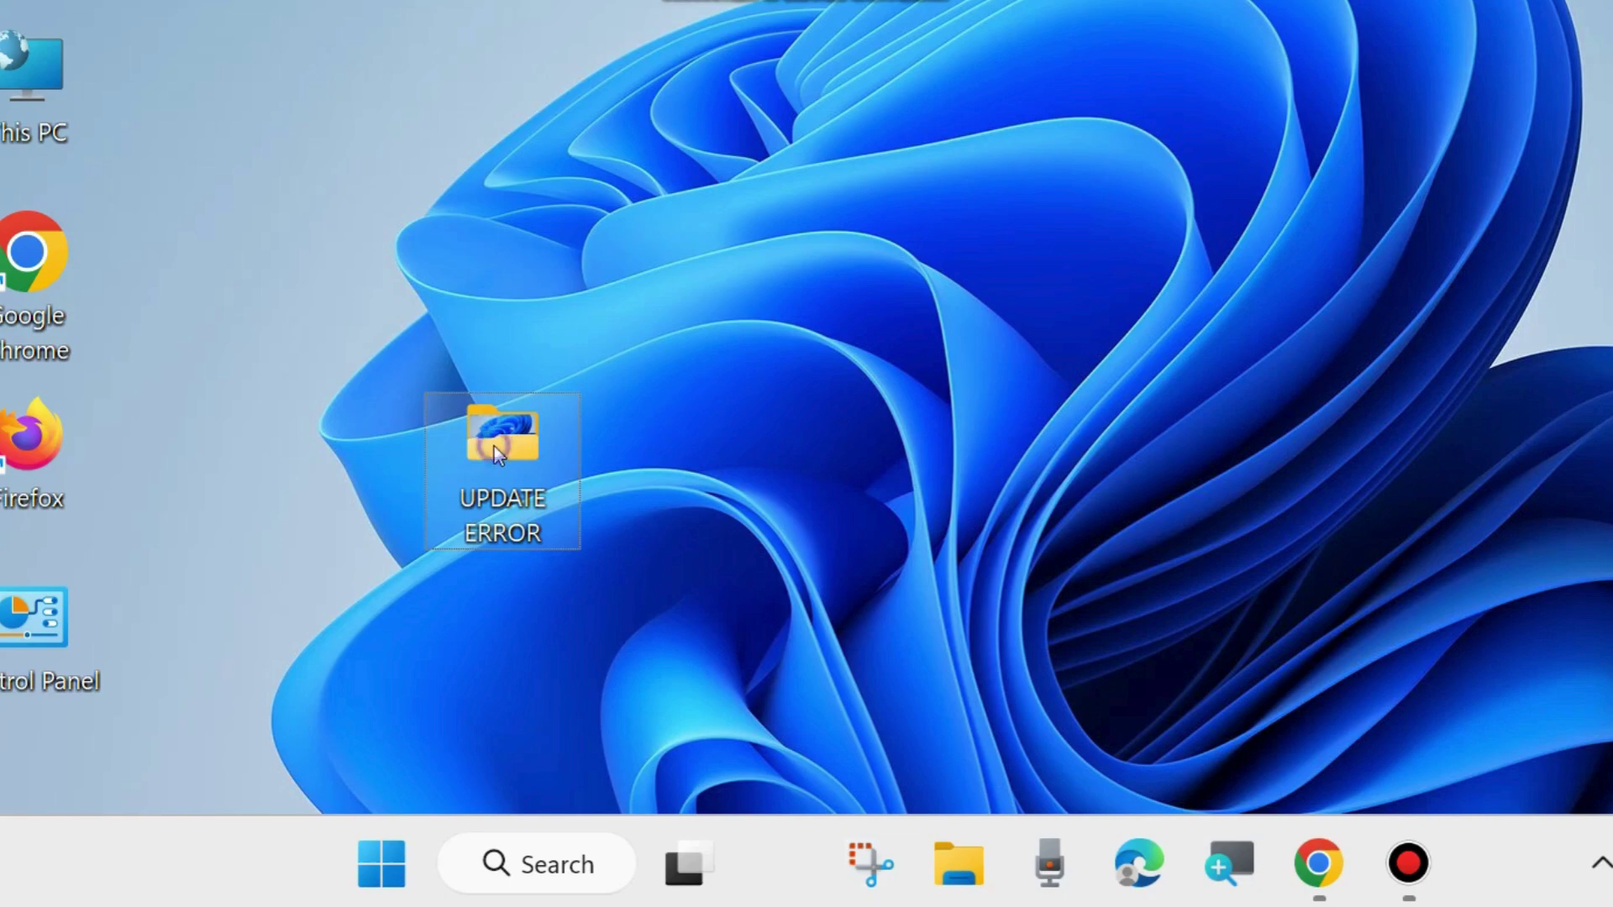
Step: Open the UPDATE ERROR folder on the desktop, look through its files and close it
{"action": "double_click", "coordinate": [497, 447]}
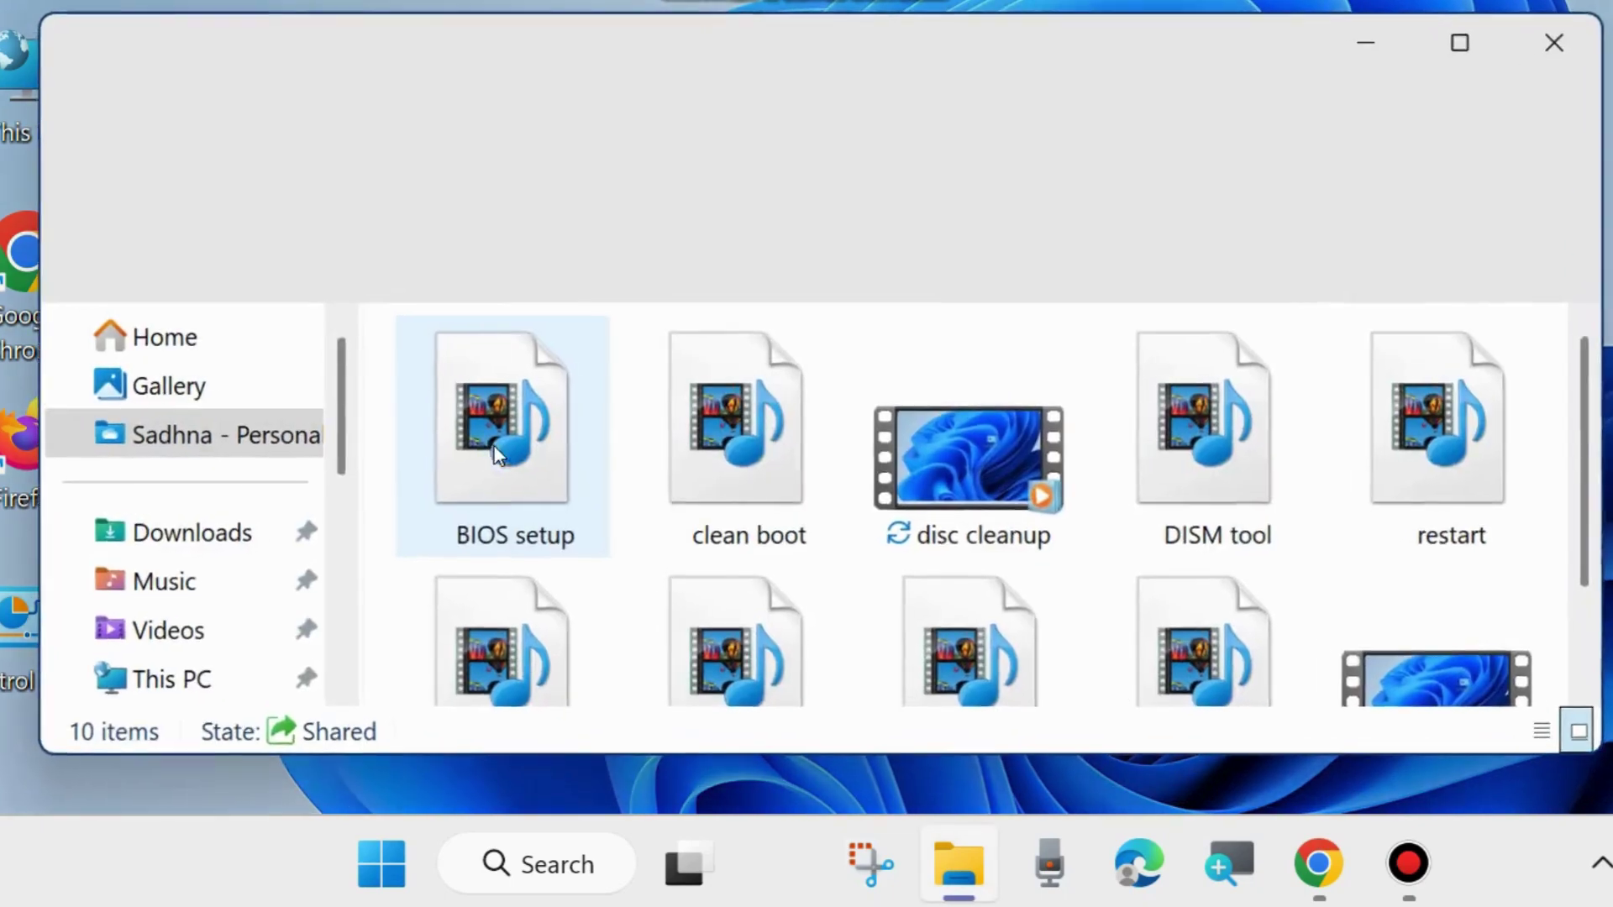
{"action": "scroll", "coordinate": [923, 537], "scroll_direction": "down", "scroll_amount": 2}
{"action": "scroll", "coordinate": [976, 555], "scroll_direction": "up", "scroll_amount": 2}
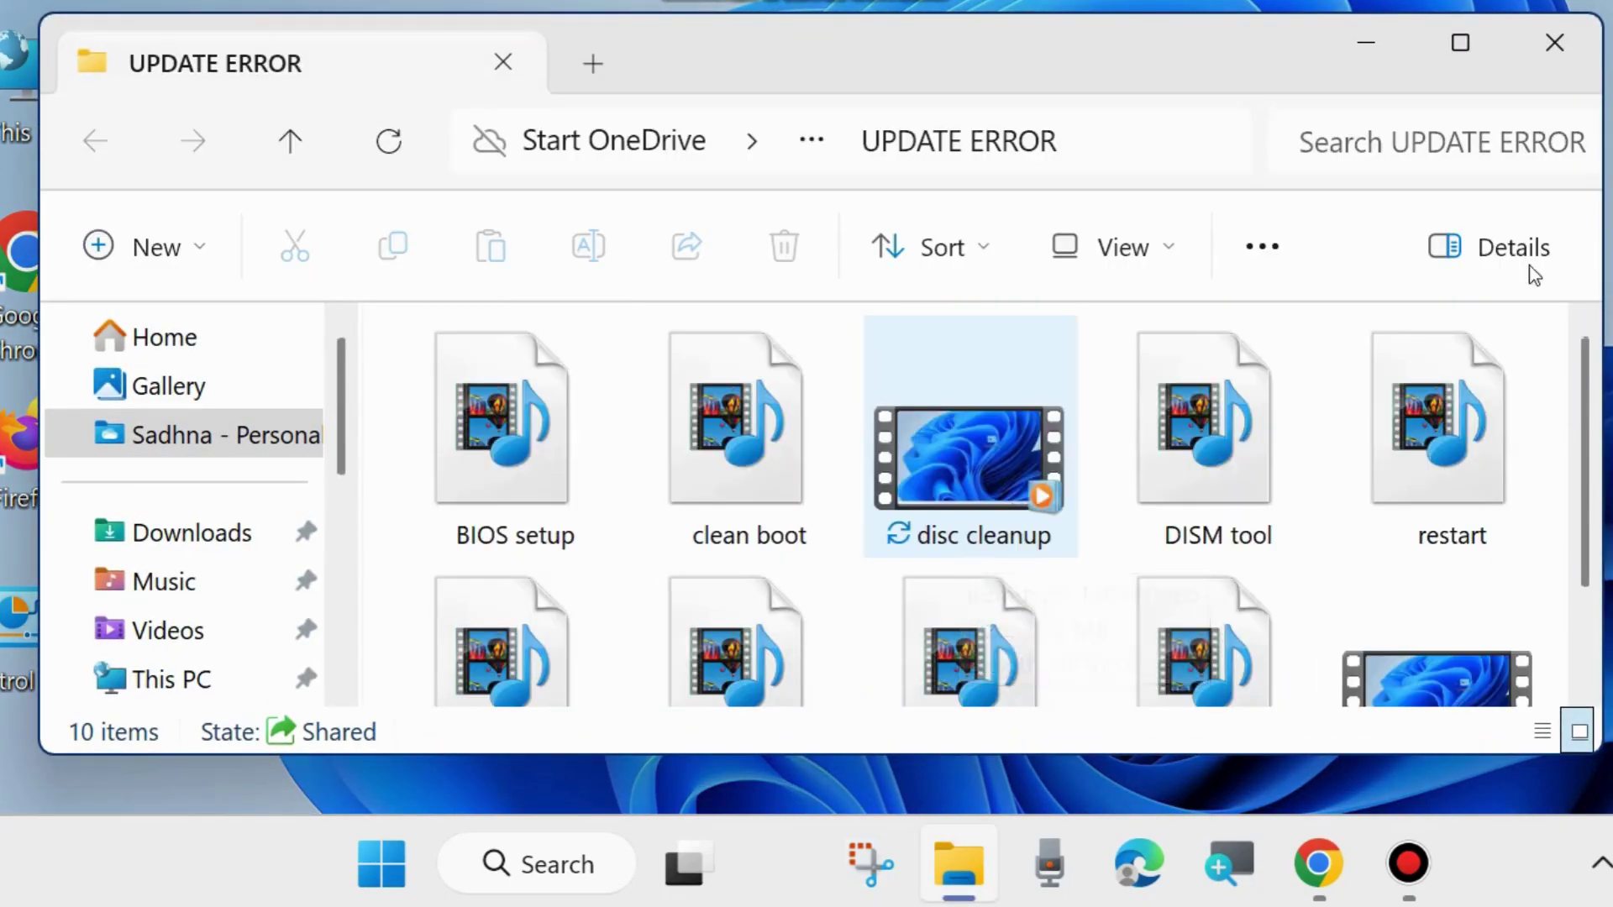
{"action": "left_click", "coordinate": [1553, 43]}
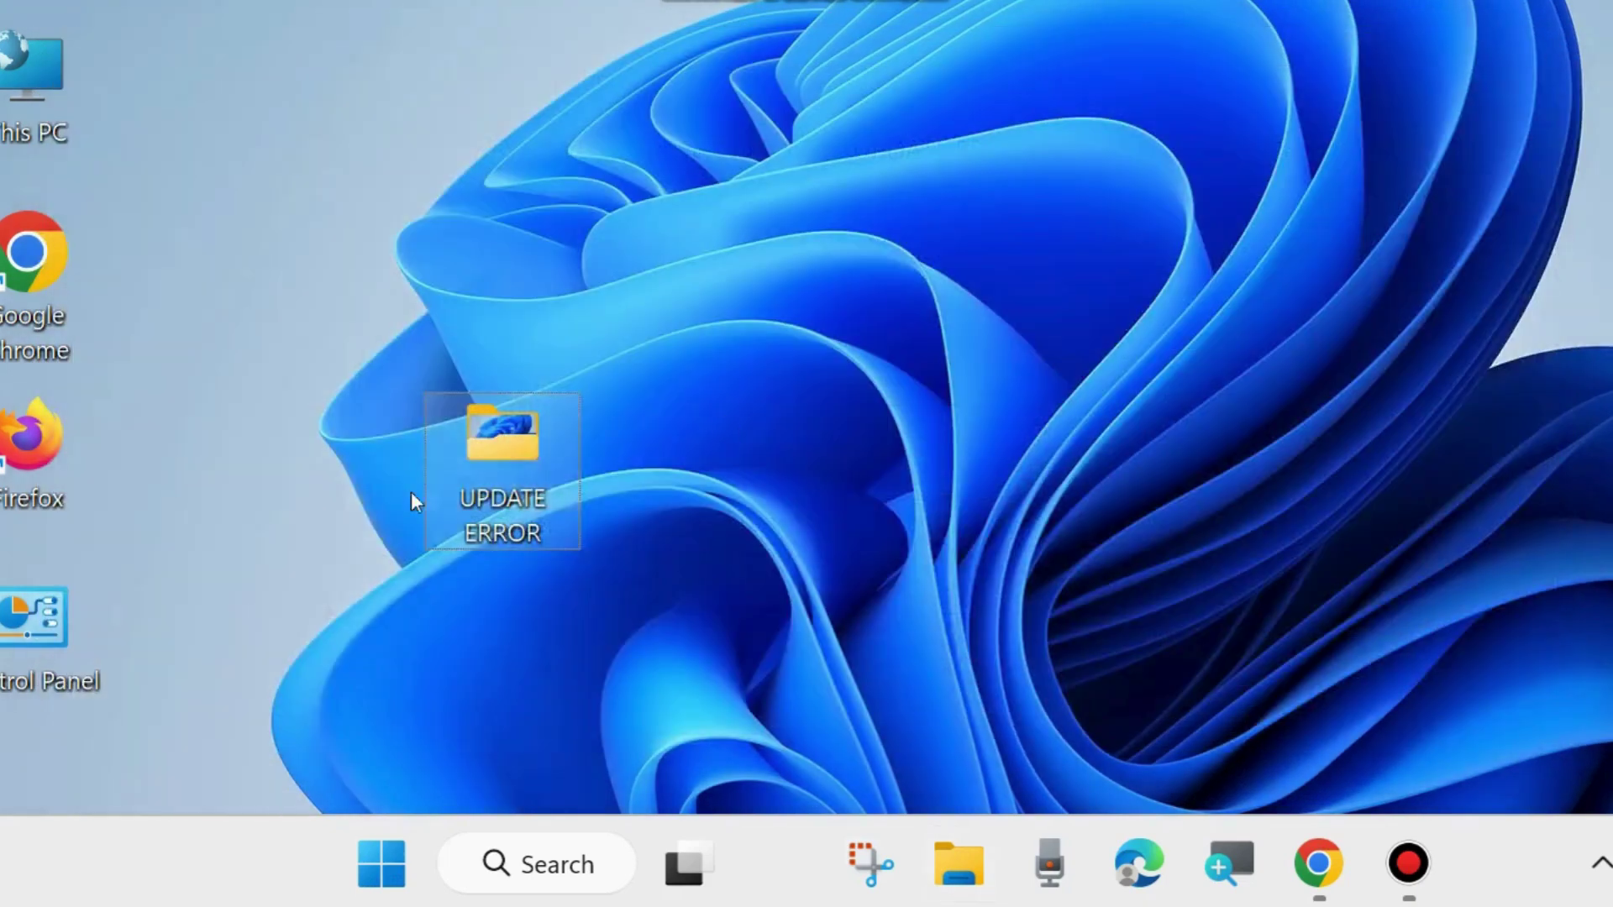
Step: Check the total size of the UPDATE ERROR folder in its properties
{"action": "right_click", "coordinate": [487, 477]}
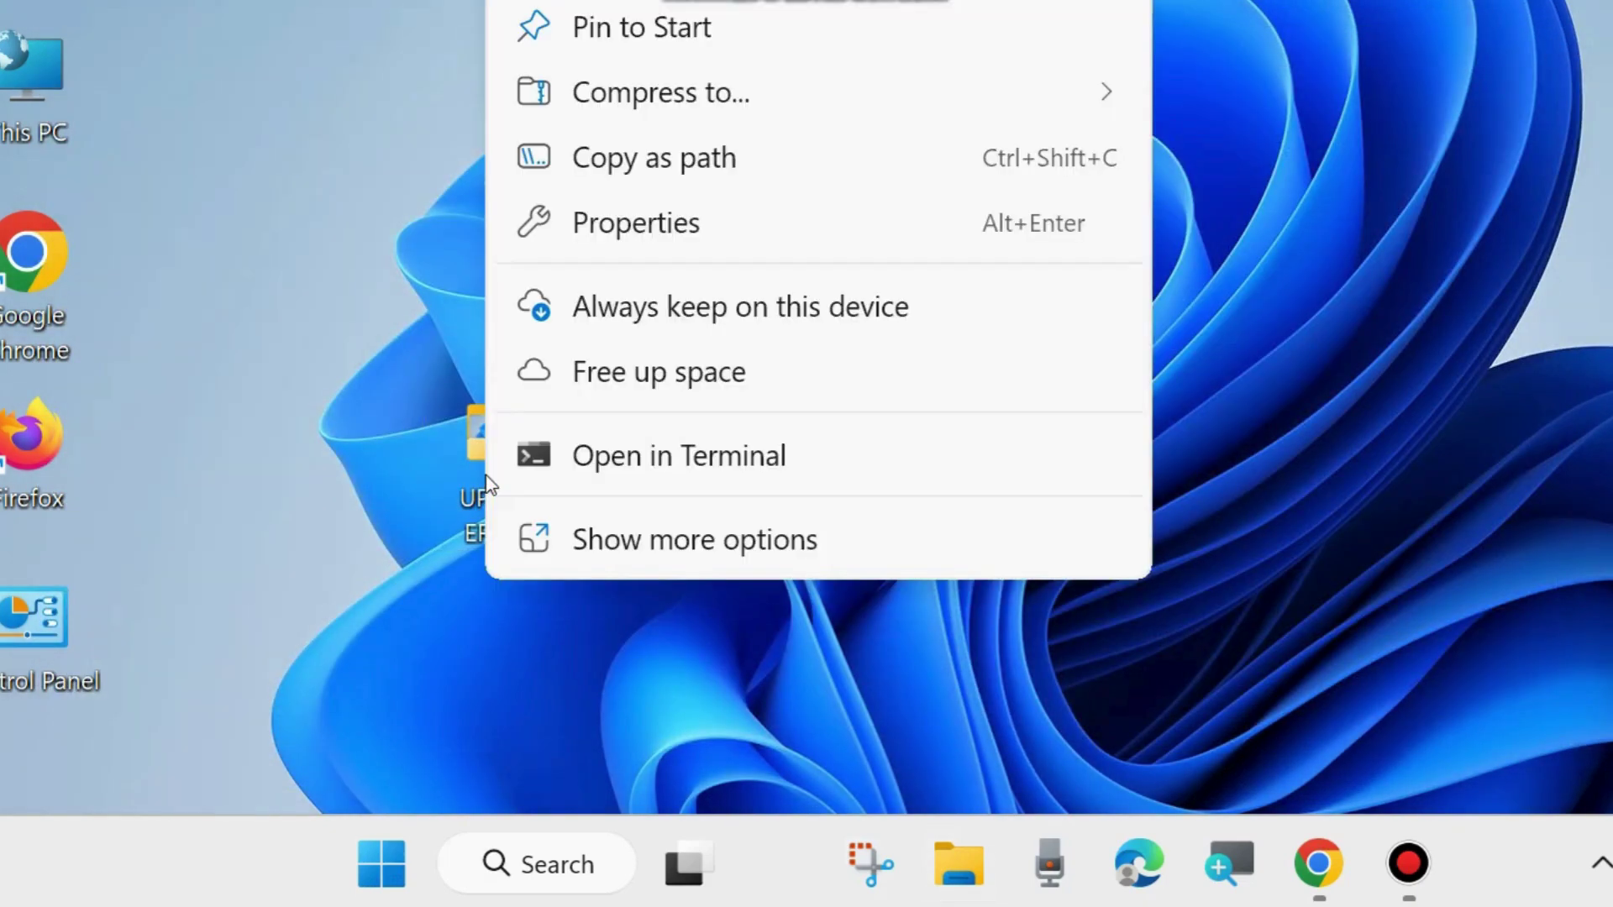
{"action": "left_click", "coordinate": [619, 222]}
{"action": "left_click_drag", "start_coordinate": [1248, 4], "coordinate": [974, 22]}
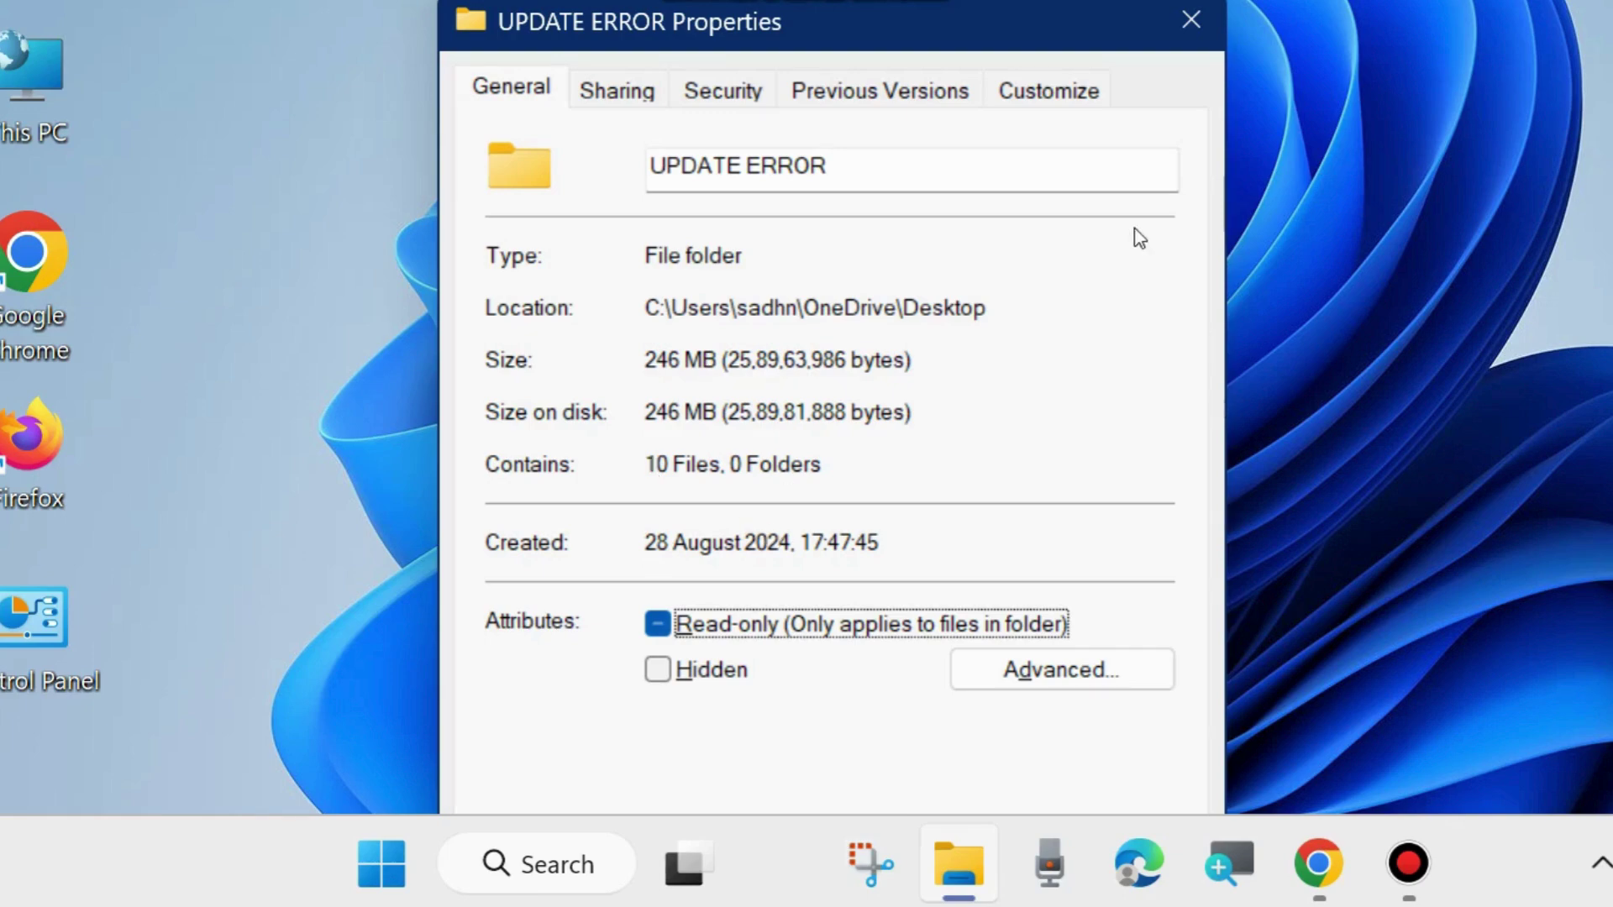
{"action": "left_click", "coordinate": [1193, 18]}
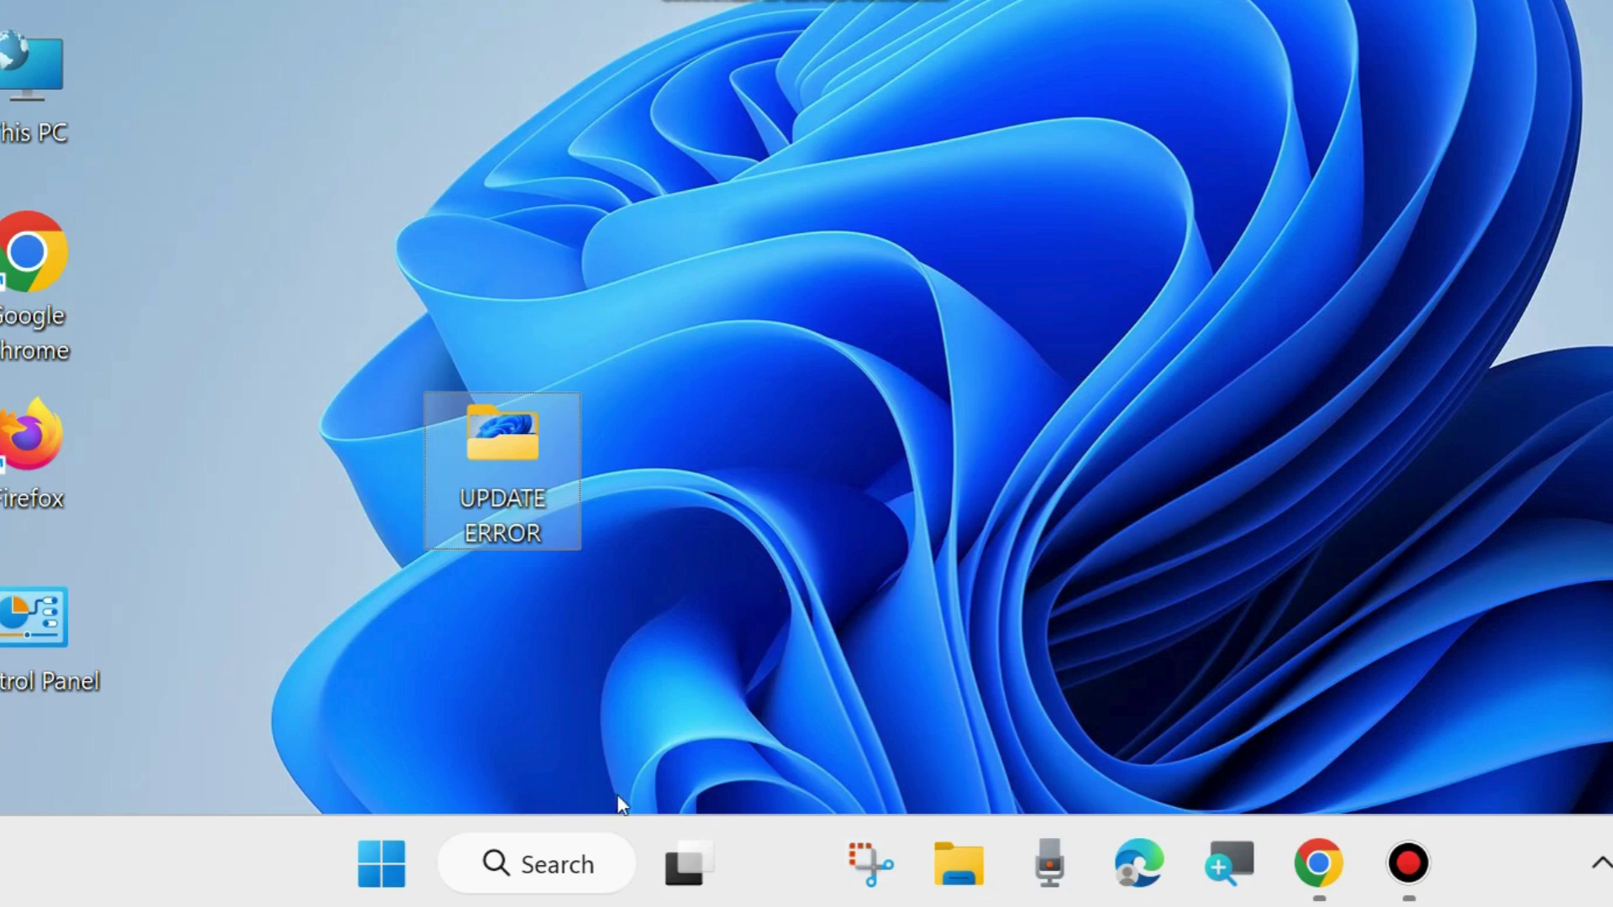
Step: Search Windows for "winrar" and open the WinRAR download from the web result
{"action": "left_click", "coordinate": [525, 876]}
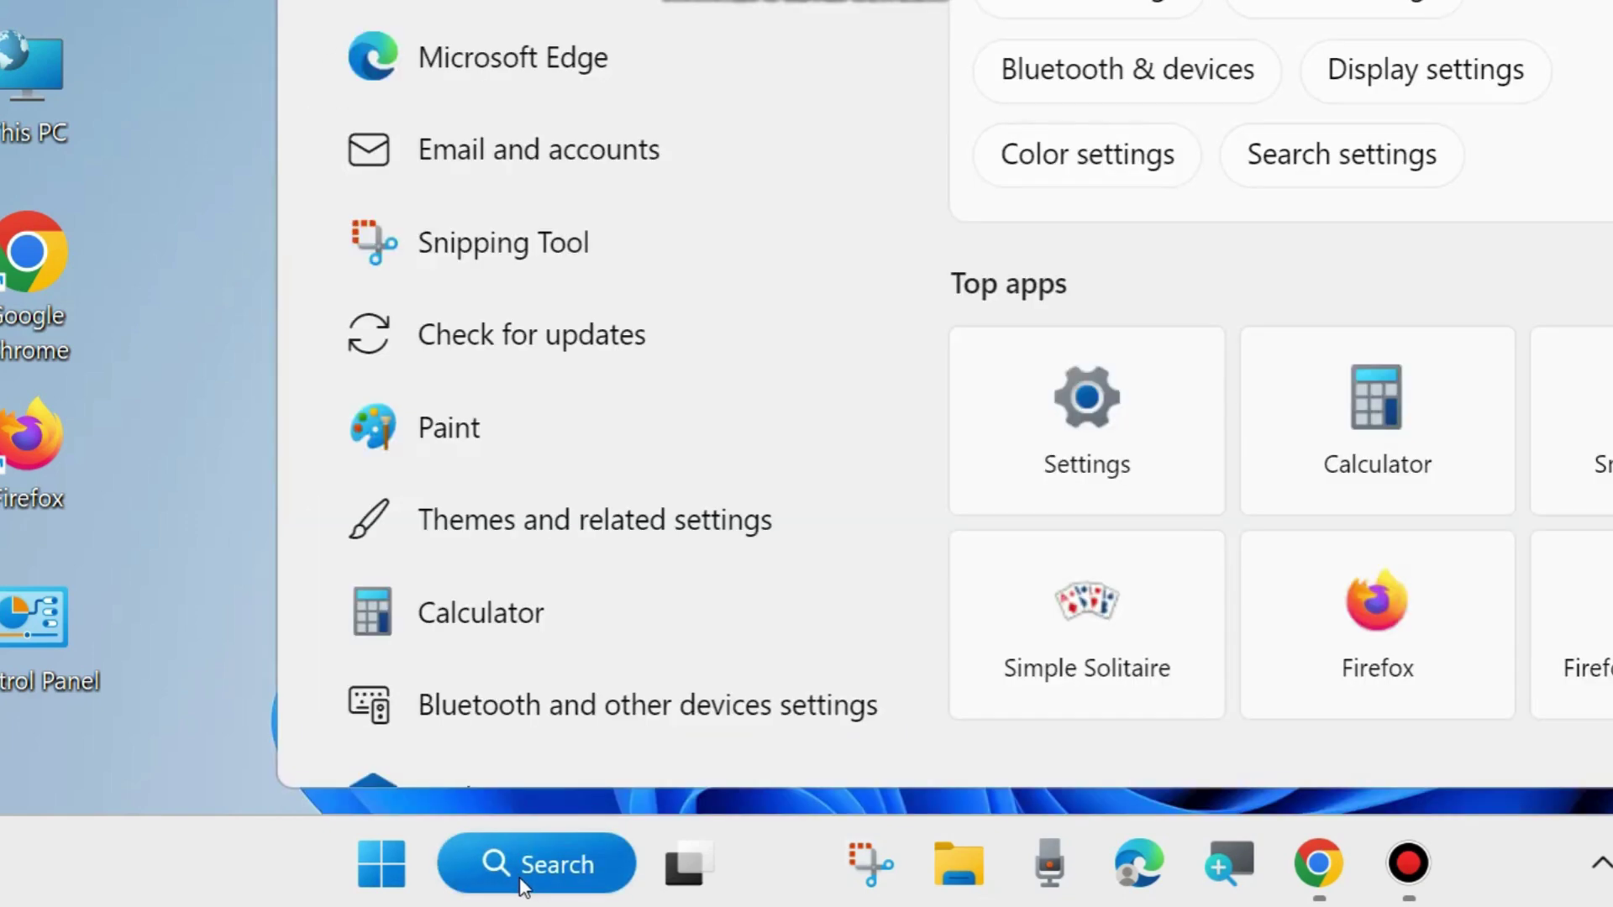
{"action": "type", "text": "winrar"}
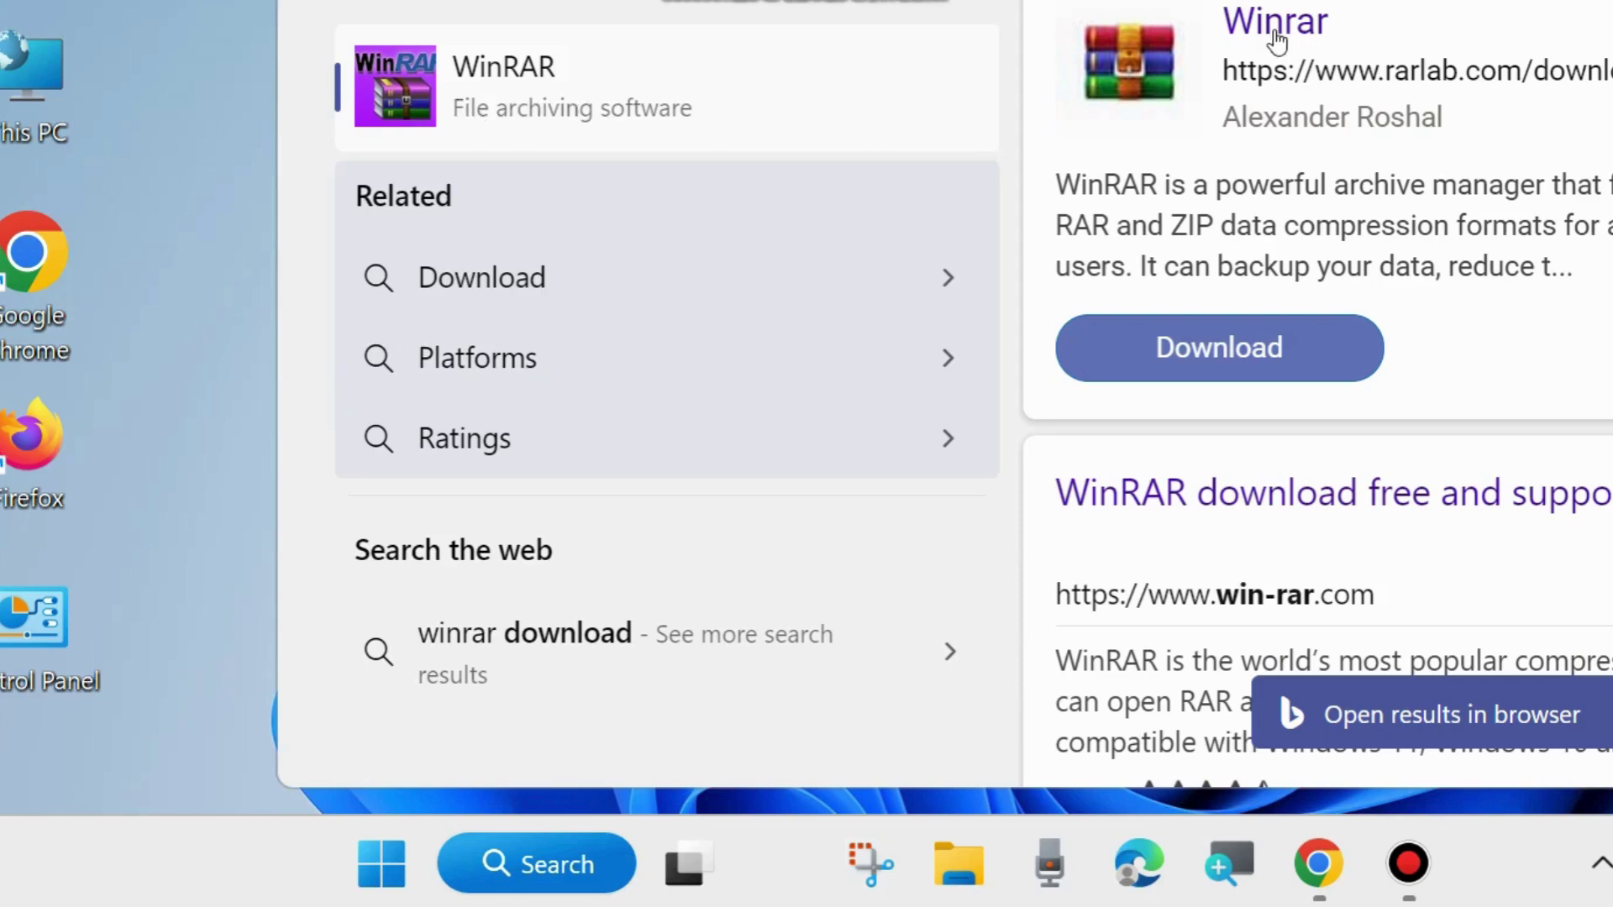
{"action": "left_click", "coordinate": [1213, 349]}
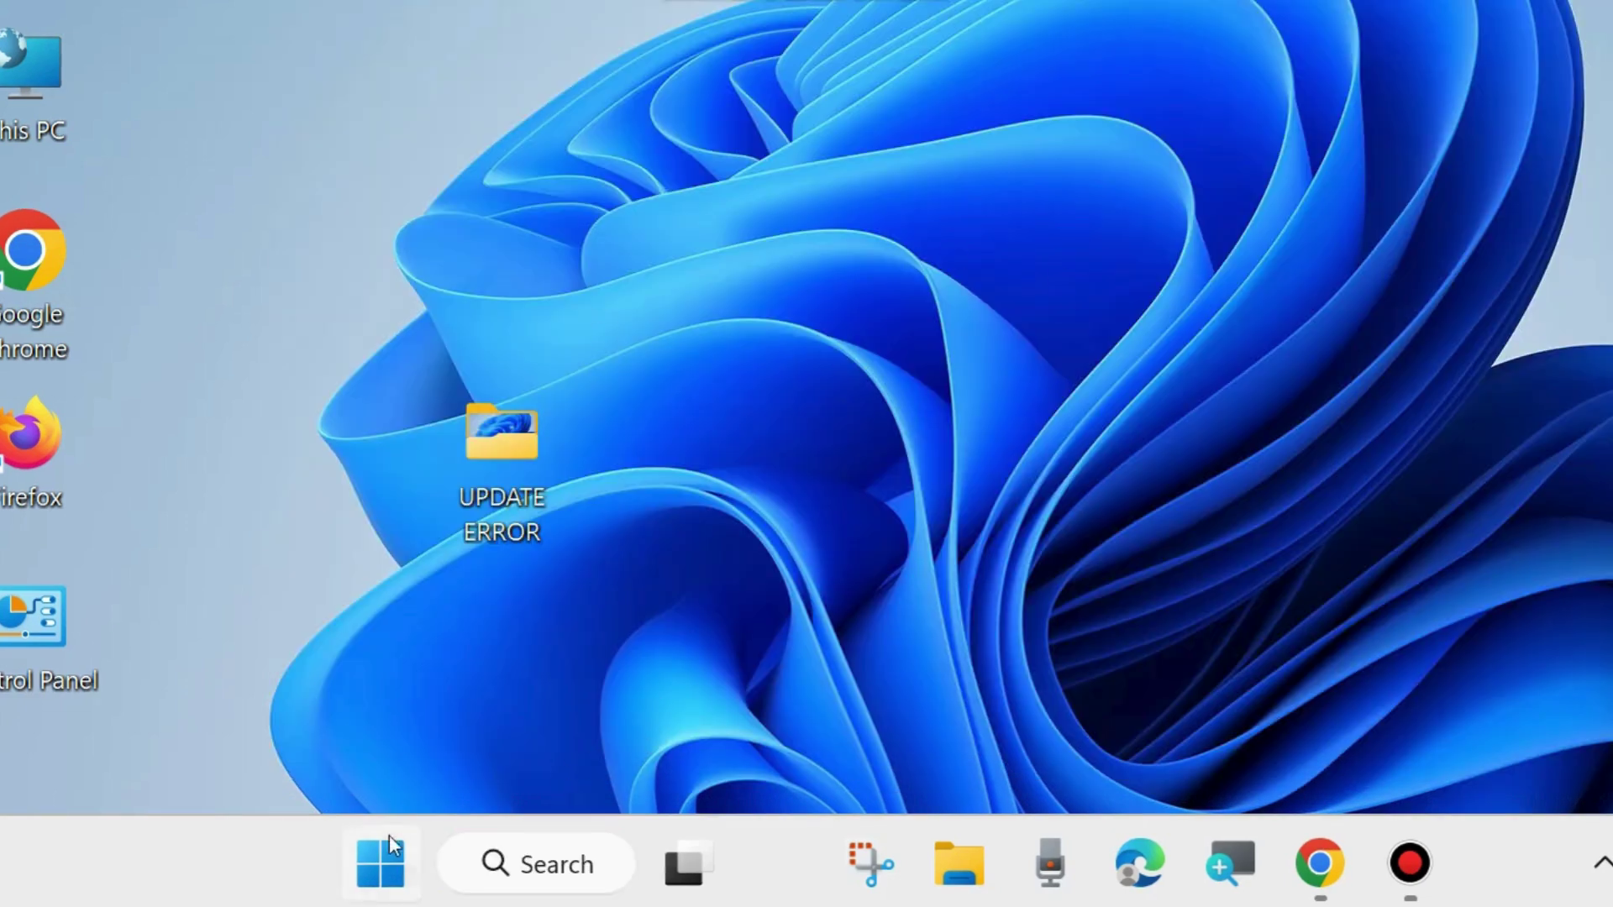
{"action": "right_click", "coordinate": [392, 872]}
{"action": "mouse_move", "coordinate": [425, 764]}
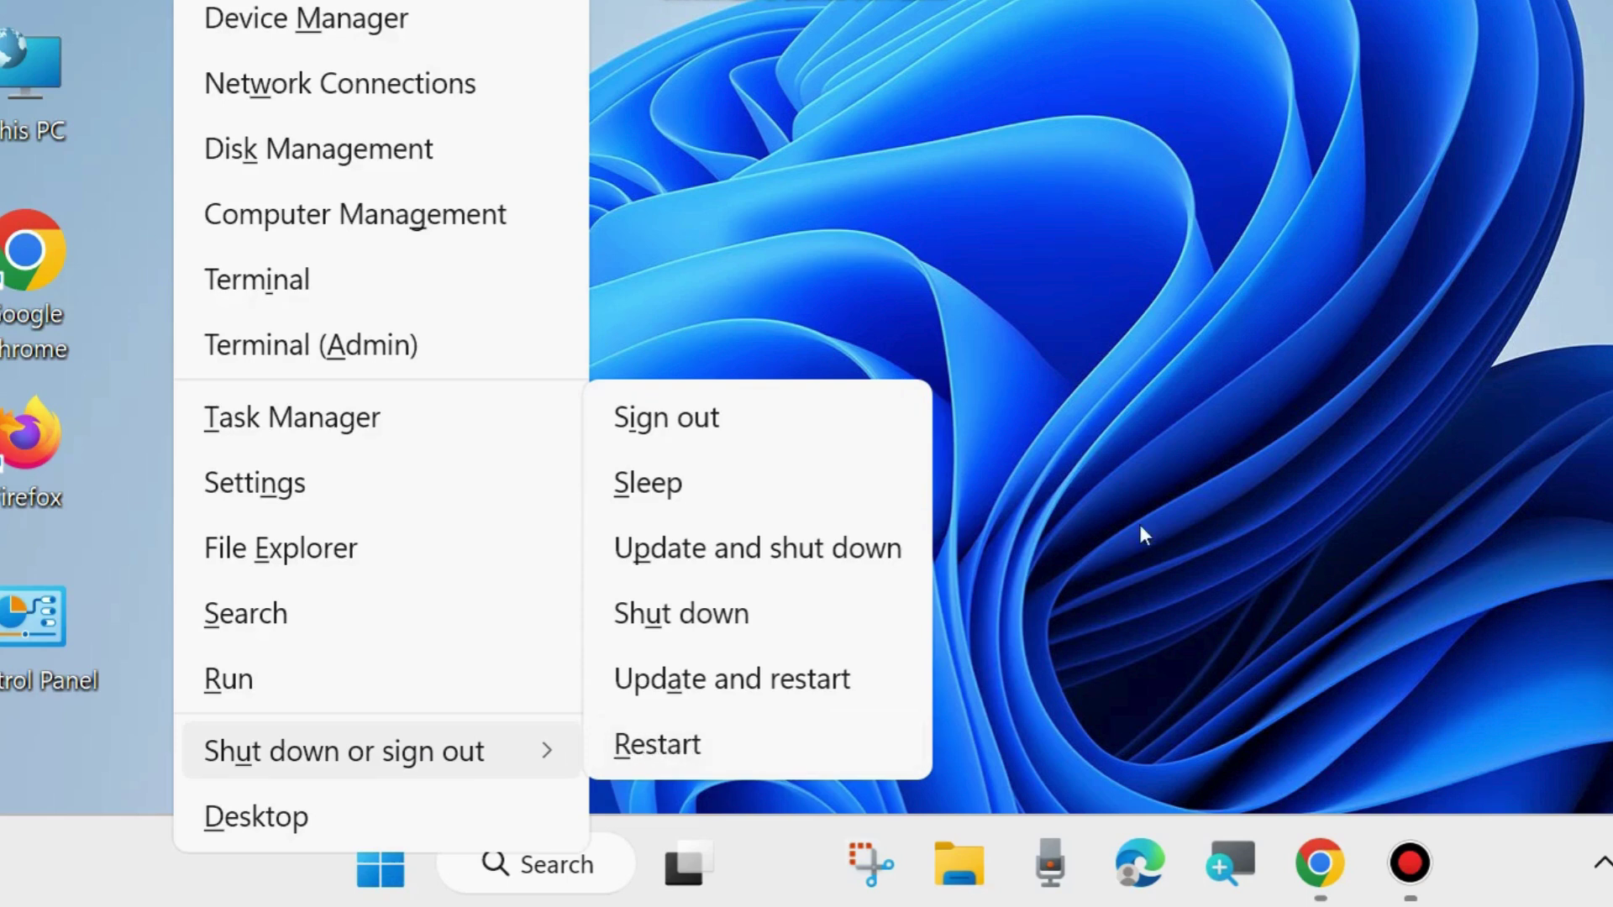
{"action": "left_click", "coordinate": [1164, 500]}
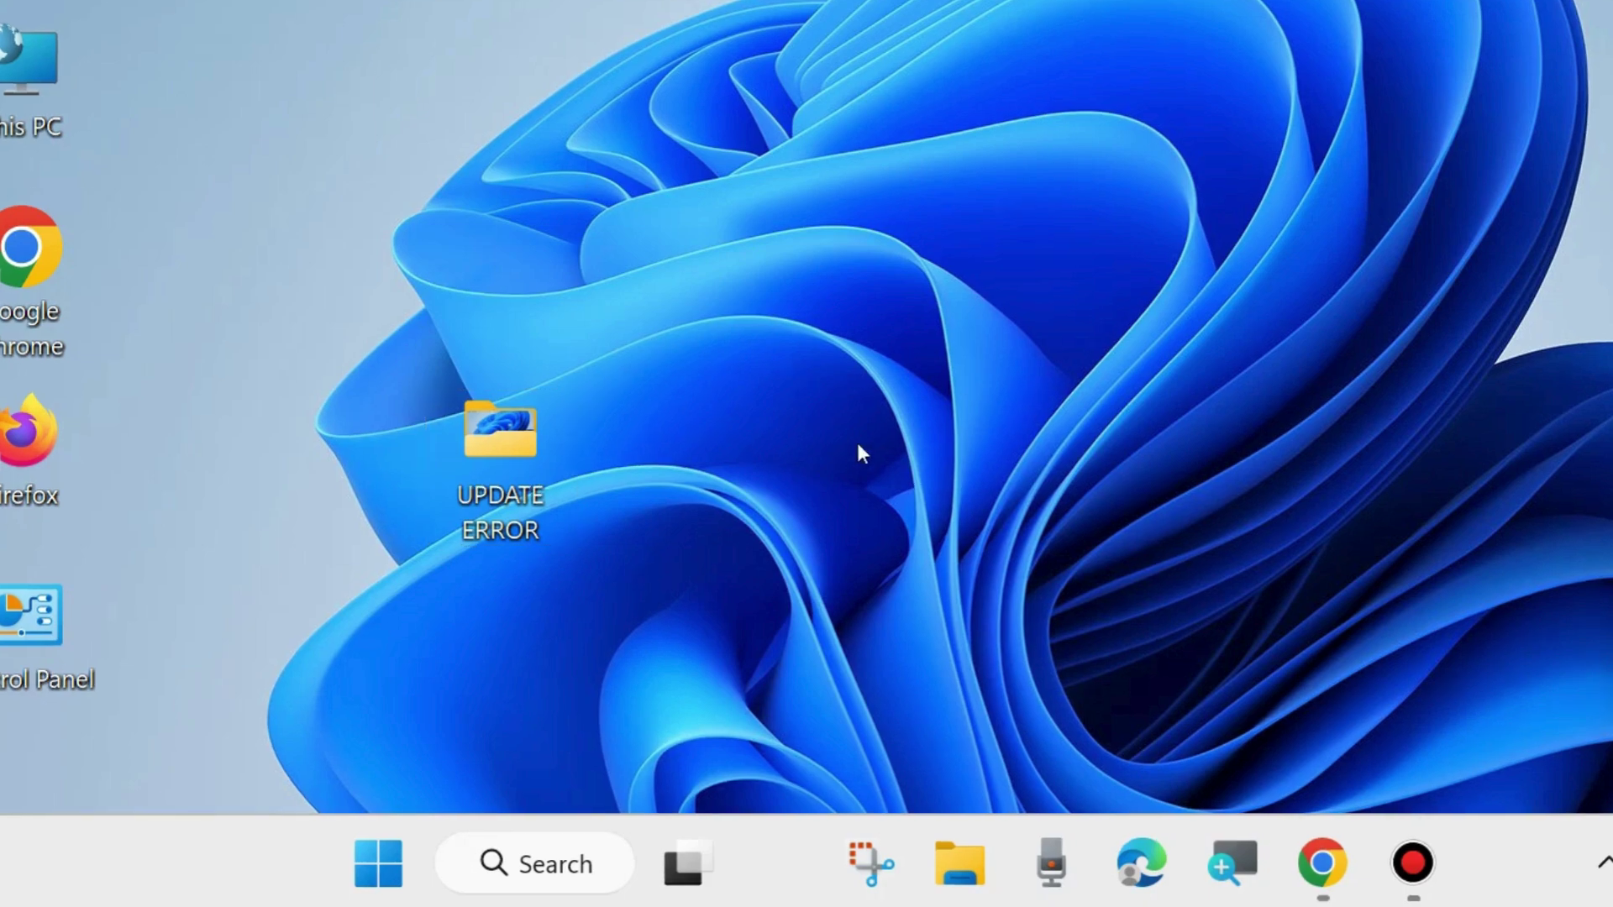
Step: Start adding the UPDATE ERROR folder to a WinRAR archive and bring the archive parameters into view
{"action": "right_click", "coordinate": [493, 452]}
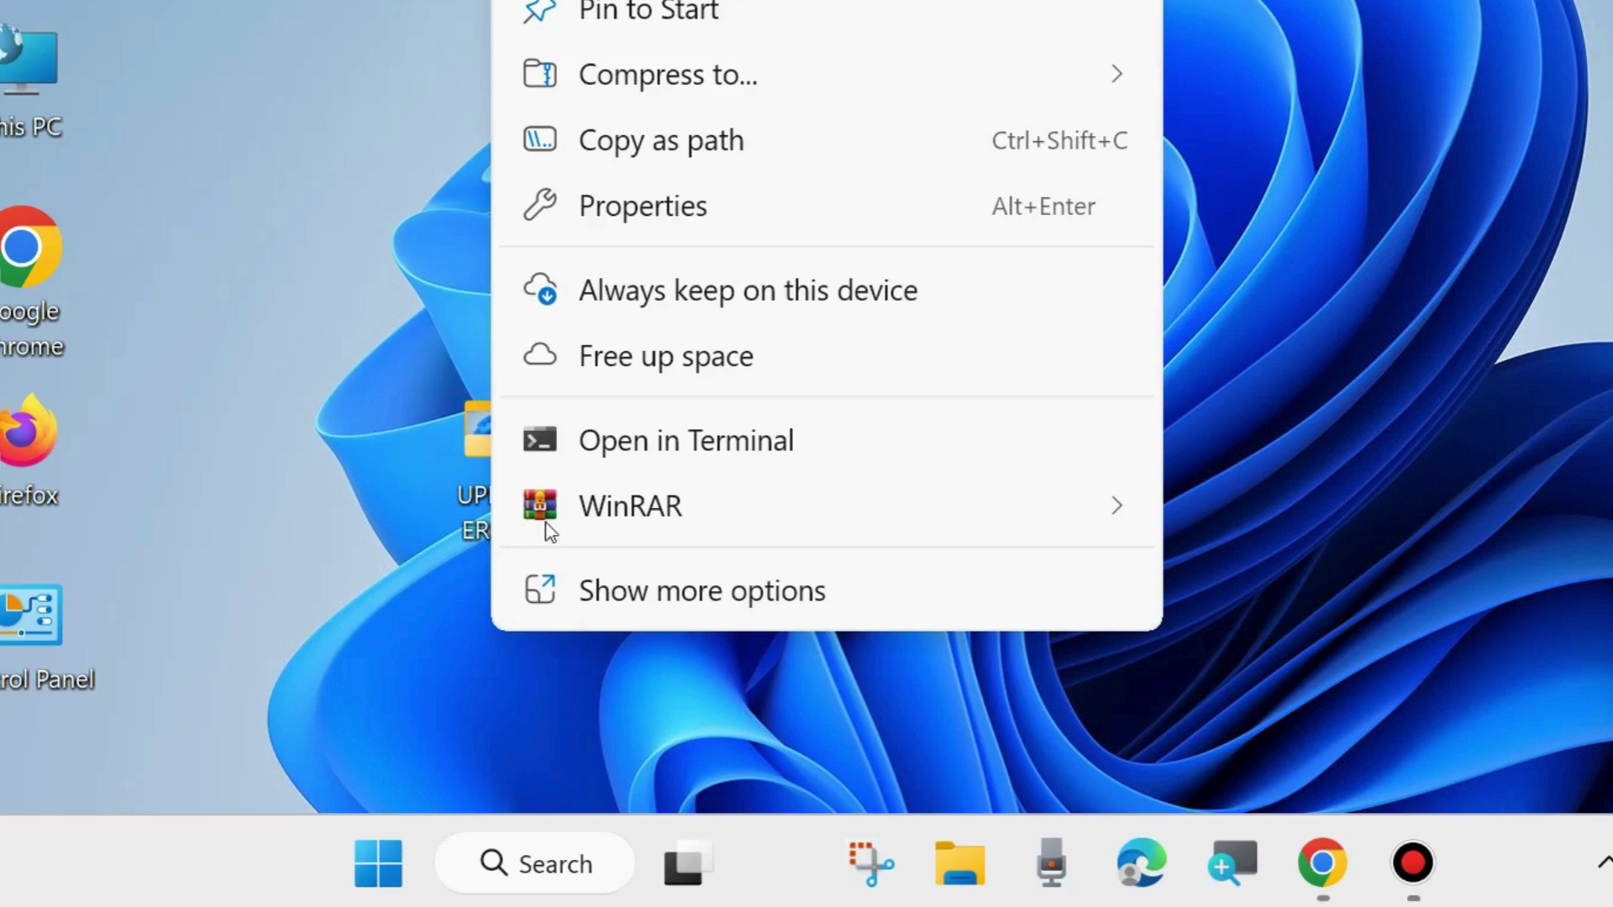
{"action": "mouse_move", "coordinate": [614, 514]}
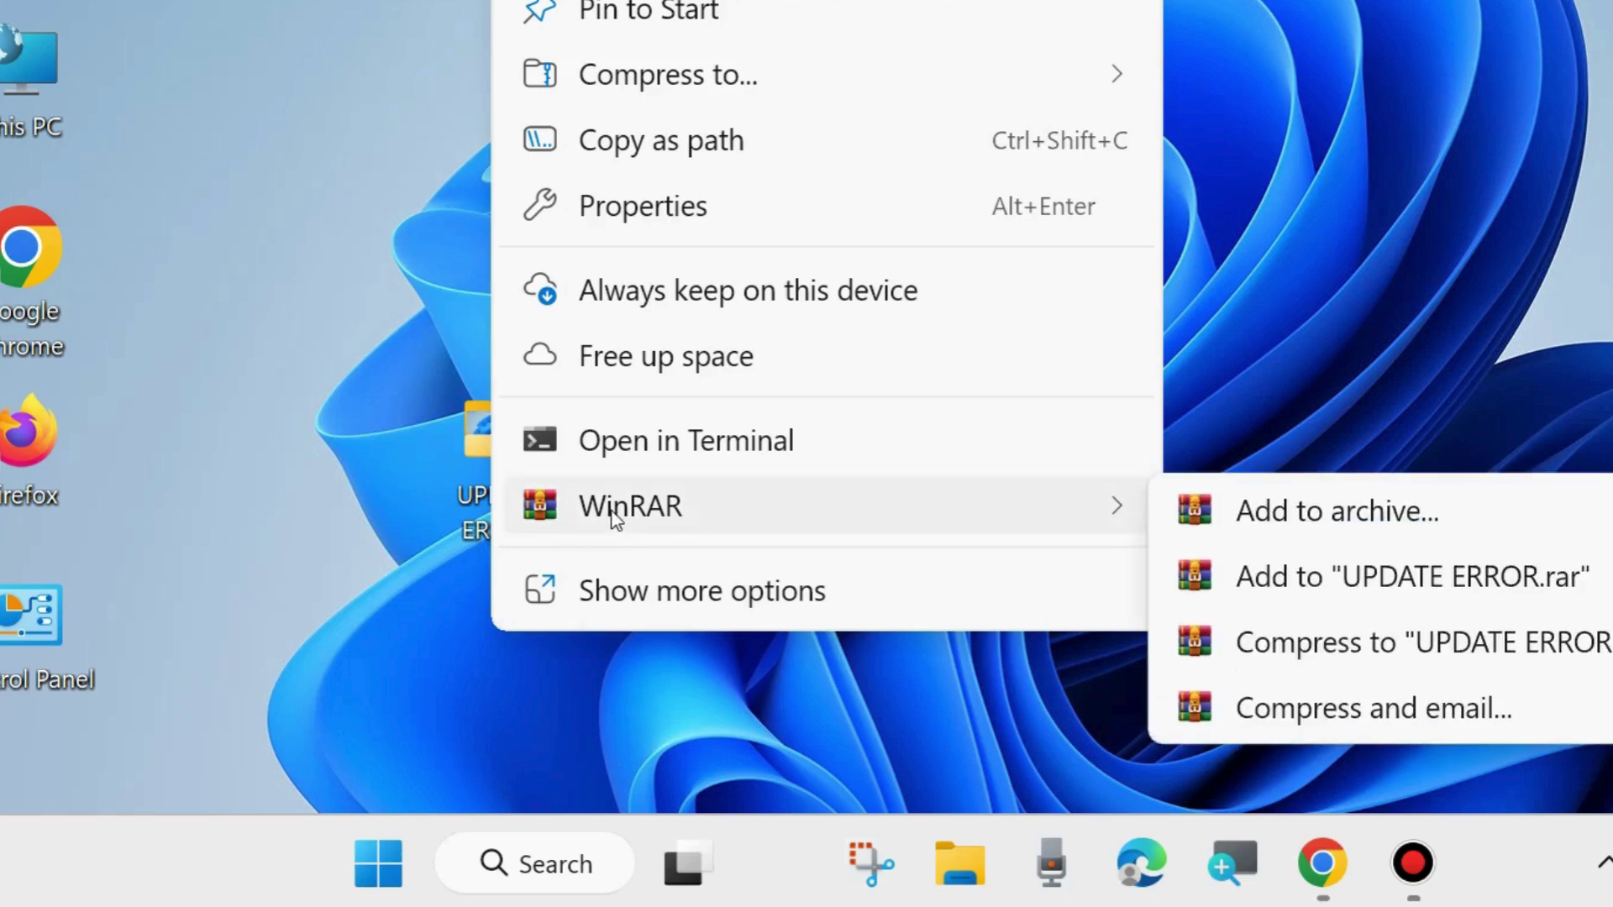
{"action": "left_click", "coordinate": [1314, 514]}
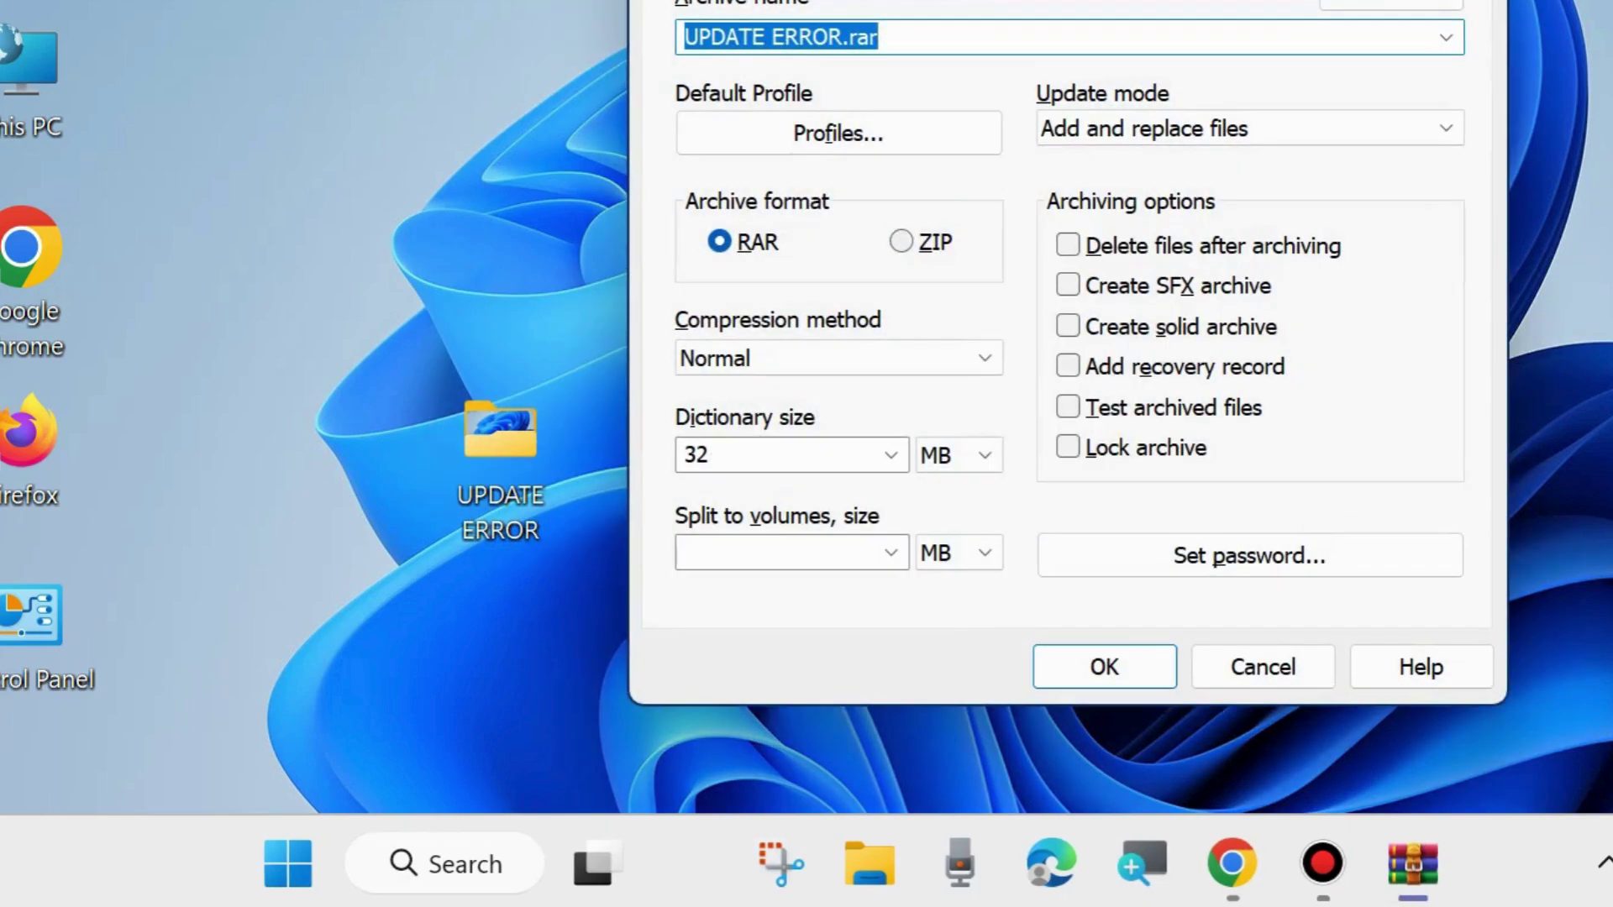
{"action": "left_click_drag", "start_coordinate": [1053, 0], "coordinate": [887, 19]}
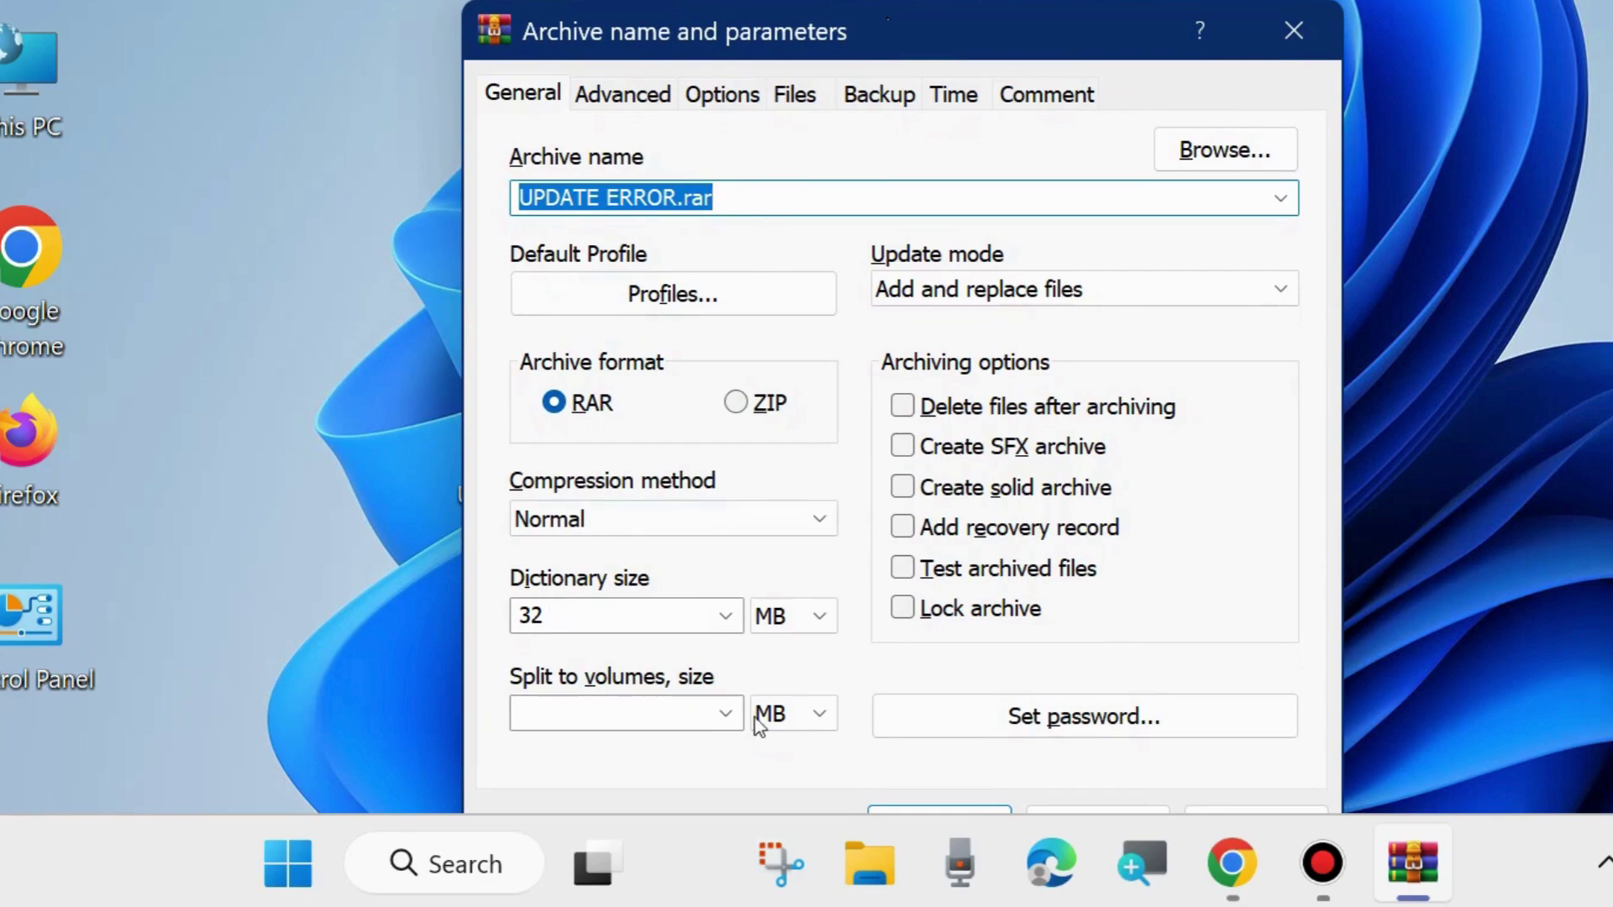
Step: Set the archive's split volume size to 5 MB, keeping MB as the unit
{"action": "left_click", "coordinate": [724, 715]}
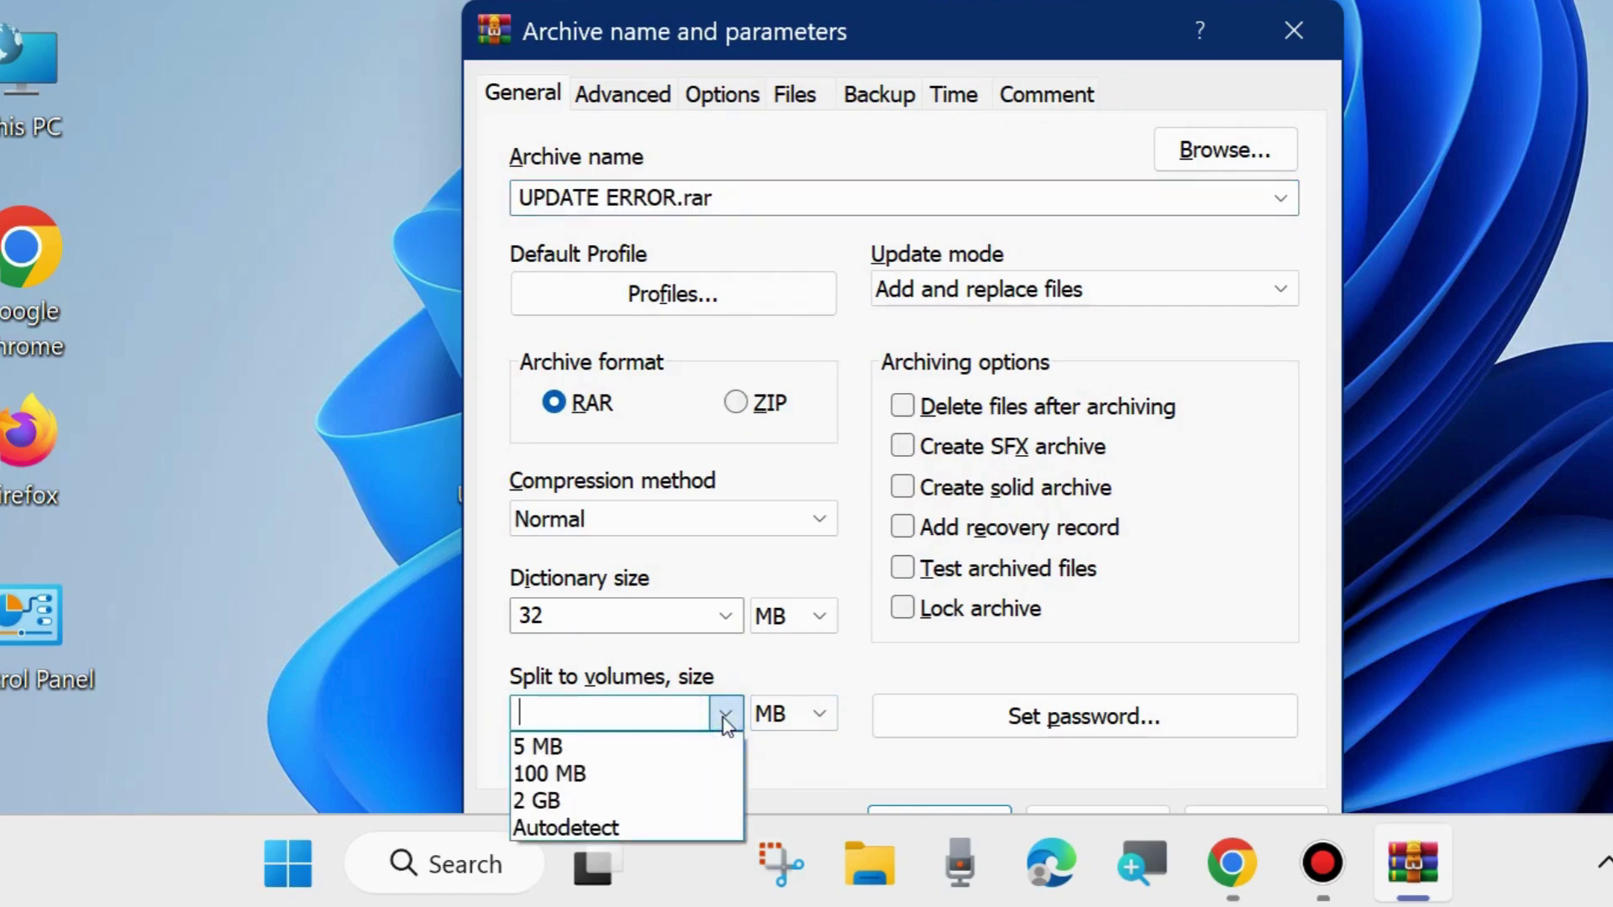
{"action": "left_click", "coordinate": [672, 747]}
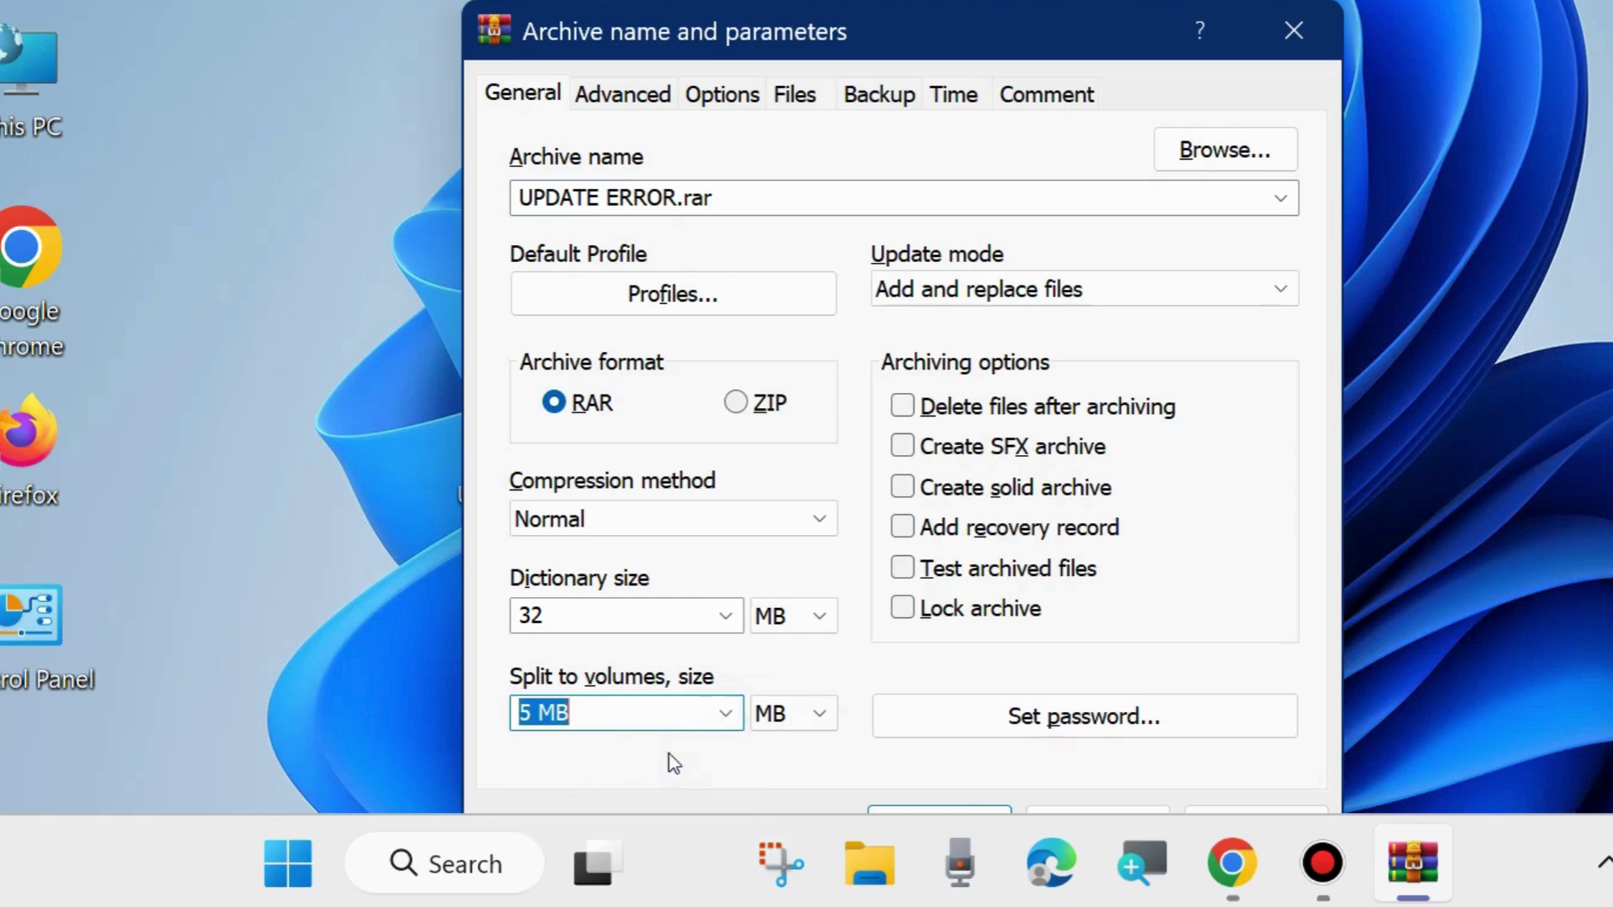
{"action": "left_click", "coordinate": [817, 715]}
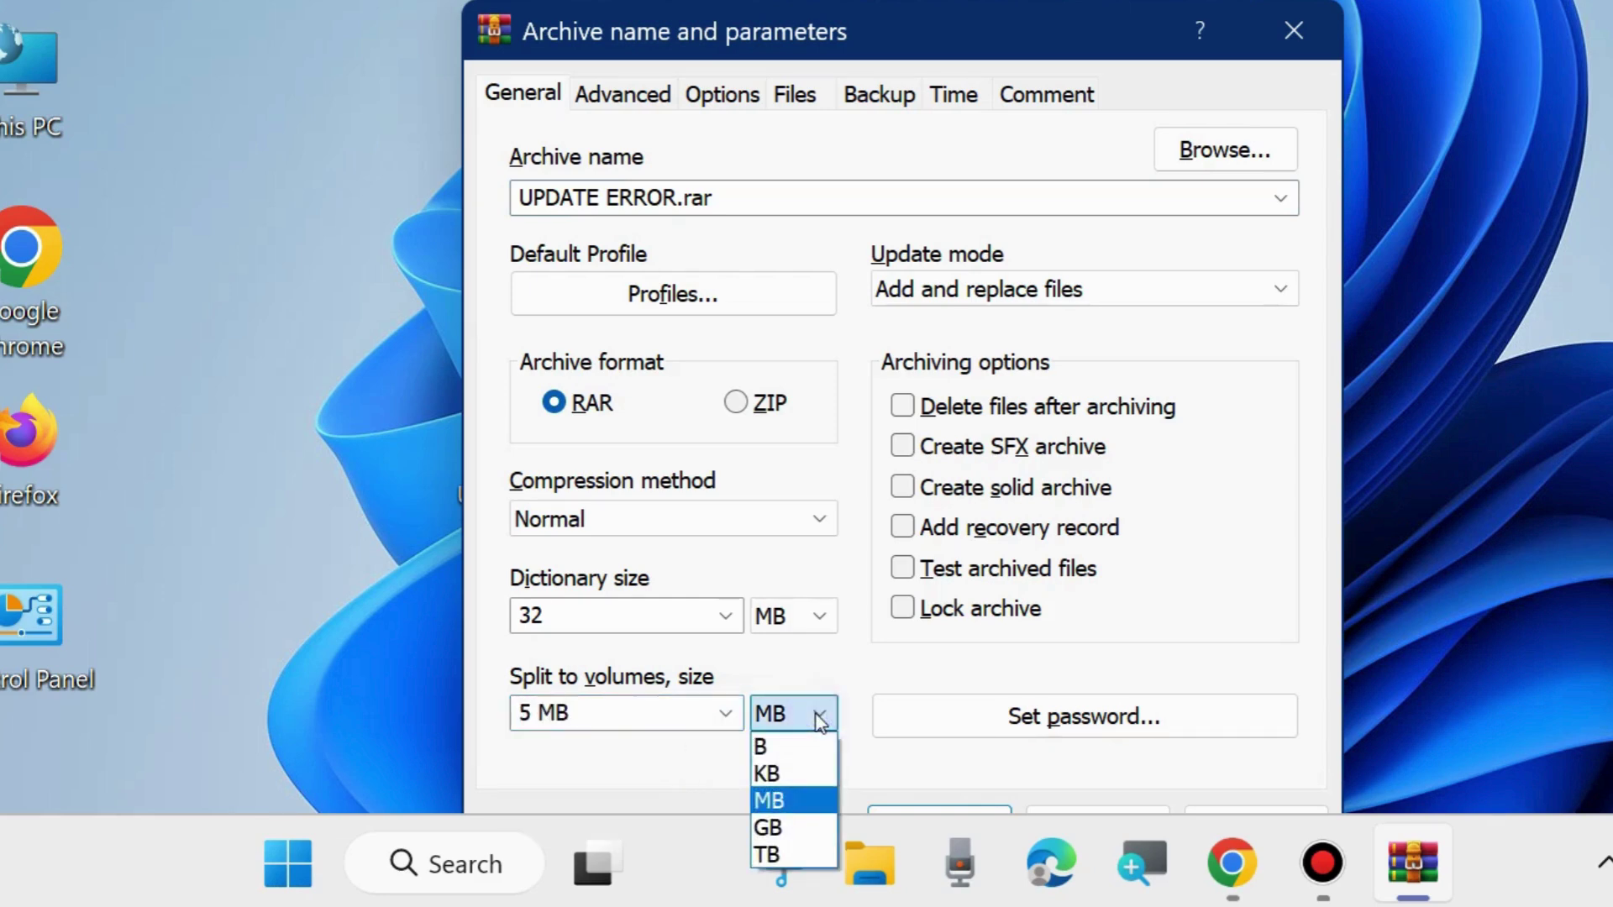
{"action": "left_click", "coordinate": [819, 718]}
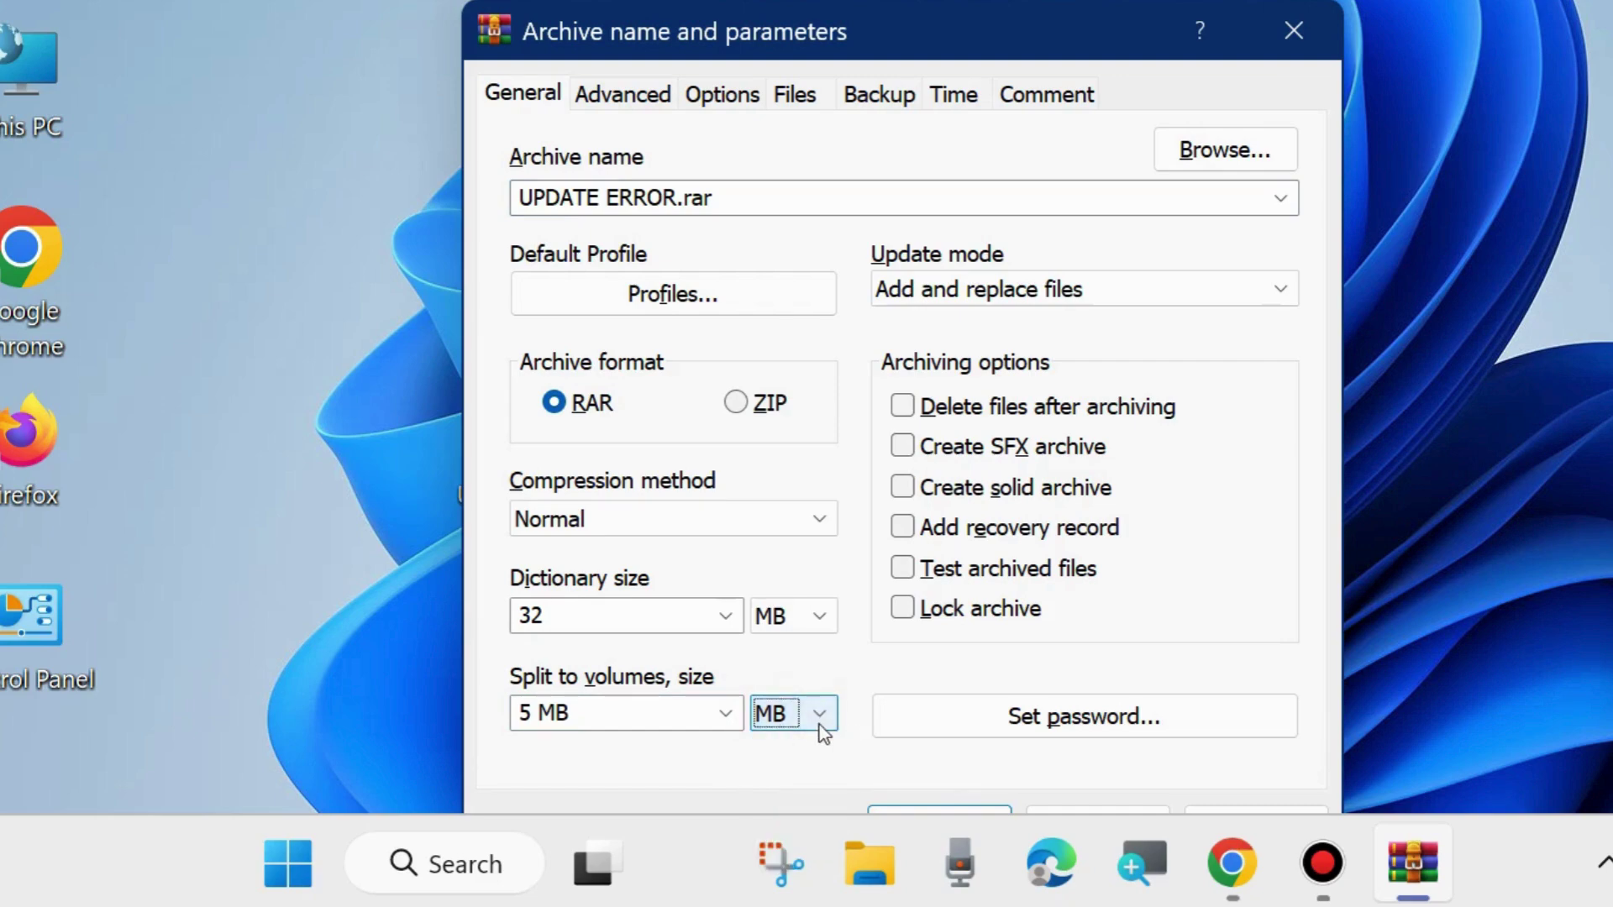
Step: Move the archive settings aside and check the UPDATE ERROR folder's size in its properties
{"action": "left_click_drag", "start_coordinate": [877, 15], "coordinate": [1609, 33]}
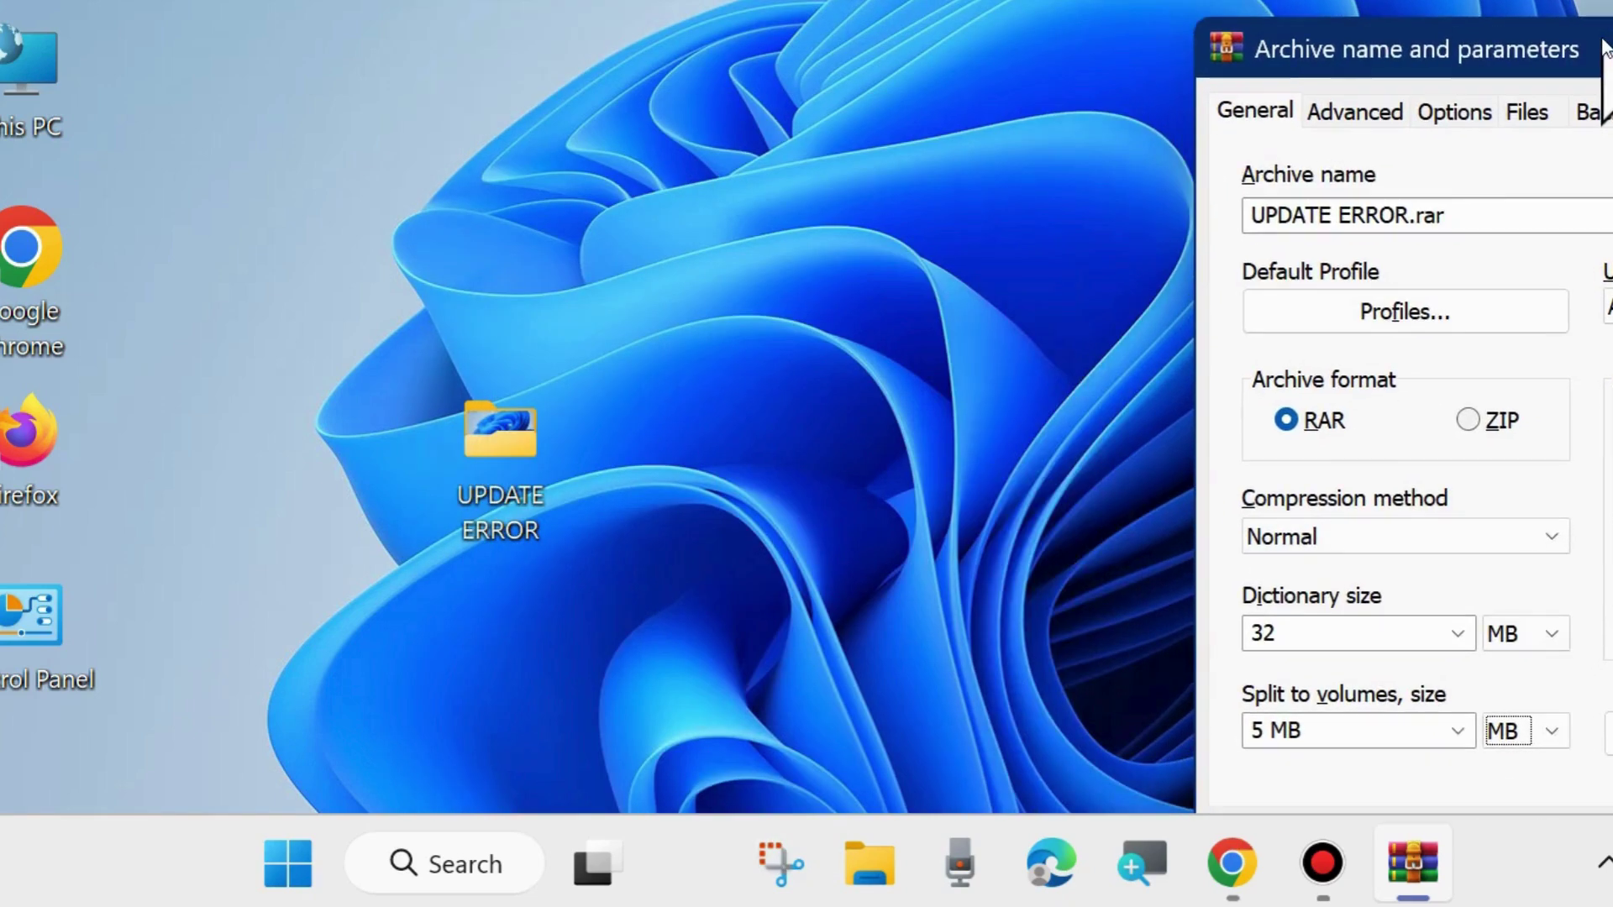
{"action": "right_click", "coordinate": [501, 437]}
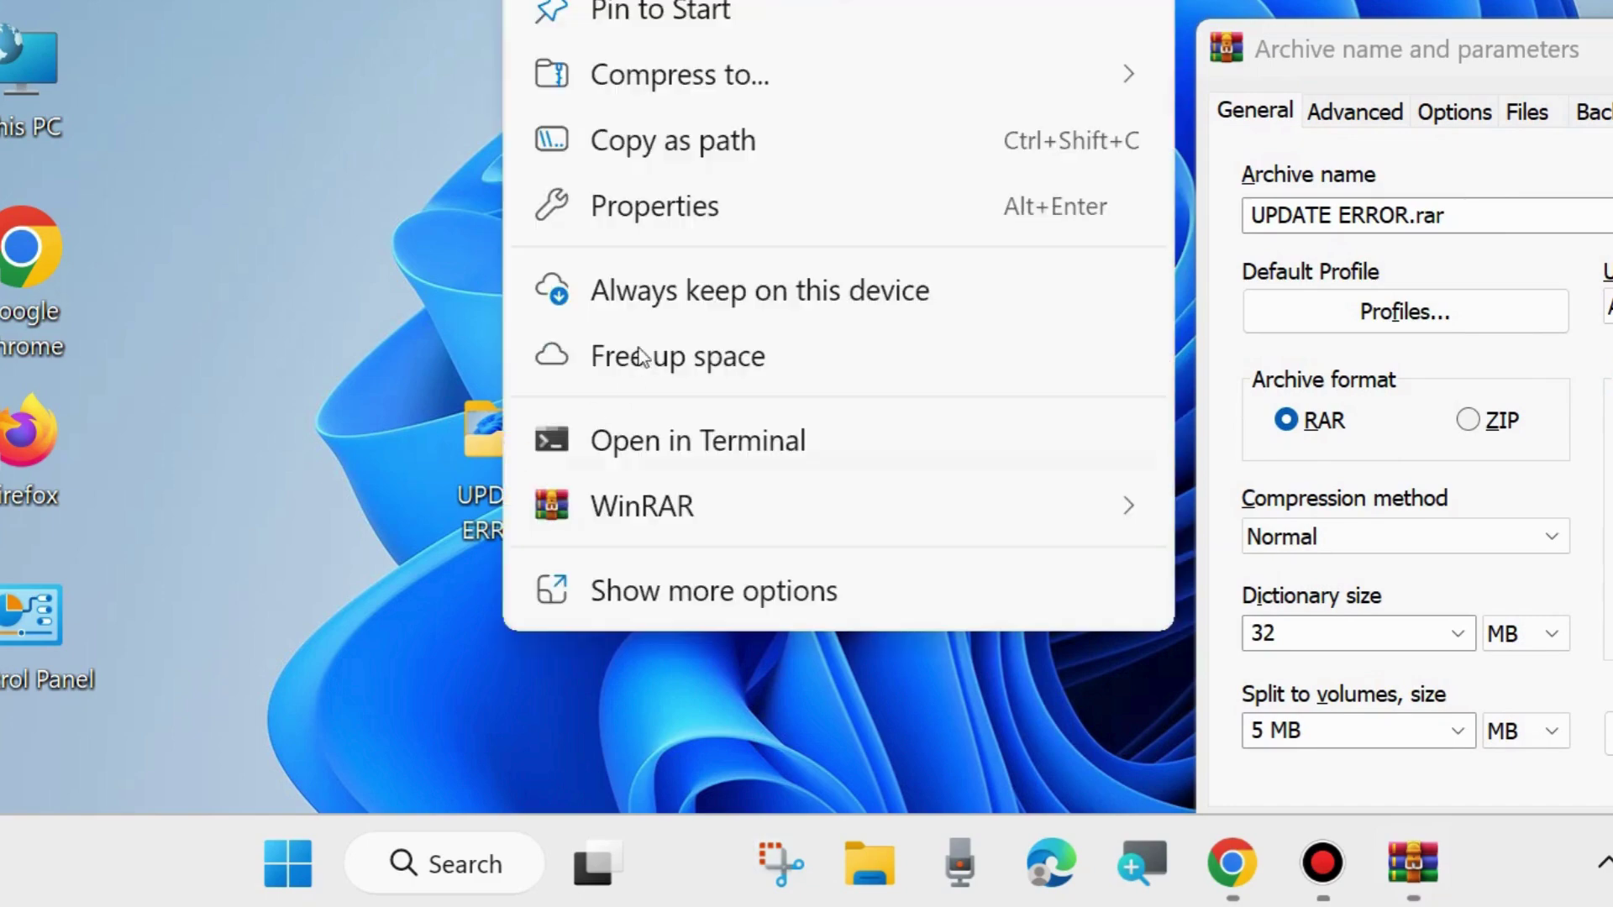
{"action": "left_click", "coordinate": [660, 208]}
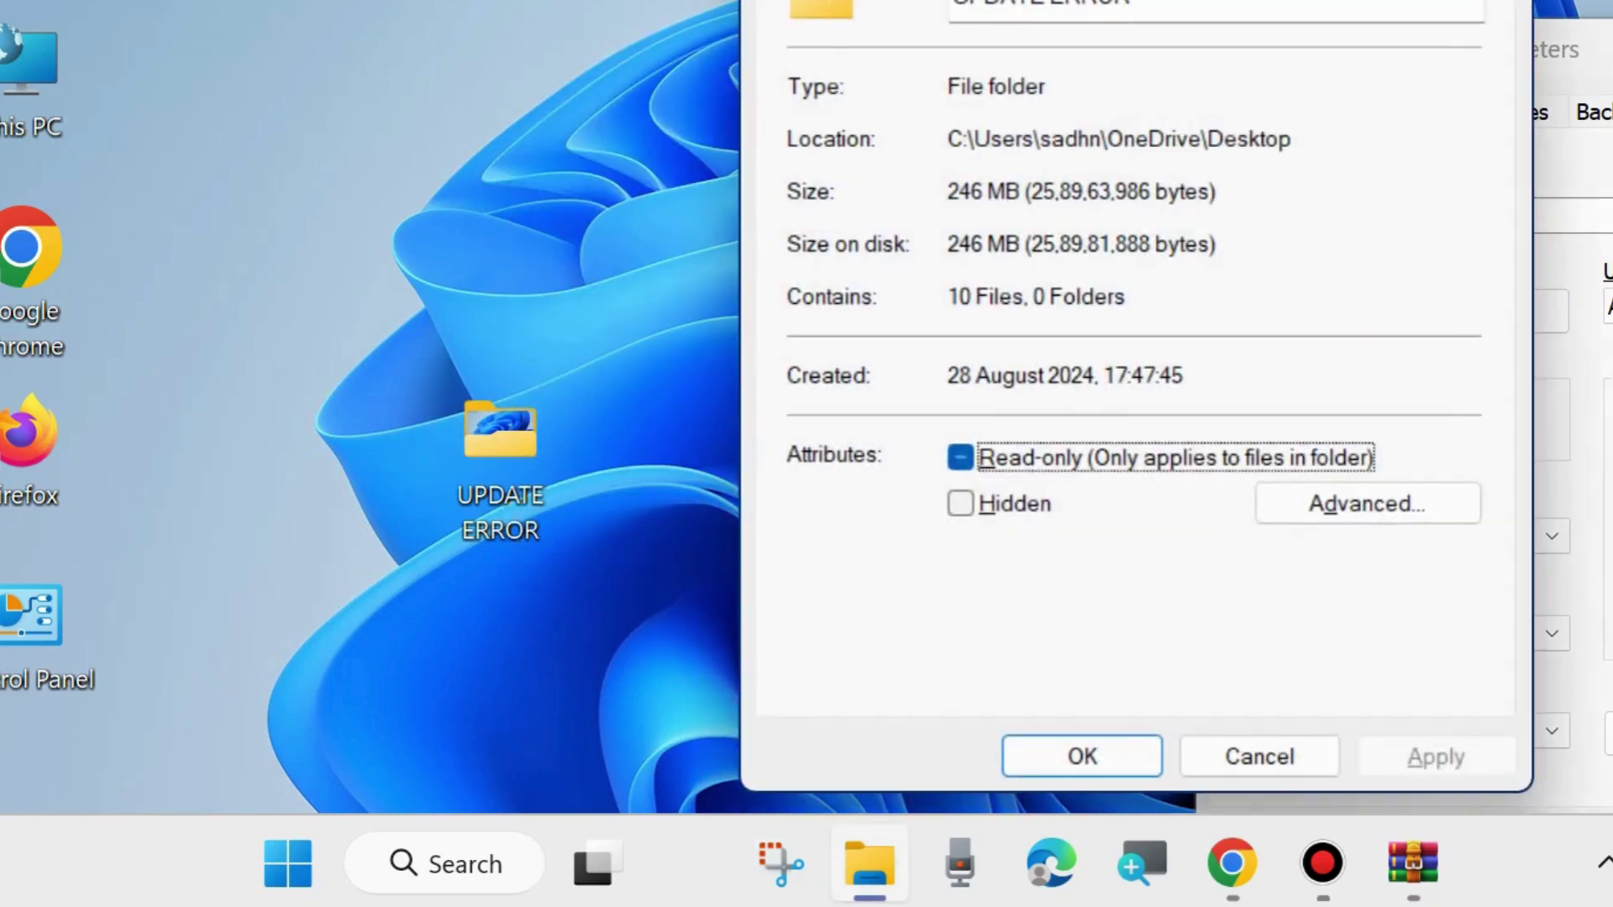
{"action": "left_click_drag", "start_coordinate": [1118, 0], "coordinate": [706, 29]}
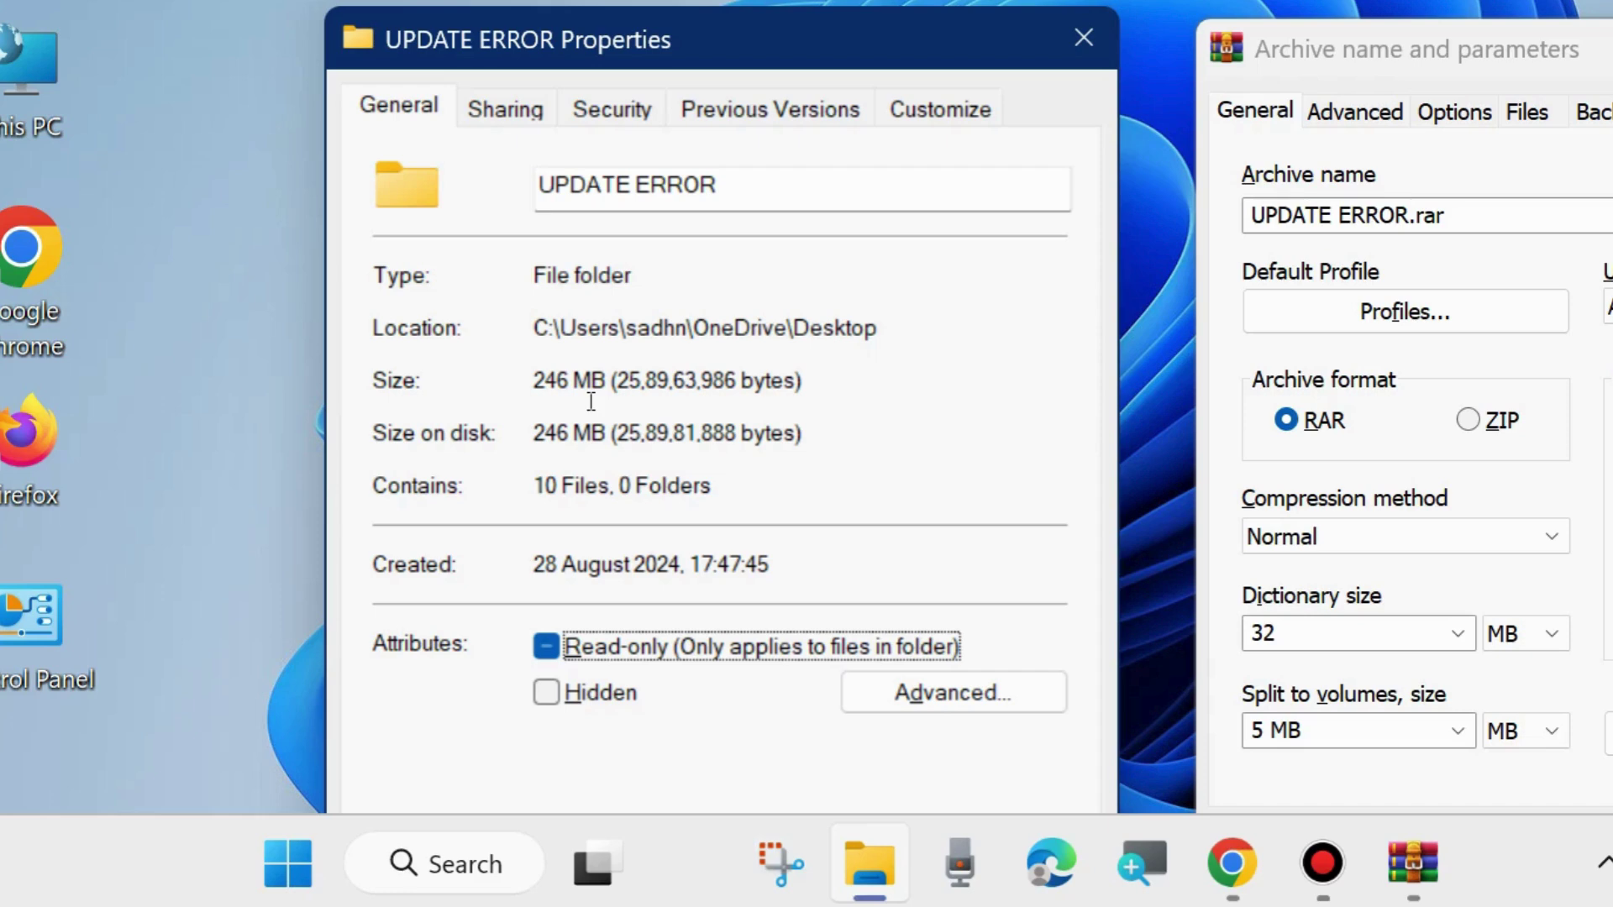
{"action": "left_click", "coordinate": [1091, 32]}
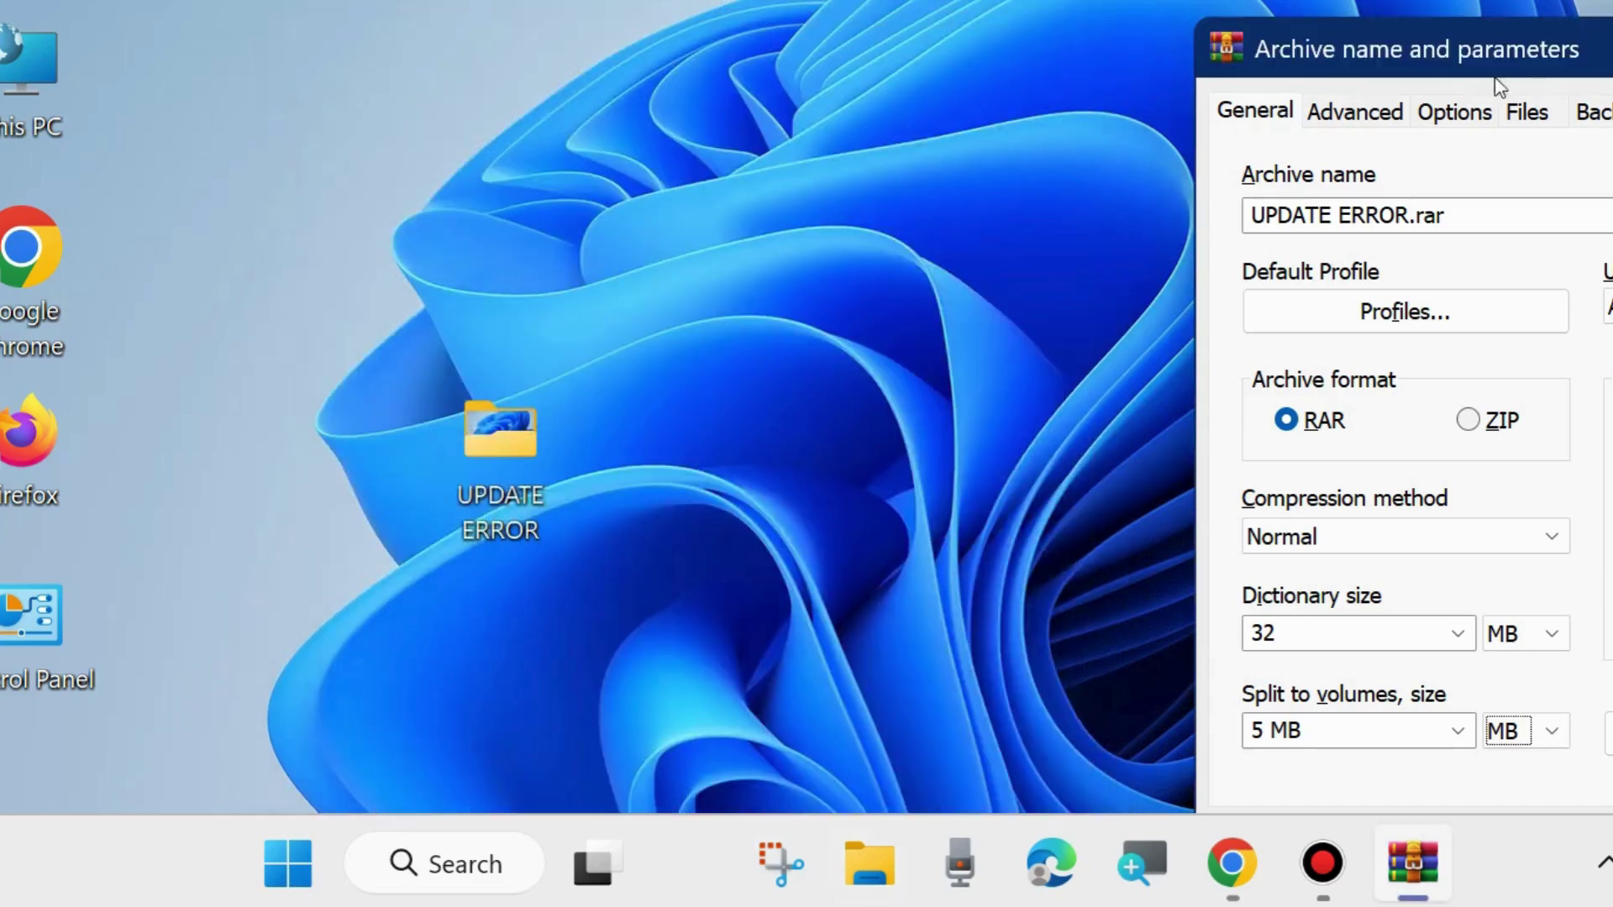
Step: Set the split volume size to 100 MB and create the UPDATE ERROR.rar archive in RAR format
{"action": "left_click_drag", "start_coordinate": [1596, 49], "coordinate": [842, 0]}
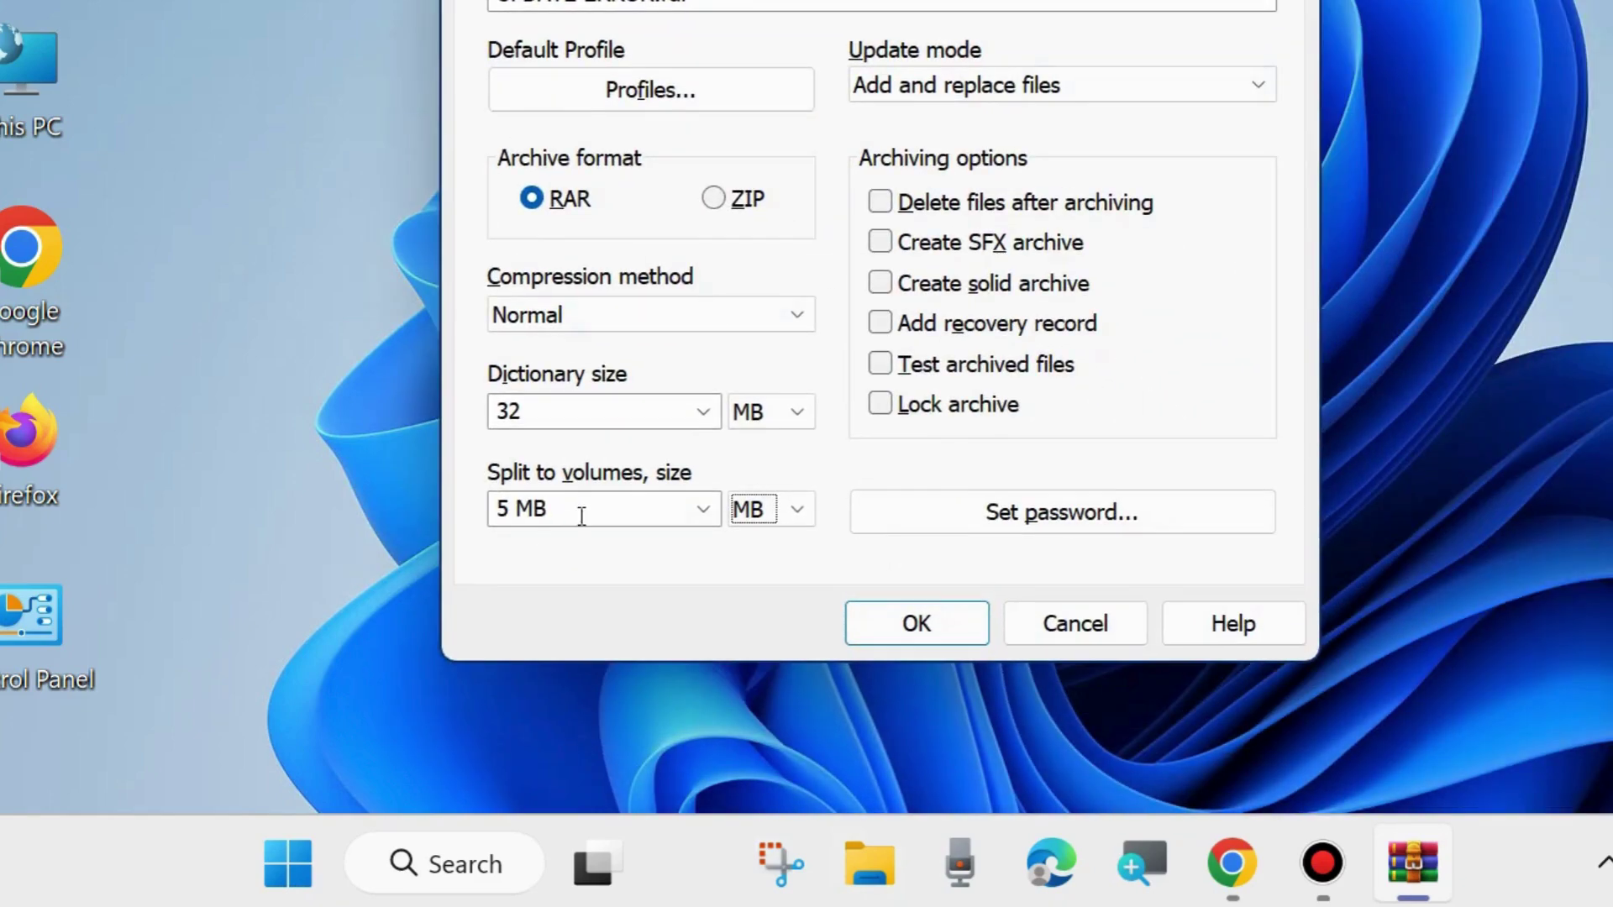
{"action": "left_click", "coordinate": [703, 510]}
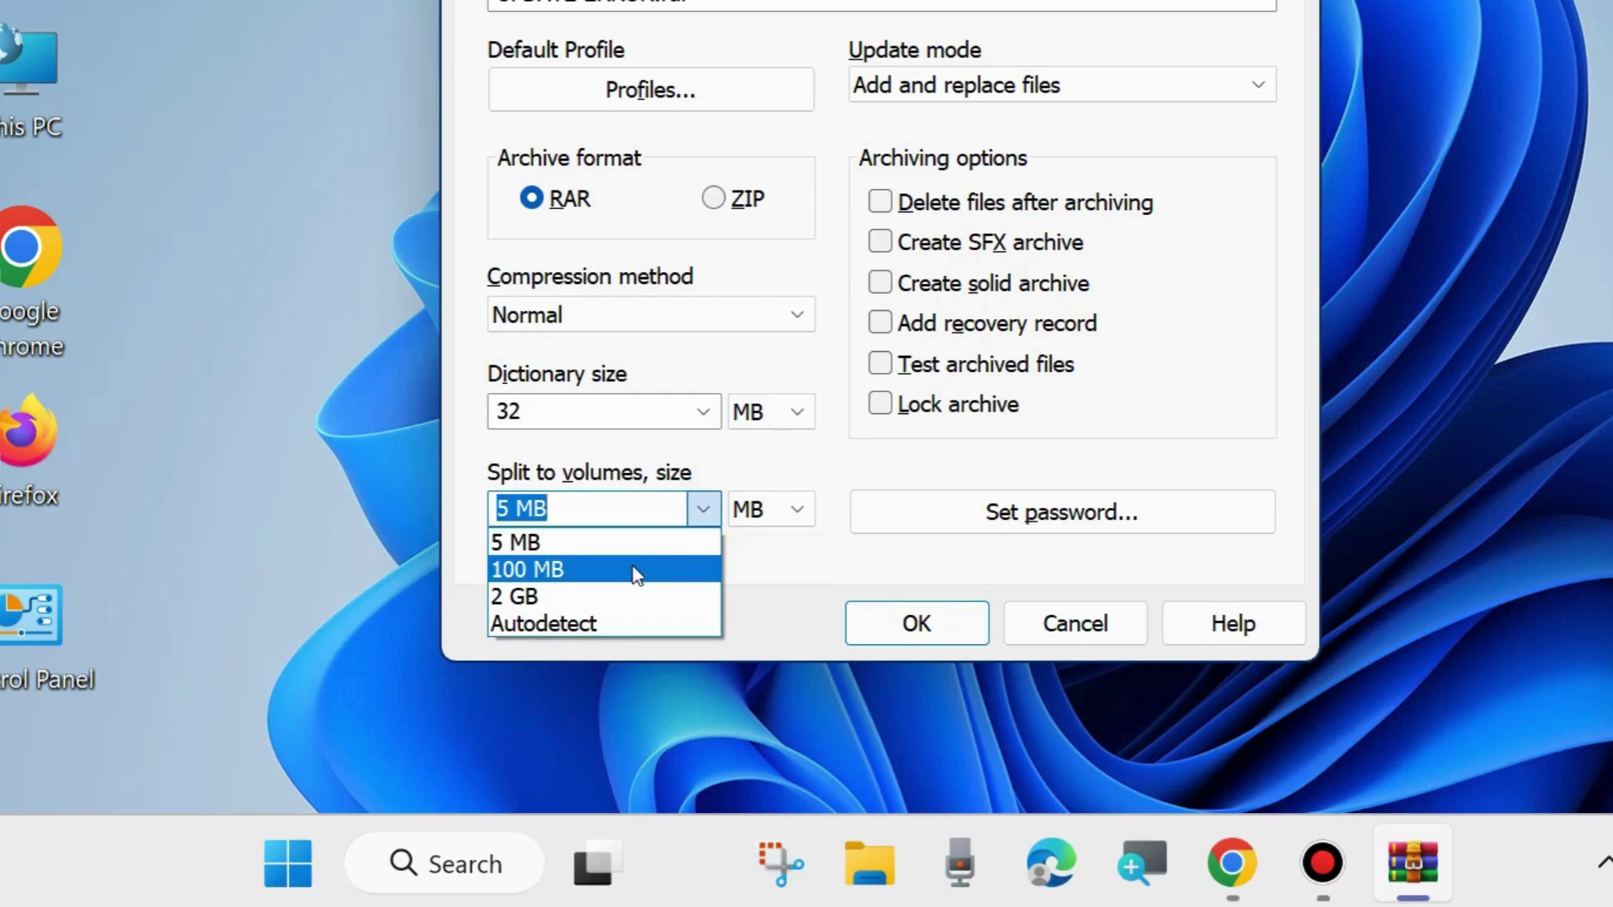
{"action": "left_click", "coordinate": [628, 571]}
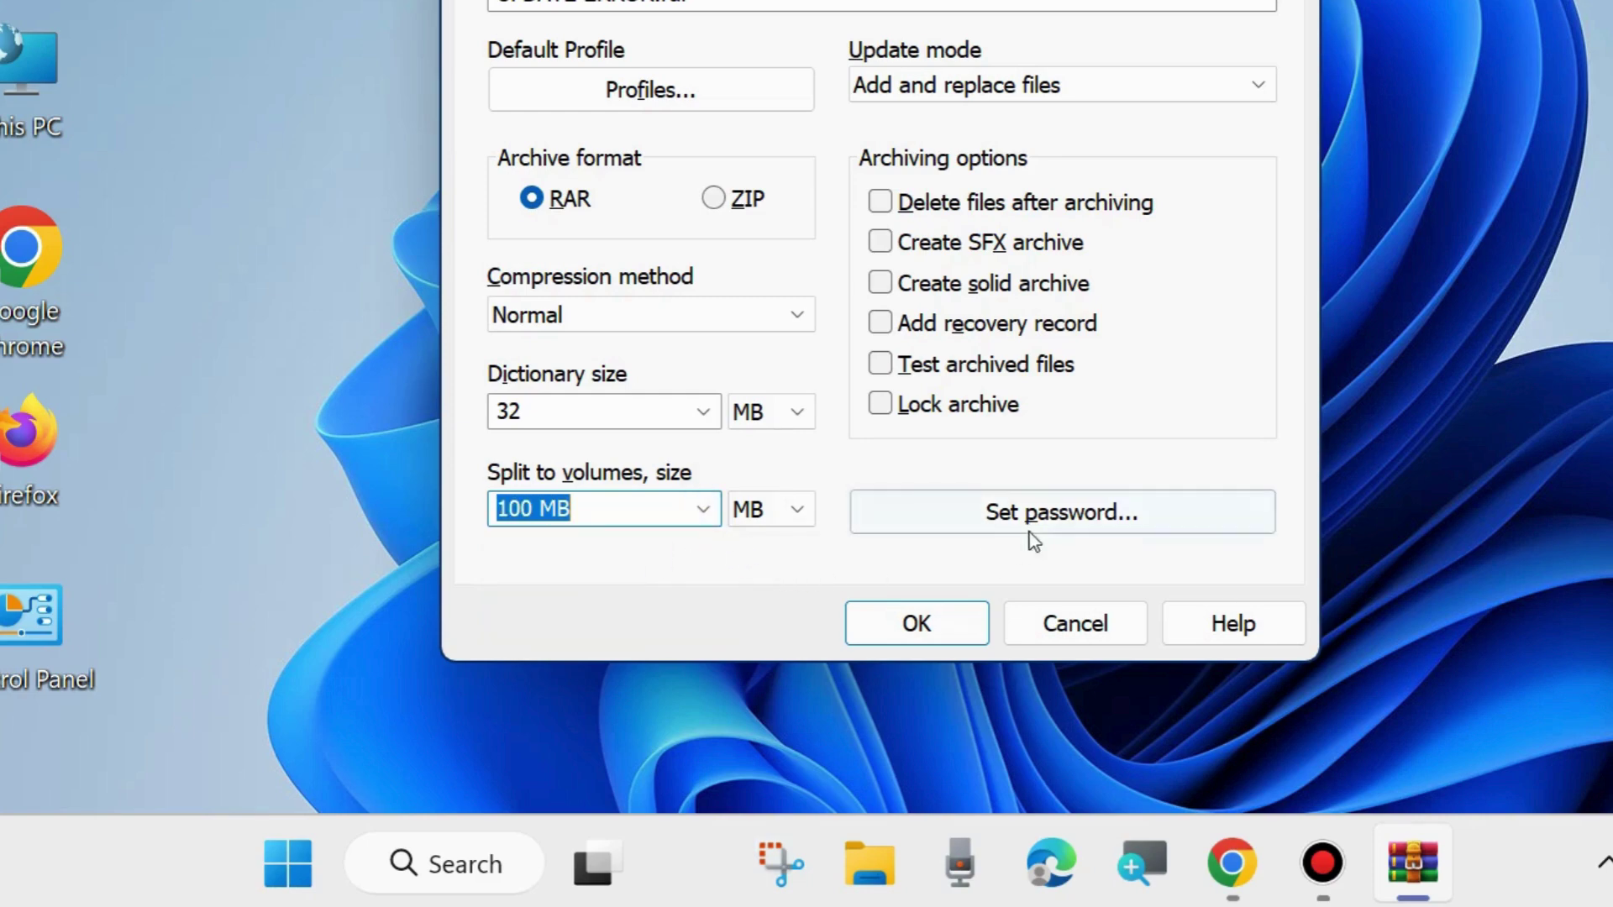
{"action": "left_click_drag", "start_coordinate": [999, 0], "coordinate": [1013, 92]}
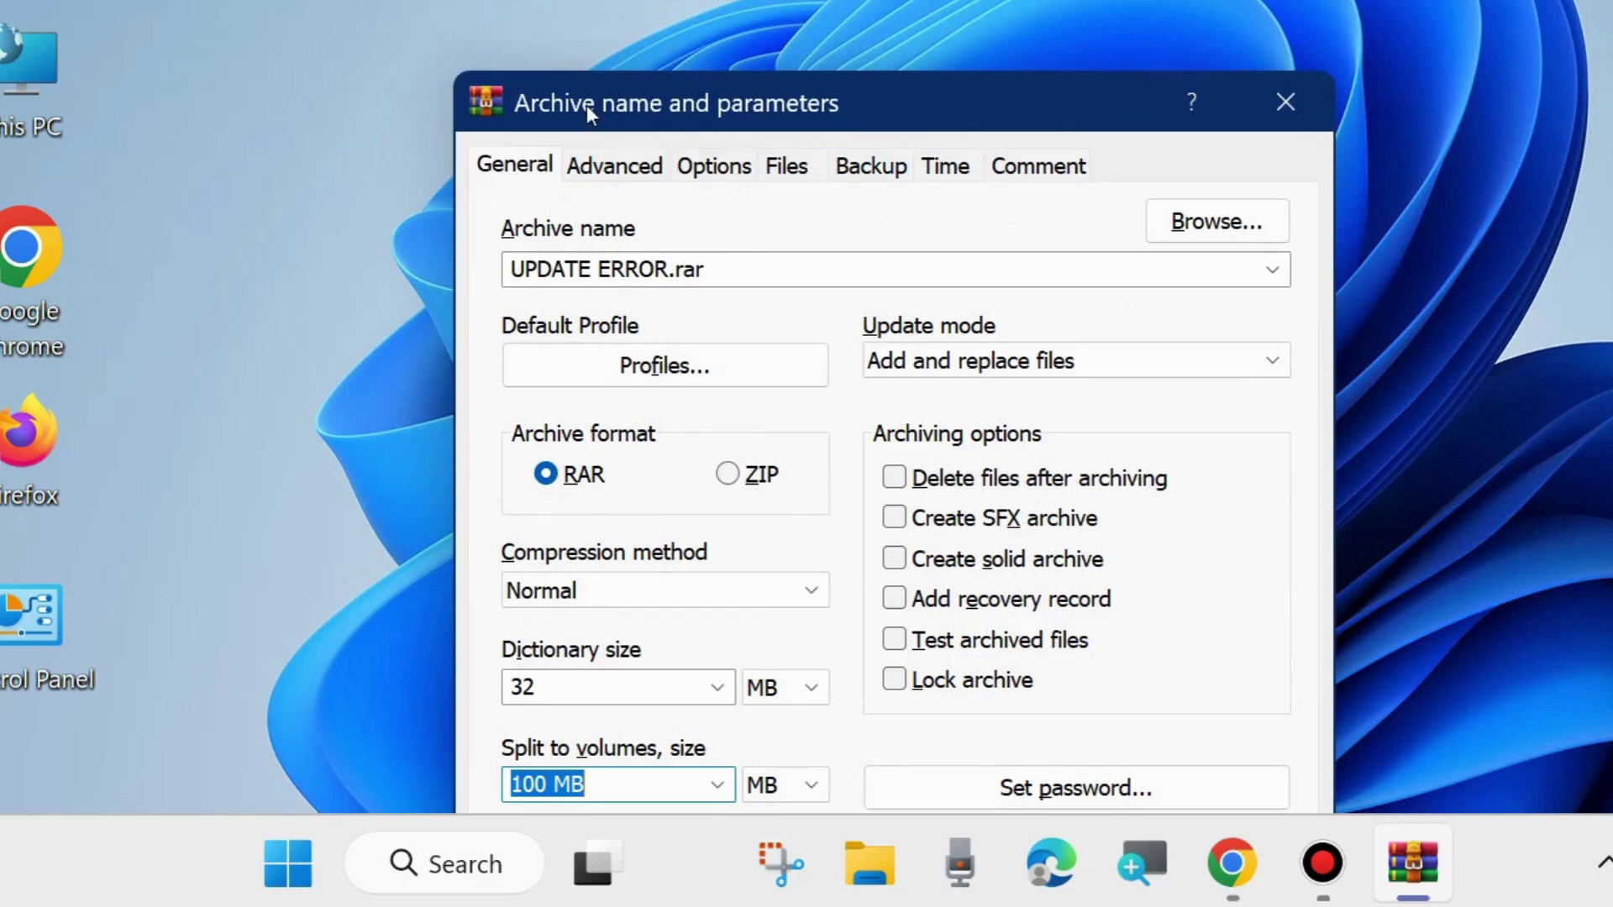
{"action": "left_click", "coordinate": [959, 110]}
{"action": "left_click_drag", "start_coordinate": [954, 108], "coordinate": [867, 0]}
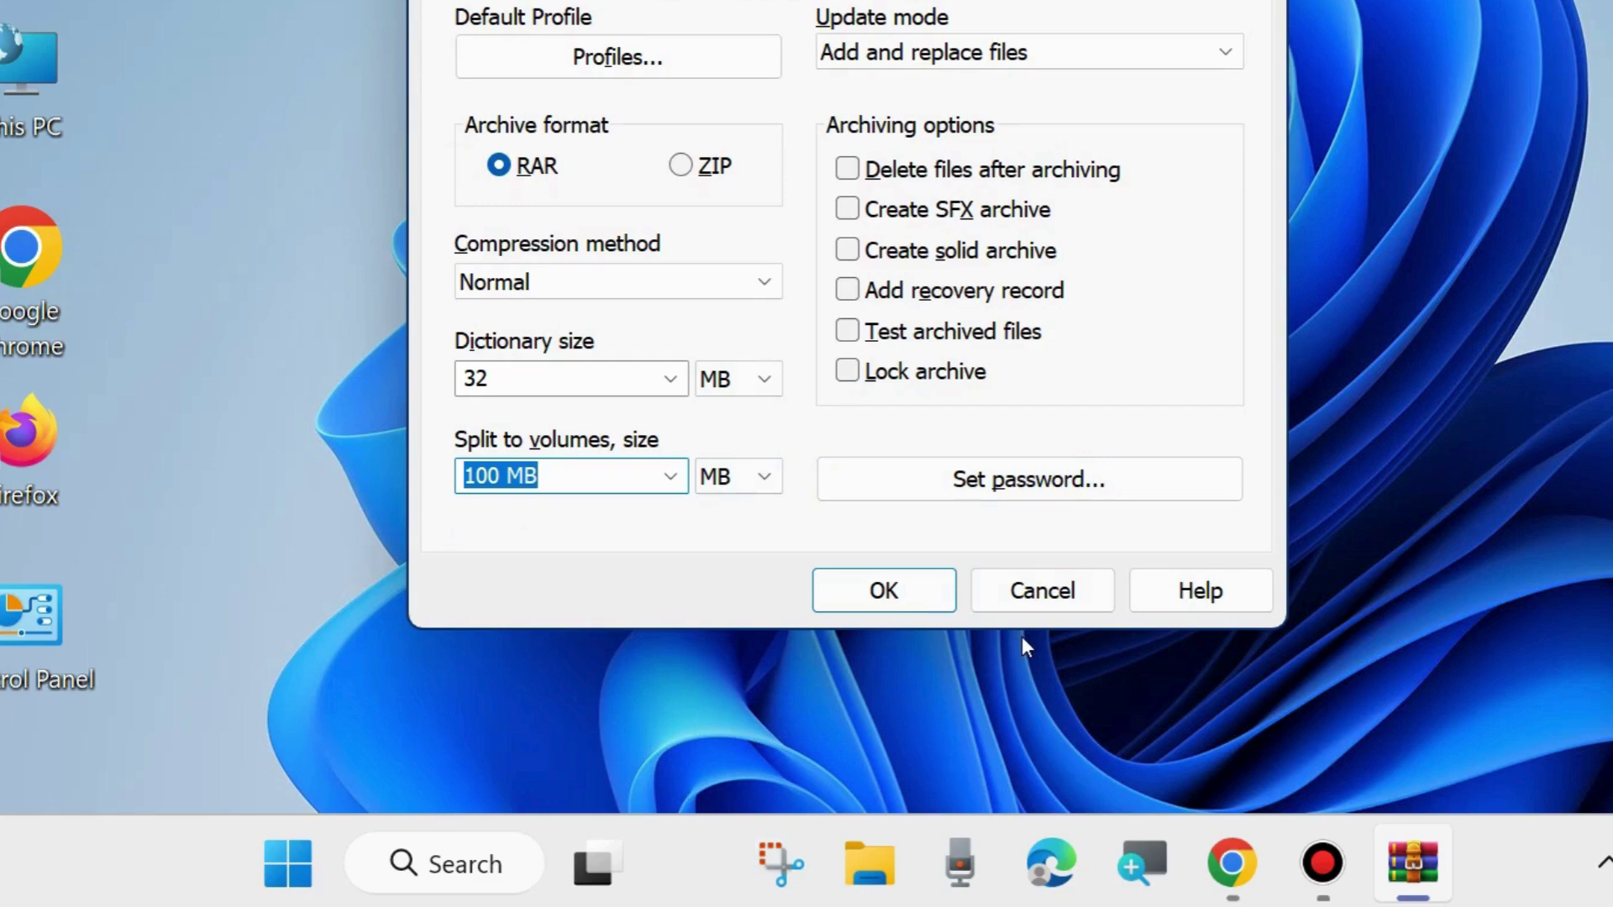
{"action": "left_click", "coordinate": [883, 592]}
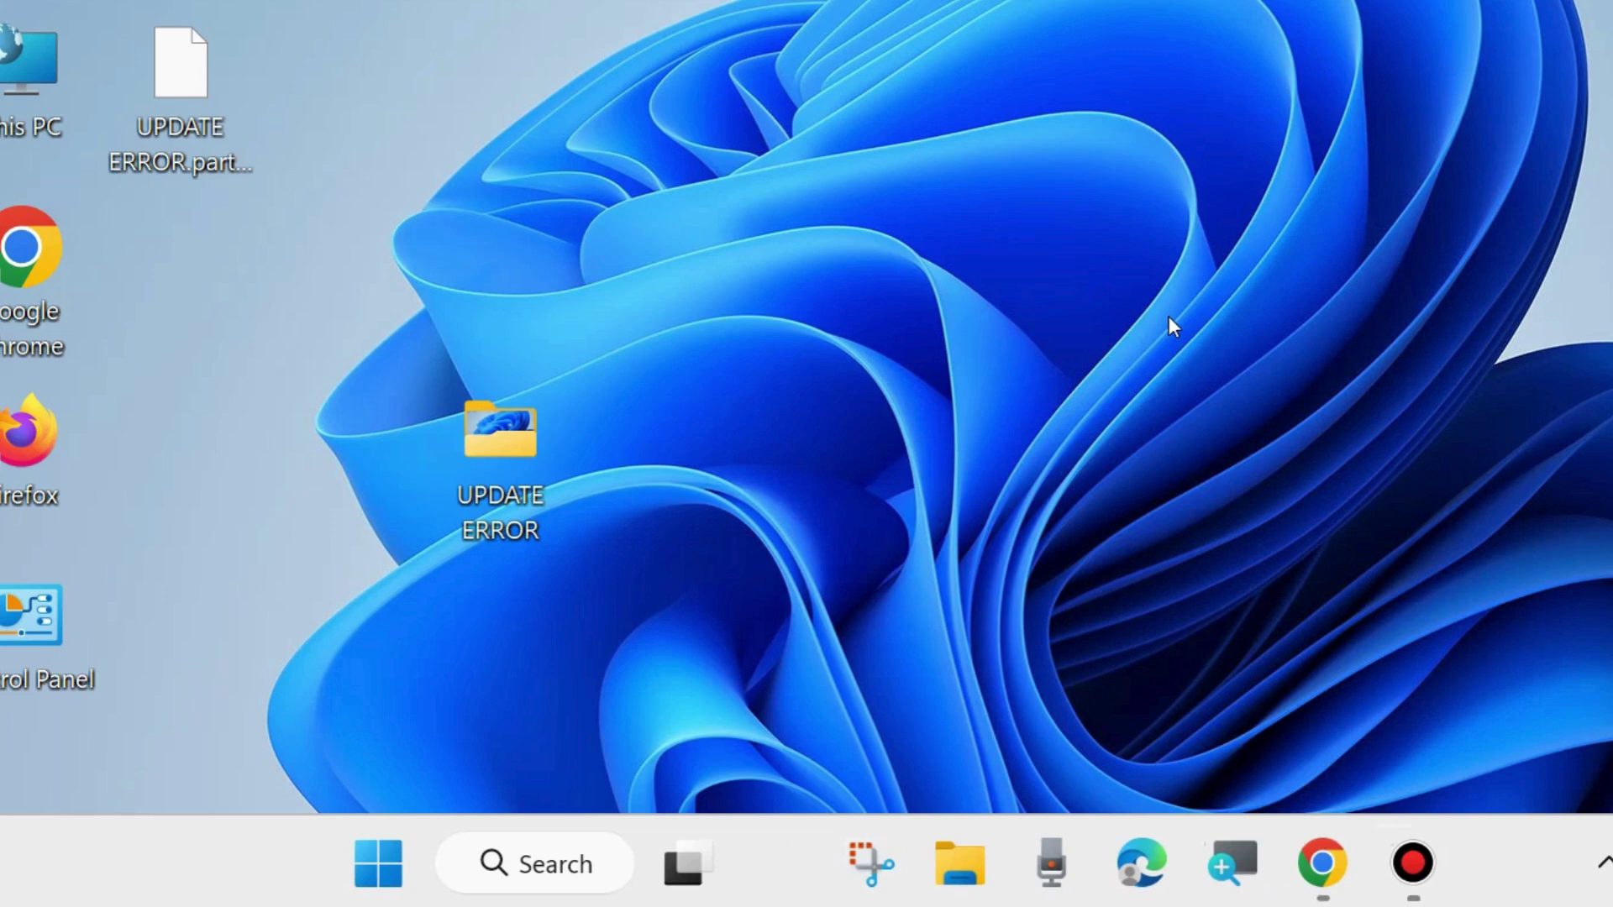
Step: Review the files inside the original UPDATE ERROR folder and close it
{"action": "double_click", "coordinate": [502, 437]}
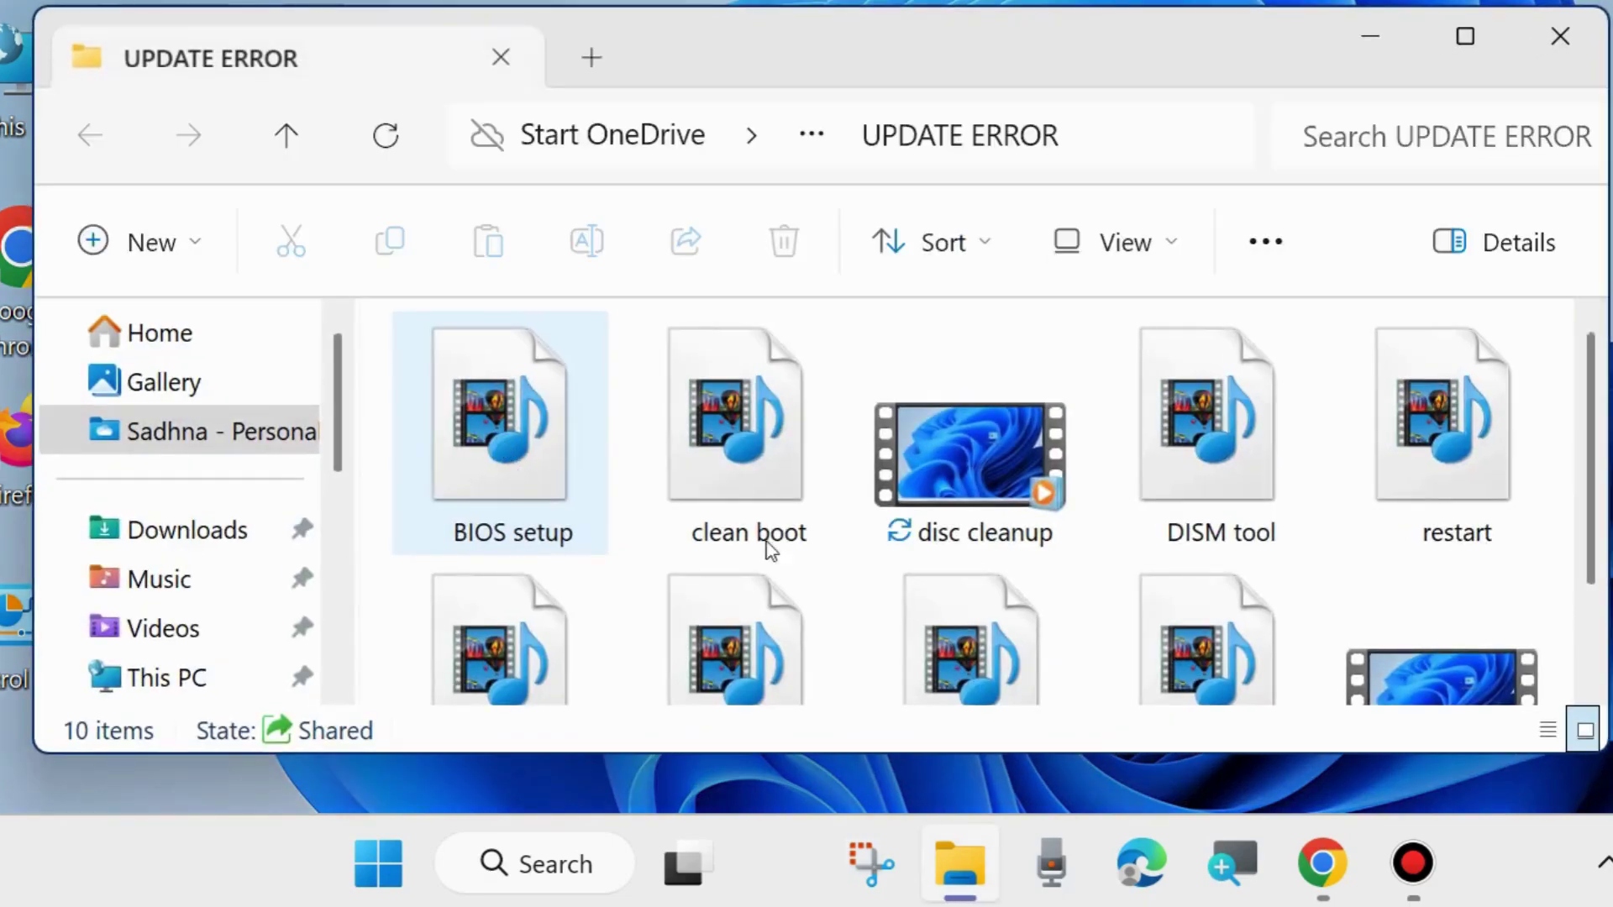
{"action": "scroll", "coordinate": [924, 571], "scroll_direction": "down", "scroll_amount": 2}
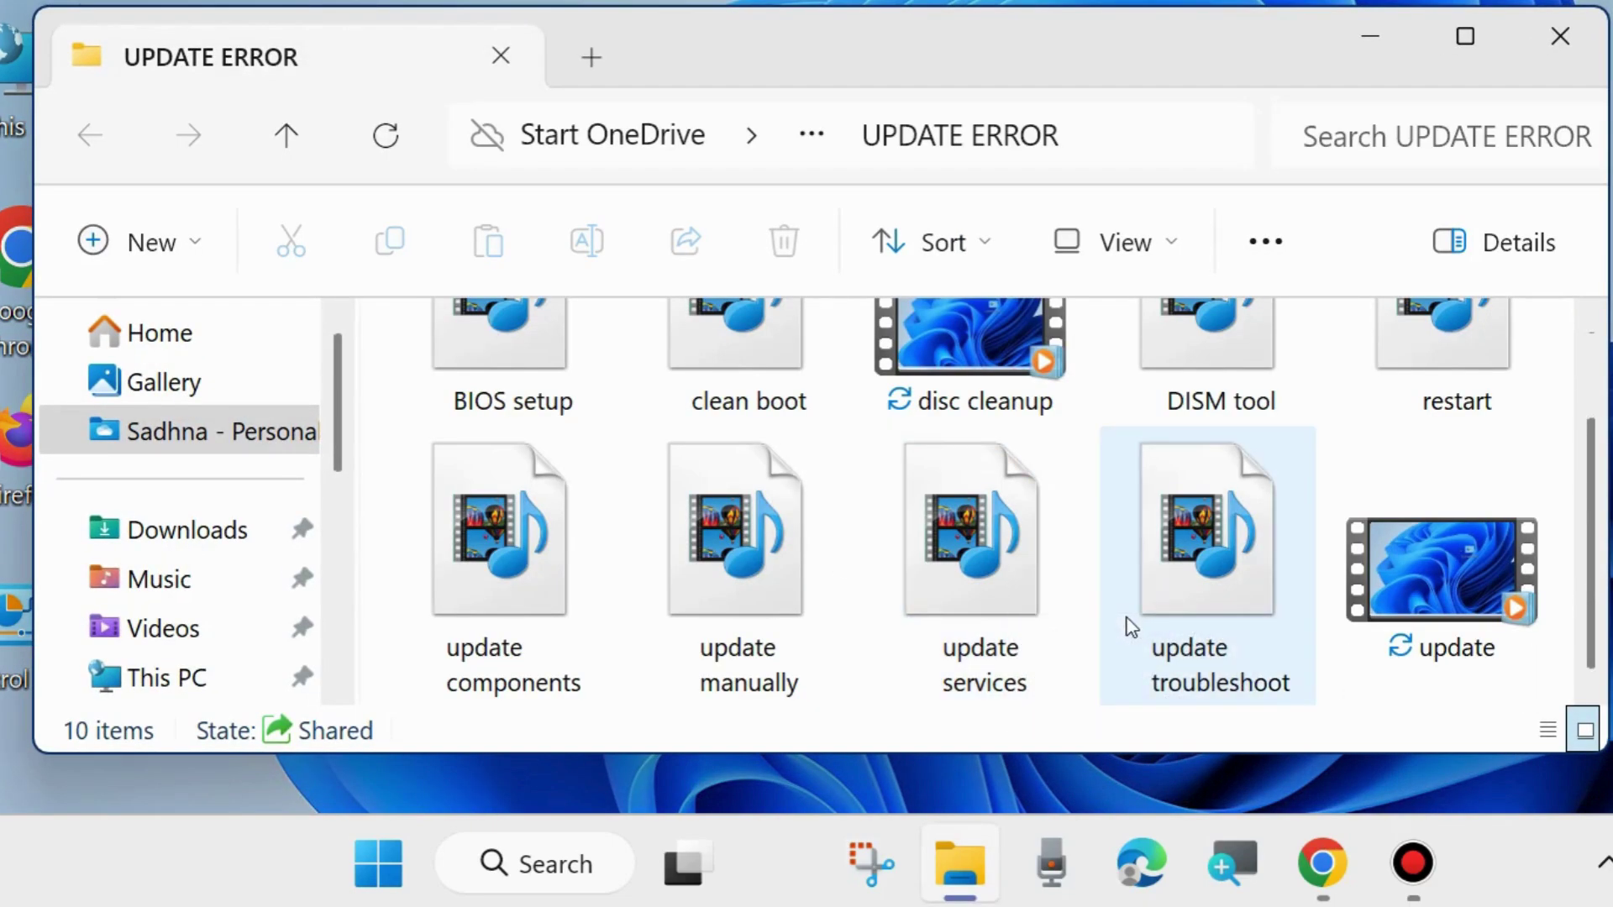
{"action": "scroll", "coordinate": [1131, 626], "scroll_direction": "up", "scroll_amount": 2}
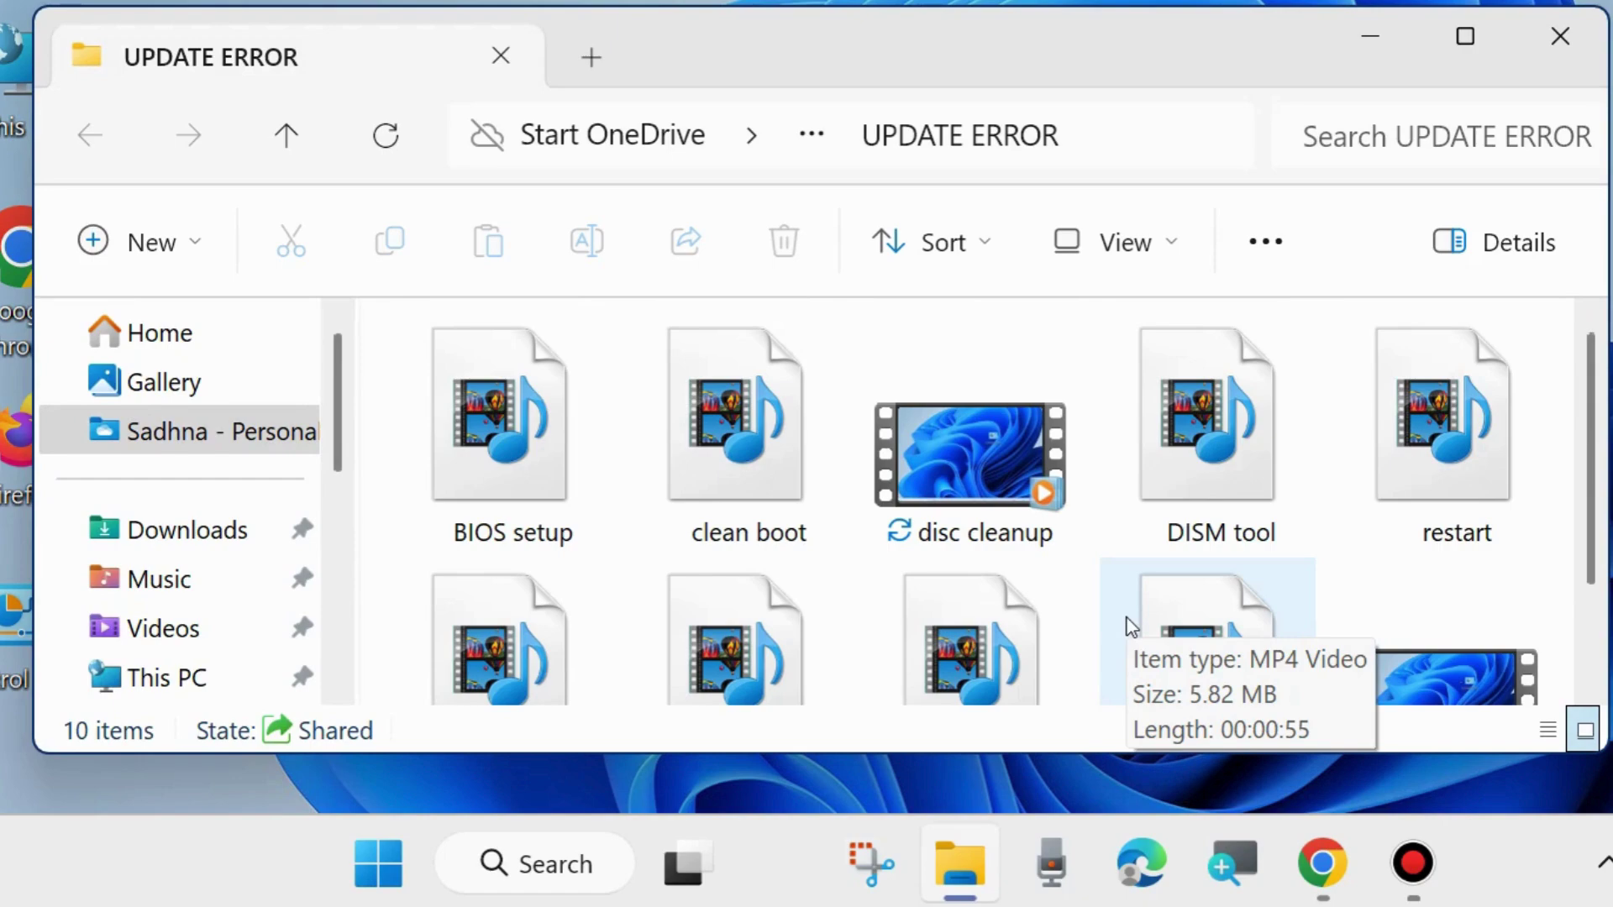
{"action": "scroll", "coordinate": [1133, 626], "scroll_direction": "down", "scroll_amount": 2}
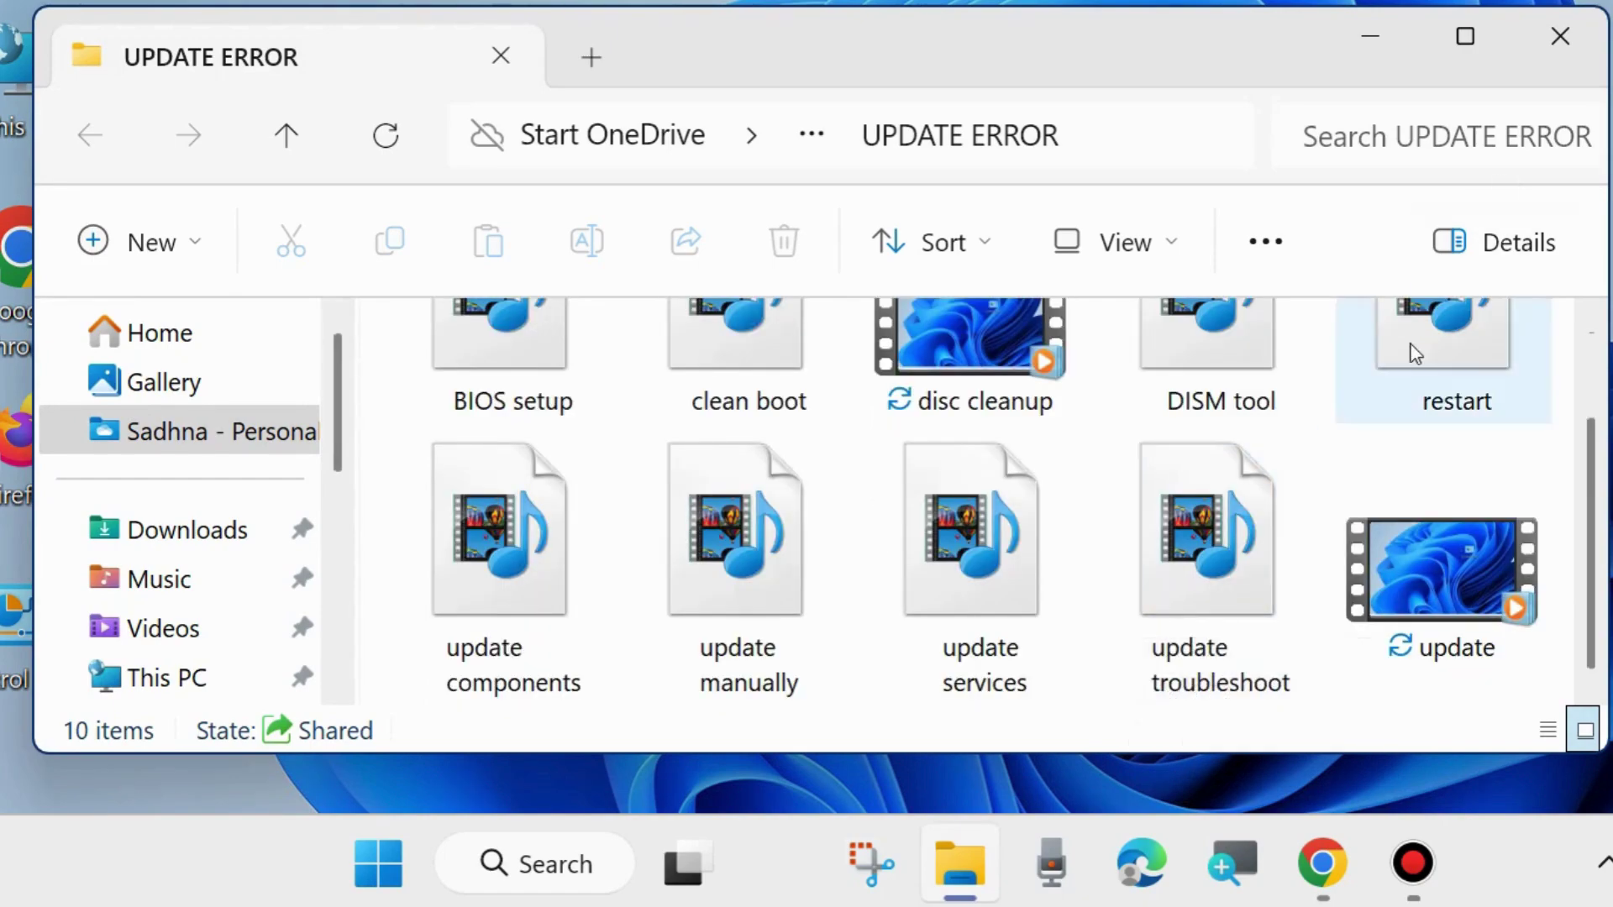
{"action": "left_click", "coordinate": [1560, 39]}
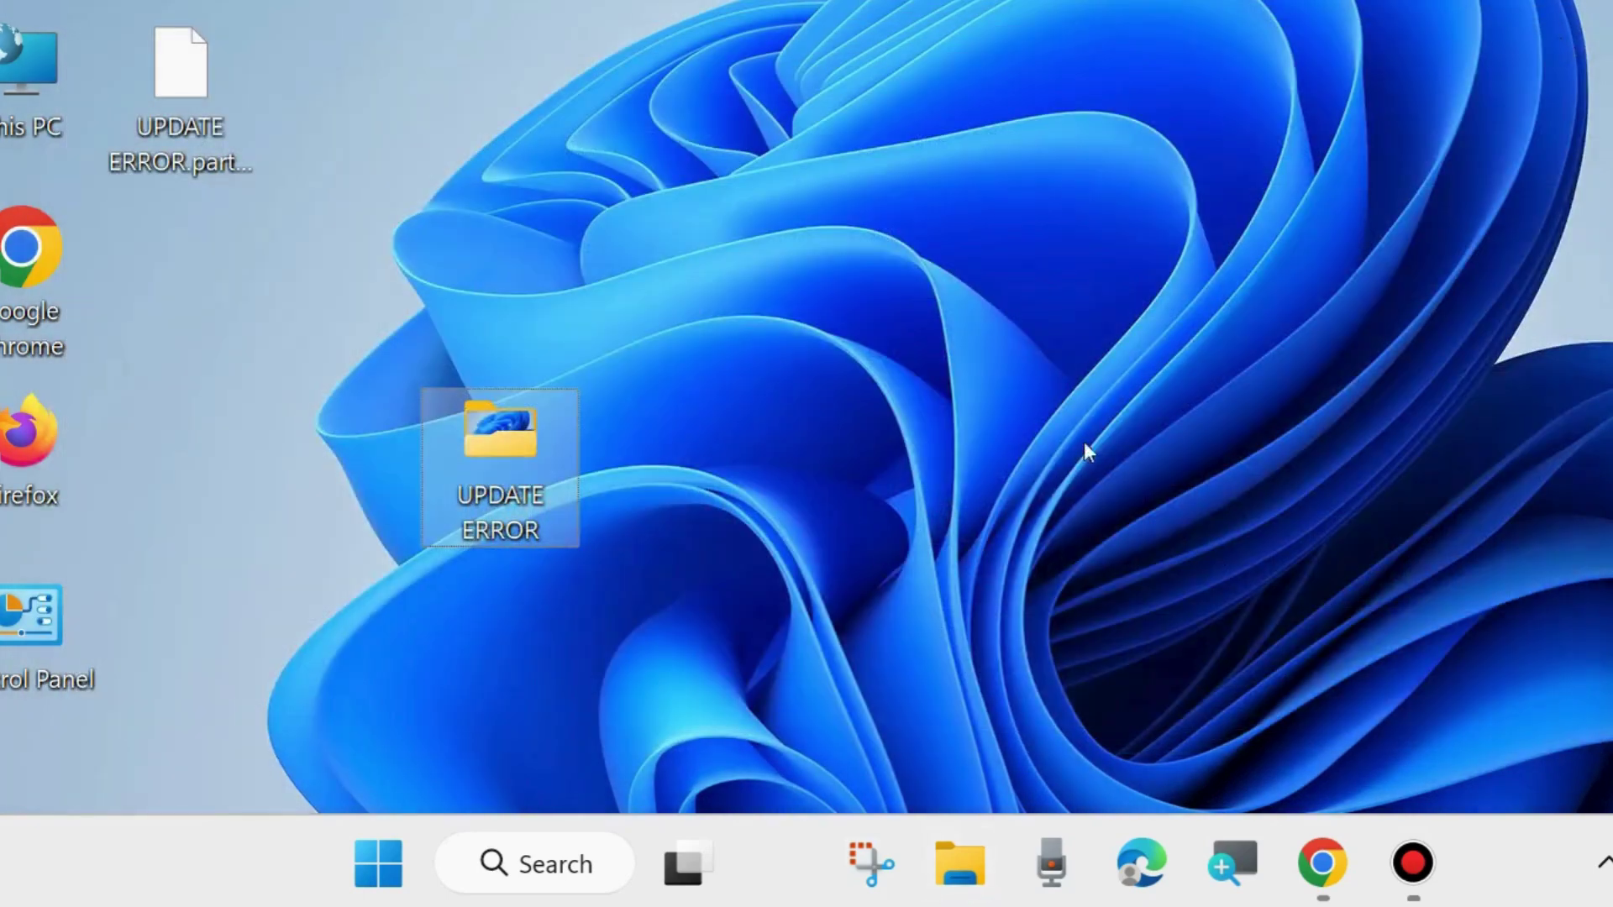
Step: Look up the UPDATE ERROR folder's location in its properties and close the properties
{"action": "left_click", "coordinate": [780, 455]}
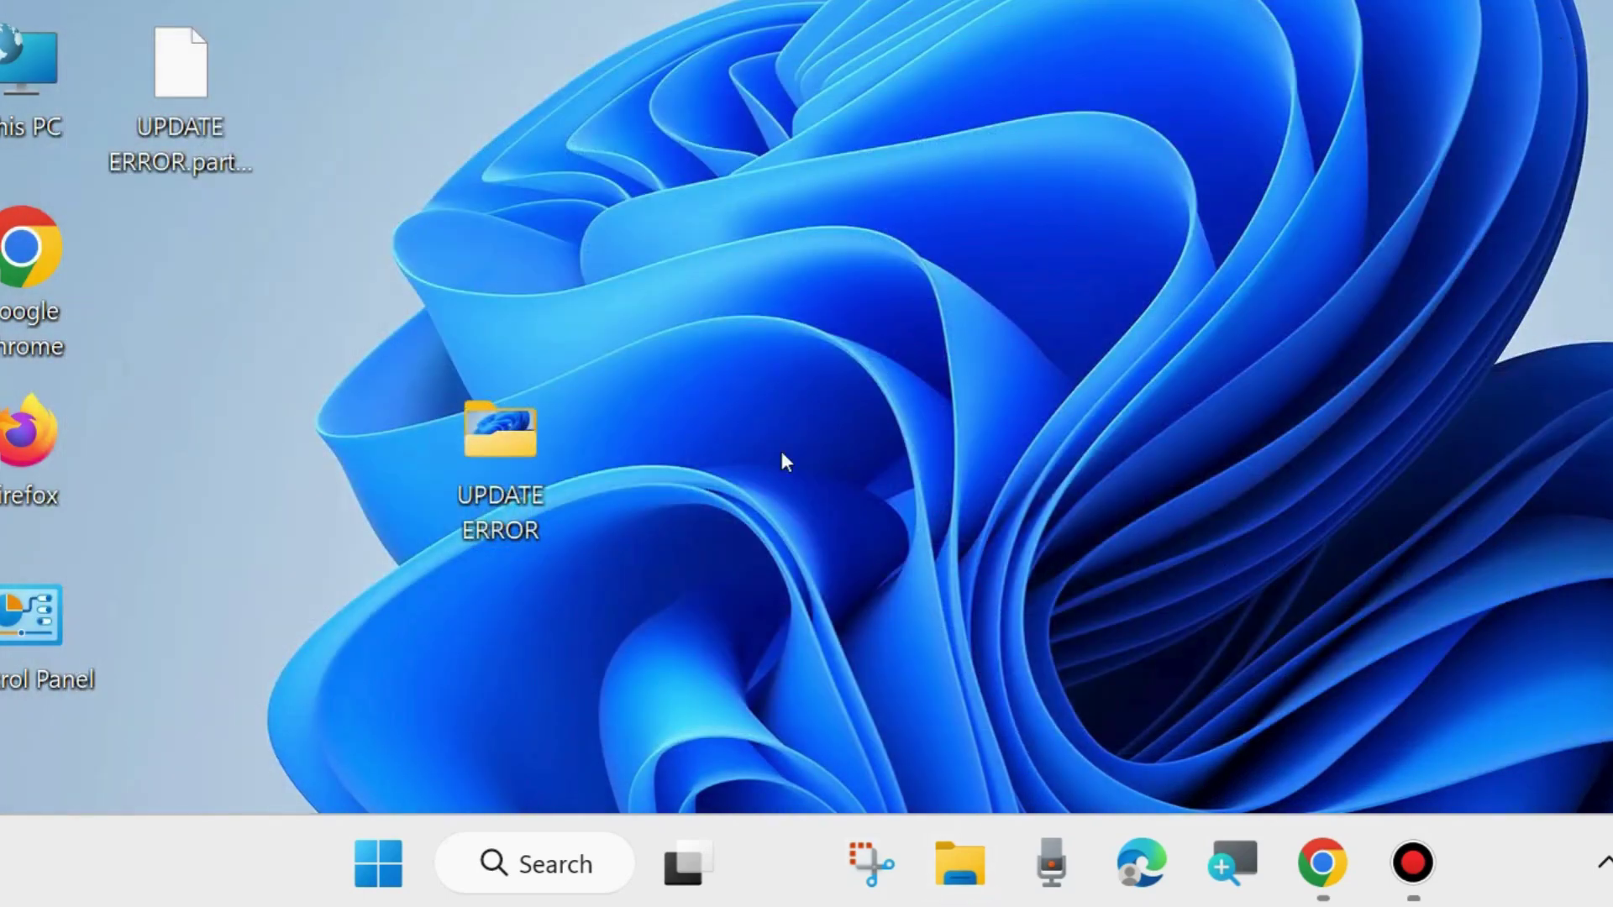
{"action": "right_click", "coordinate": [497, 442]}
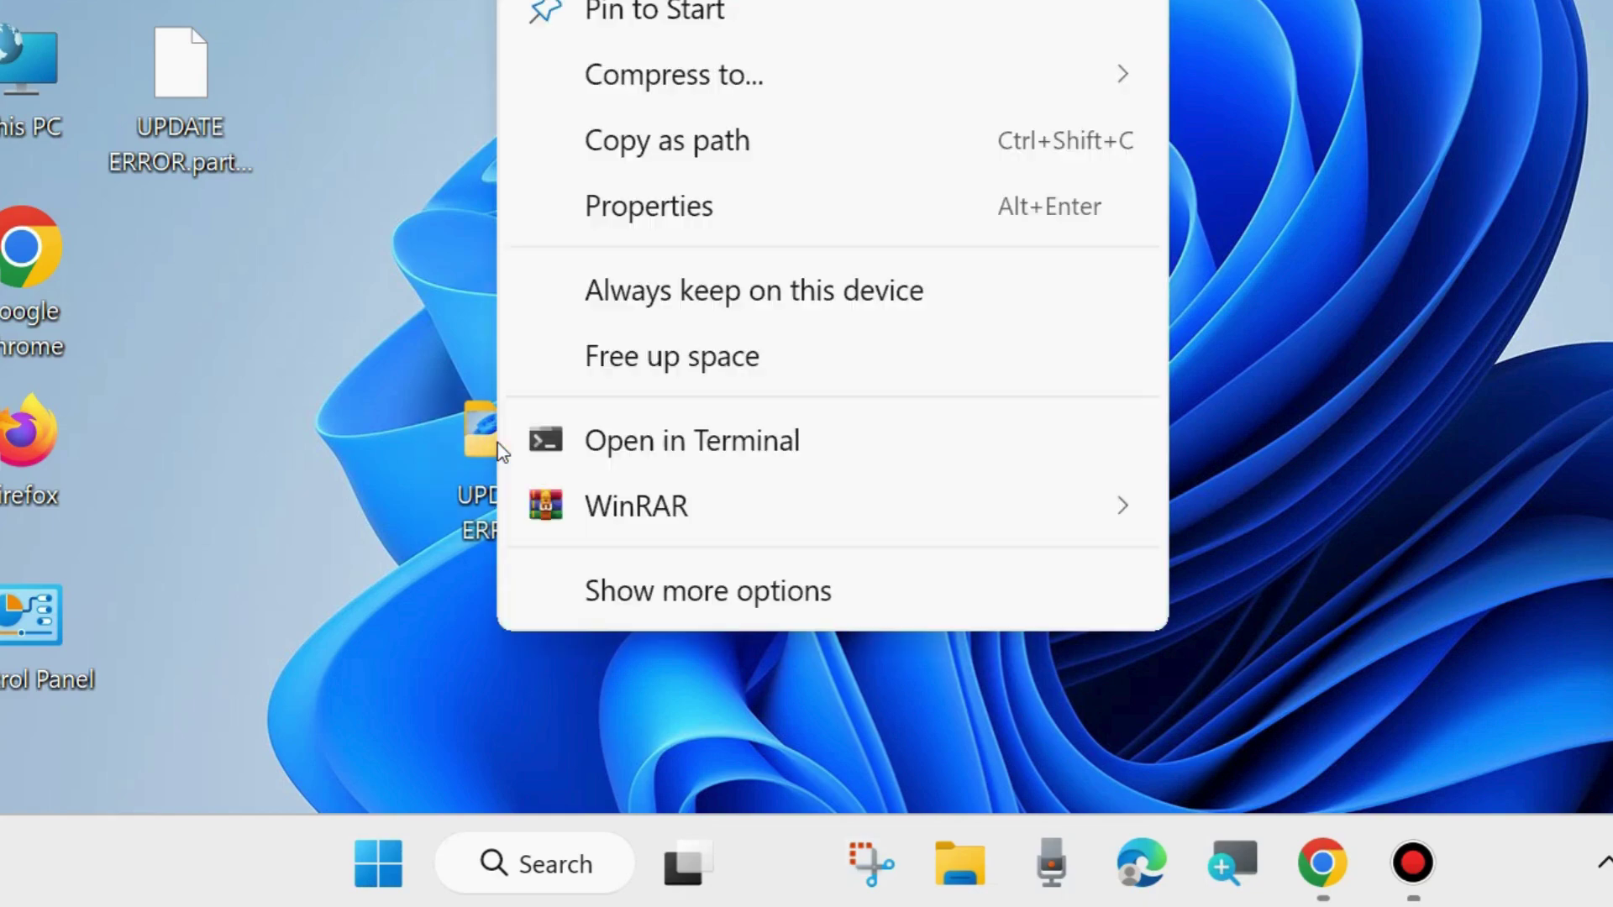
{"action": "left_click", "coordinate": [636, 205]}
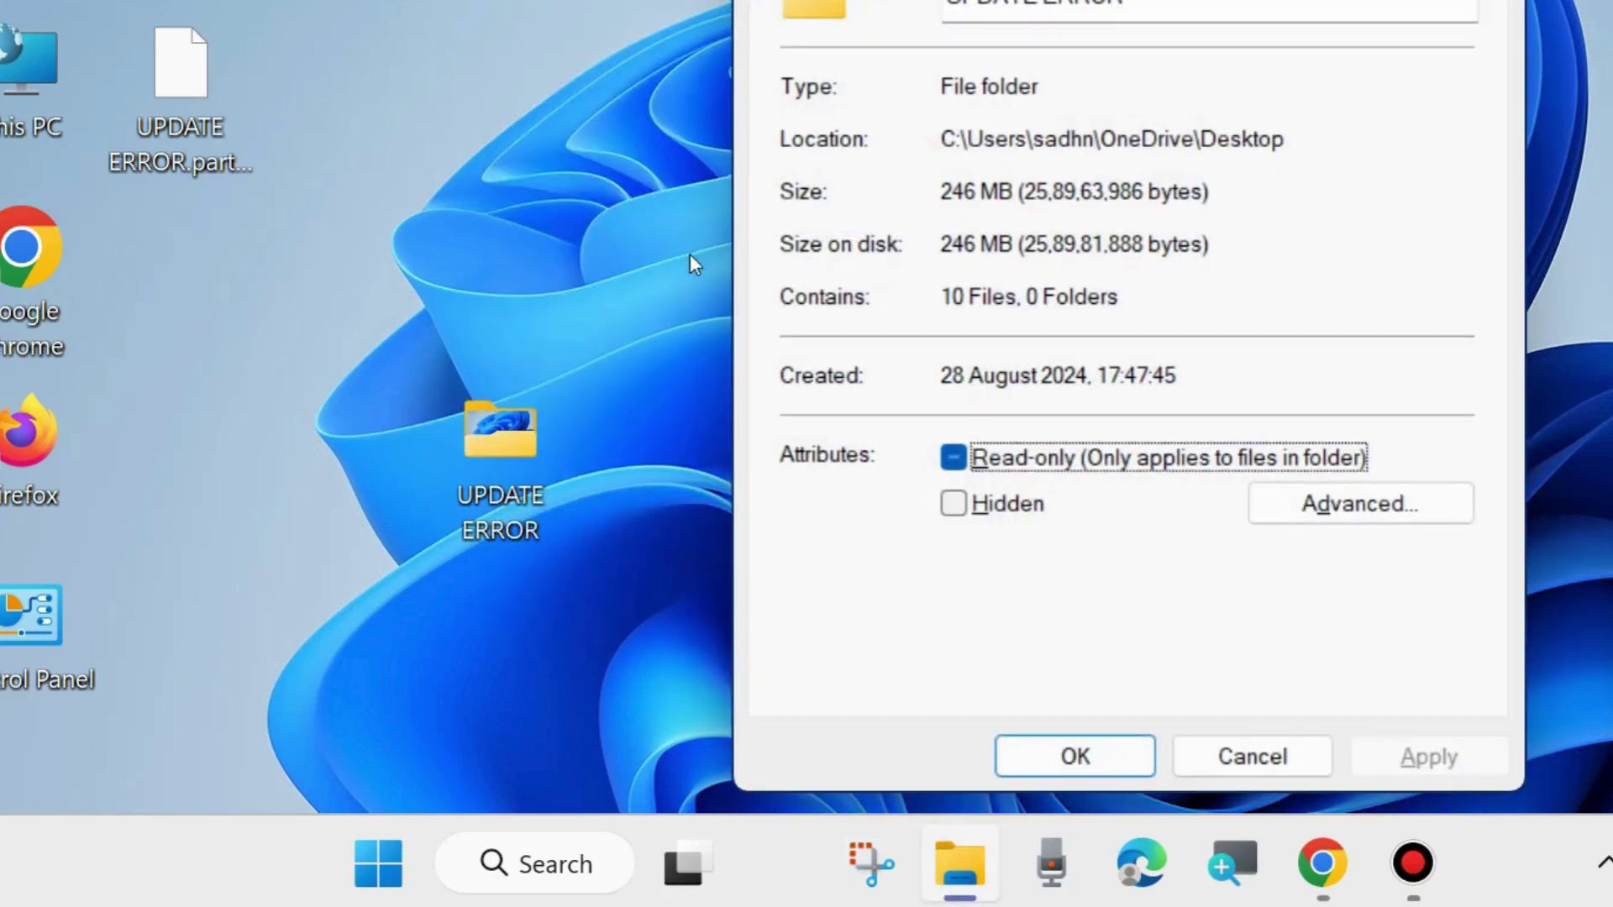
{"action": "left_click_drag", "start_coordinate": [1147, 0], "coordinate": [905, 38]}
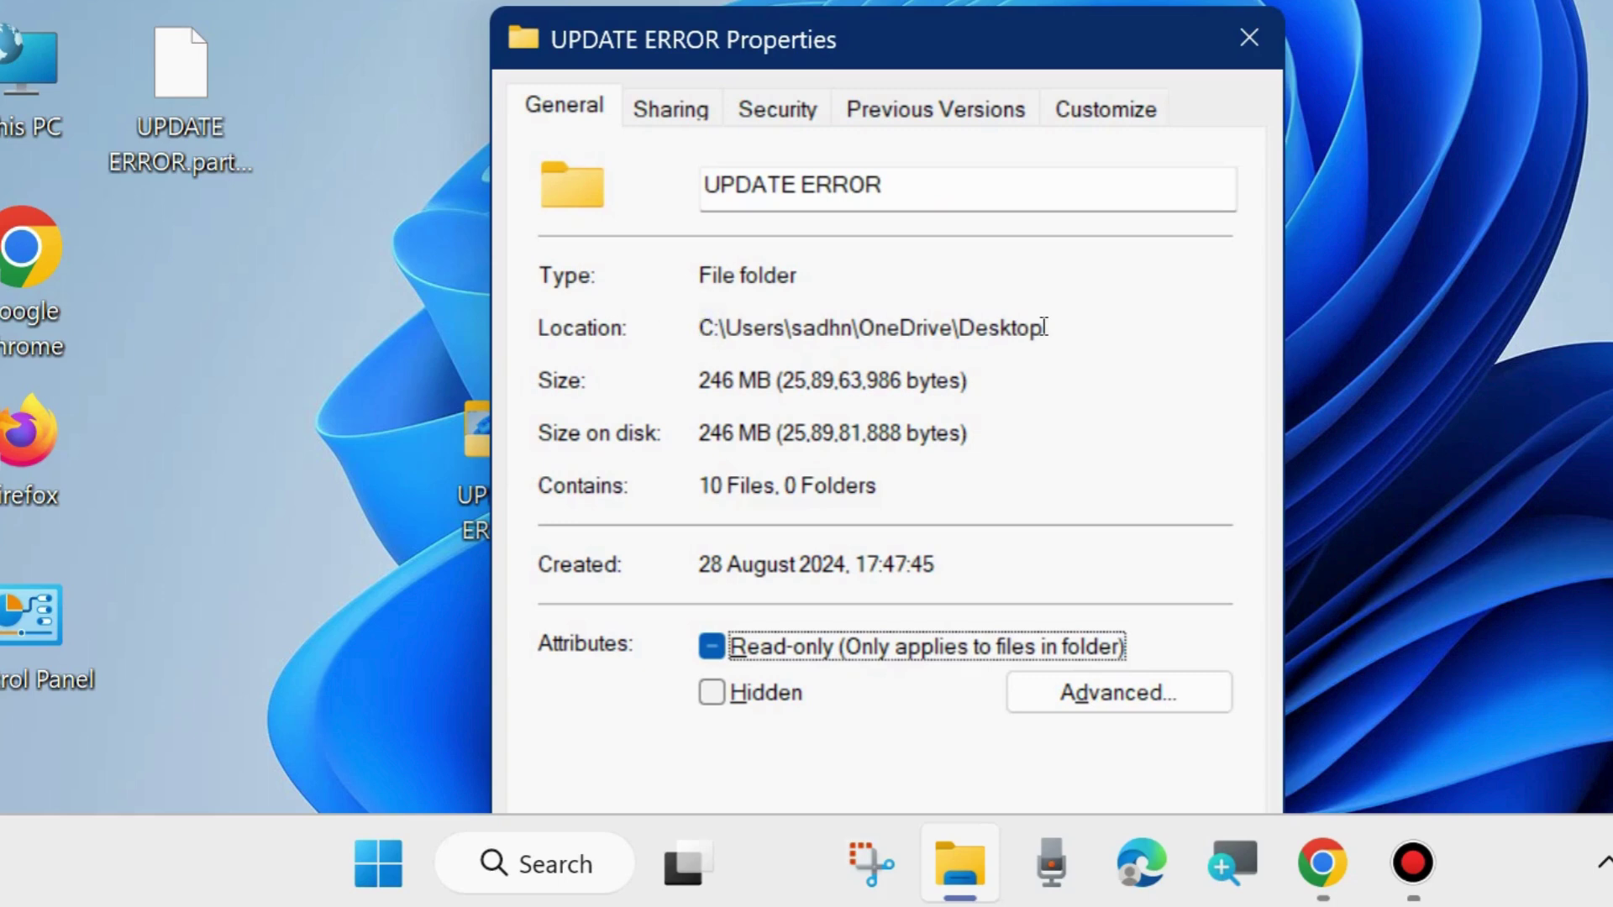
{"action": "left_click_drag", "start_coordinate": [1043, 327], "coordinate": [620, 326]}
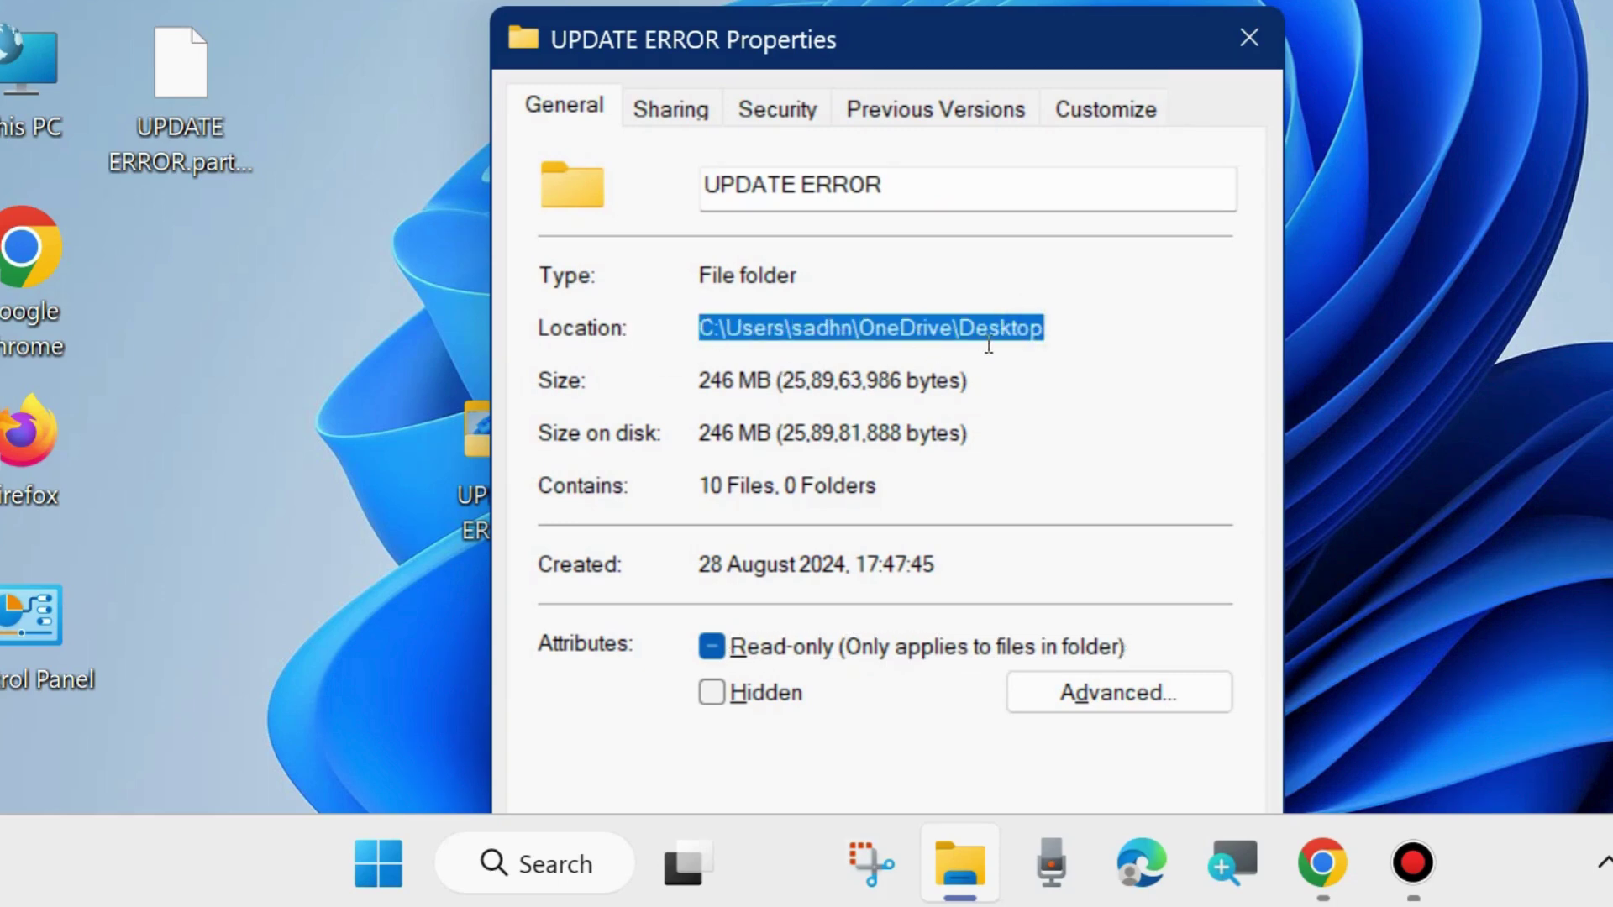
{"action": "left_click", "coordinate": [1249, 34]}
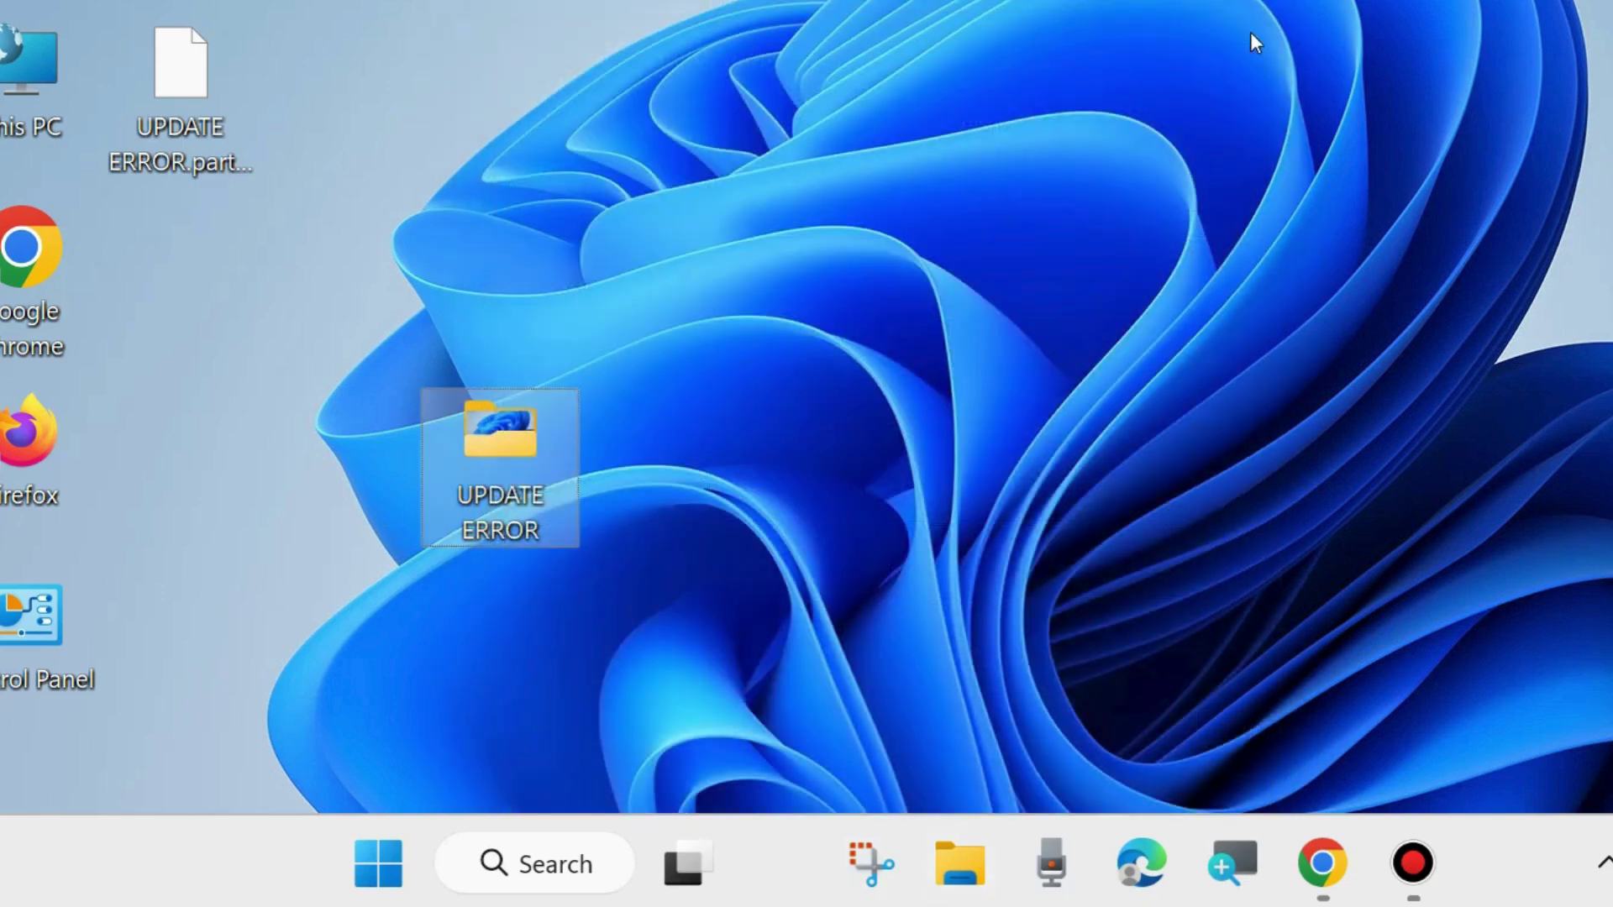
Step: Open File Explorer and go to the Users folder on the Windows (C:) drive
{"action": "left_click", "coordinate": [937, 865]}
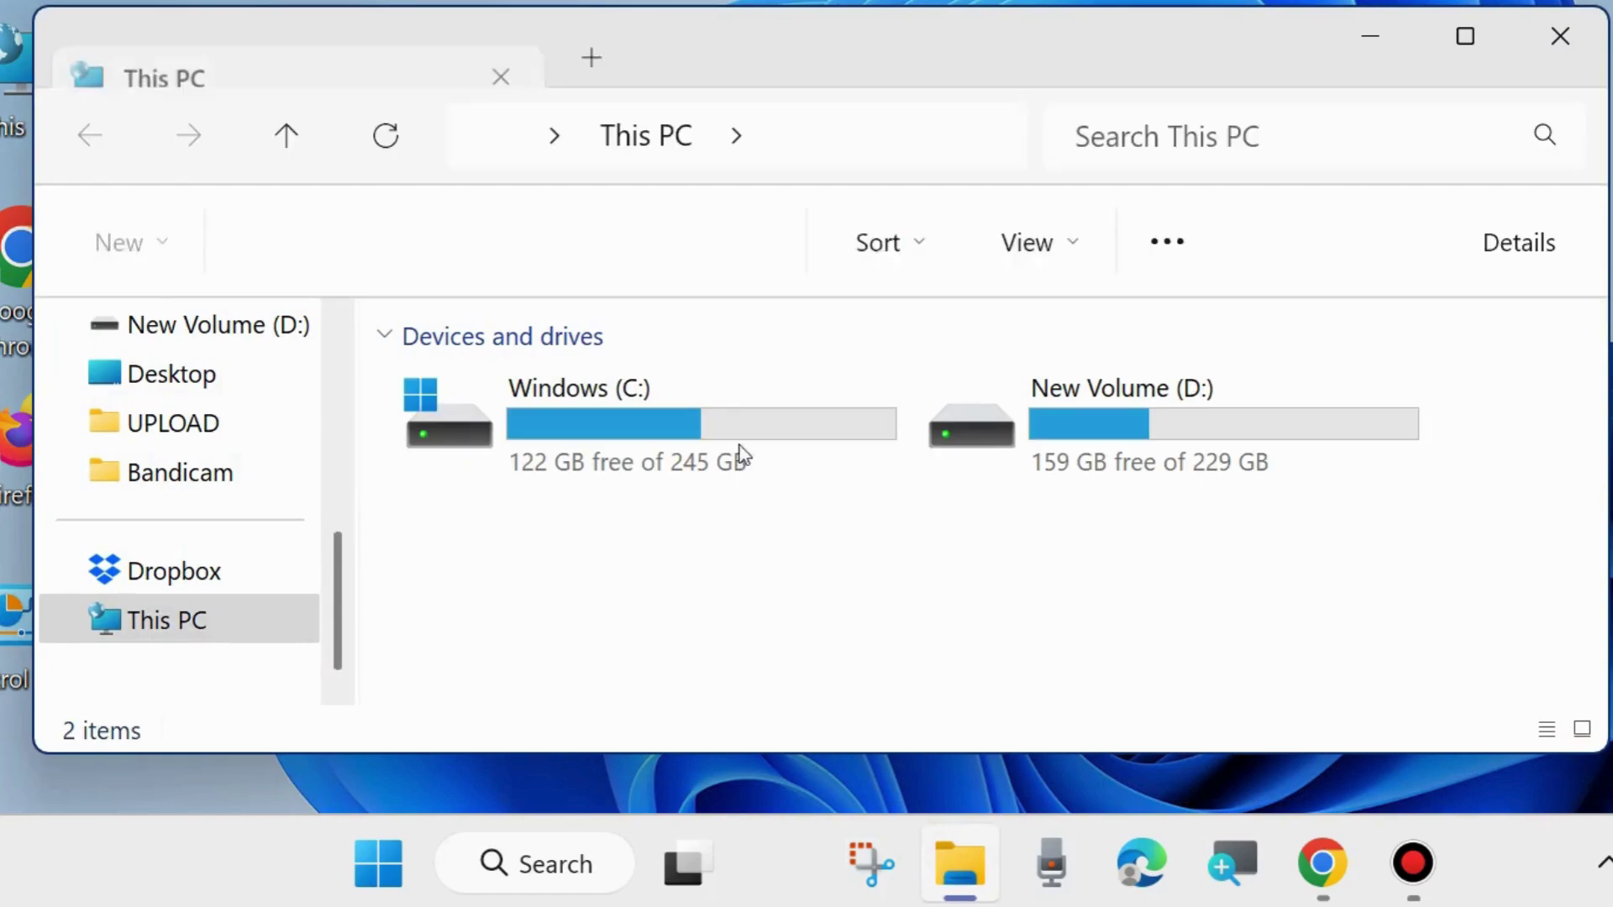
{"action": "double_click", "coordinate": [535, 439]}
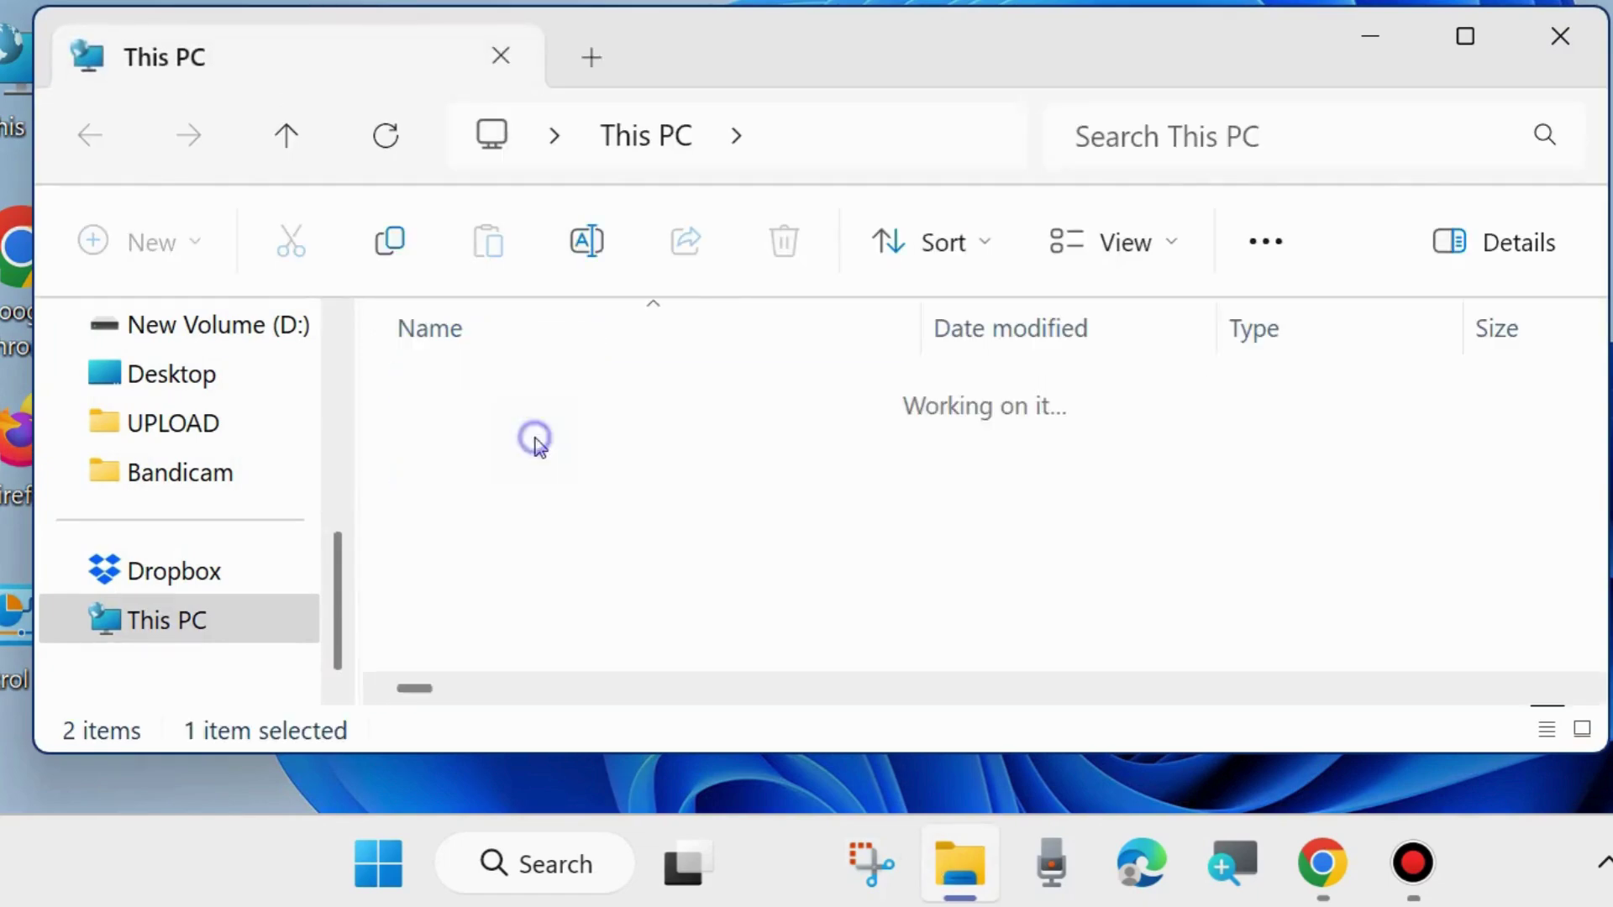
{"action": "scroll", "coordinate": [542, 540], "scroll_direction": "down", "scroll_amount": 2}
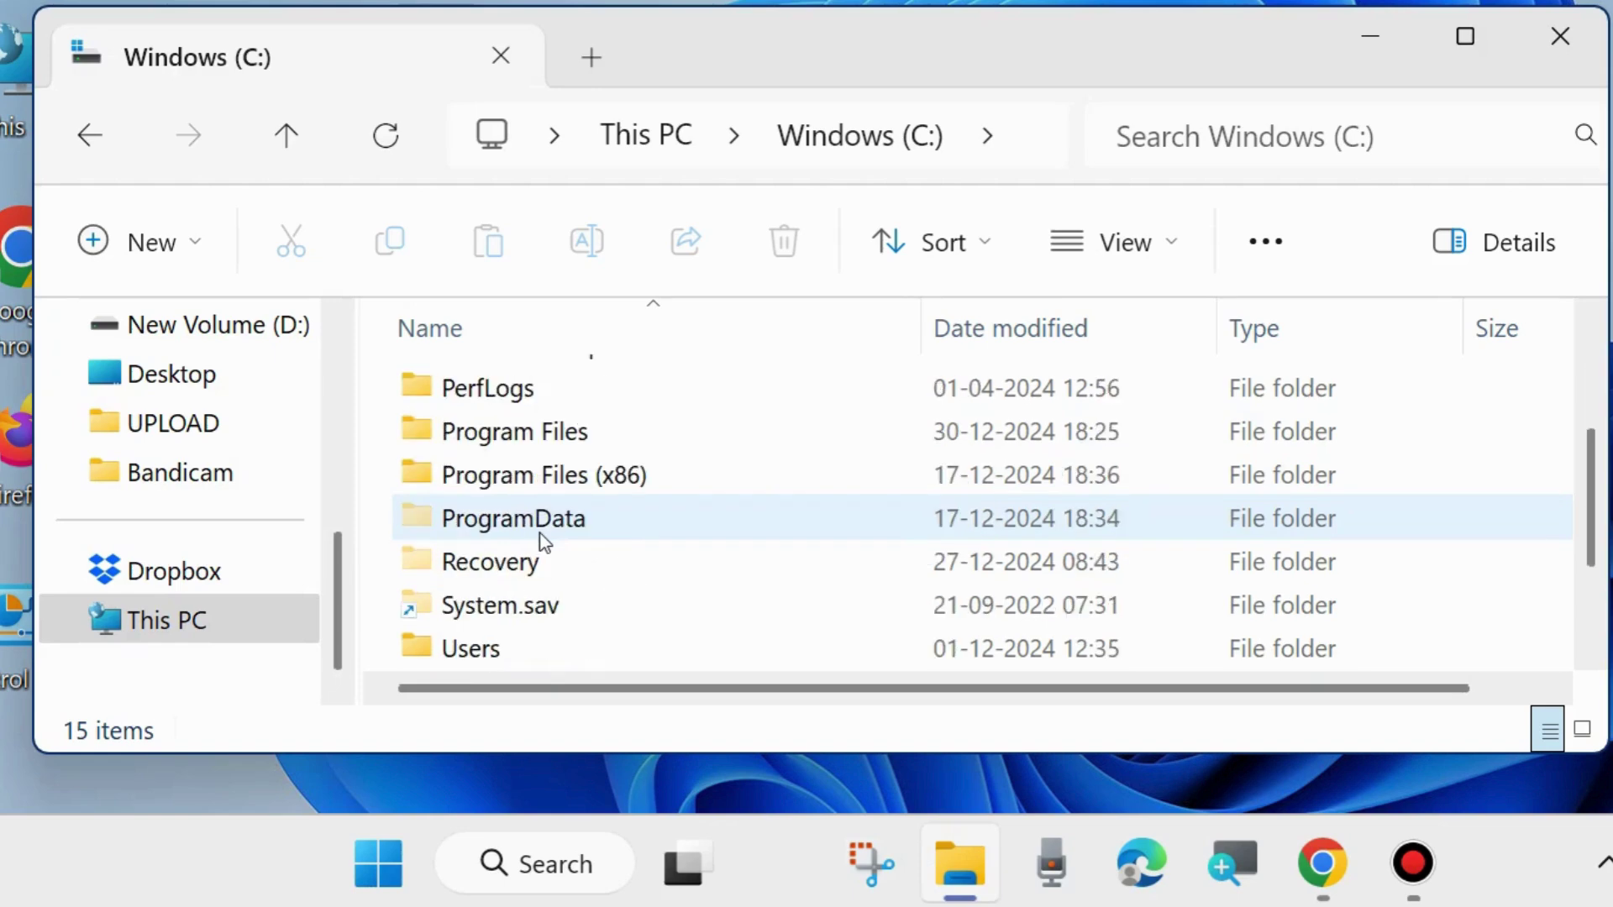
{"action": "scroll", "coordinate": [605, 557], "scroll_direction": "down", "scroll_amount": 1}
{"action": "left_click", "coordinate": [475, 518]}
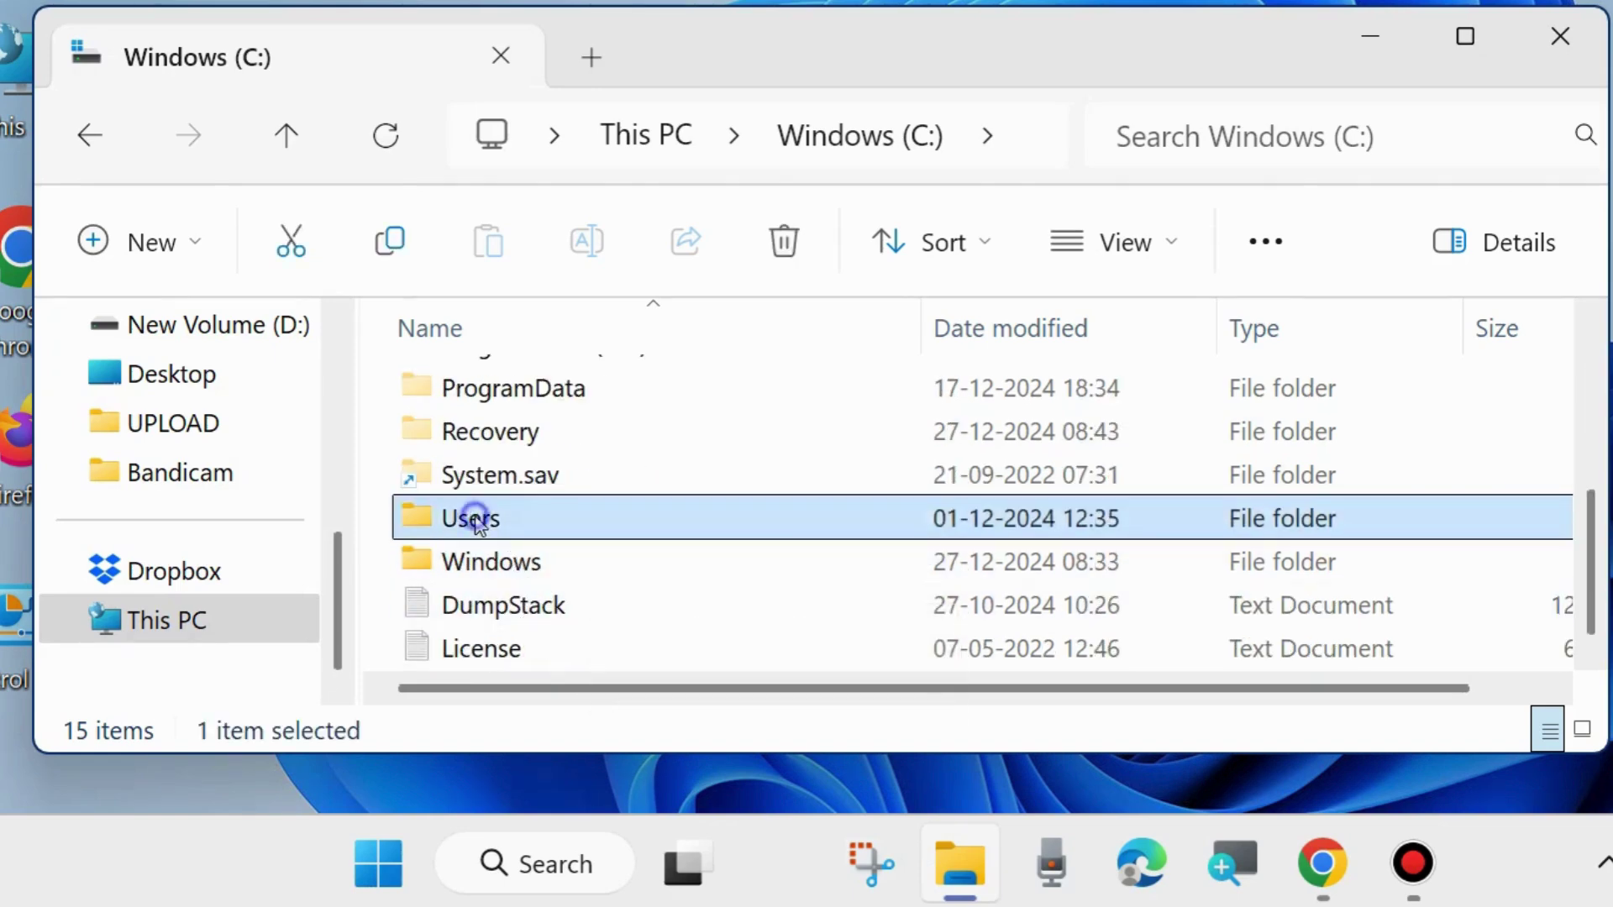
{"action": "double_click", "coordinate": [475, 518]}
Step: Open the user's profile folder and go into its OneDrive folder
{"action": "left_click", "coordinate": [470, 521]}
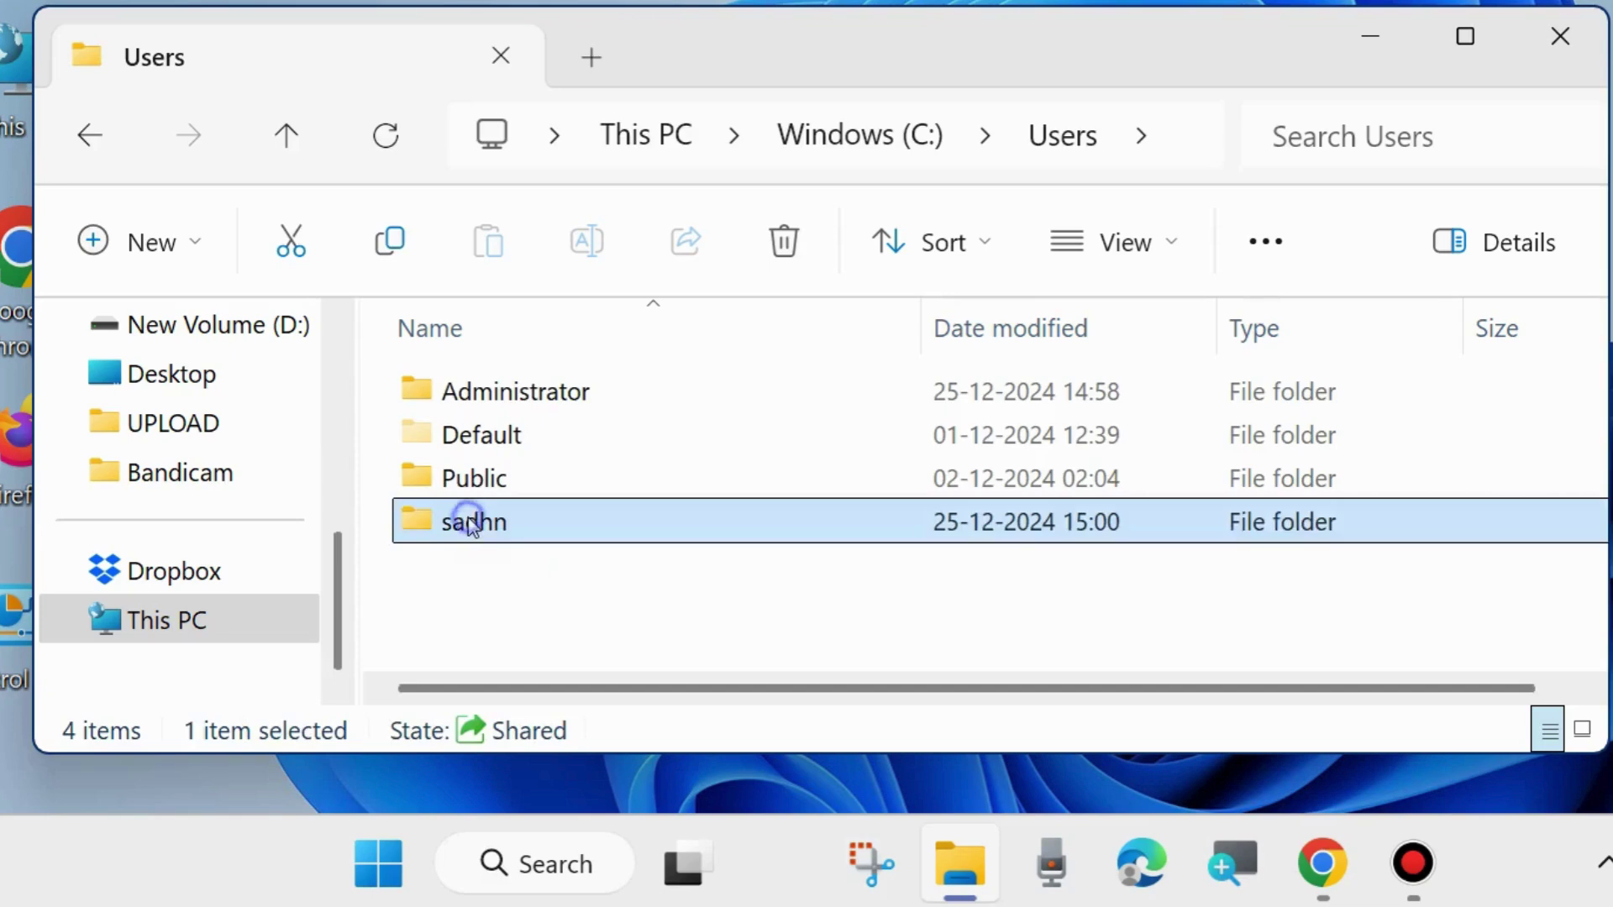
{"action": "double_click", "coordinate": [471, 522]}
{"action": "scroll", "coordinate": [587, 536], "scroll_direction": "down", "scroll_amount": 1}
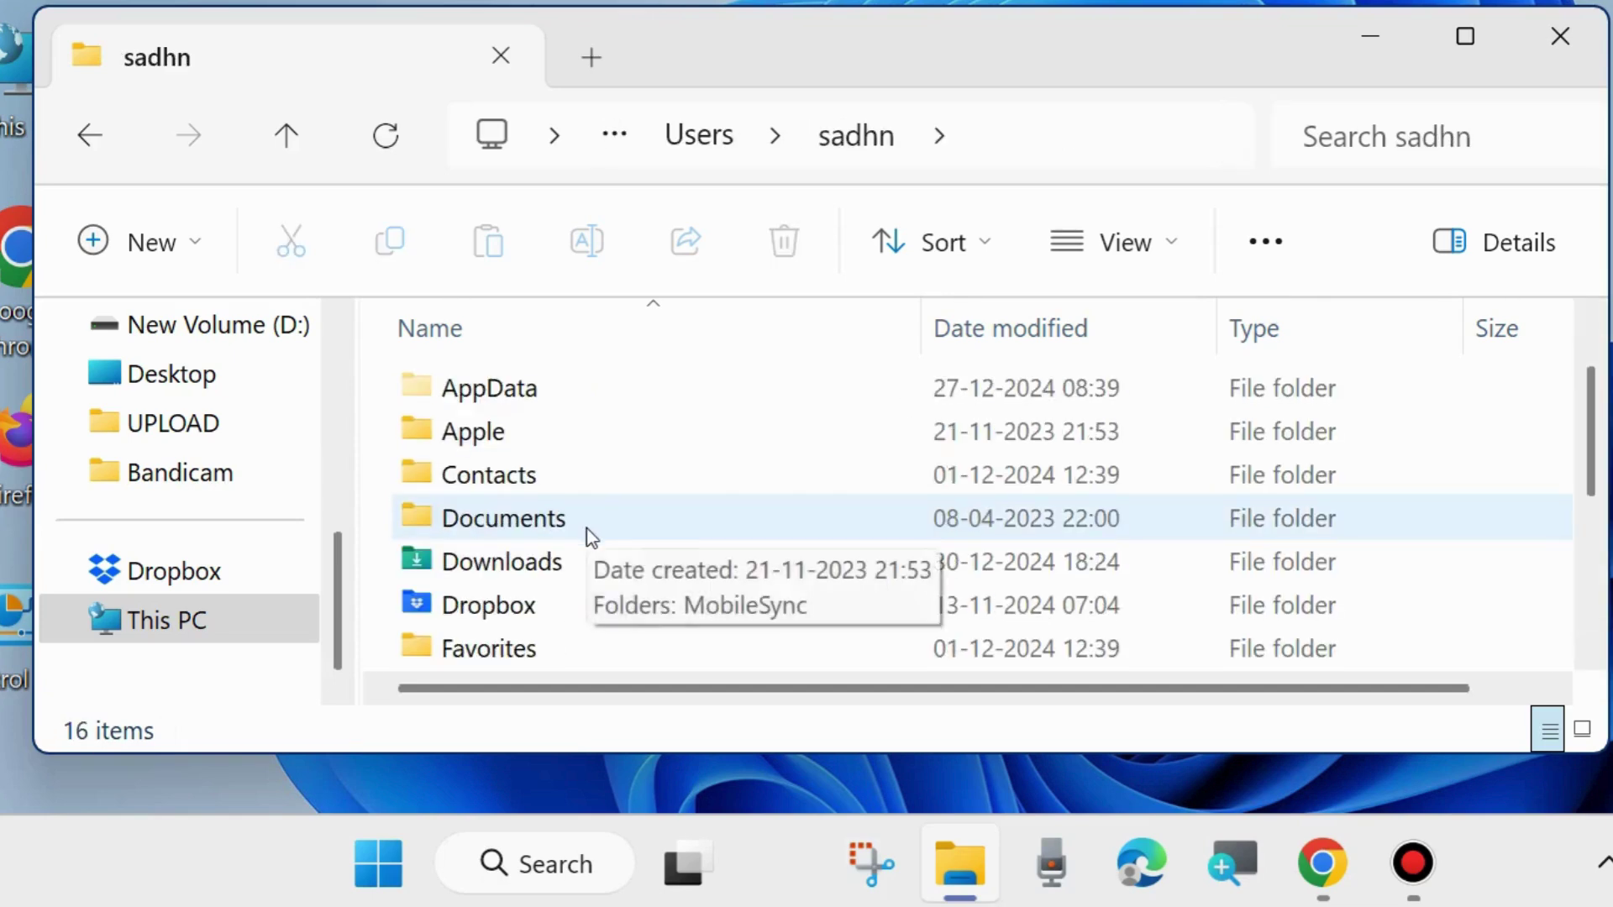
{"action": "scroll", "coordinate": [588, 537], "scroll_direction": "down", "scroll_amount": 2}
{"action": "left_click", "coordinate": [510, 528]}
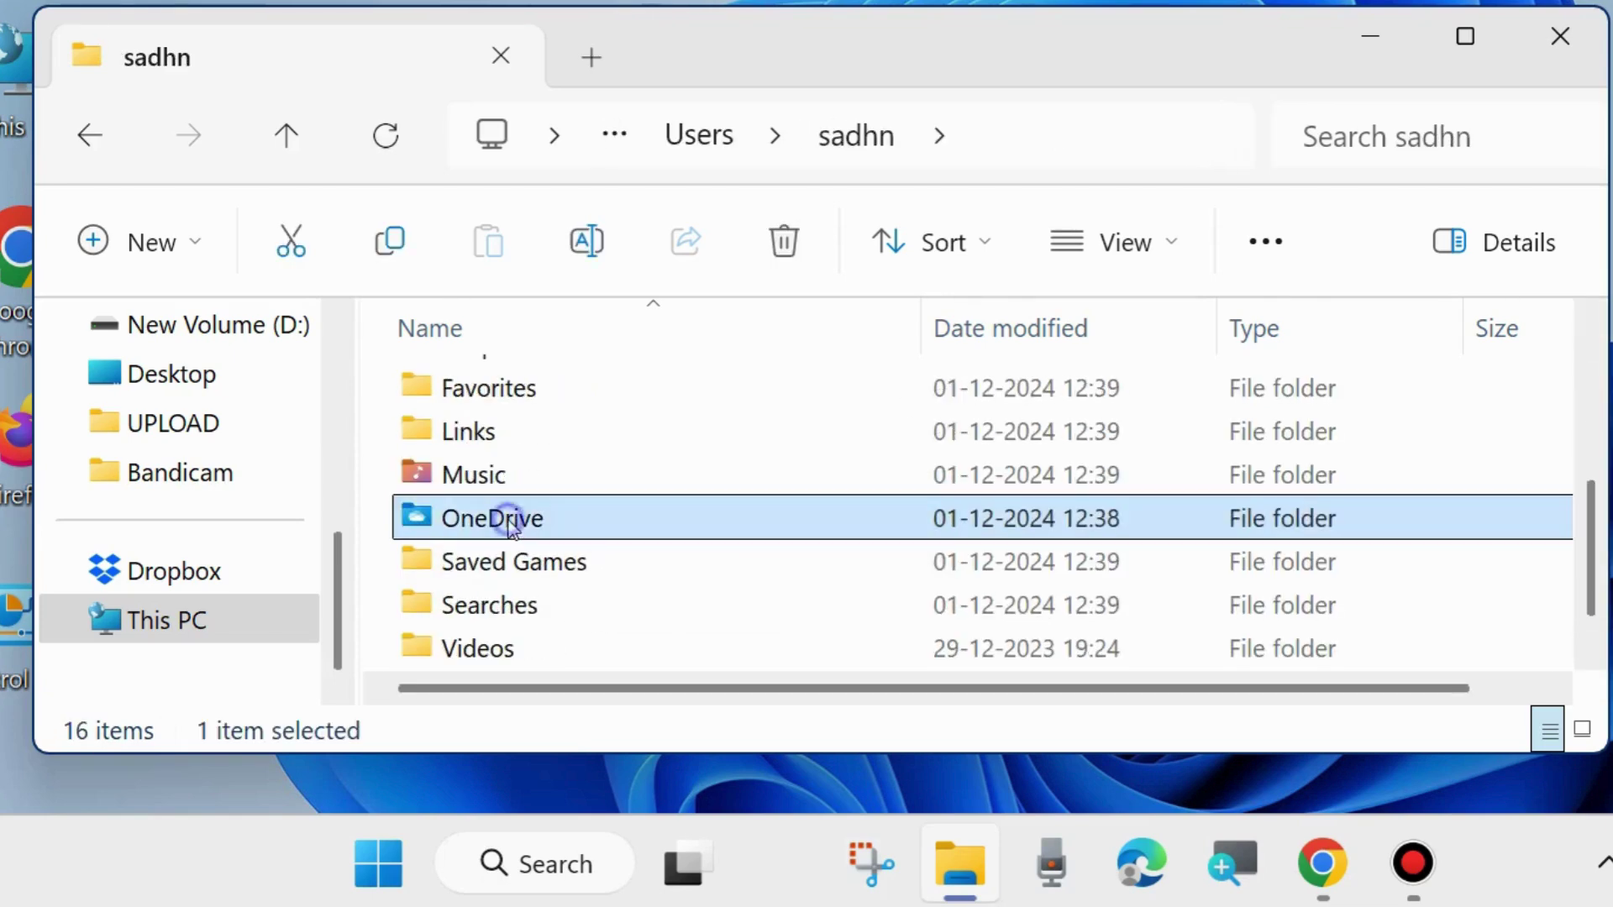
{"action": "double_click", "coordinate": [507, 519]}
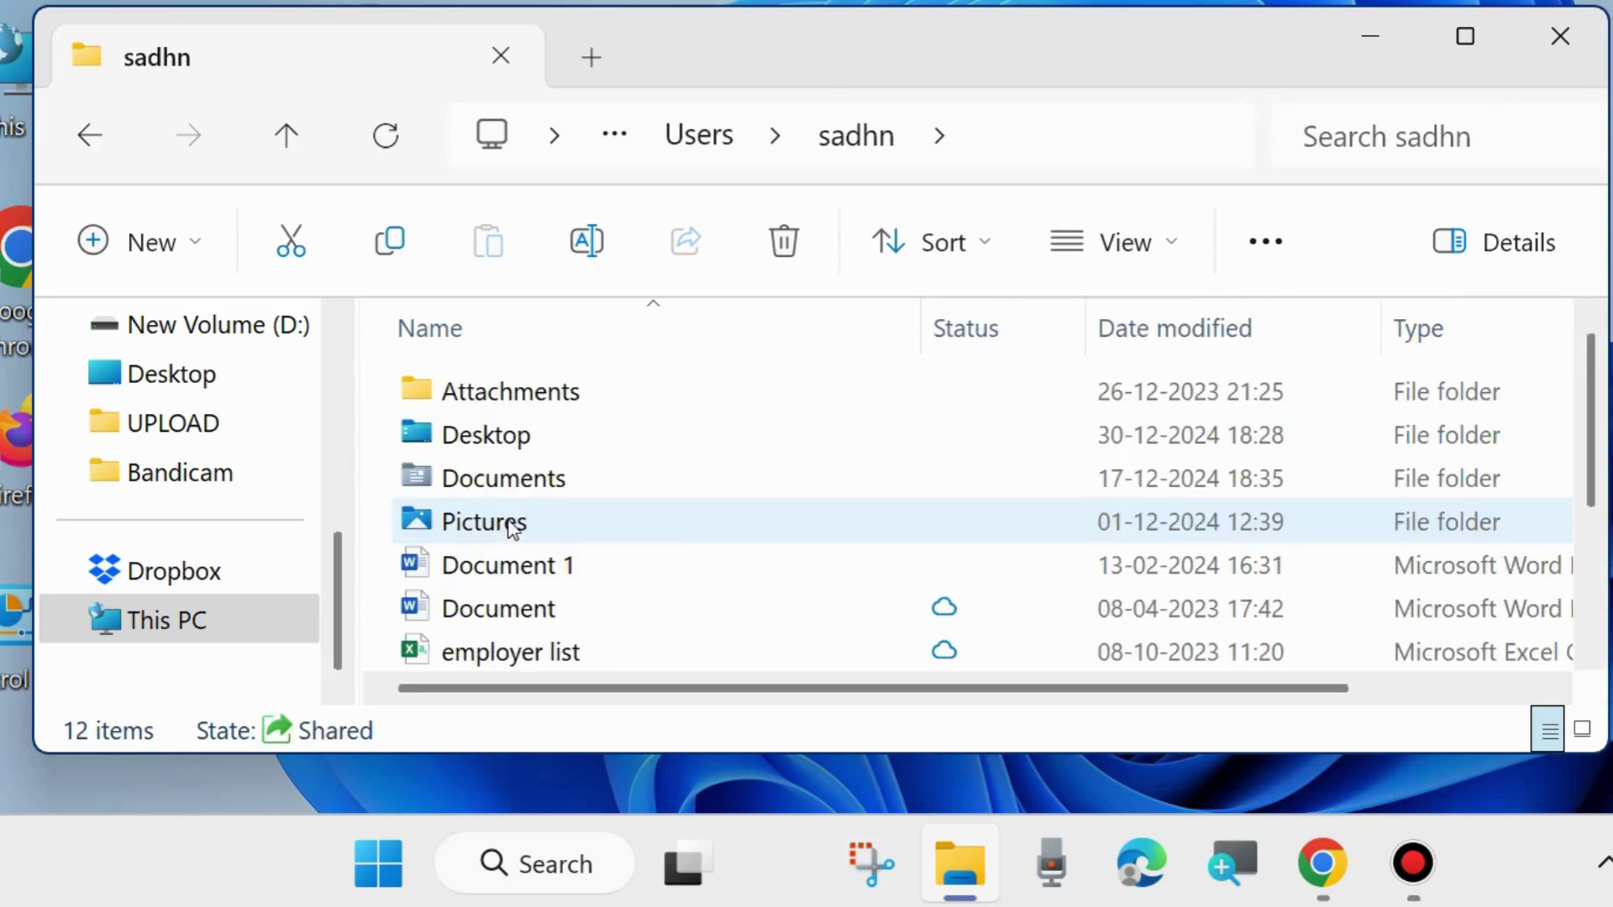
{"action": "scroll", "coordinate": [643, 572], "scroll_direction": "down", "scroll_amount": 2}
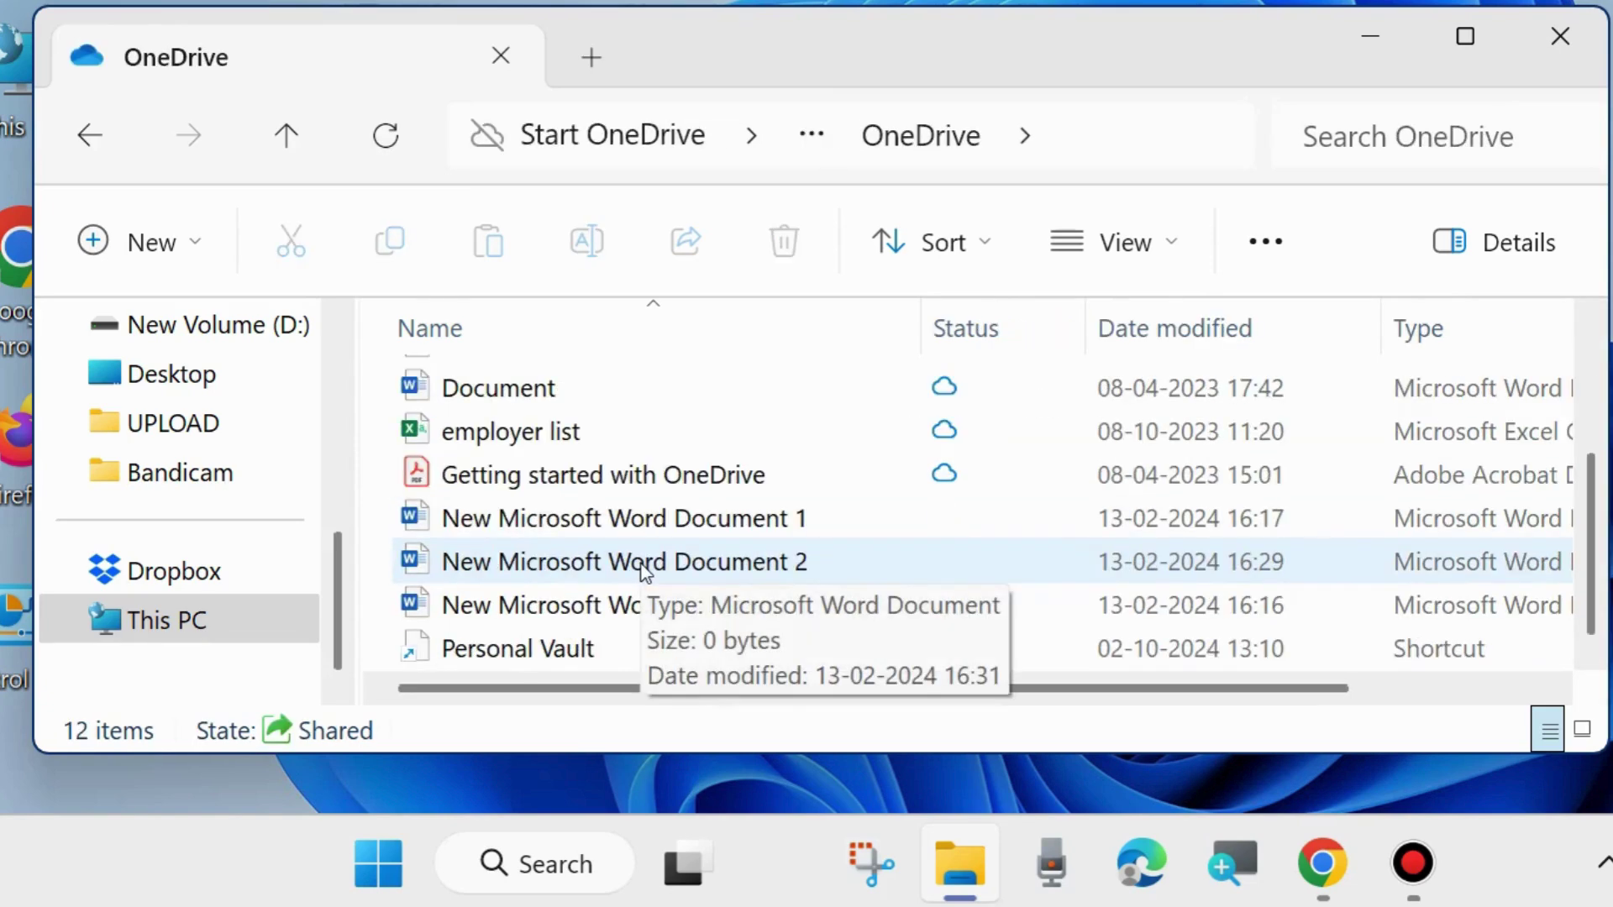
{"action": "mouse_move", "coordinate": [1017, 579]}
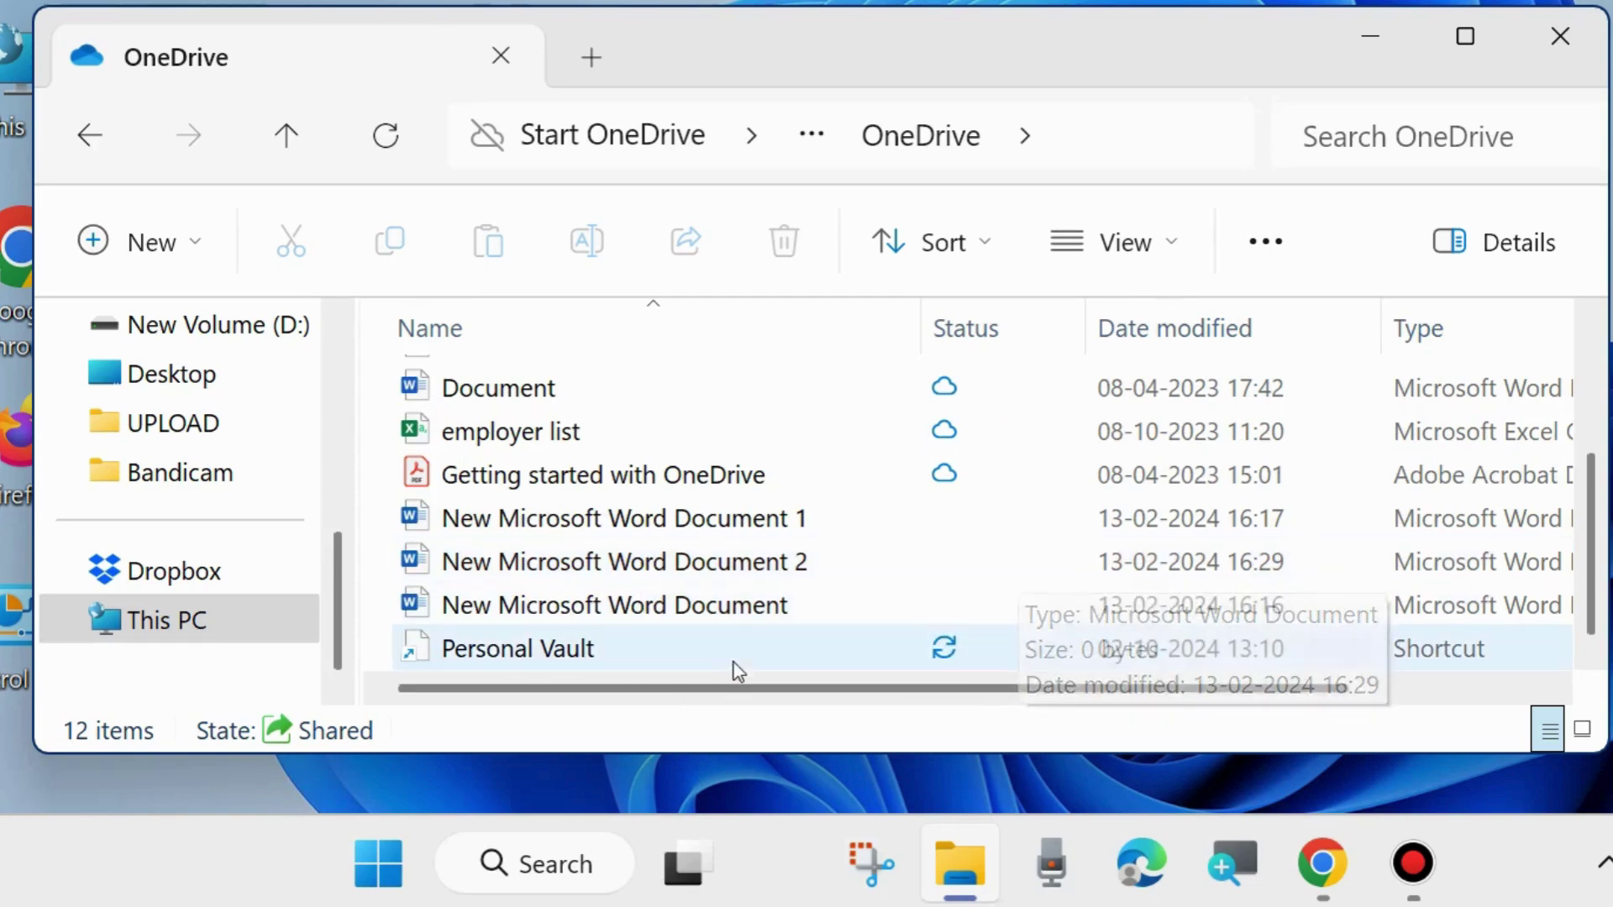
{"action": "scroll", "coordinate": [670, 613], "scroll_direction": "up", "scroll_amount": 1}
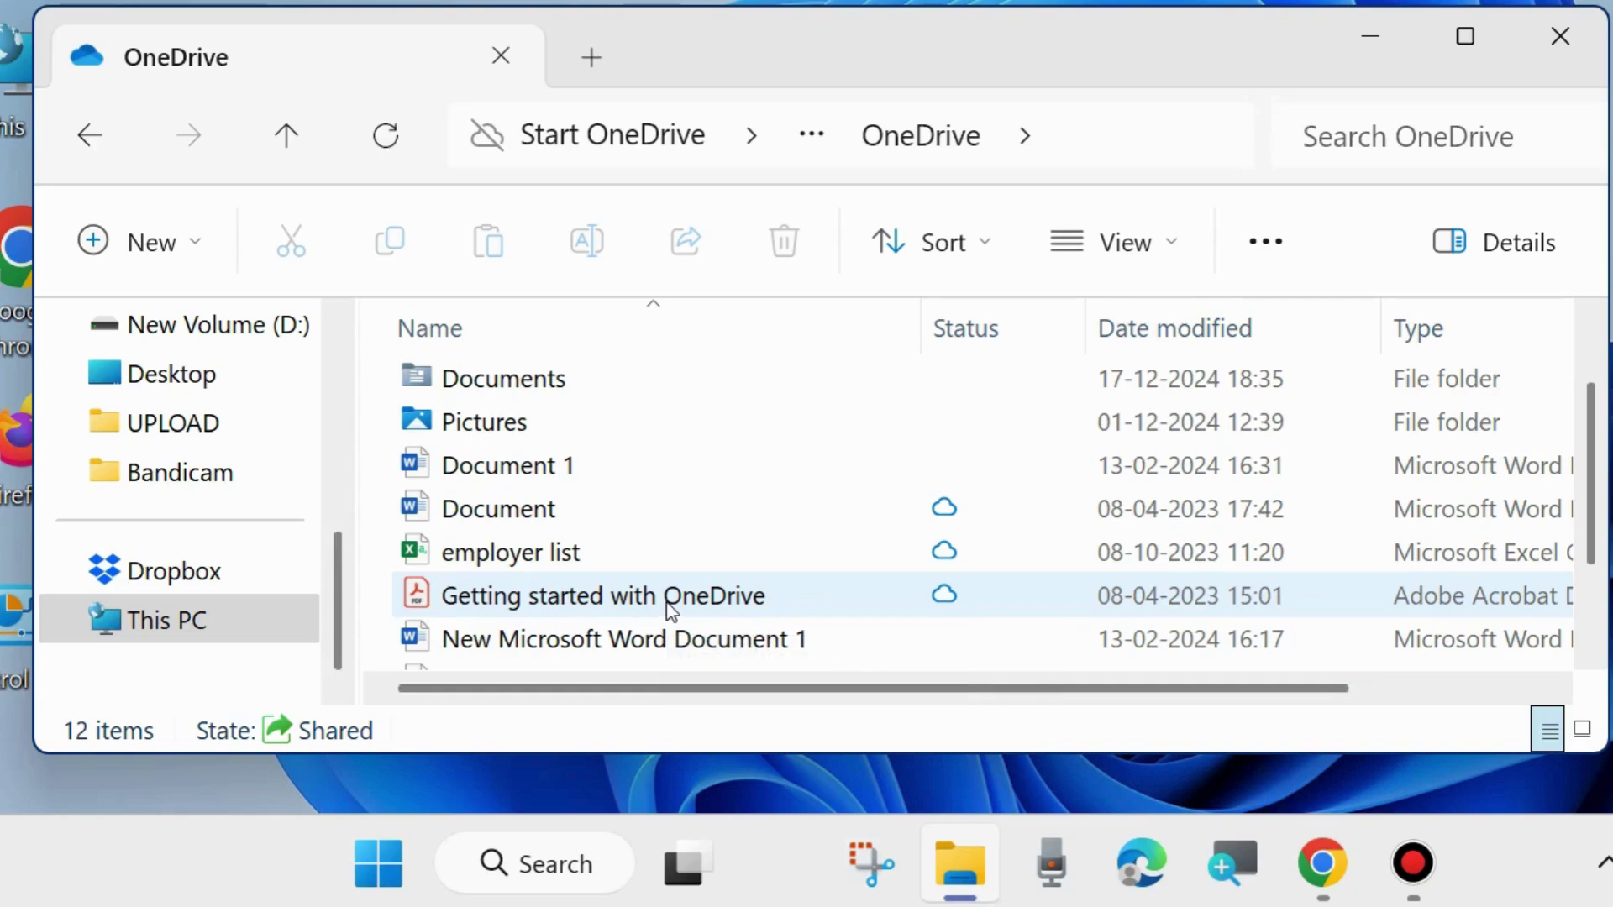
{"action": "scroll", "coordinate": [670, 607], "scroll_direction": "up", "scroll_amount": 1}
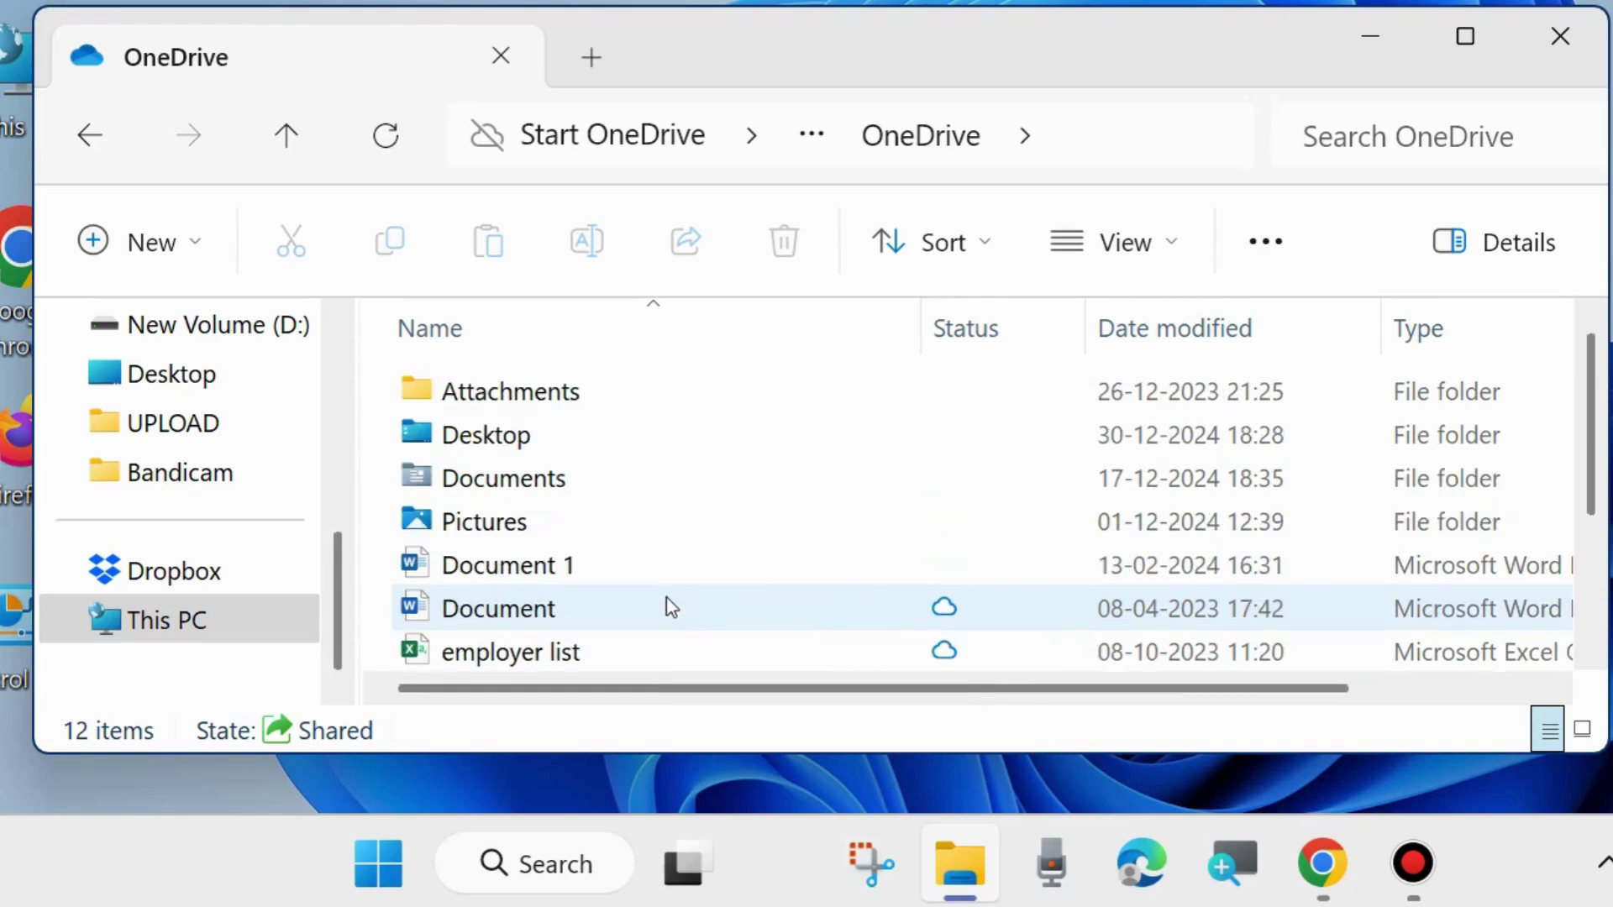
{"action": "left_click", "coordinate": [501, 391]}
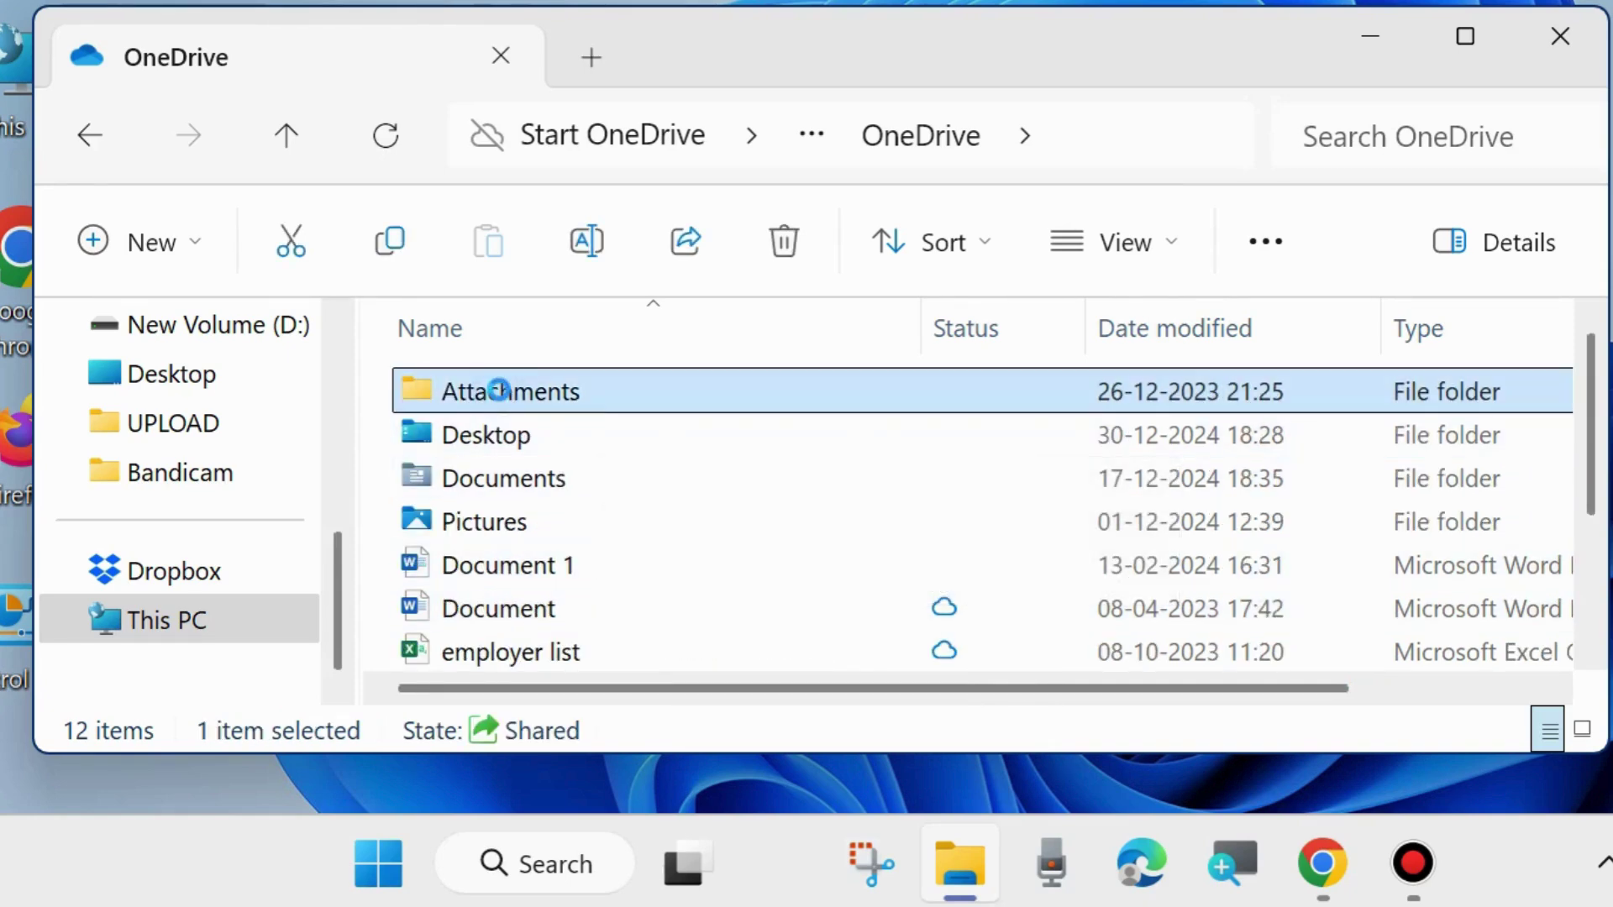
{"action": "double_click", "coordinate": [500, 391]}
{"action": "left_click", "coordinate": [94, 132]}
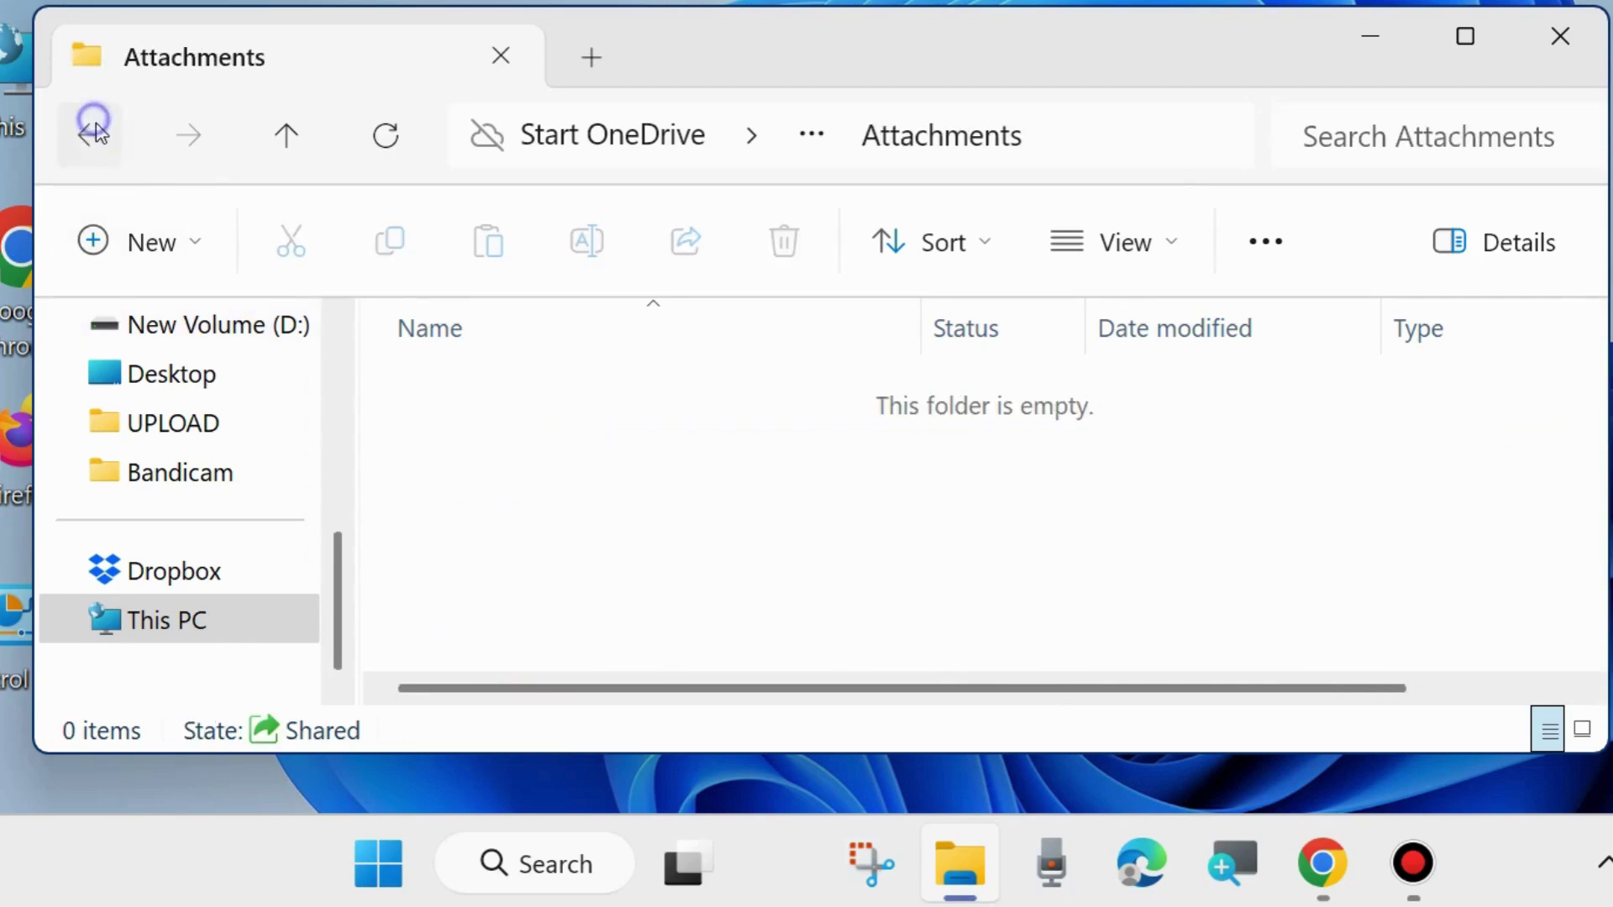
Step: Open the Desktop folder inside OneDrive and select the UPDATE ERROR folder
{"action": "left_click", "coordinate": [475, 438]}
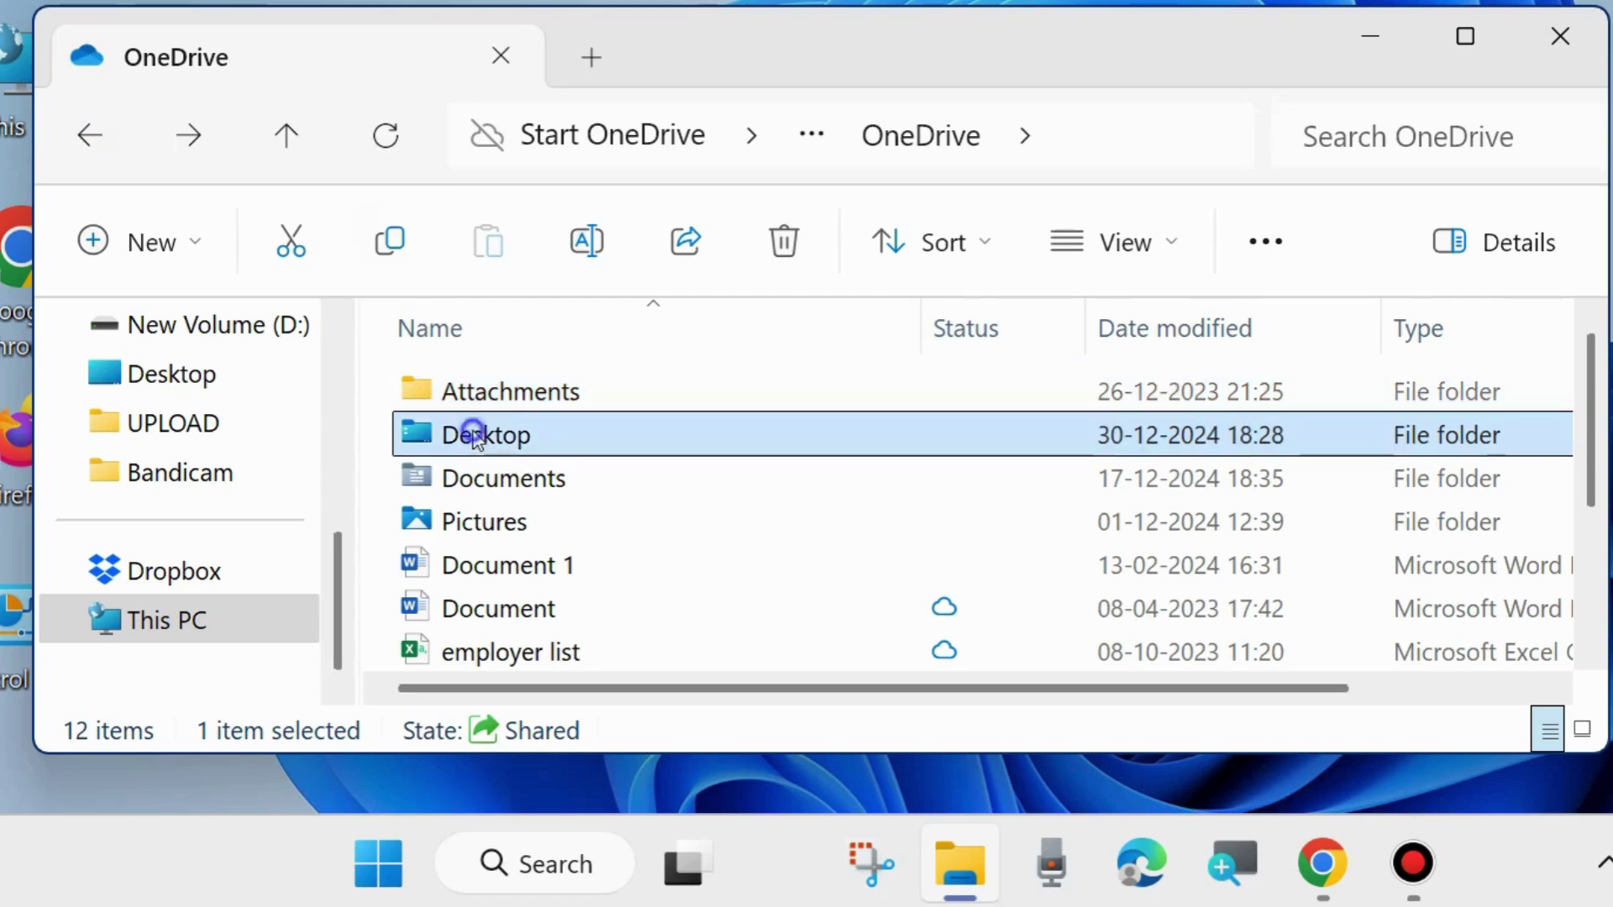
{"action": "double_click", "coordinate": [475, 438]}
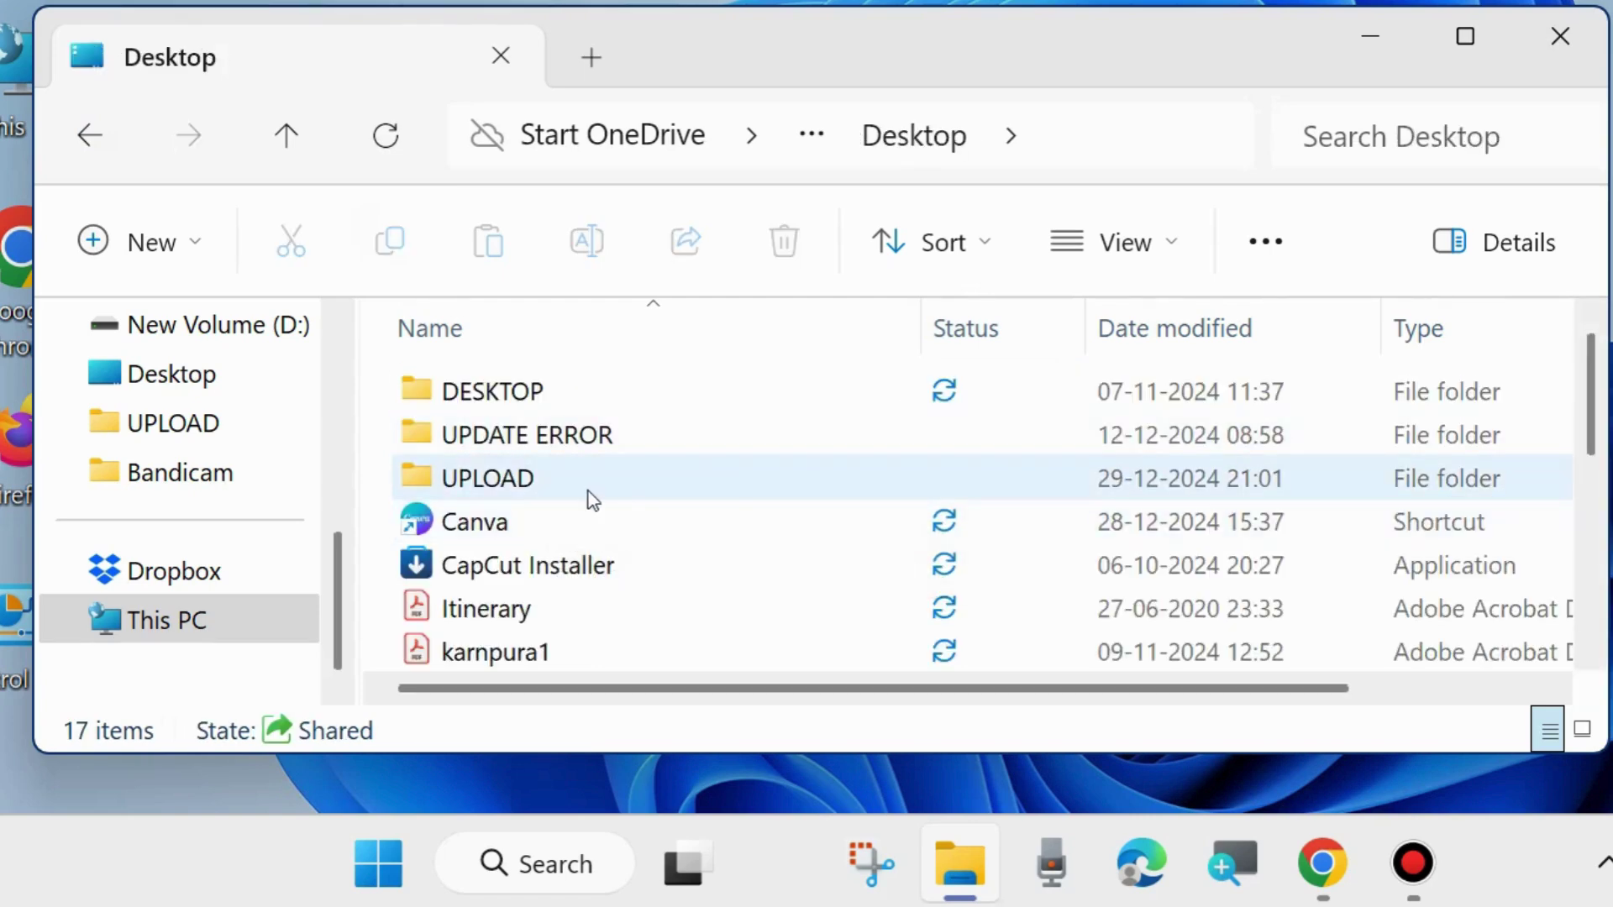
{"action": "left_click", "coordinate": [504, 439]}
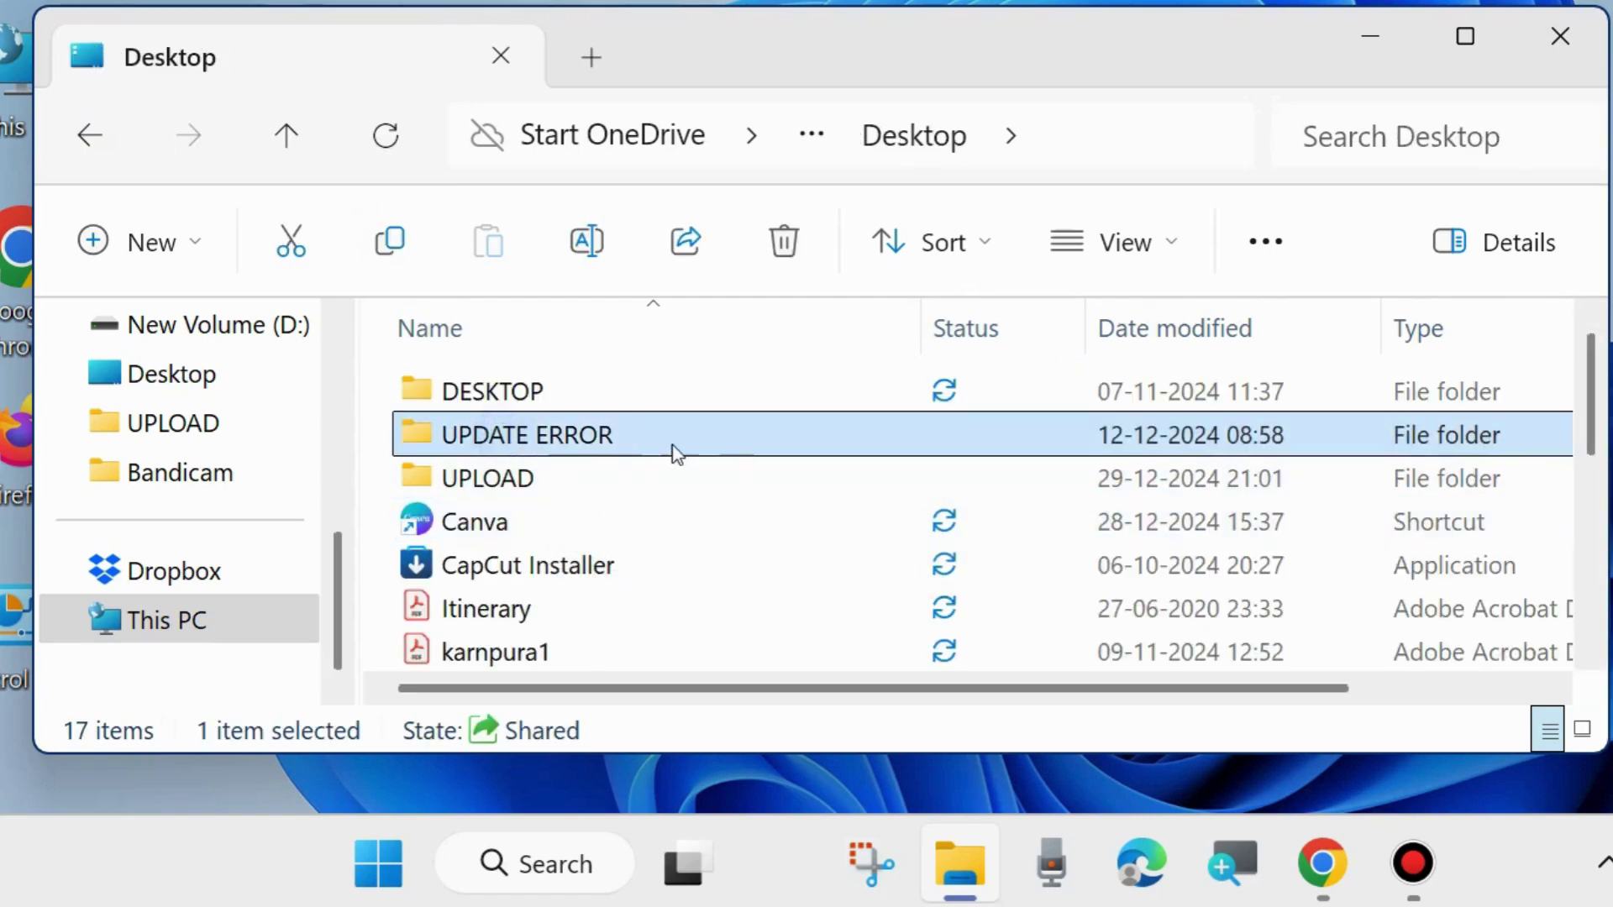
Step: Find the UPDATE ERROR .rar parts in the Desktop folder and check the size of part1, part2 and part3 one by one
{"action": "scroll", "coordinate": [714, 557], "scroll_direction": "down", "scroll_amount": 1}
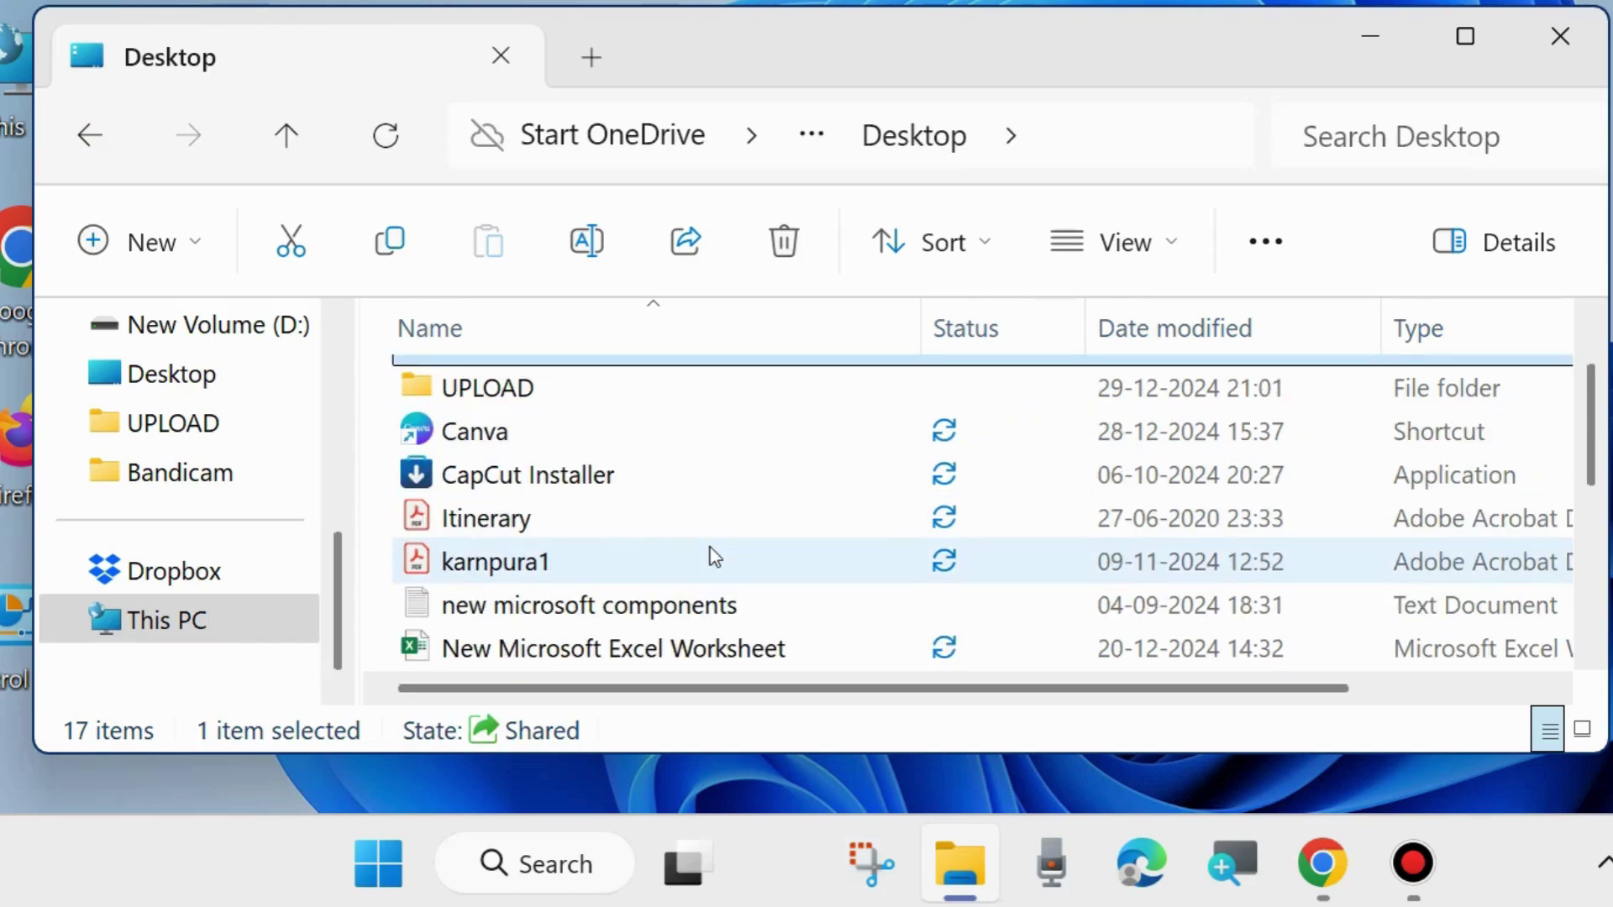
{"action": "scroll", "coordinate": [712, 561], "scroll_direction": "down", "scroll_amount": 1}
{"action": "scroll", "coordinate": [705, 567], "scroll_direction": "down", "scroll_amount": 1}
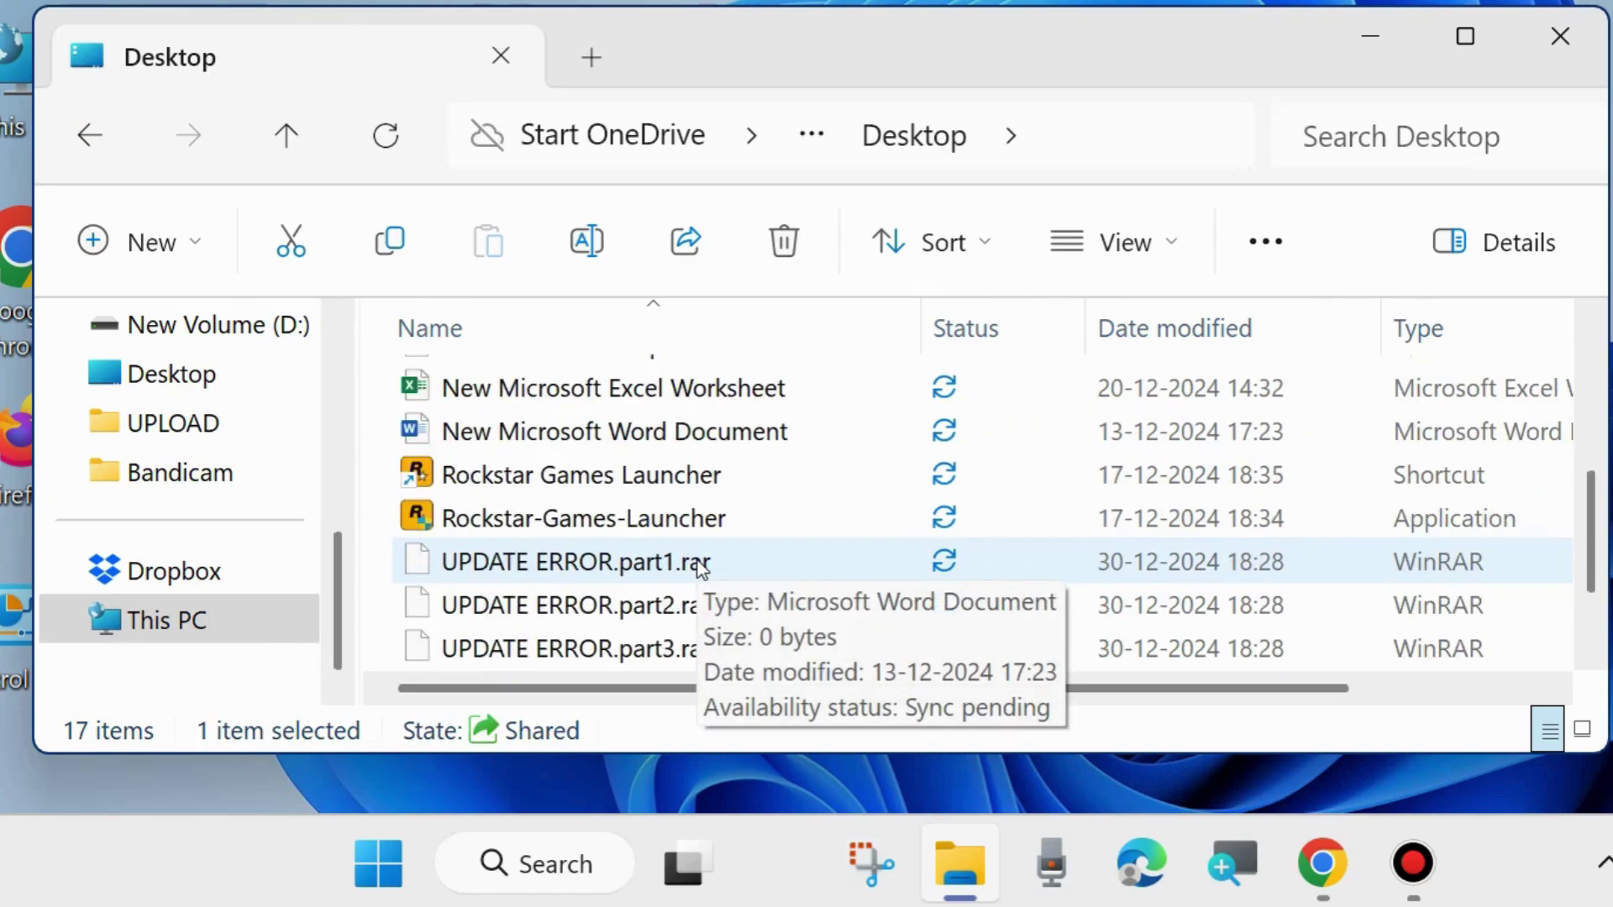
{"action": "left_click", "coordinate": [559, 570]}
{"action": "left_click", "coordinate": [613, 609]}
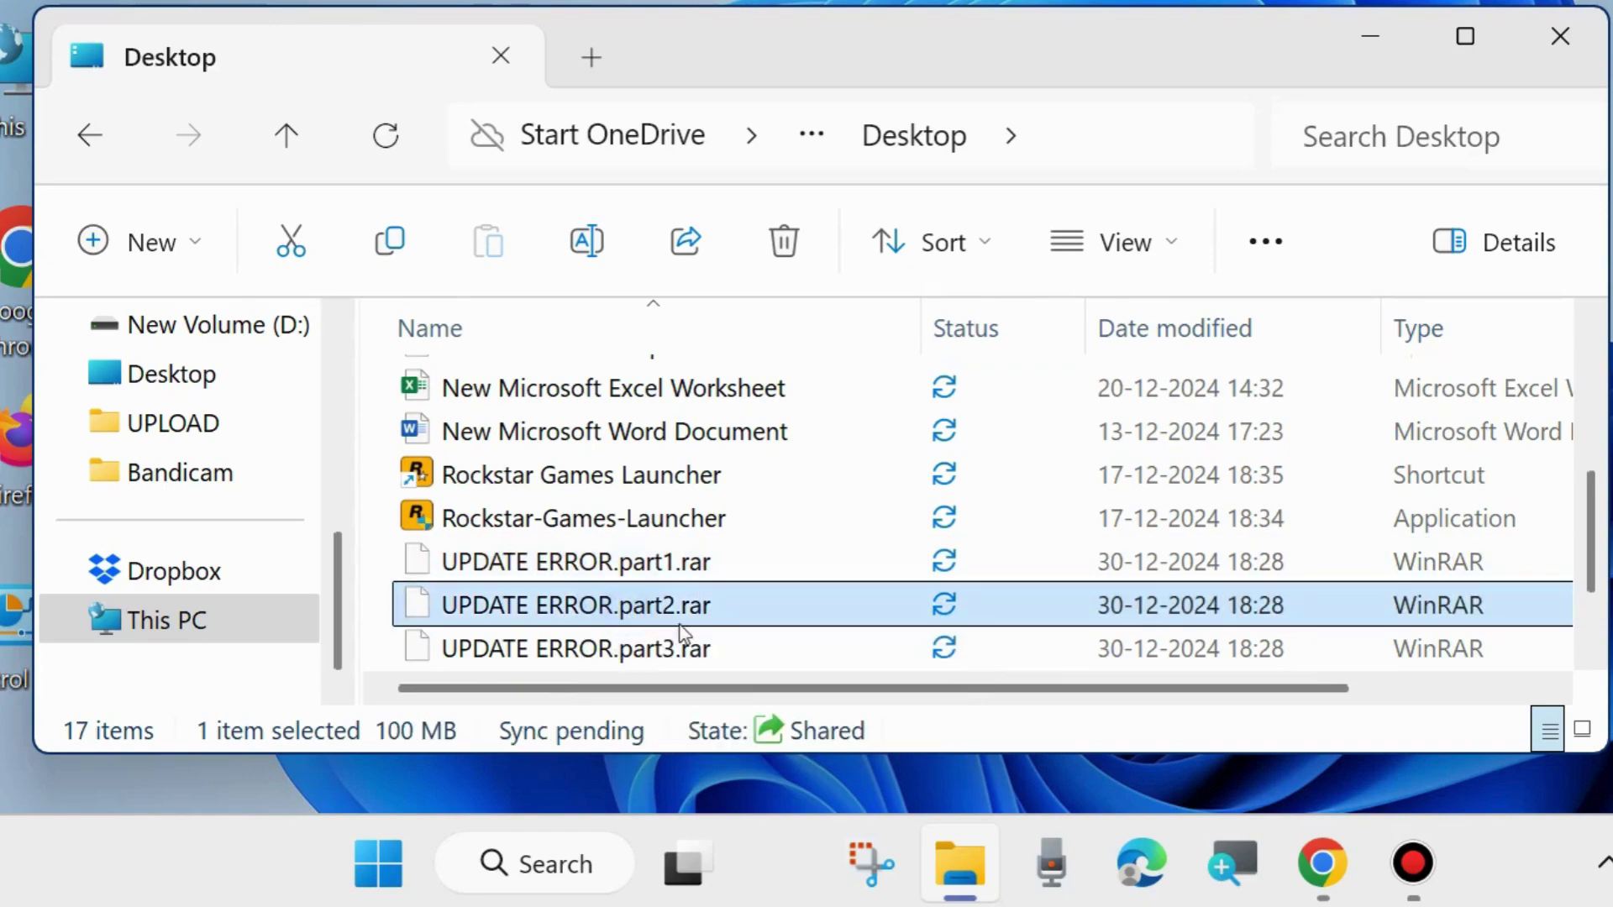
{"action": "left_click", "coordinate": [627, 652]}
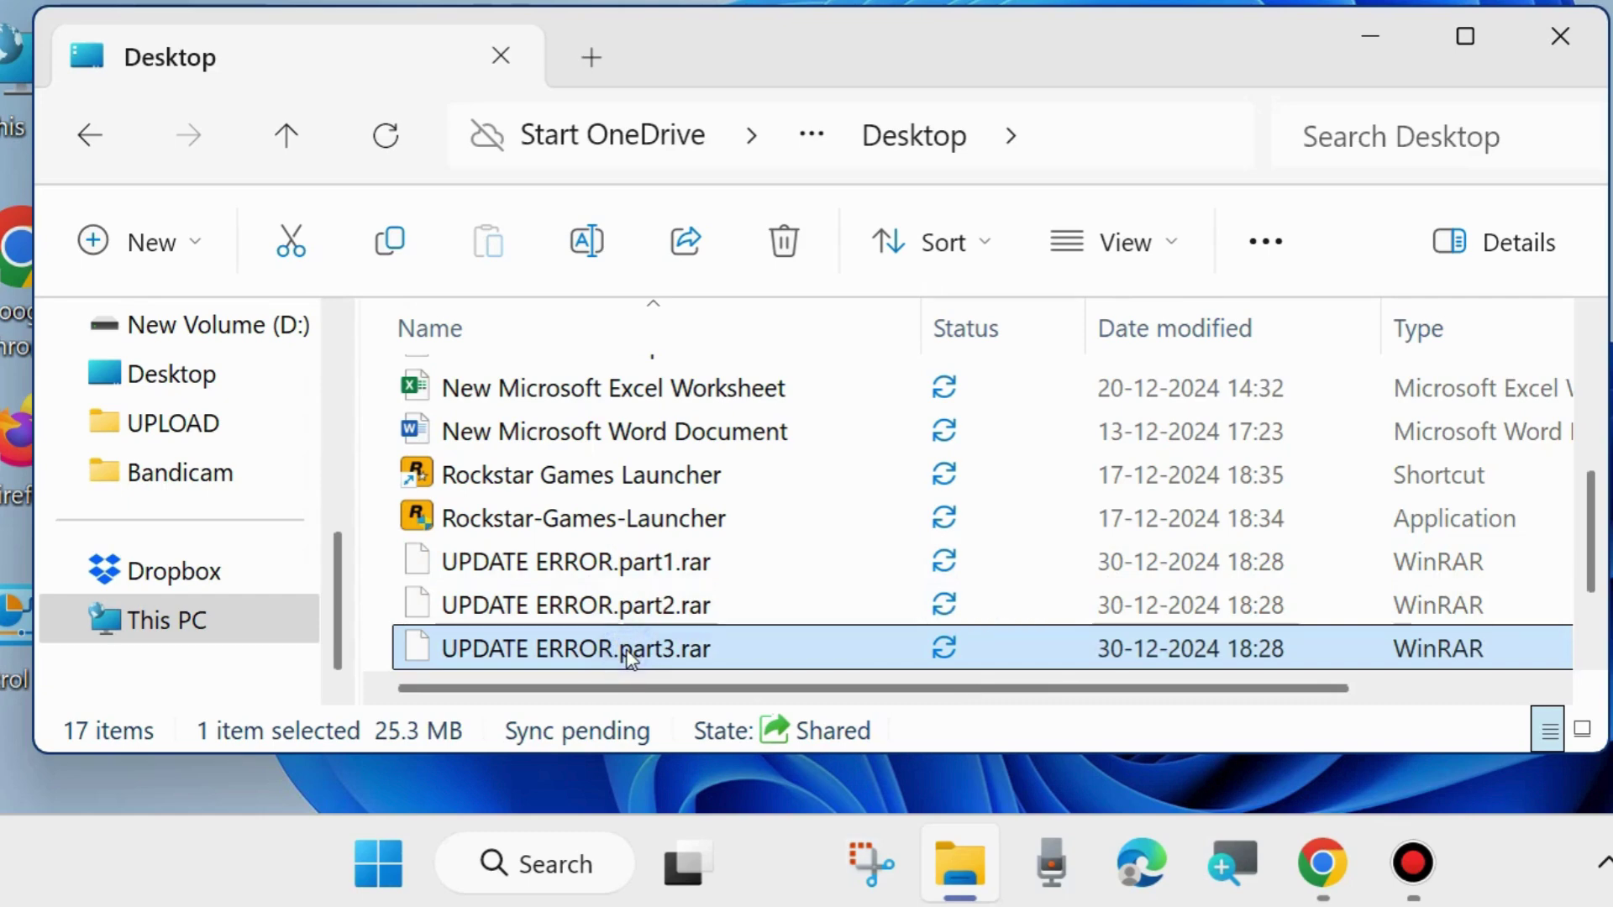
{"action": "left_click", "coordinate": [588, 561]}
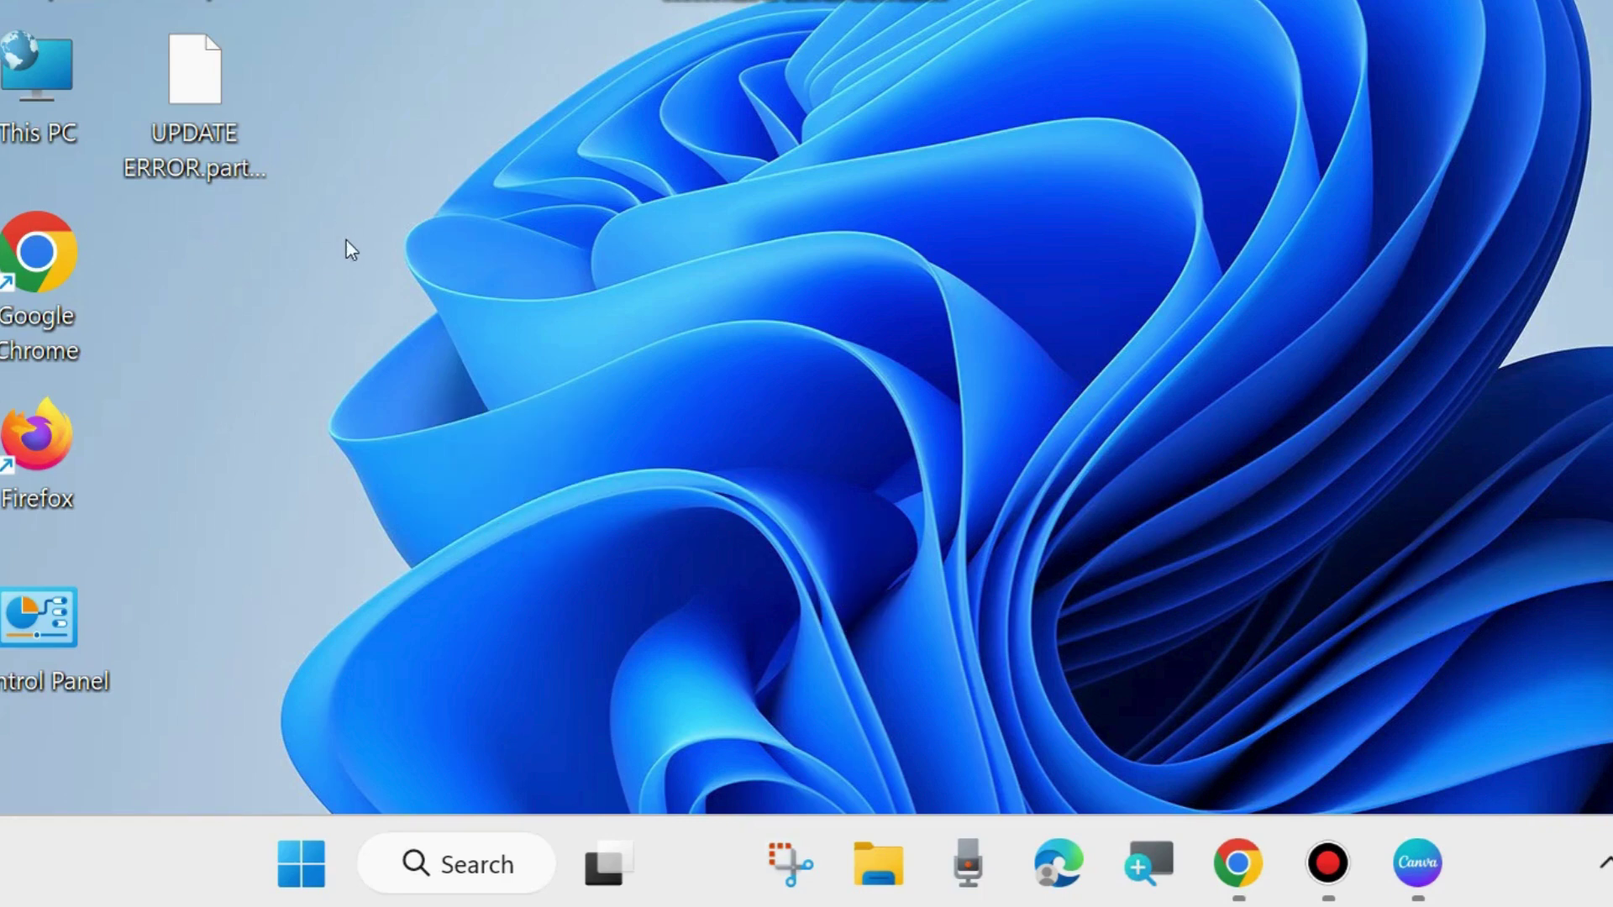
Step: Switch to Google Chrome, move its window fully into view and make it wider and taller
{"action": "double_click", "coordinate": [40, 286]}
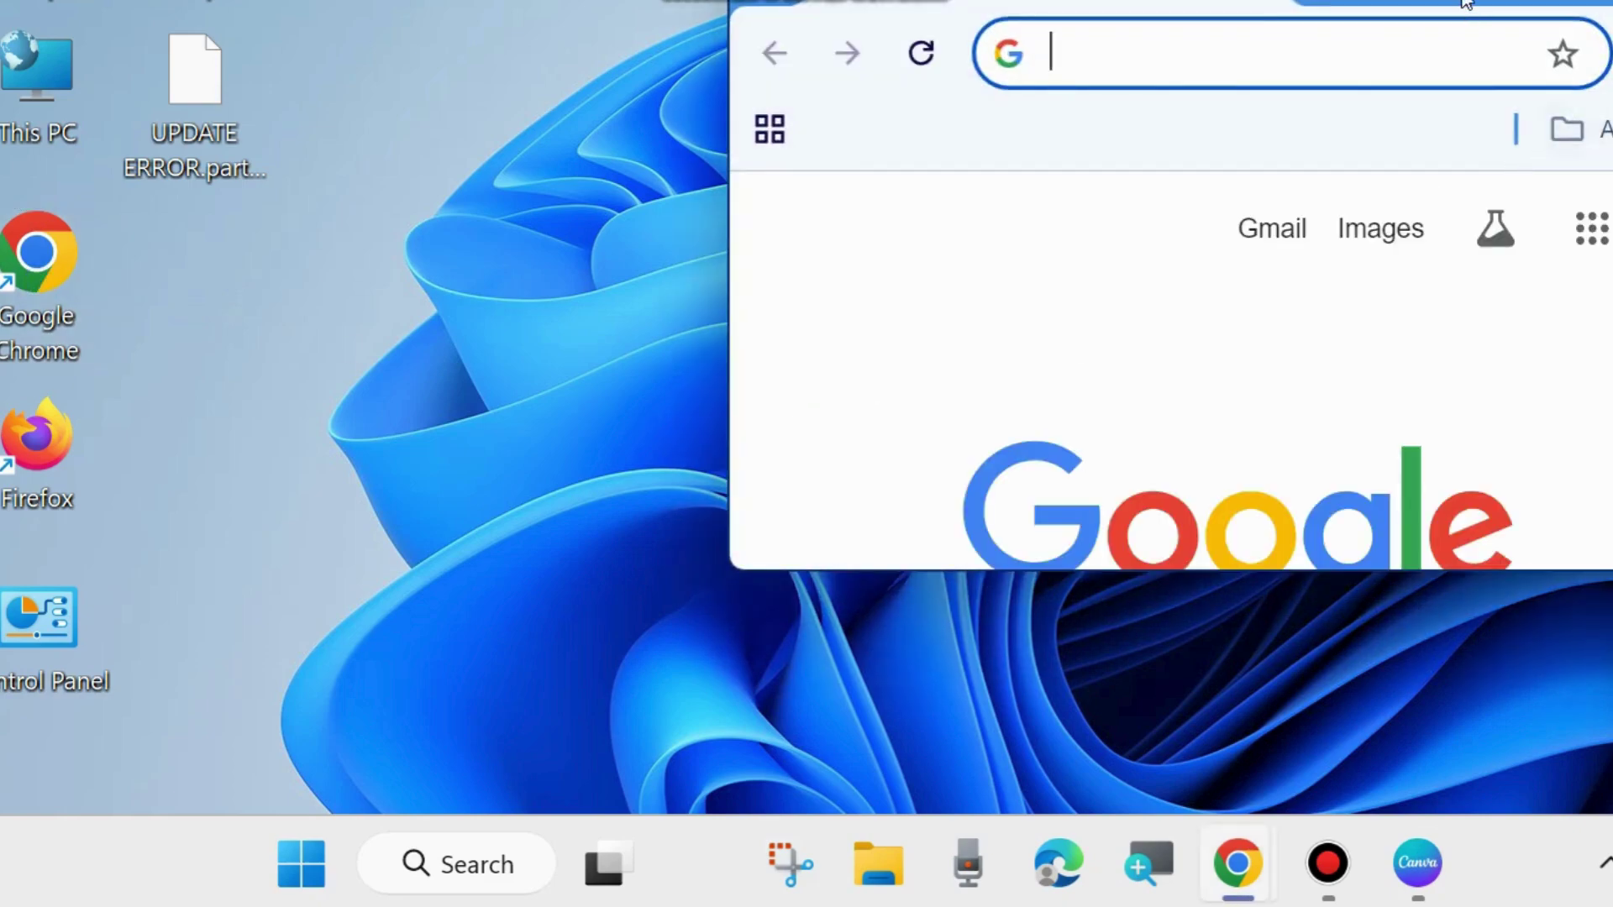
{"action": "left_click_drag", "start_coordinate": [1457, 4], "coordinate": [907, 115]}
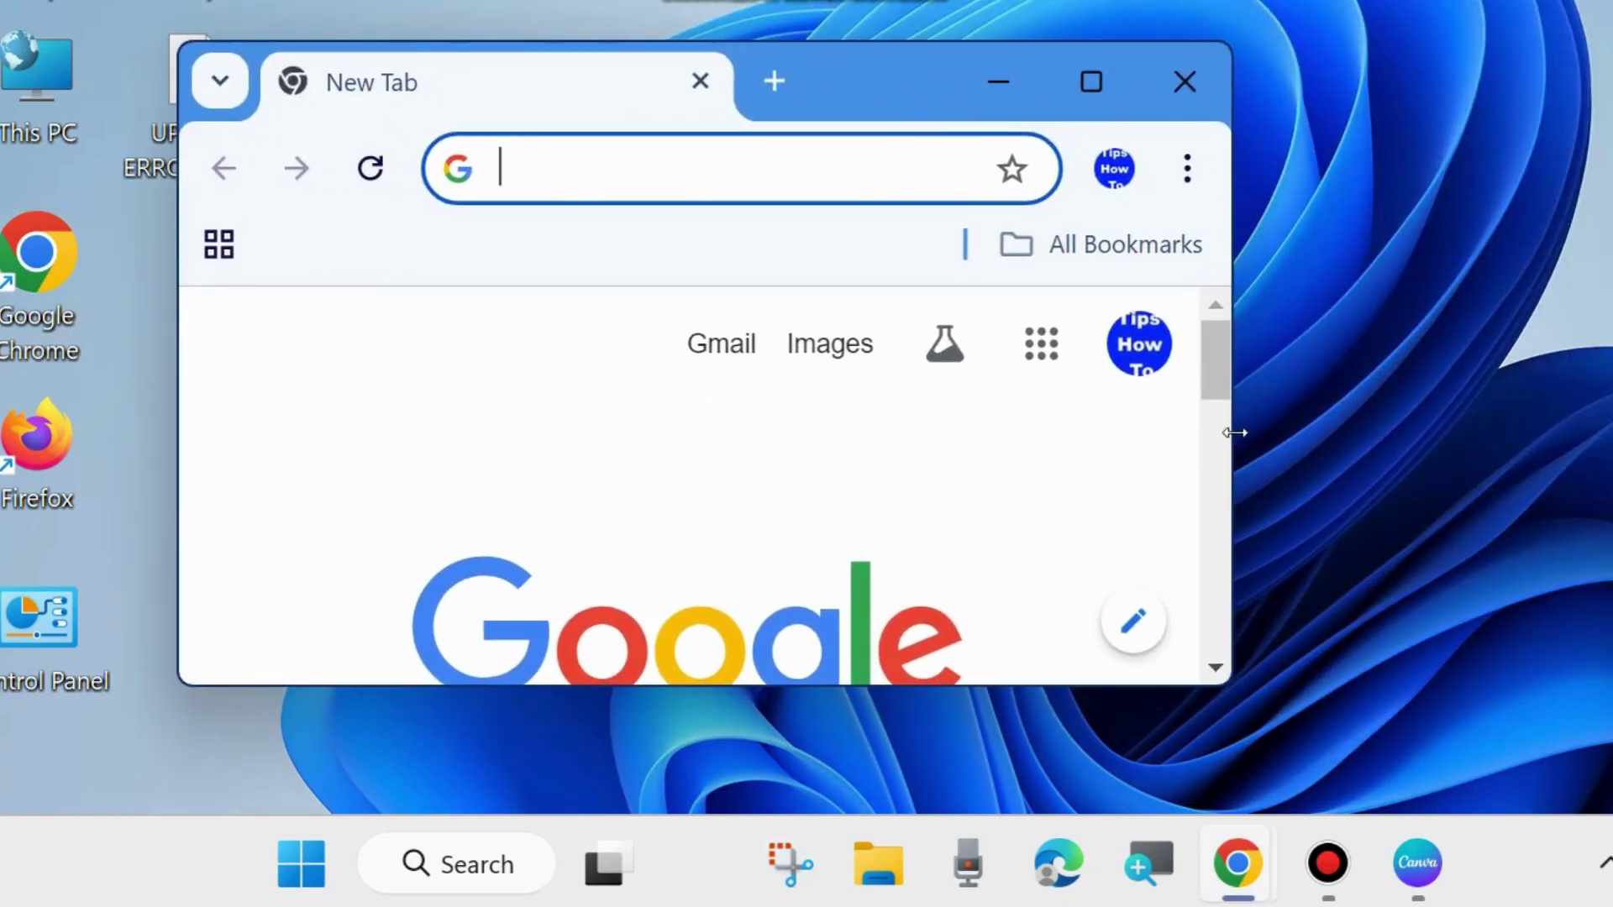
{"action": "left_click_drag", "start_coordinate": [1233, 432], "coordinate": [1498, 475]}
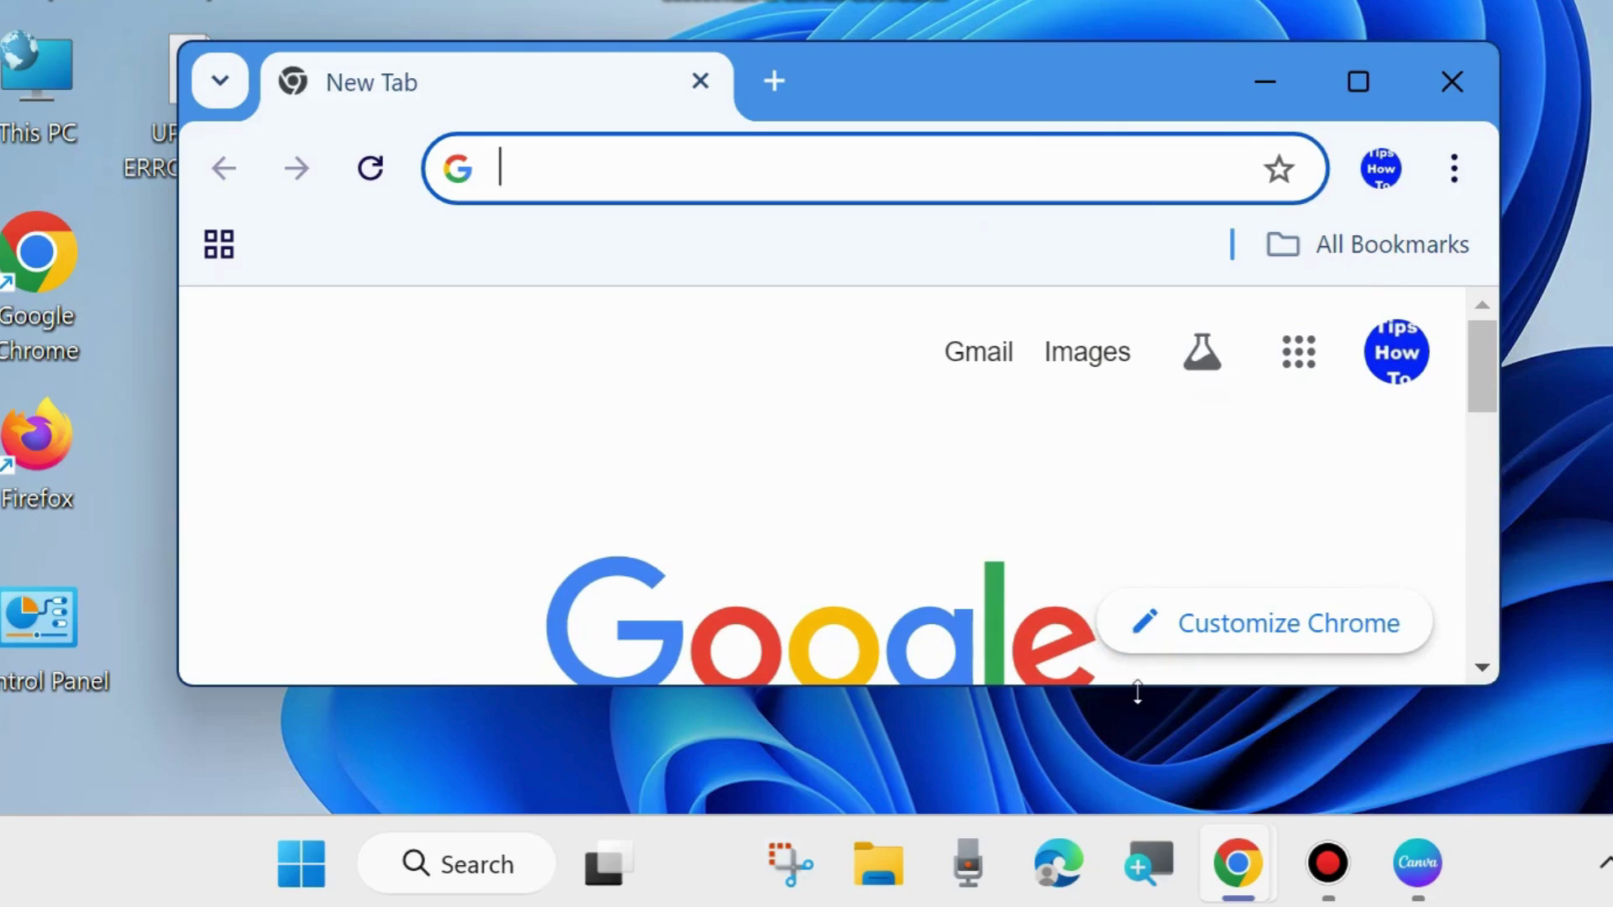
{"action": "left_click_drag", "start_coordinate": [1137, 692], "coordinate": [1141, 763]}
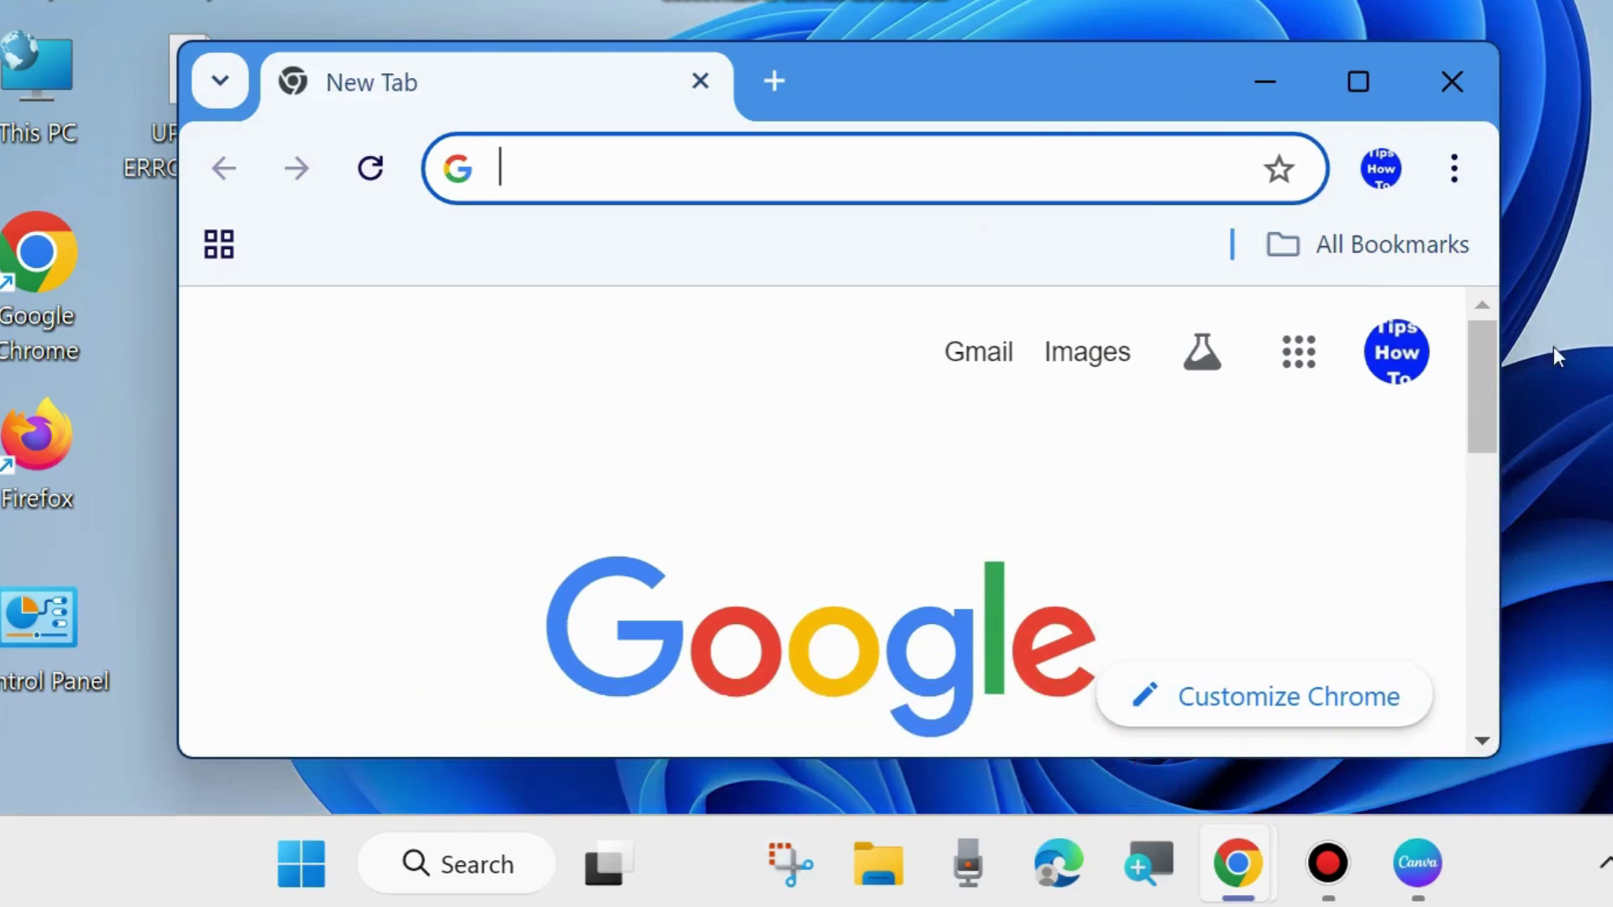
Step: Open the Chrome Settings page
{"action": "left_click", "coordinate": [1456, 171]}
{"action": "scroll", "coordinate": [1184, 752], "scroll_direction": "down", "scroll_amount": 5}
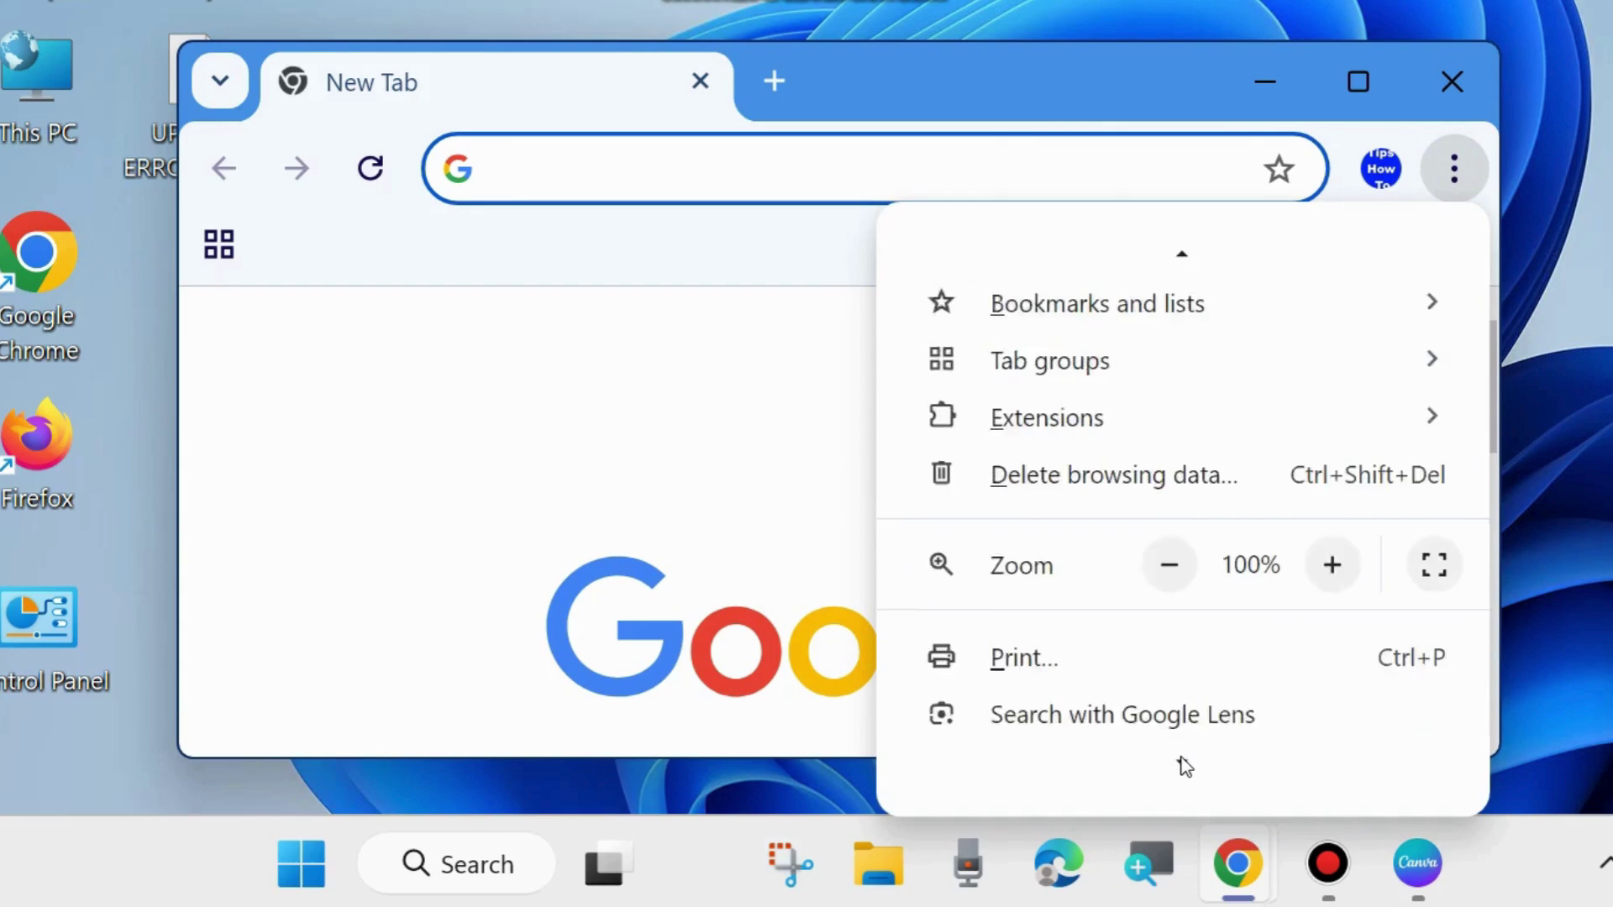
{"action": "scroll", "coordinate": [1184, 767], "scroll_direction": "down", "scroll_amount": 5}
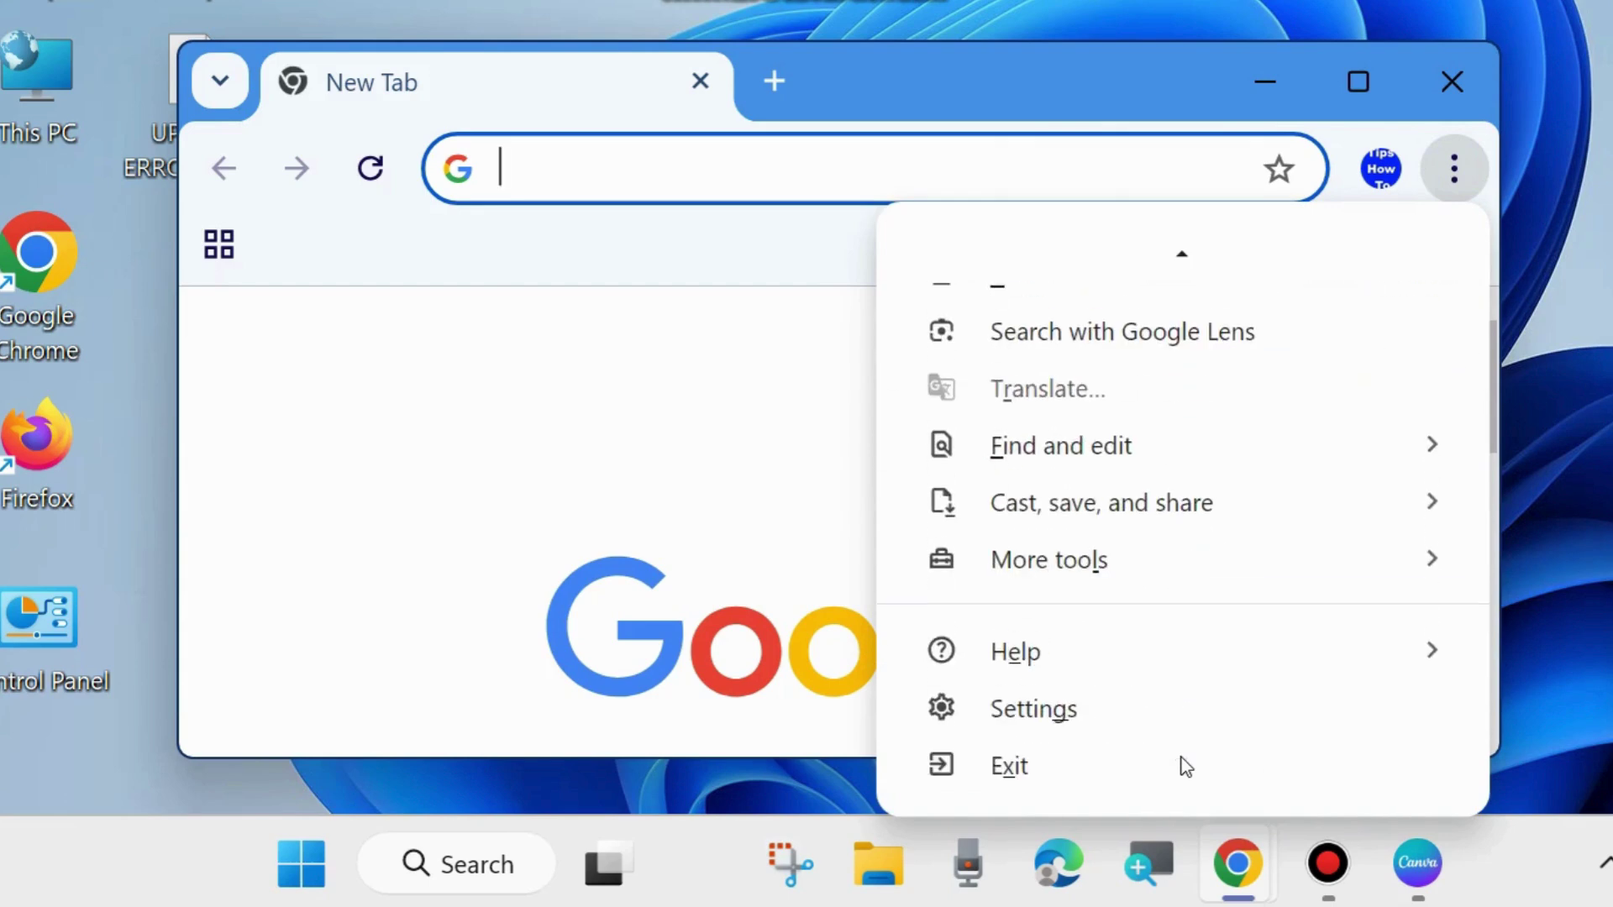
{"action": "left_click", "coordinate": [1048, 728]}
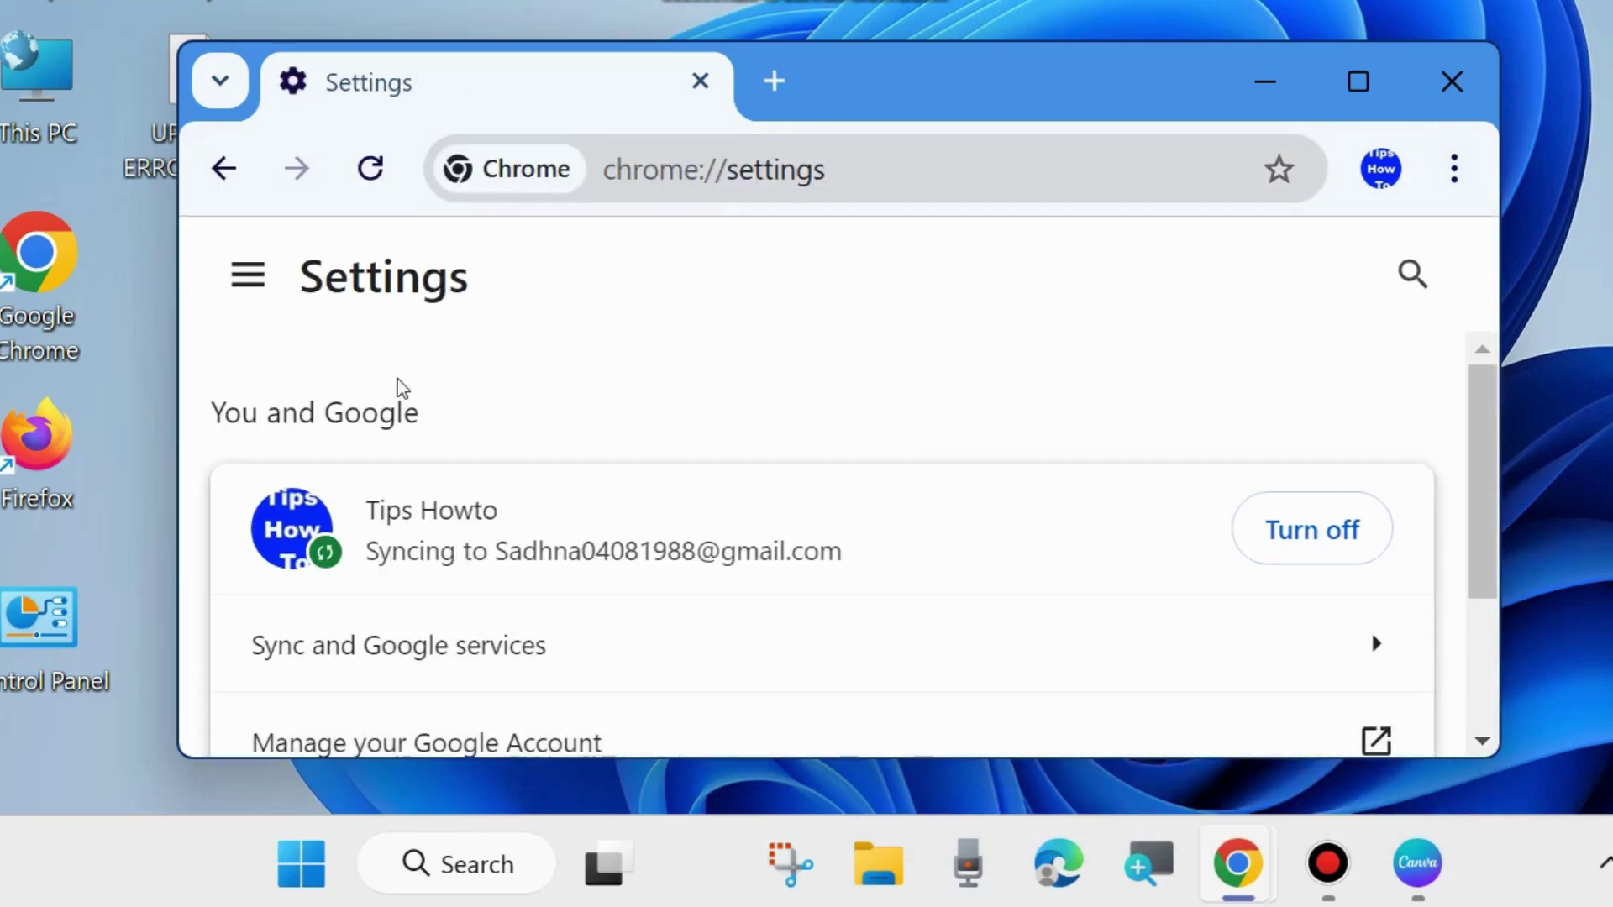
Step: Open the Downloads section of the Chrome settings
{"action": "left_click", "coordinate": [240, 283]}
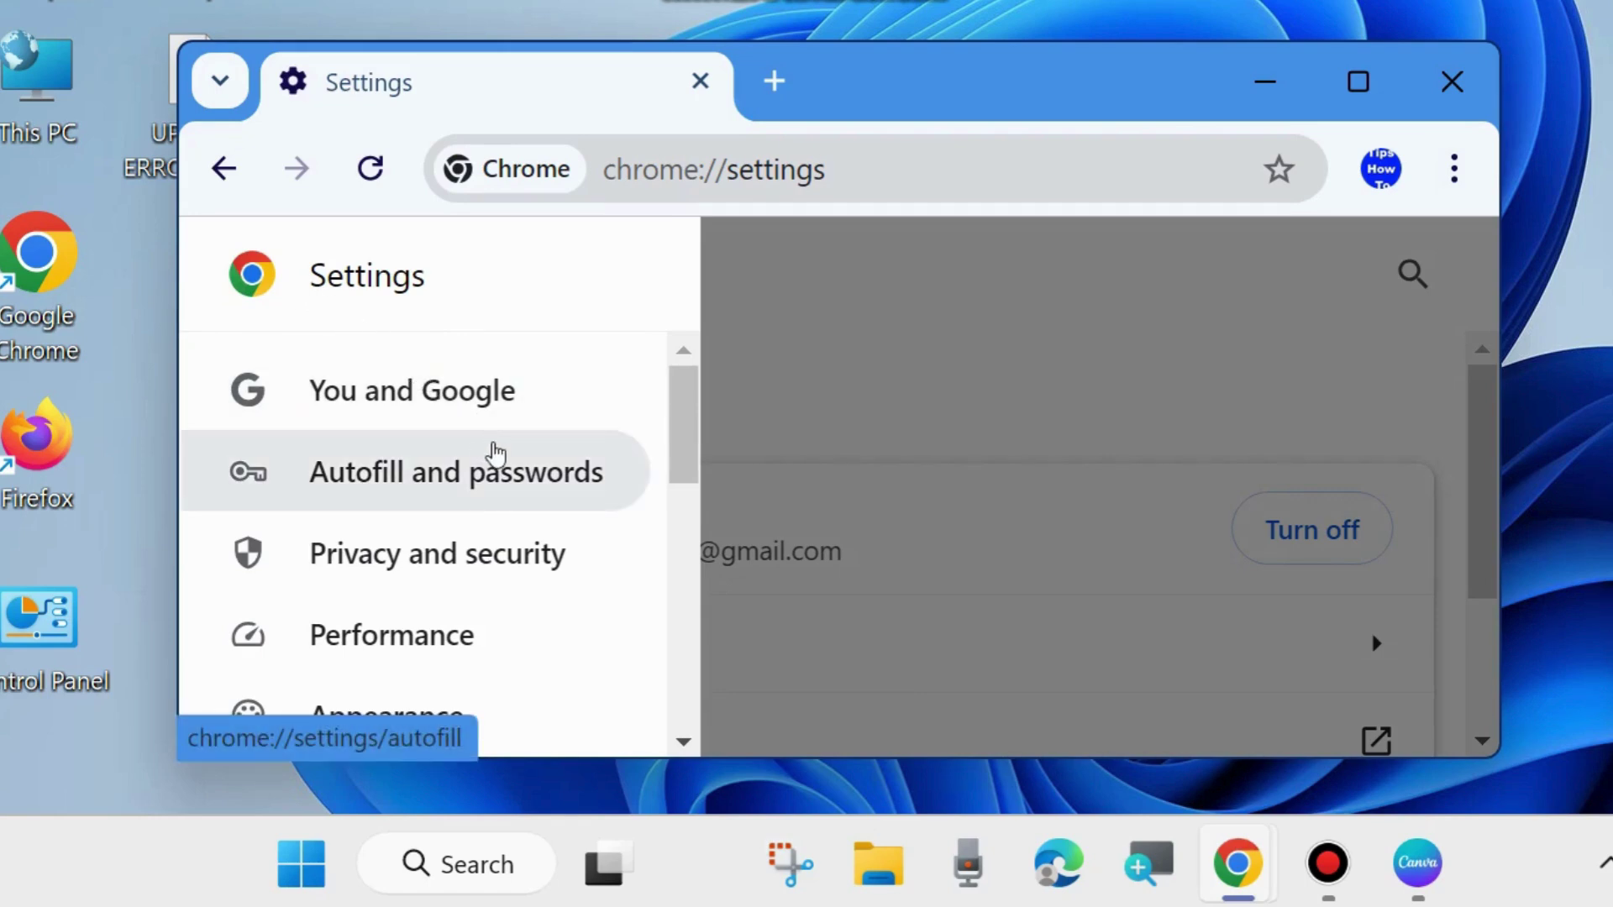
{"action": "scroll", "coordinate": [496, 580], "scroll_direction": "down", "scroll_amount": 3}
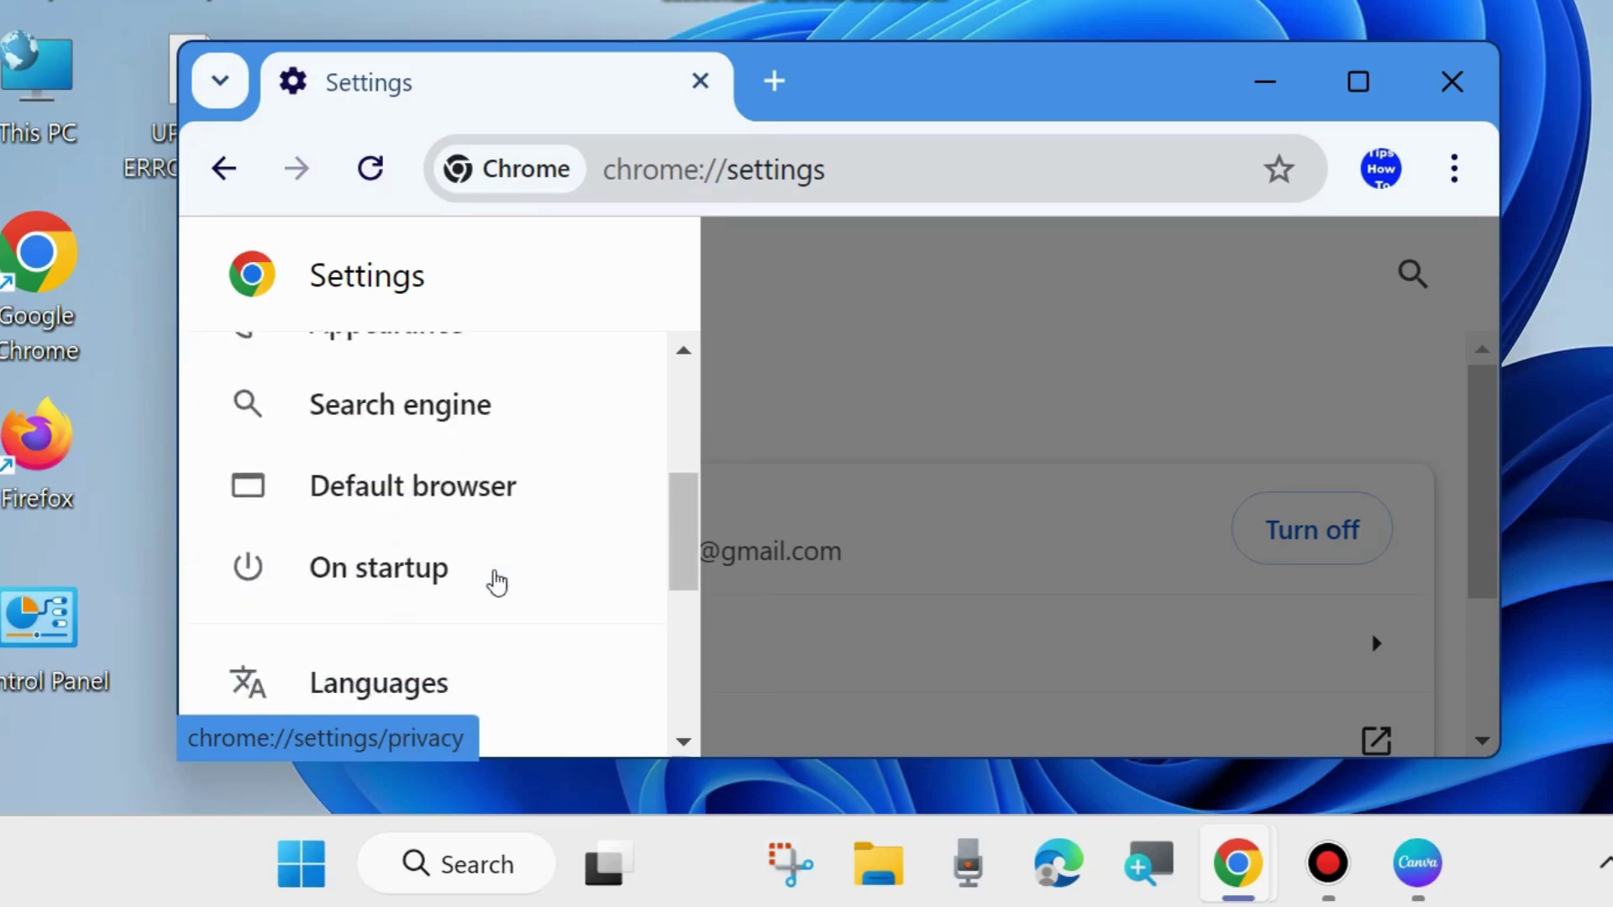
{"action": "scroll", "coordinate": [495, 579], "scroll_direction": "down", "scroll_amount": 2}
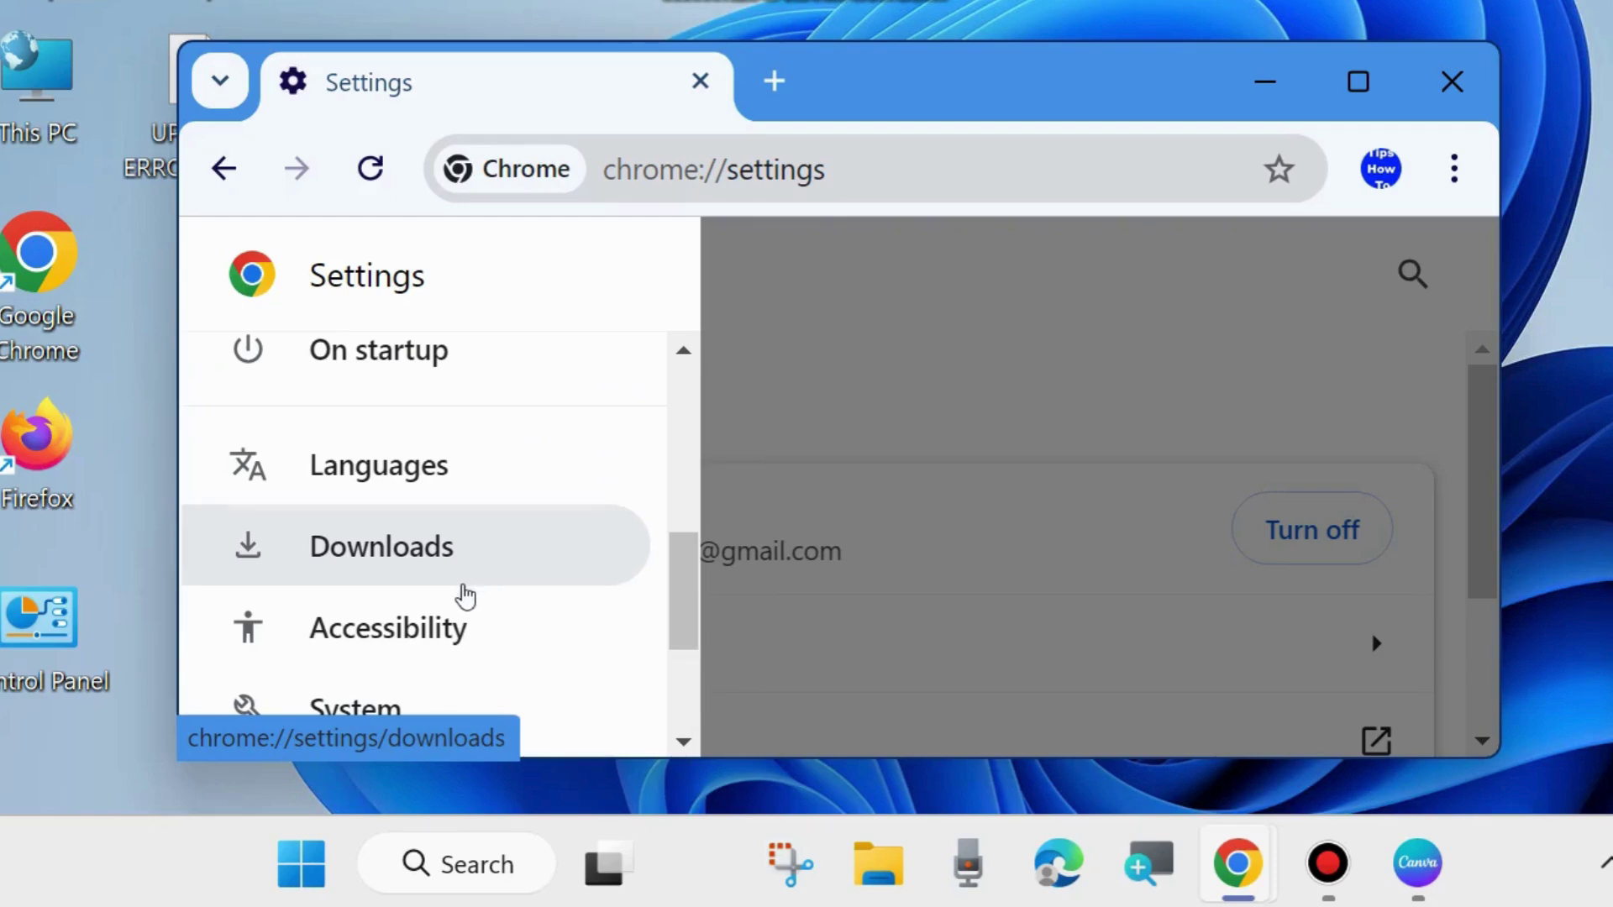
{"action": "left_click", "coordinate": [359, 548]}
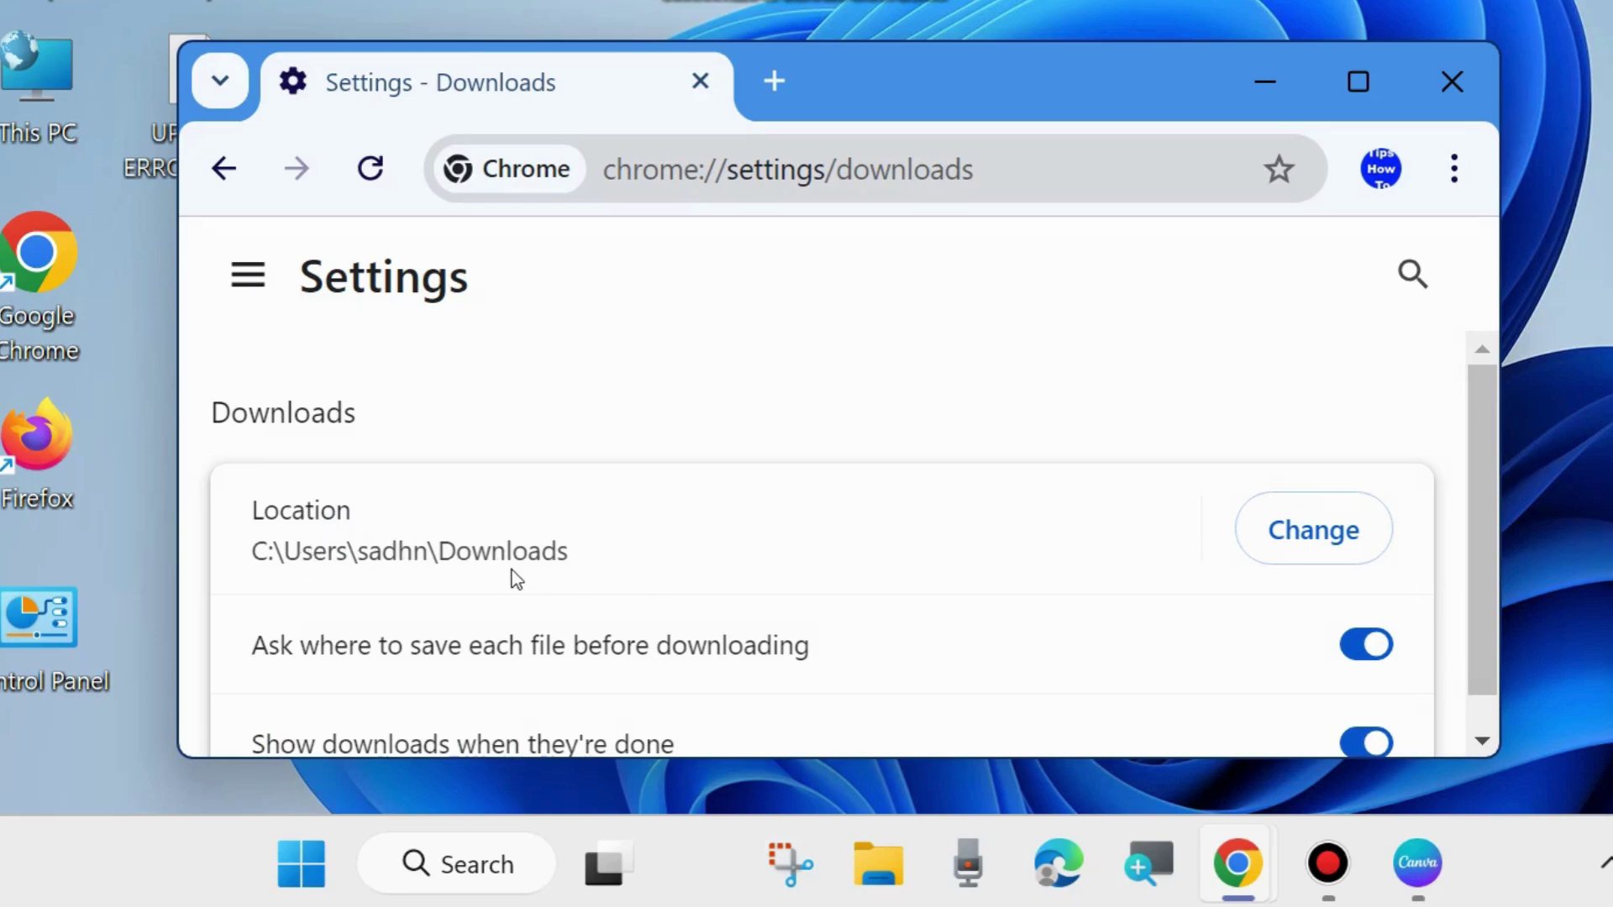
Step: Start changing the download location, browse to New Volume (D:) and reposition the folder dialog to reach its lower part
{"action": "left_click", "coordinate": [1309, 538]}
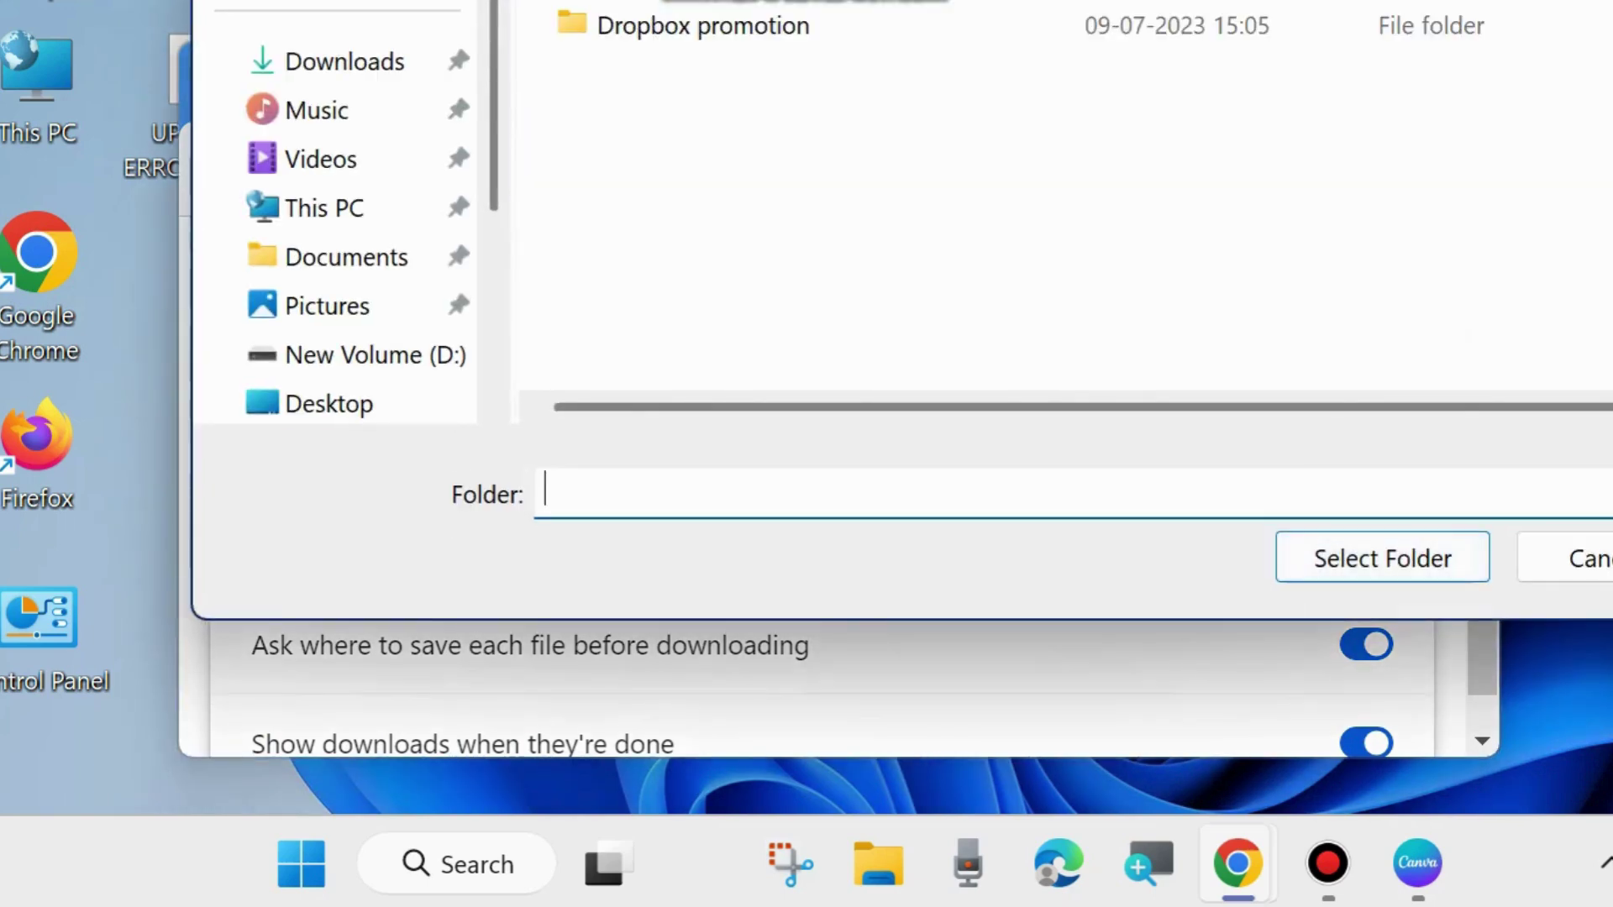
{"action": "left_click_drag", "start_coordinate": [1074, 0], "coordinate": [936, 65]}
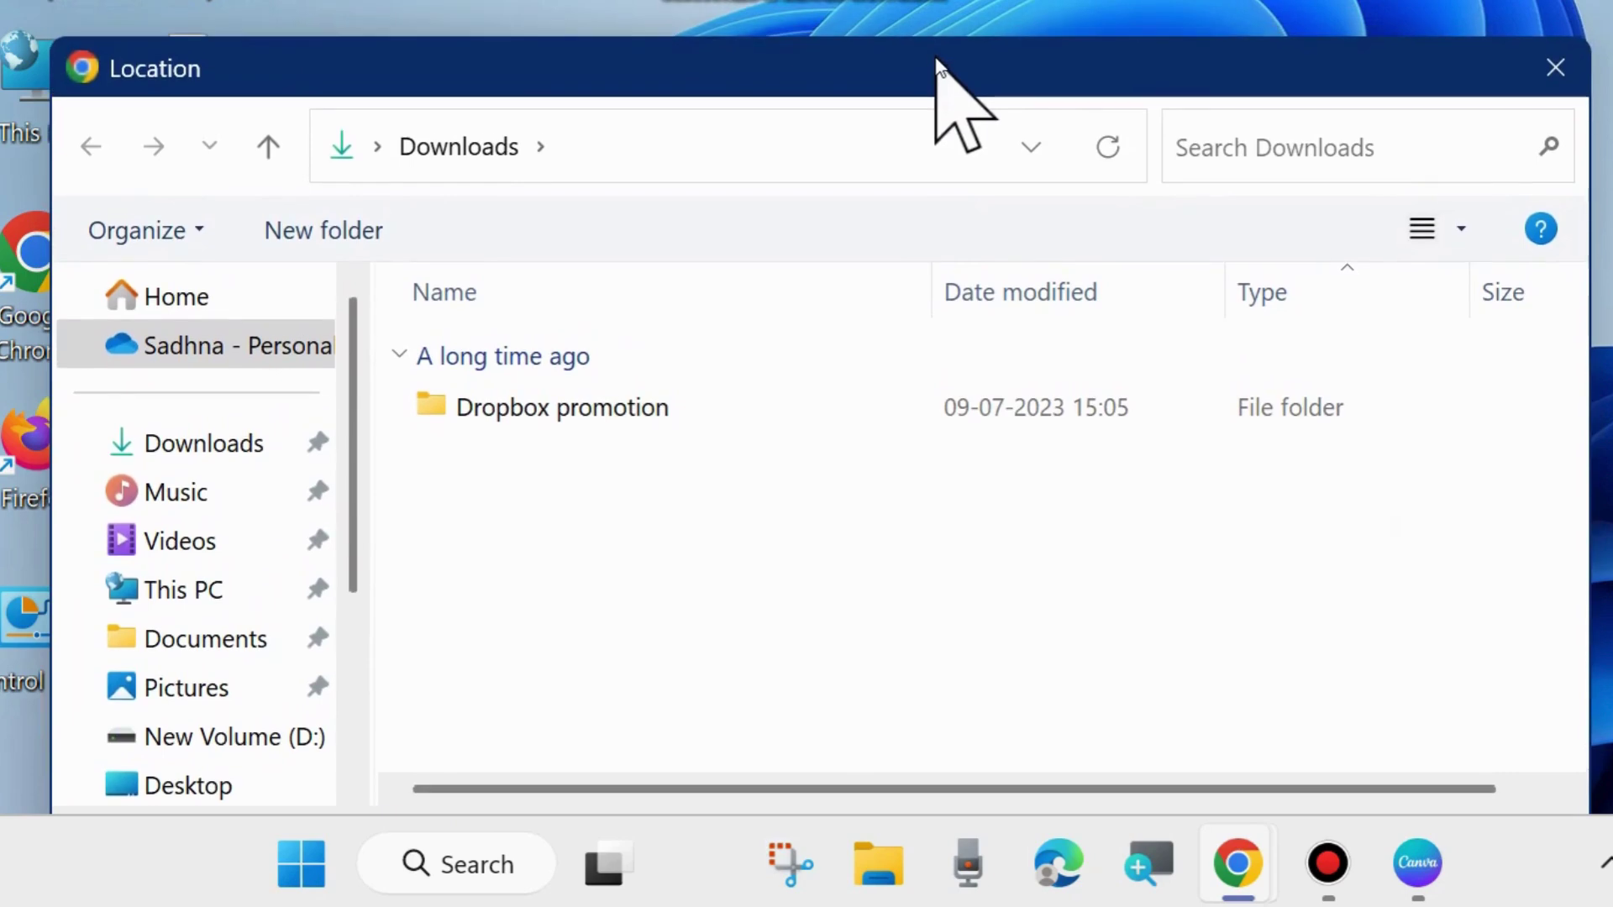
{"action": "left_click", "coordinate": [189, 588]}
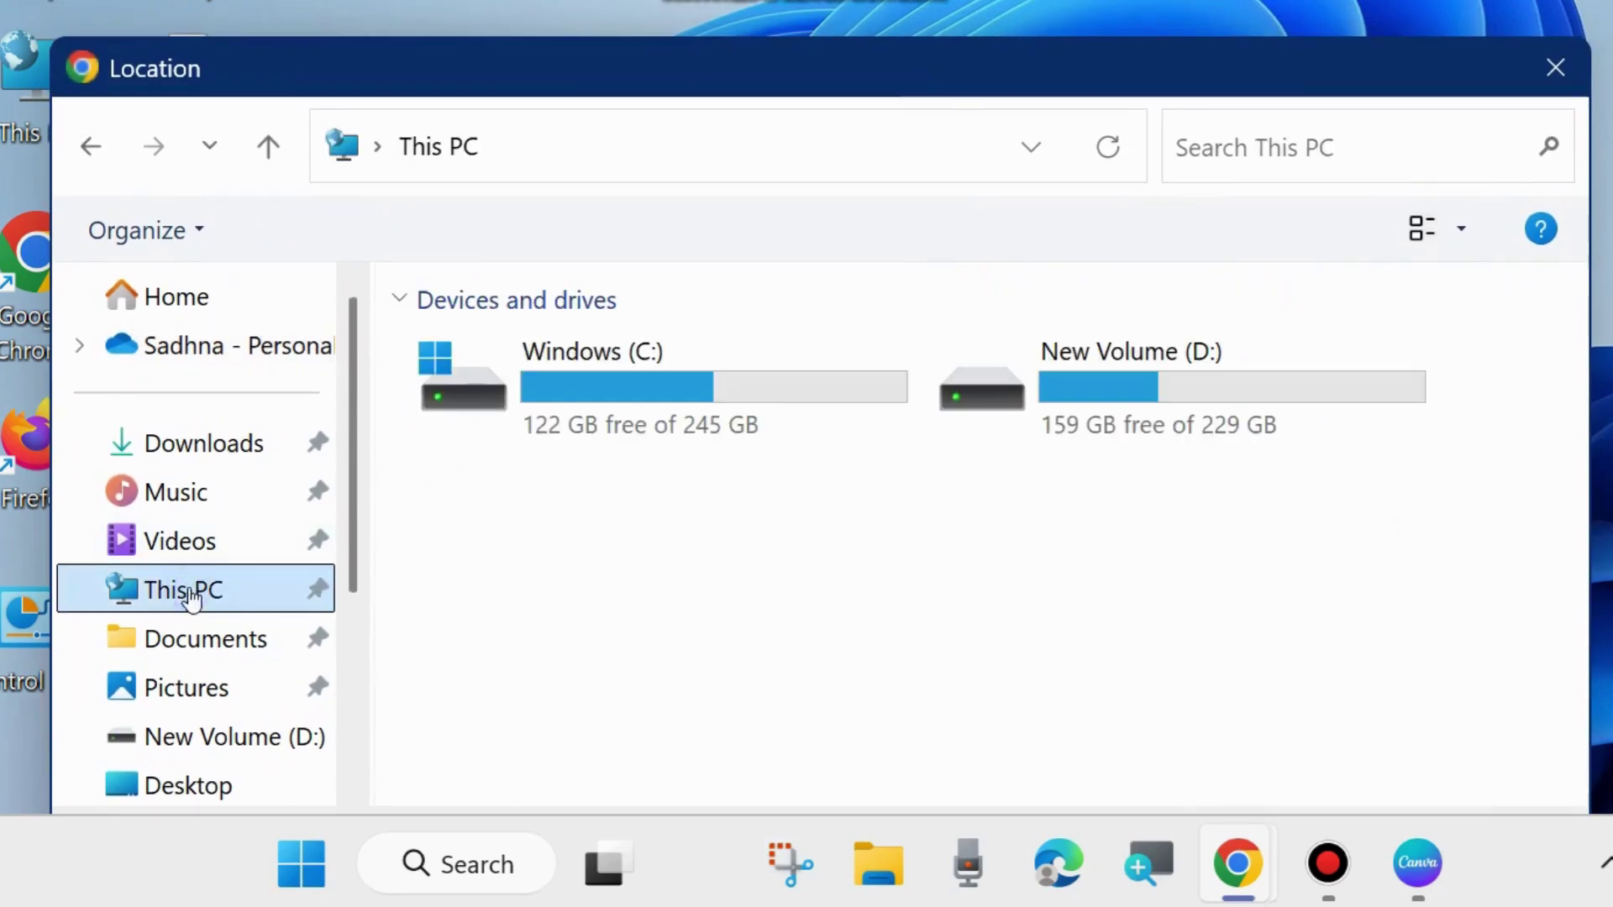
{"action": "double_click", "coordinate": [1046, 410]}
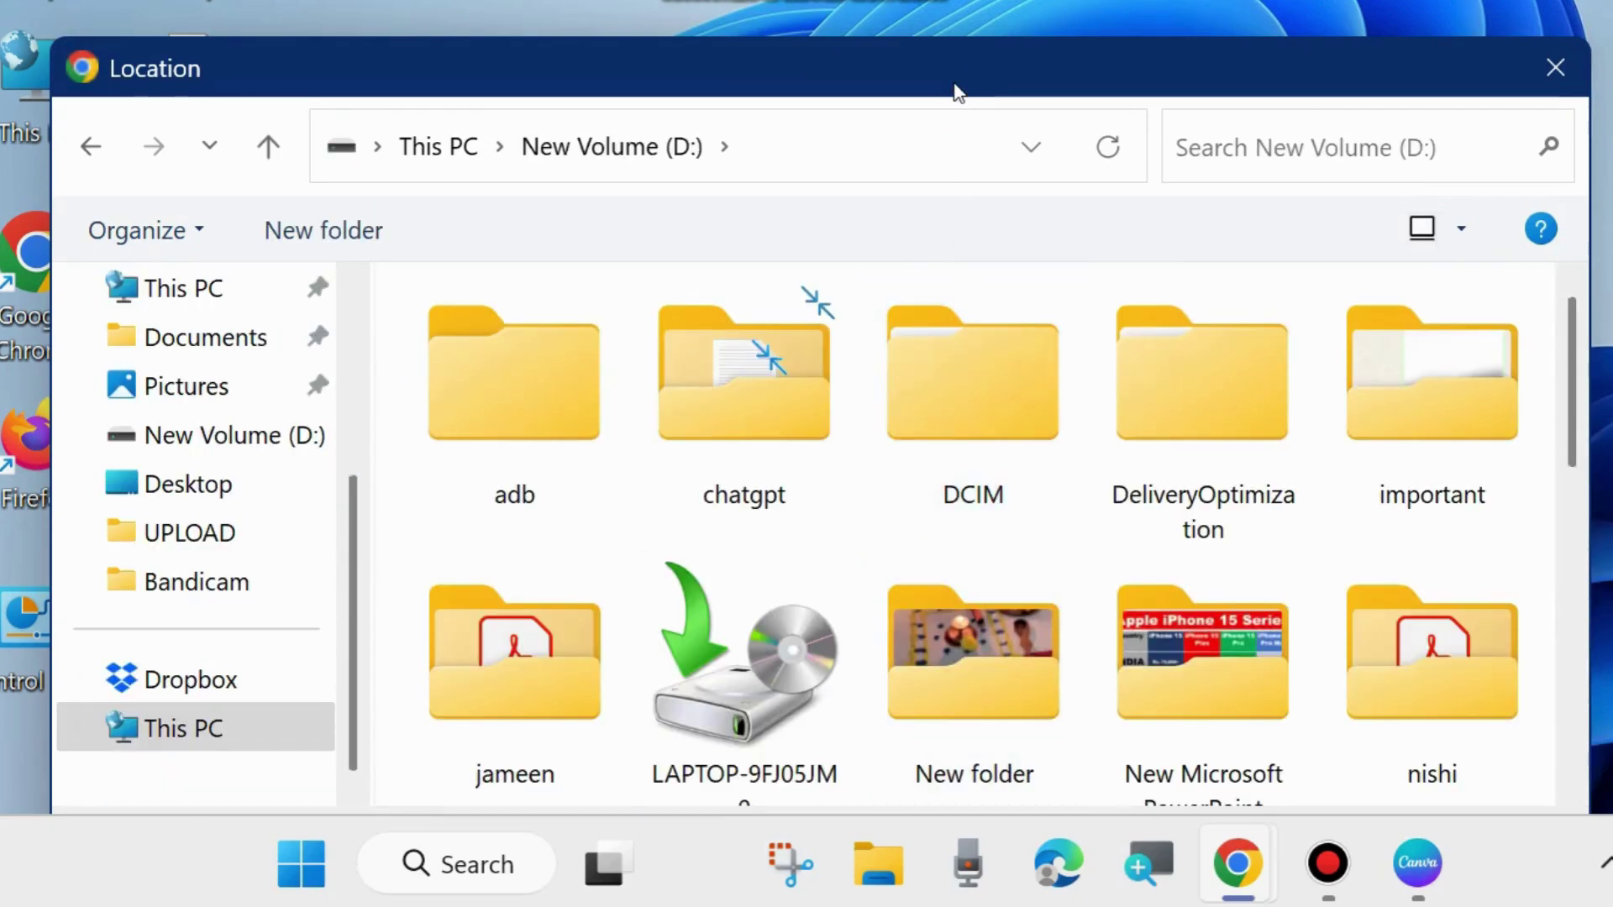
{"action": "left_click_drag", "start_coordinate": [955, 86], "coordinate": [977, 0]}
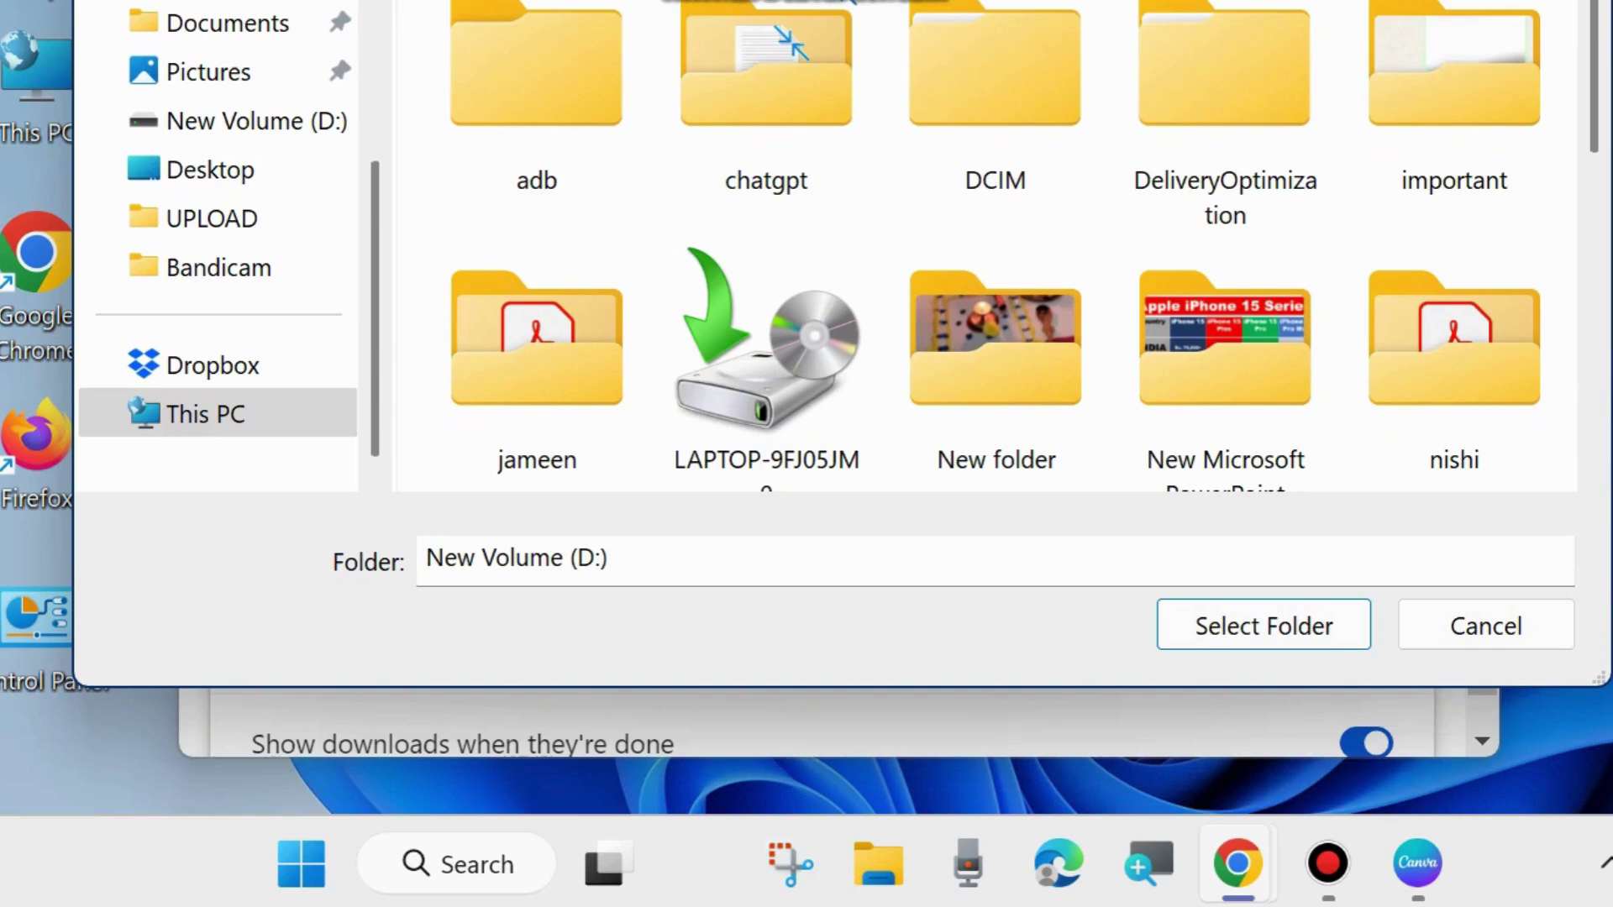
{"action": "left_click_drag", "start_coordinate": [848, 2], "coordinate": [840, 15]}
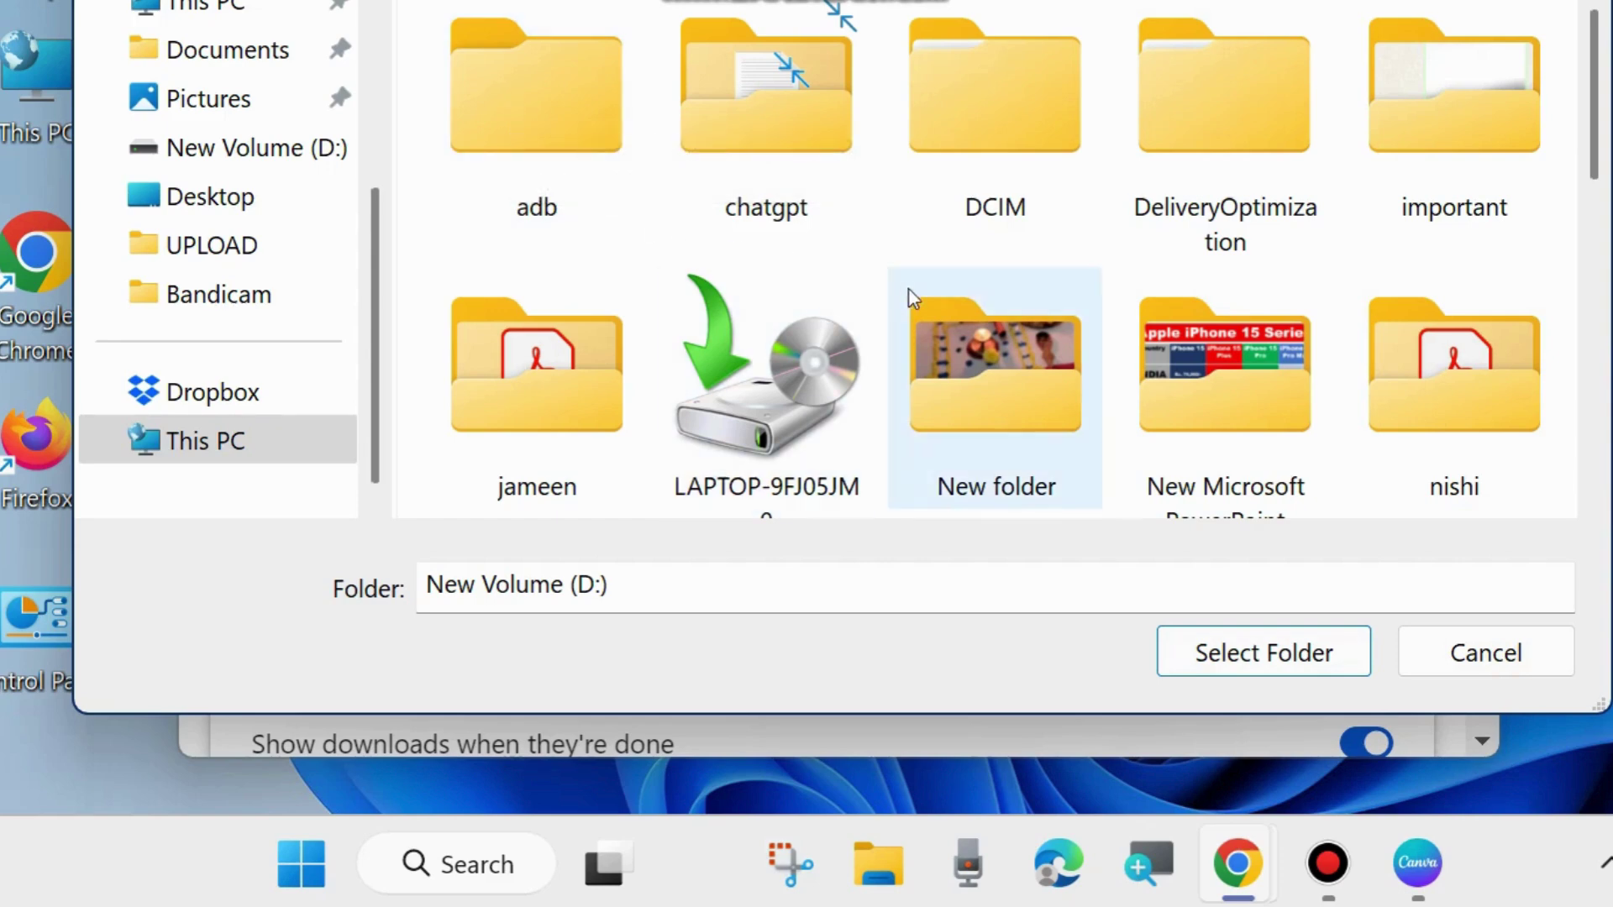
Step: Create a new folder named Downloads on New Volume (D:) from within the location dialog
{"action": "scroll", "coordinate": [908, 290], "scroll_direction": "down", "scroll_amount": 5}
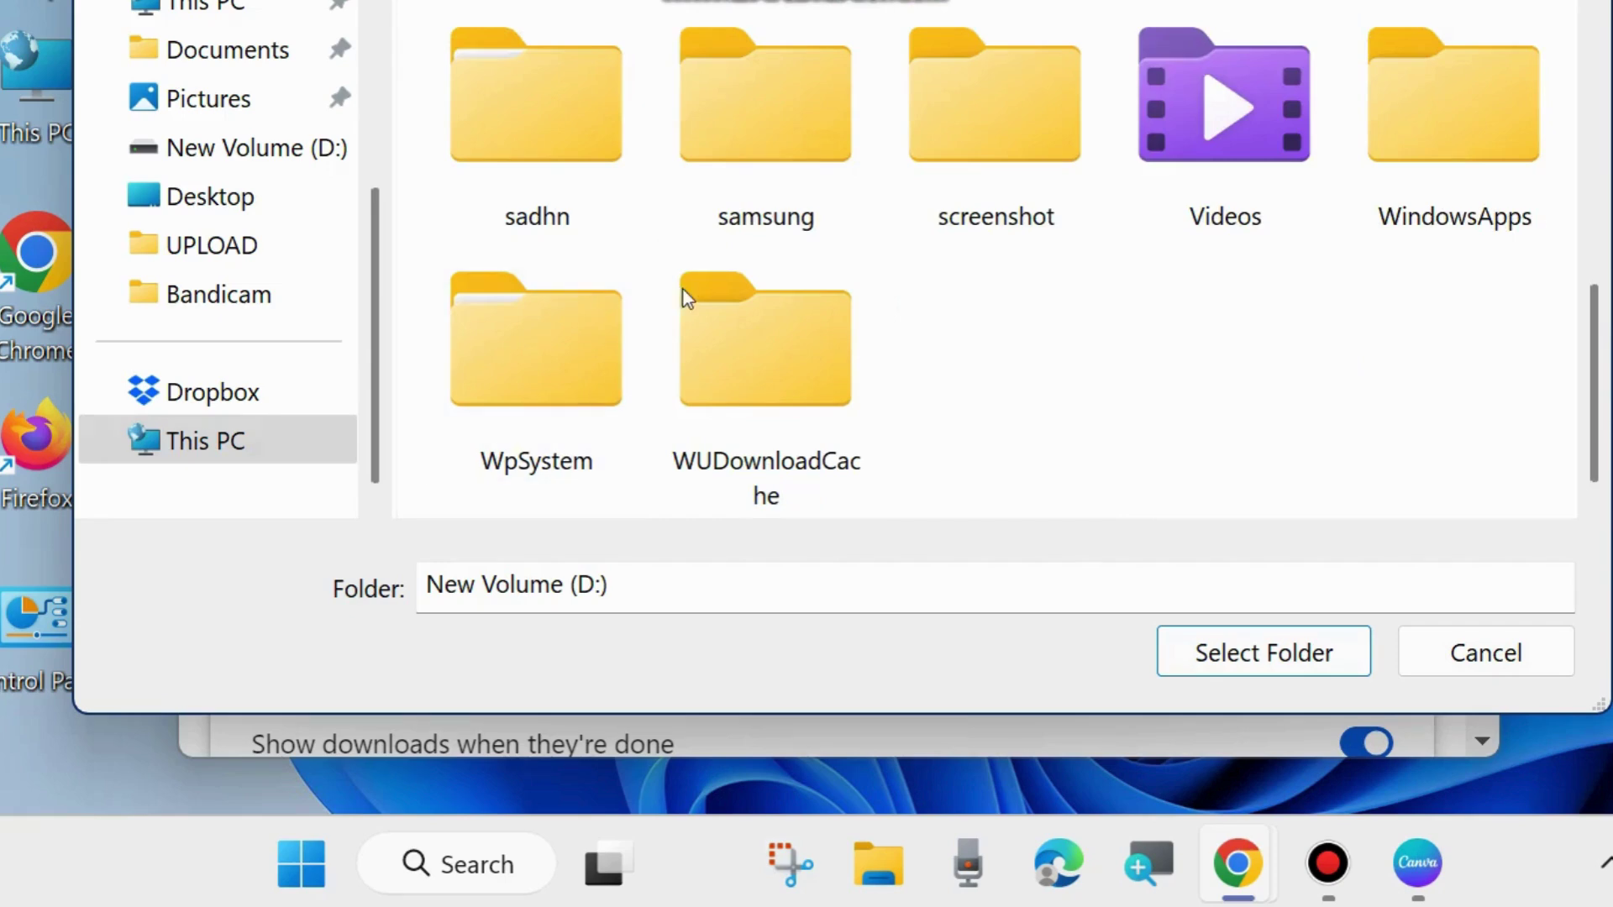
{"action": "right_click", "coordinate": [1028, 356]}
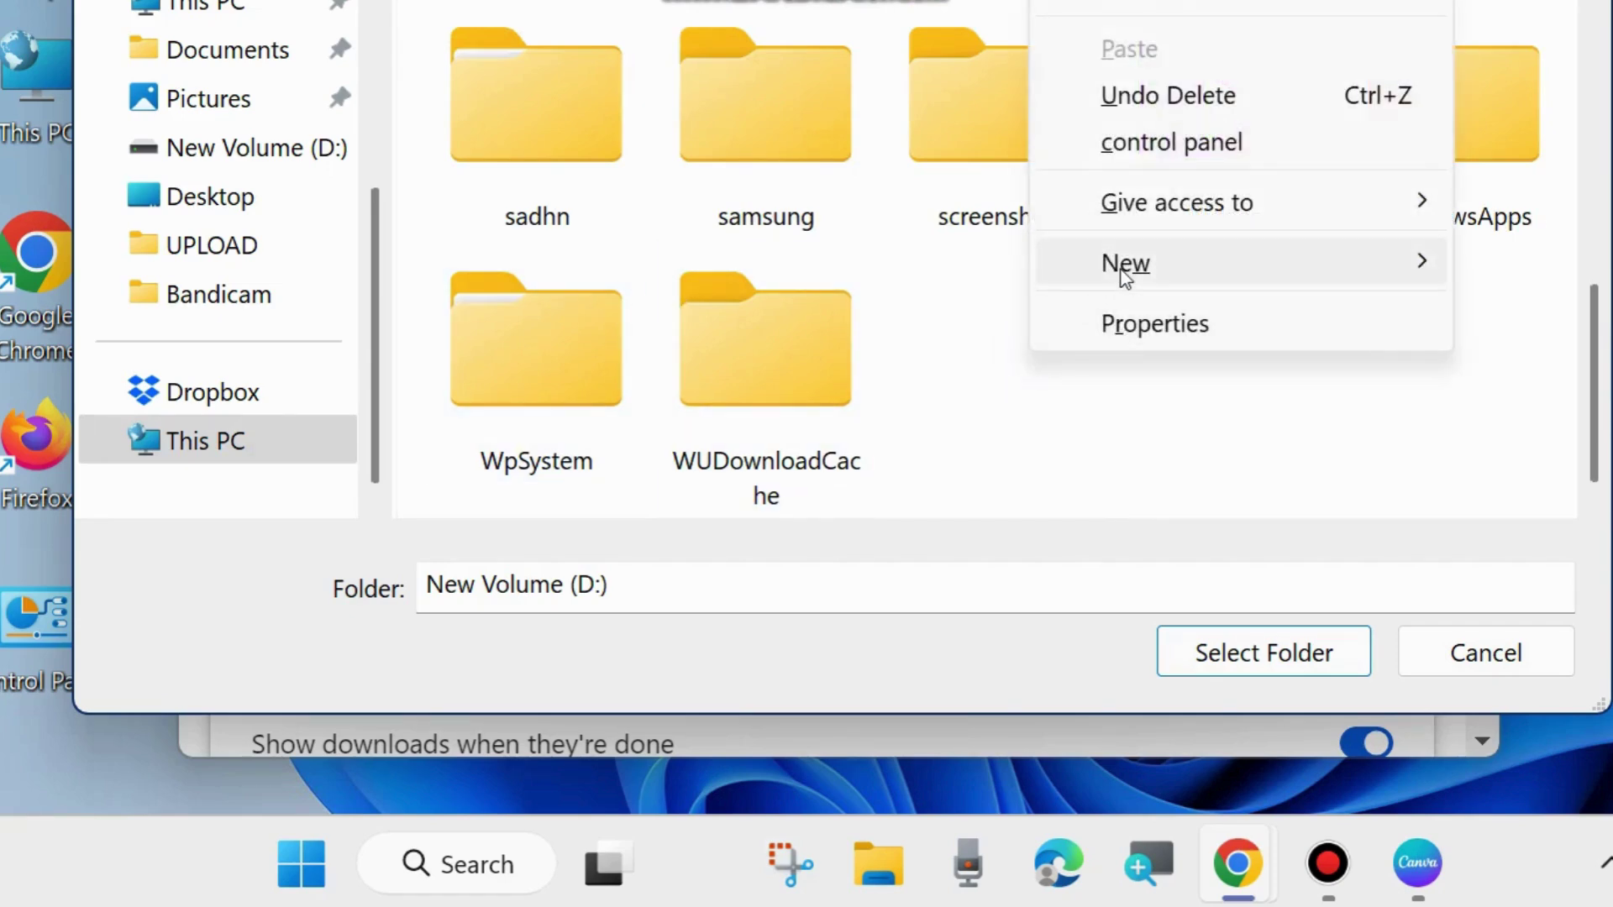
{"action": "mouse_move", "coordinate": [1125, 277]}
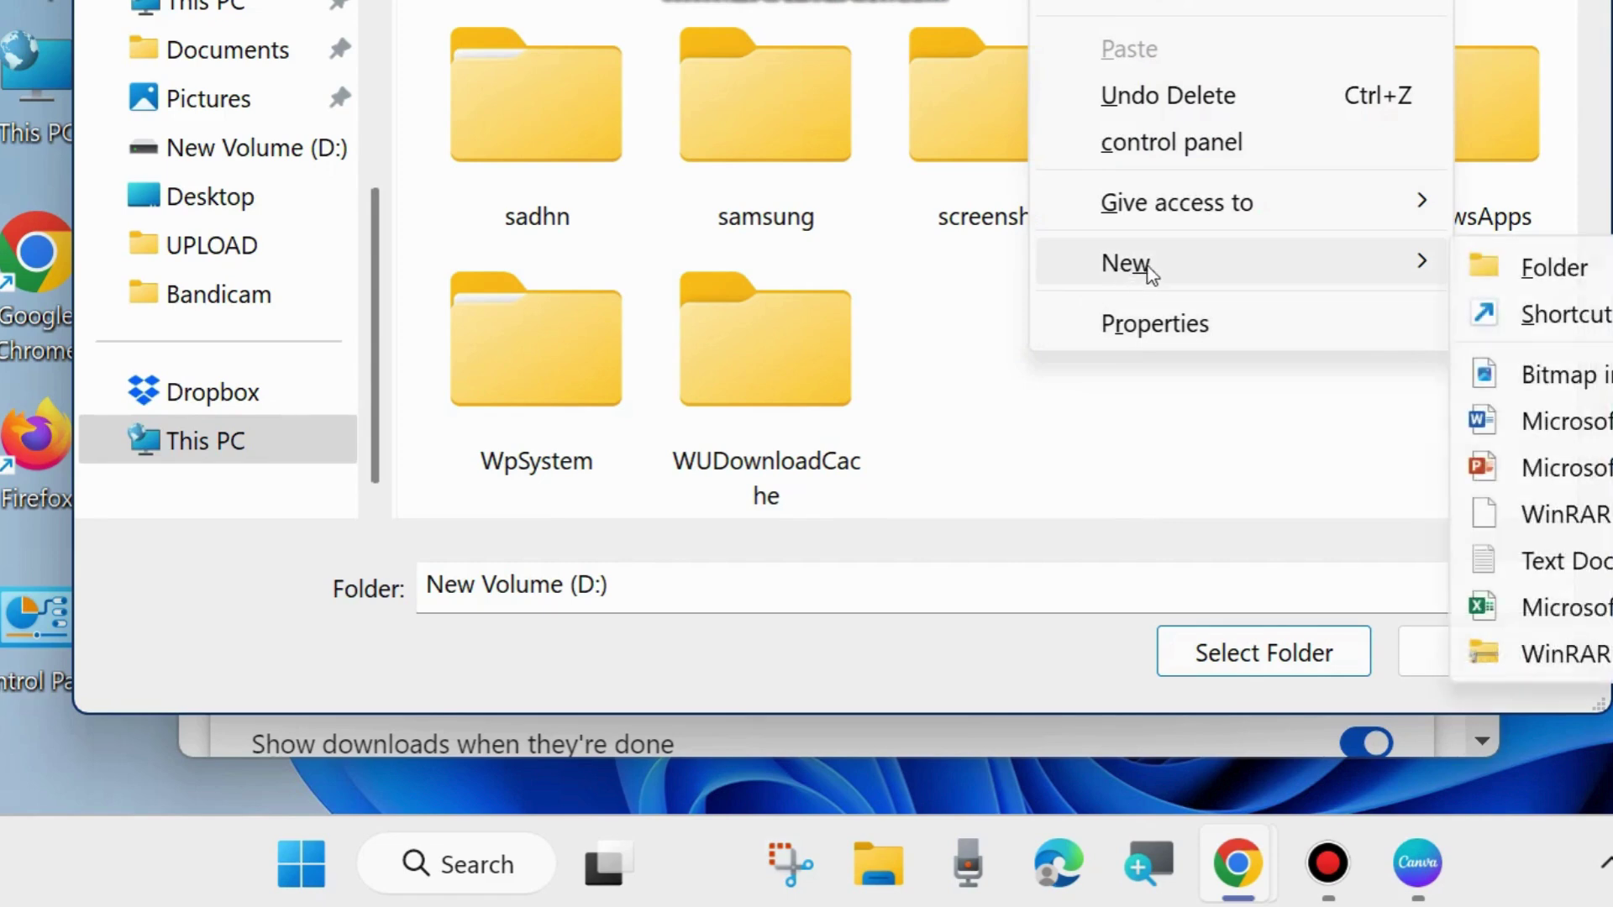
{"action": "left_click", "coordinate": [1551, 270]}
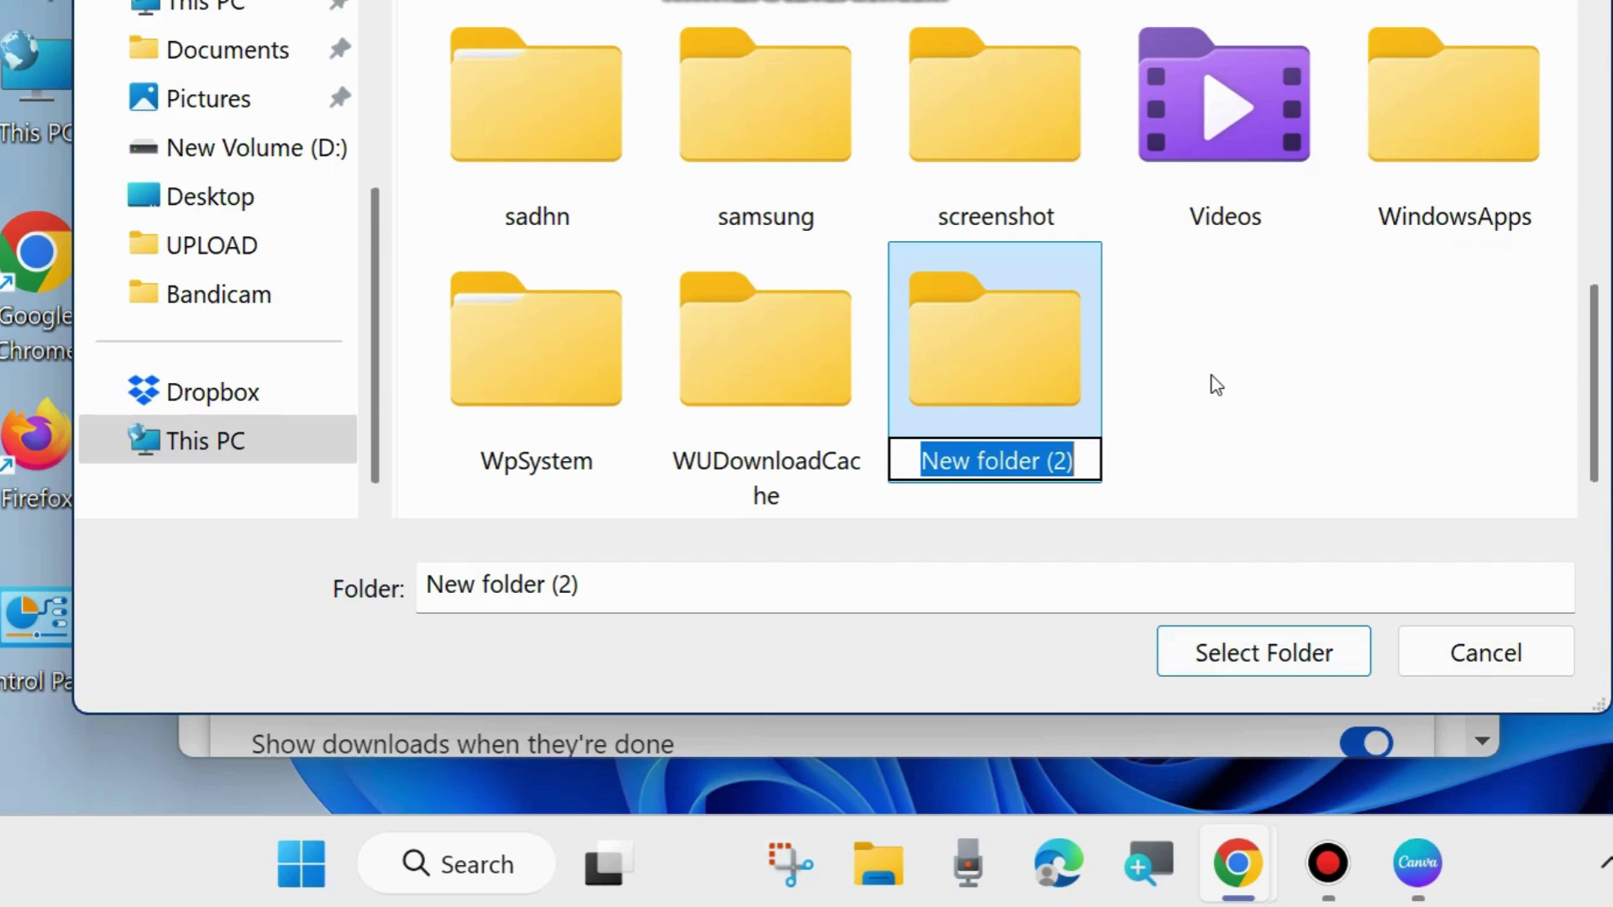
{"action": "type", "text": "D"}
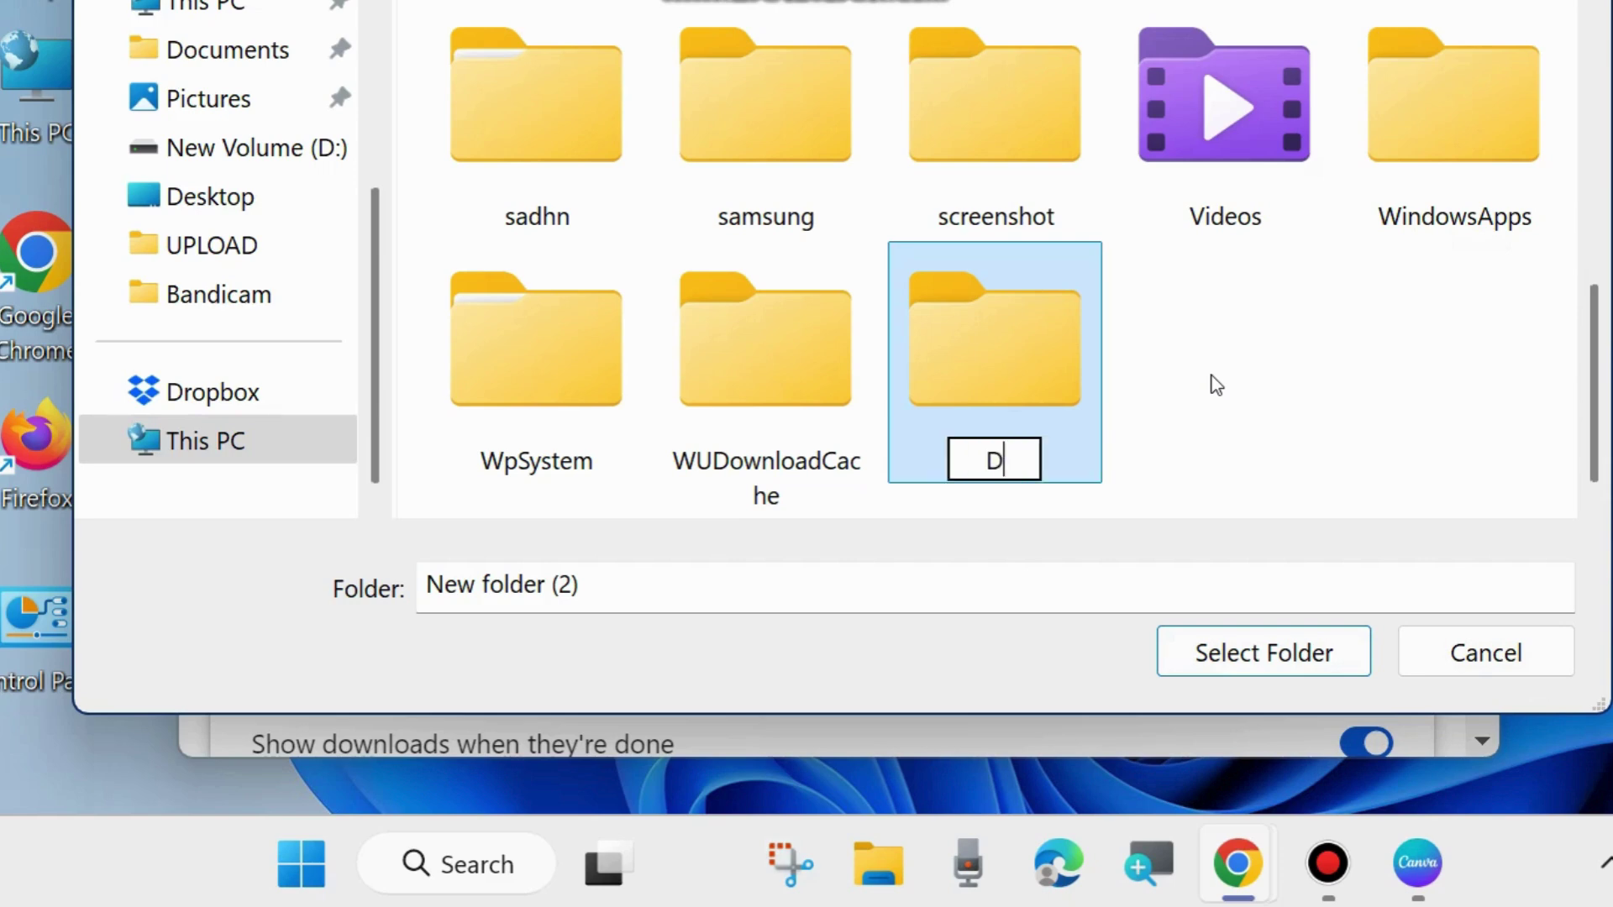
{"action": "type", "text": "ownlo"}
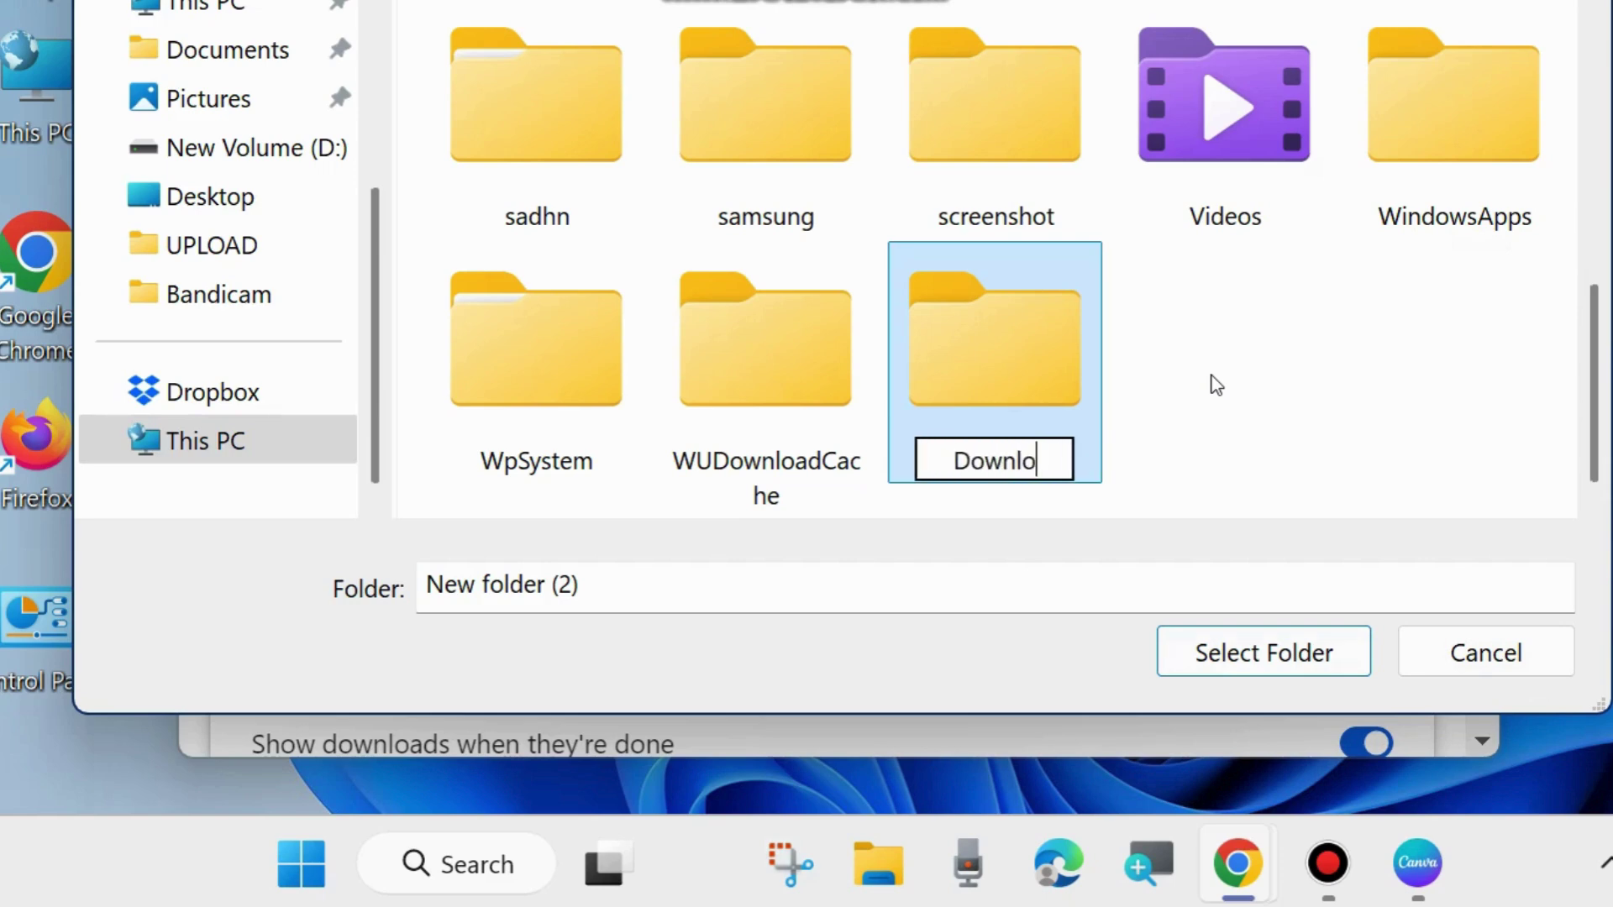
{"action": "type", "text": "ads"}
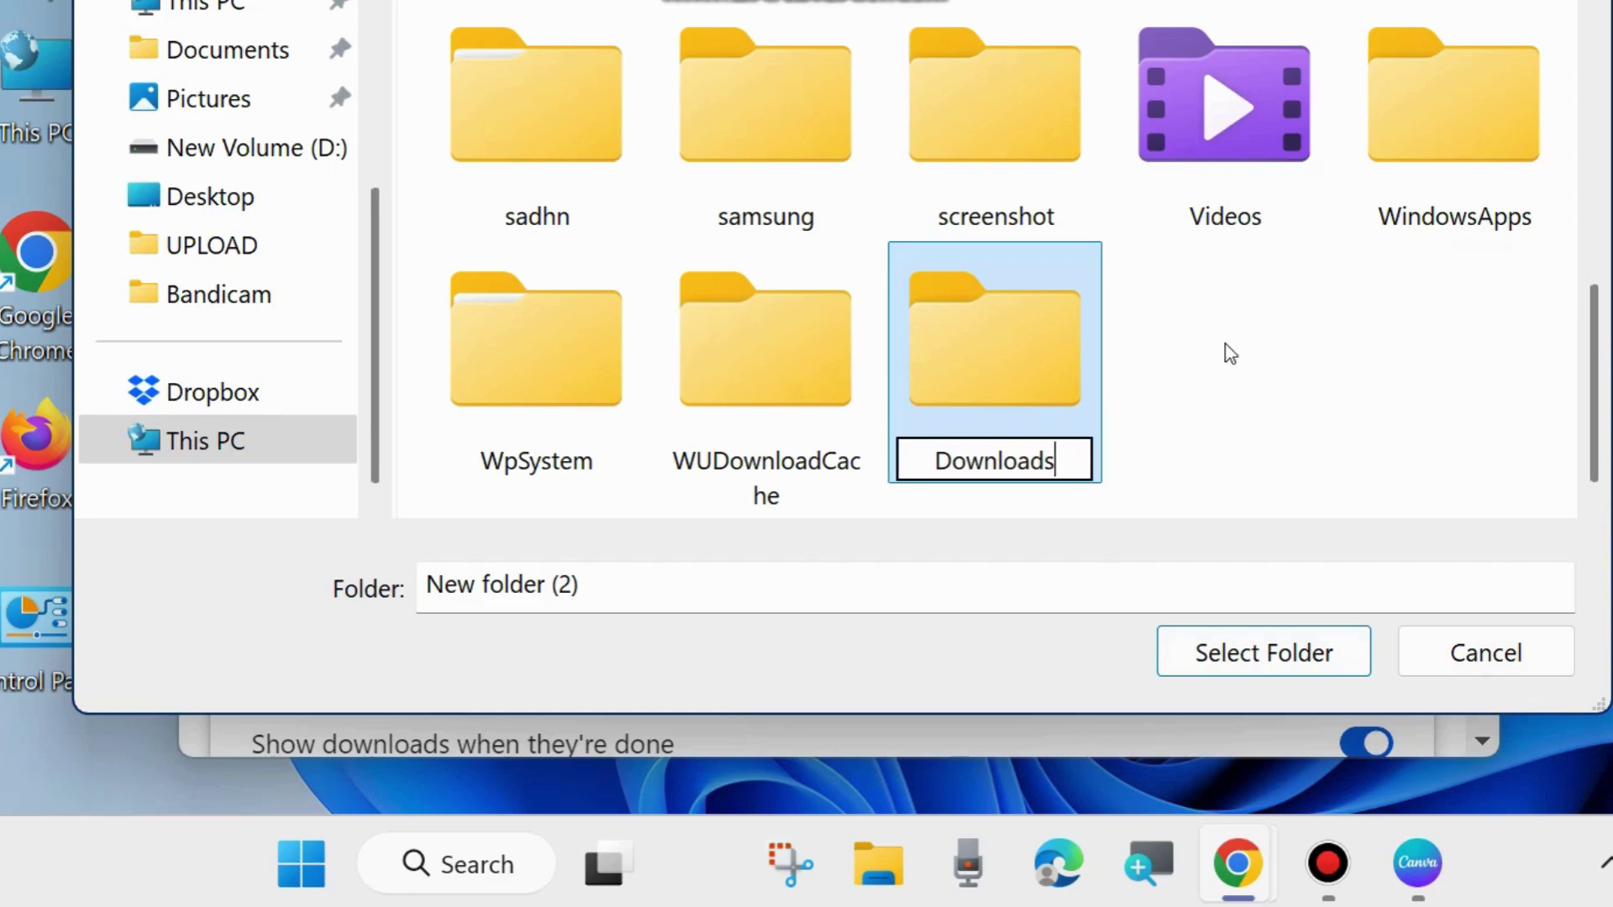
{"action": "left_click", "coordinate": [1223, 346]}
Step: Choose the new Downloads folder on D: as the download location, and make the browser window taller to show all download options
{"action": "left_click", "coordinate": [995, 341]}
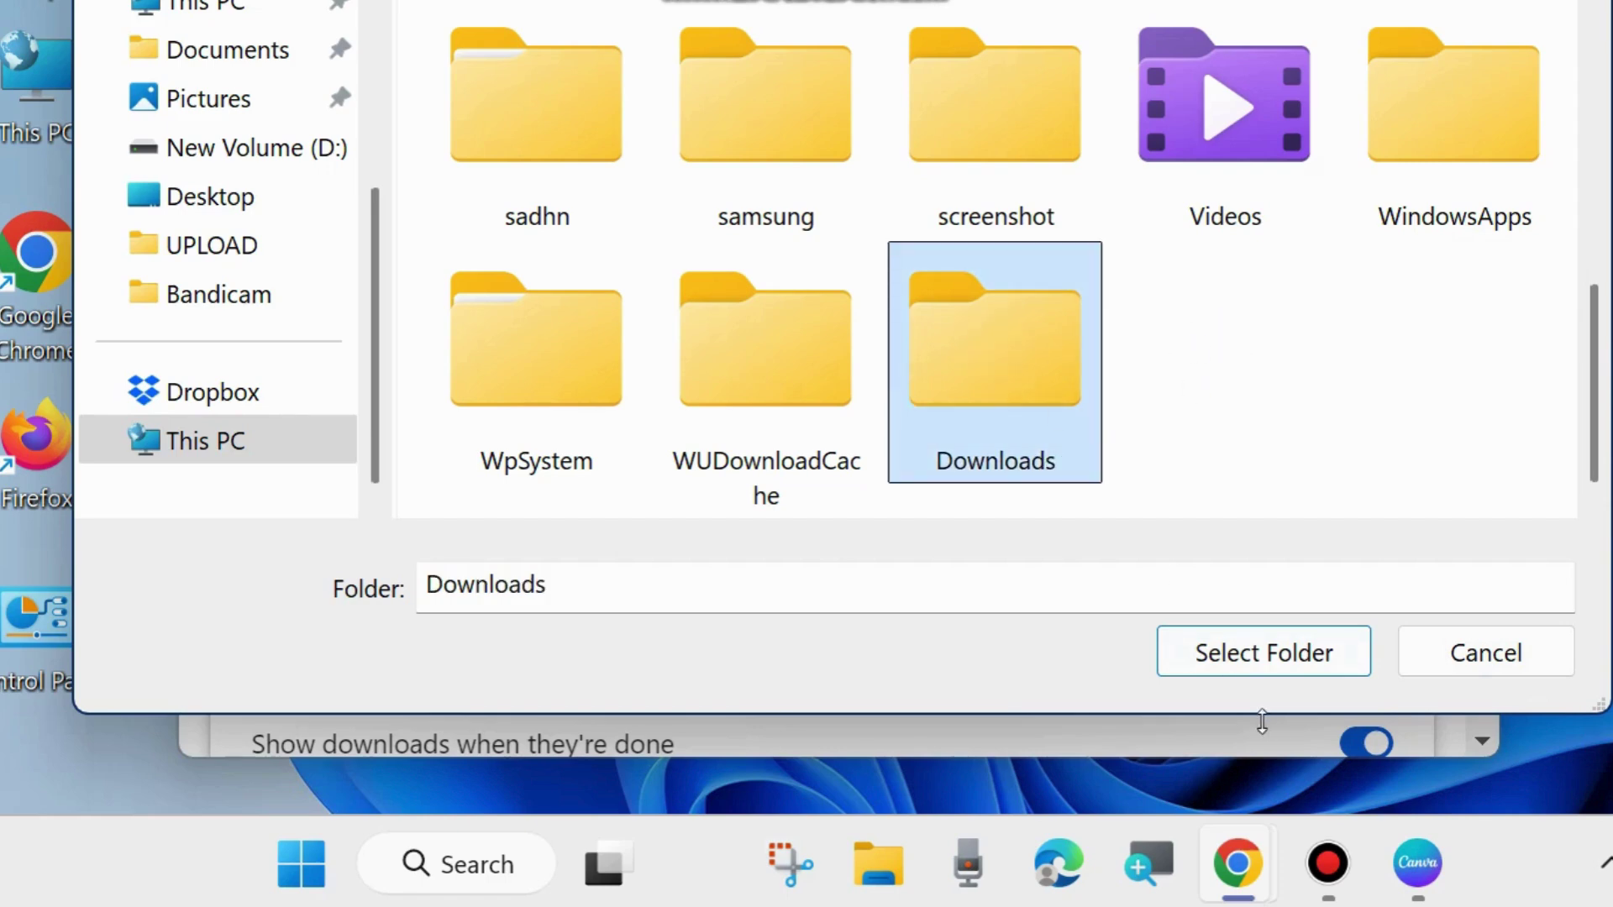
{"action": "left_click", "coordinate": [1272, 653]}
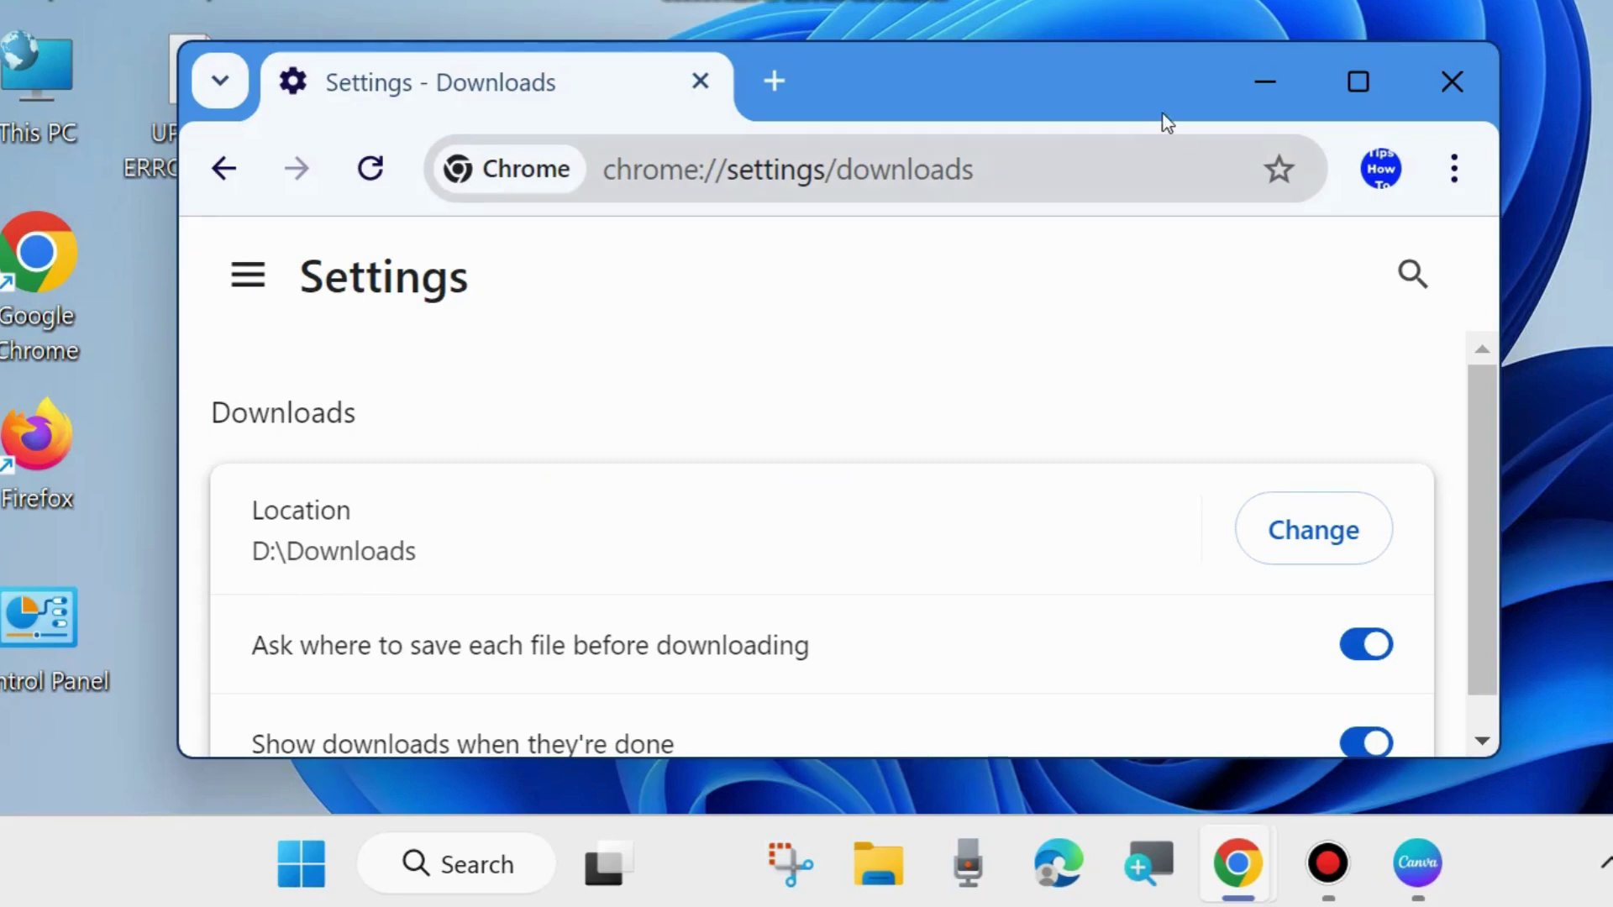
{"action": "left_click_drag", "start_coordinate": [1035, 92], "coordinate": [998, 0]}
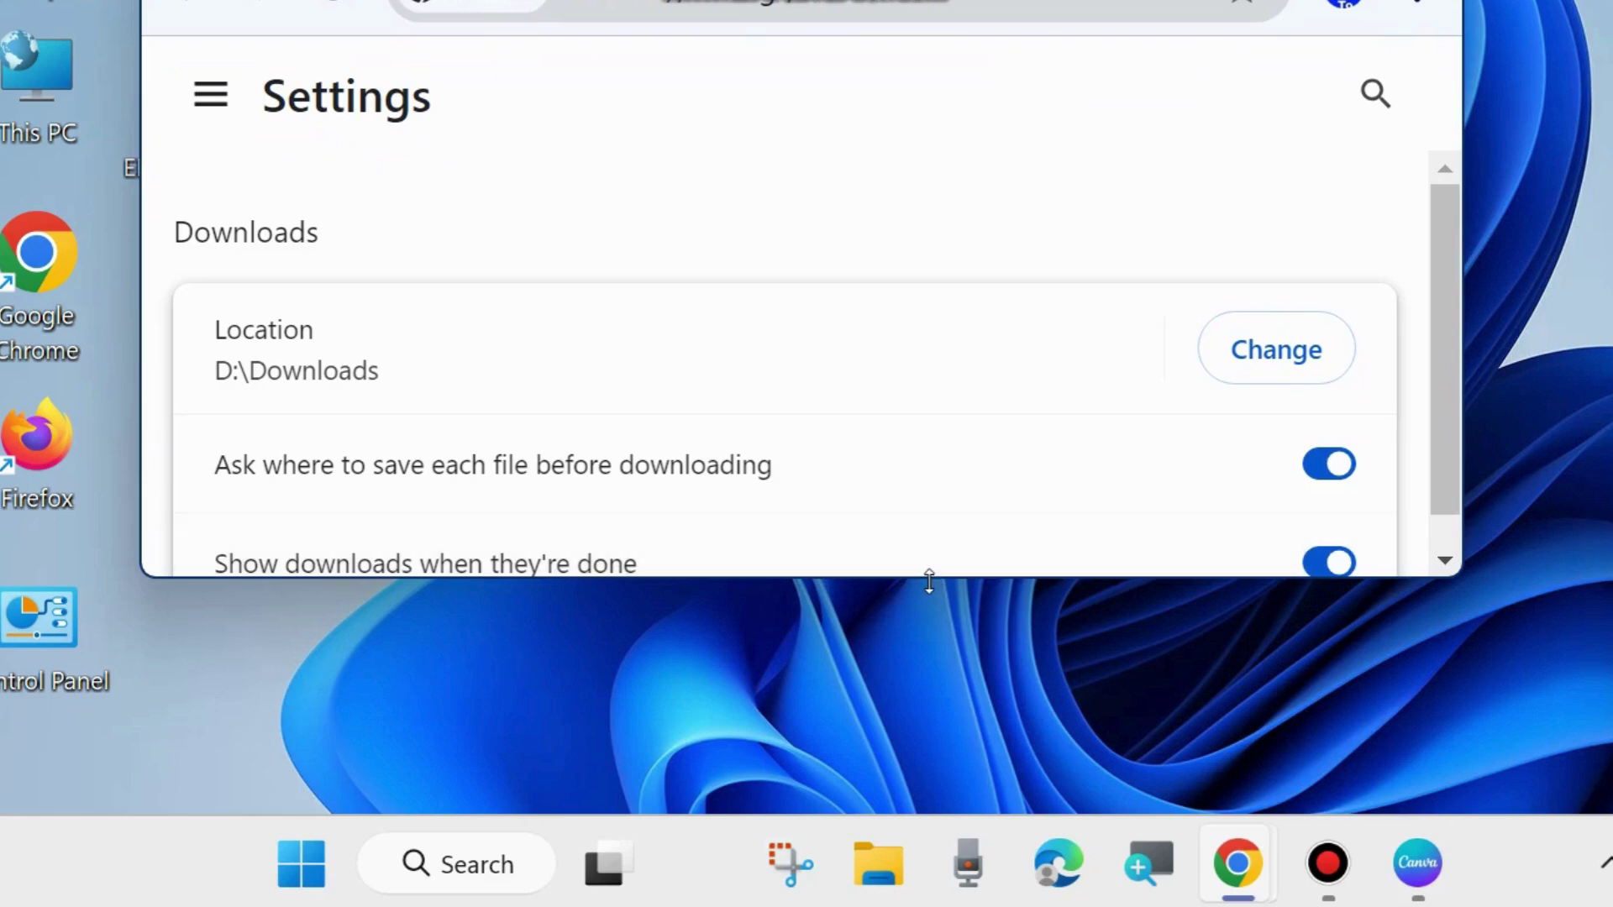
{"action": "left_click_drag", "start_coordinate": [929, 579], "coordinate": [926, 756]}
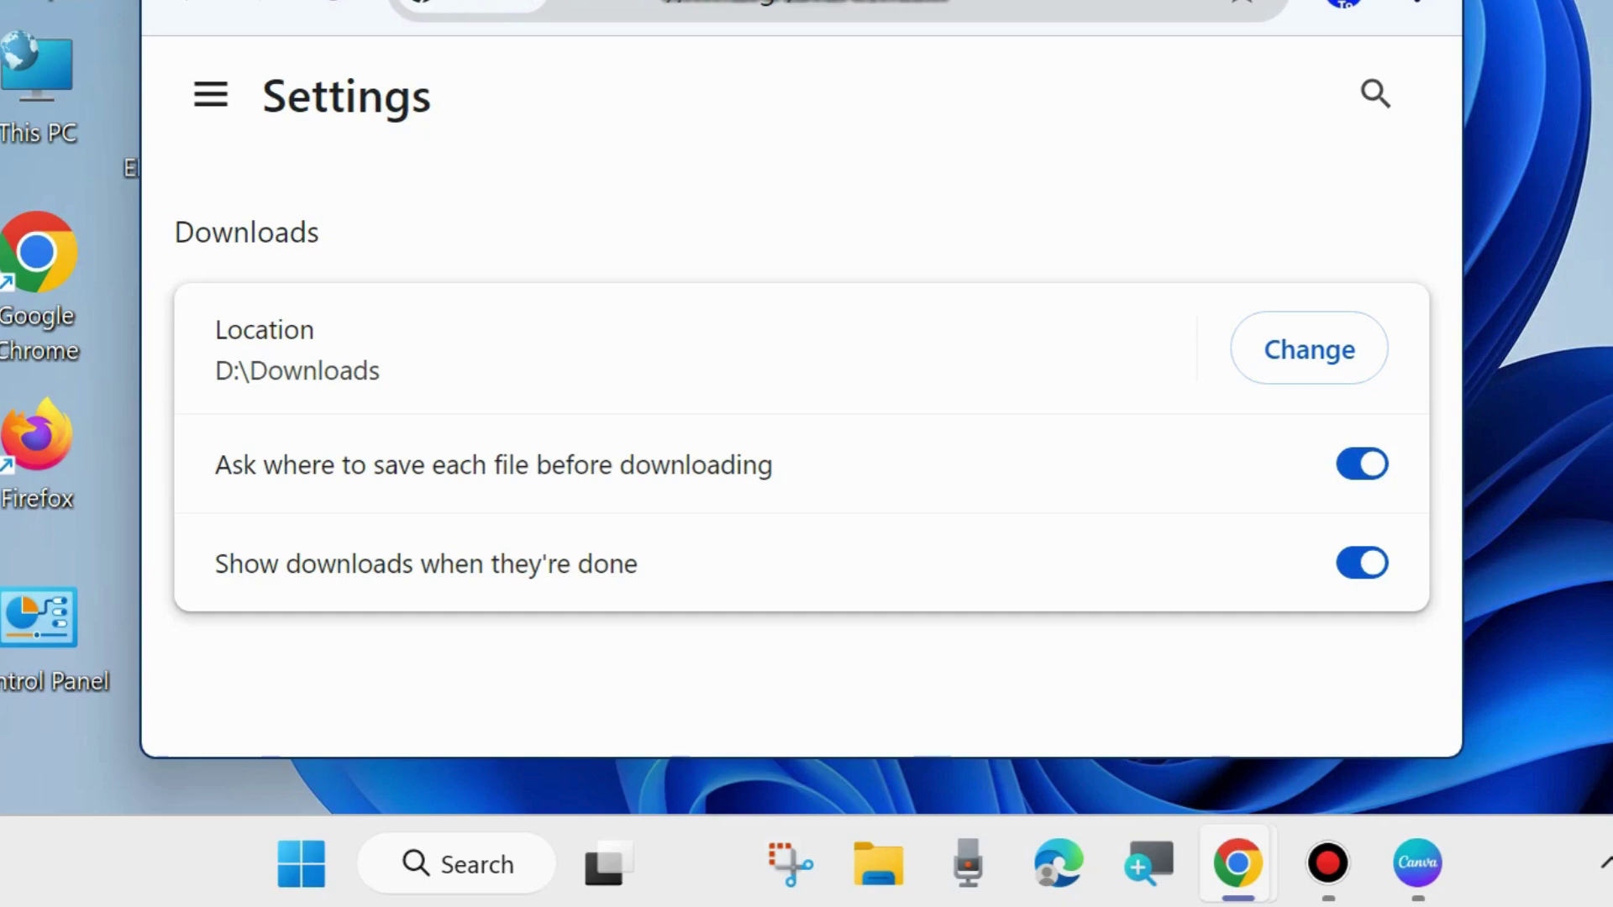
Step: Show the desktop and open the Storage page of the Windows system settings
{"action": "key", "text": "super+d"}
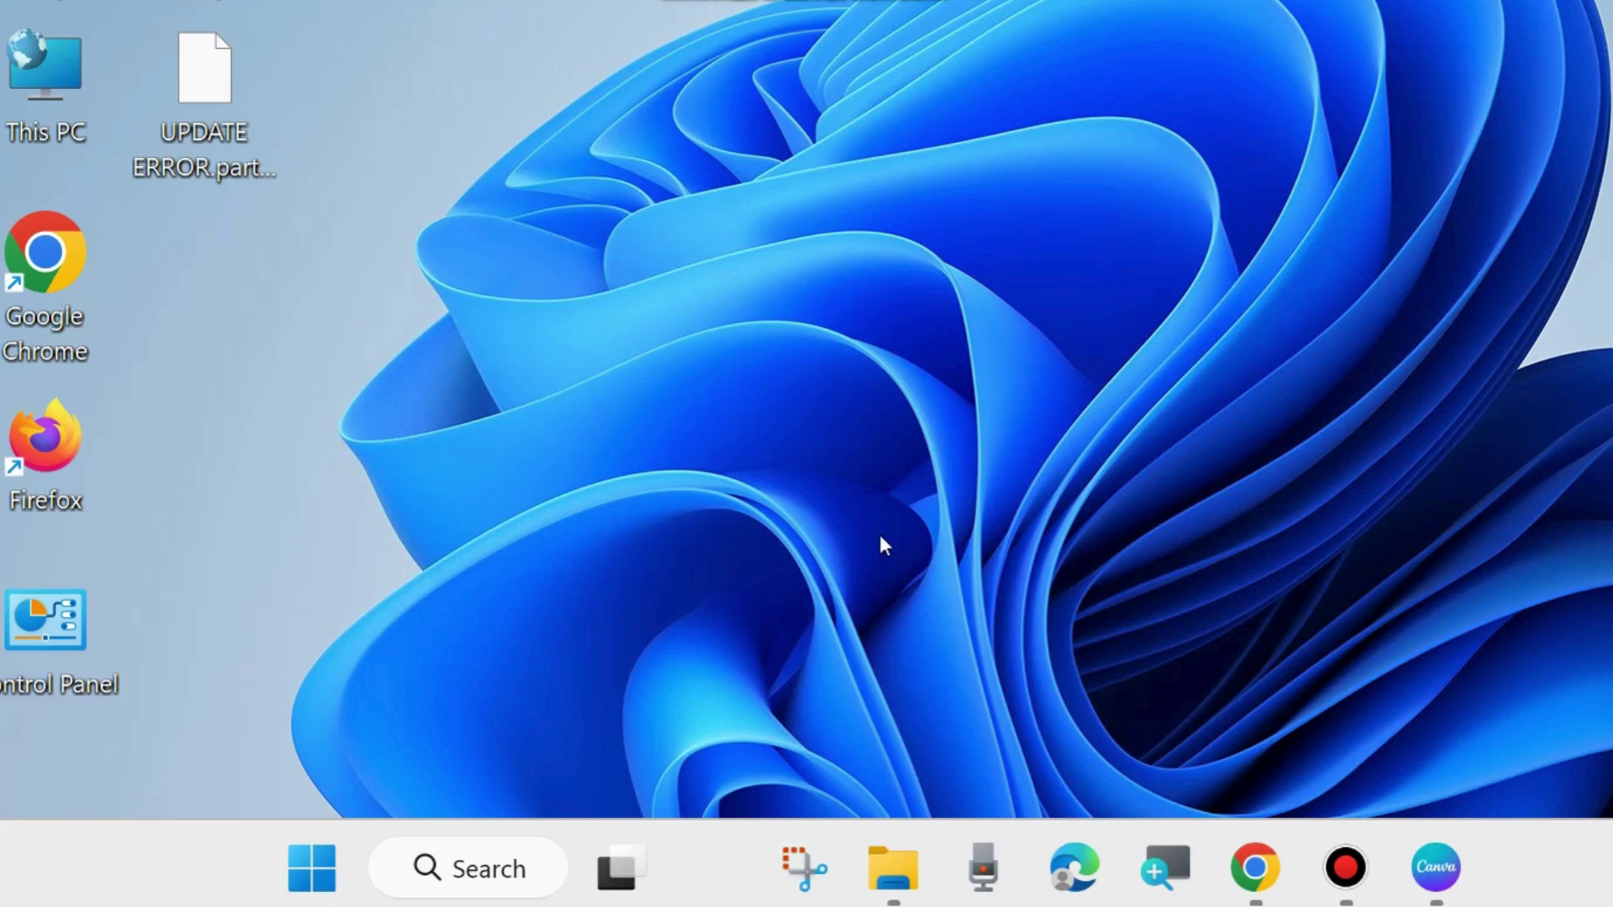
{"action": "right_click", "coordinate": [307, 866]}
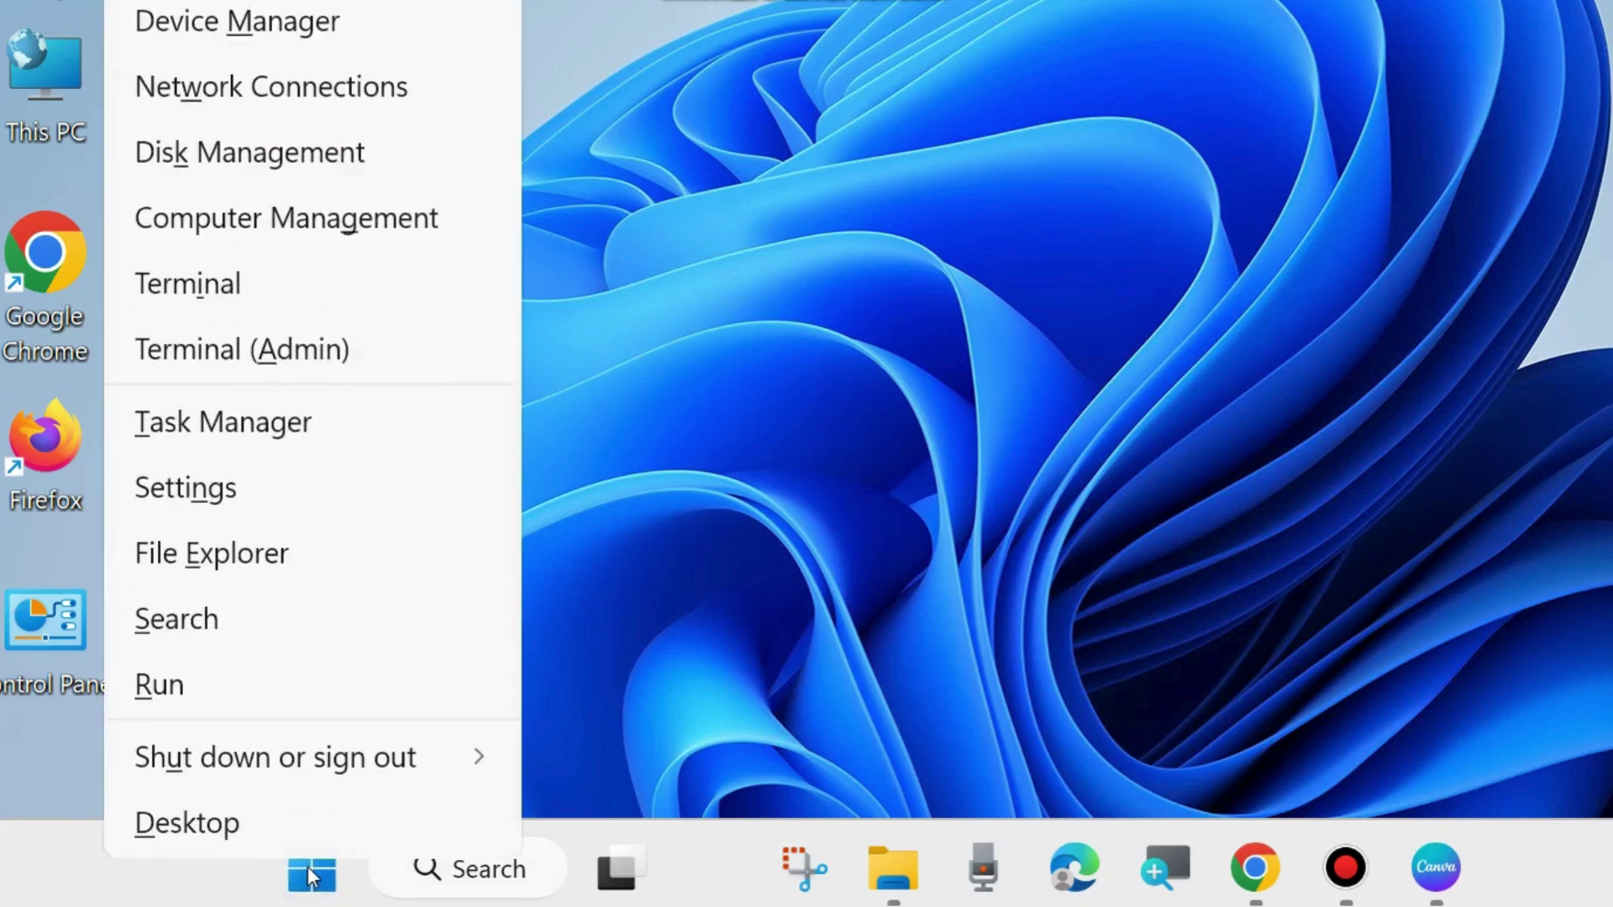
{"action": "left_click", "coordinate": [202, 493]}
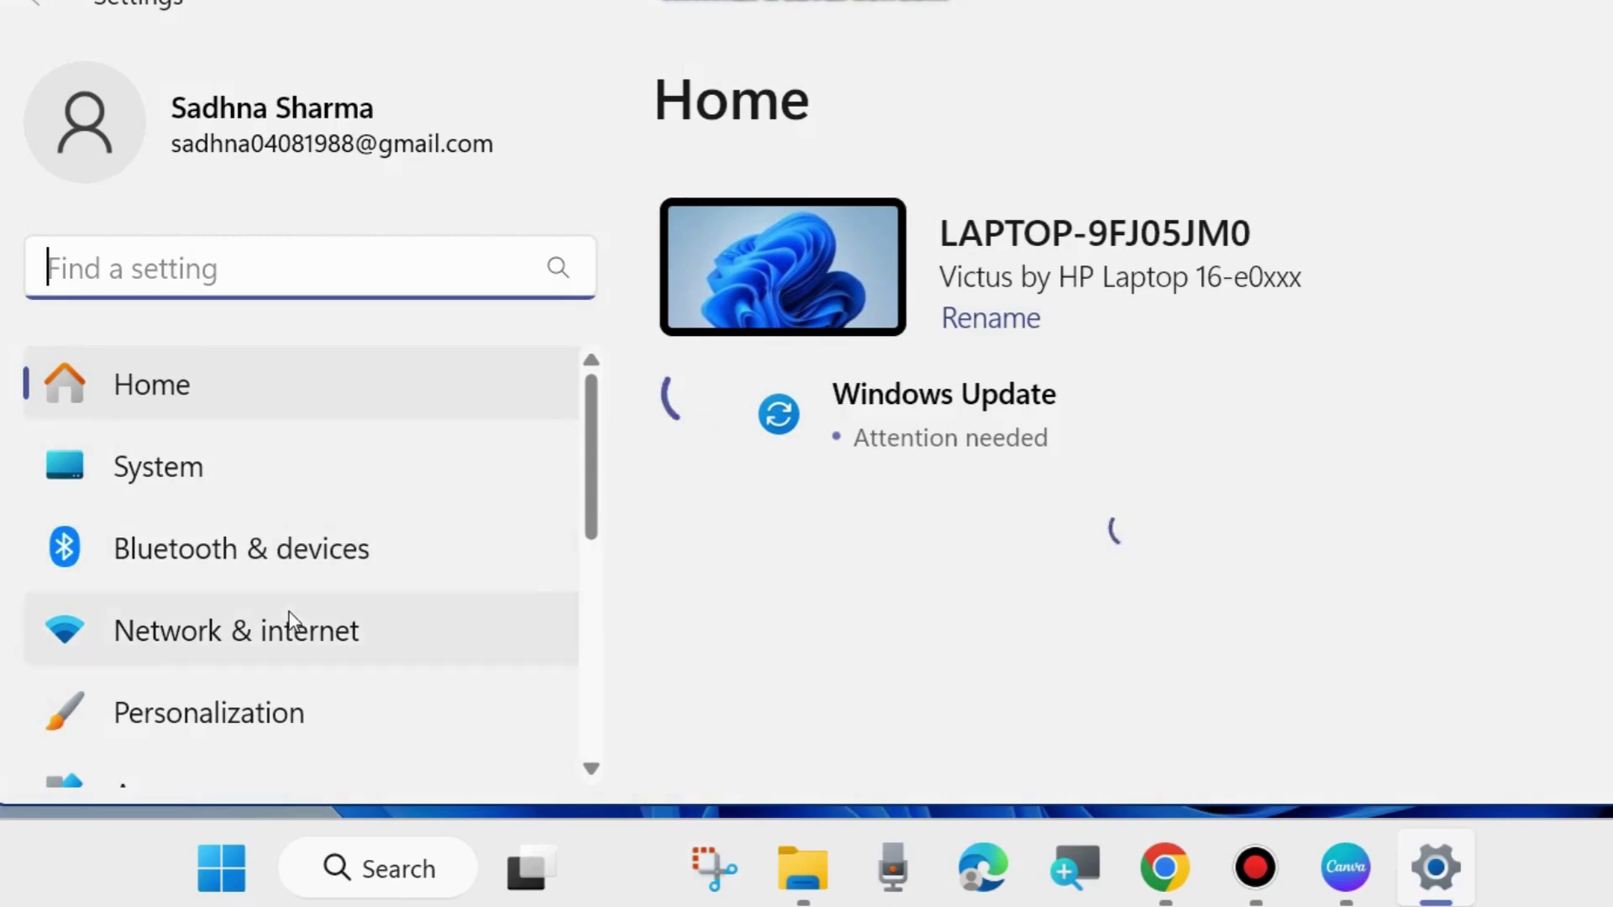
{"action": "left_click", "coordinate": [164, 479]}
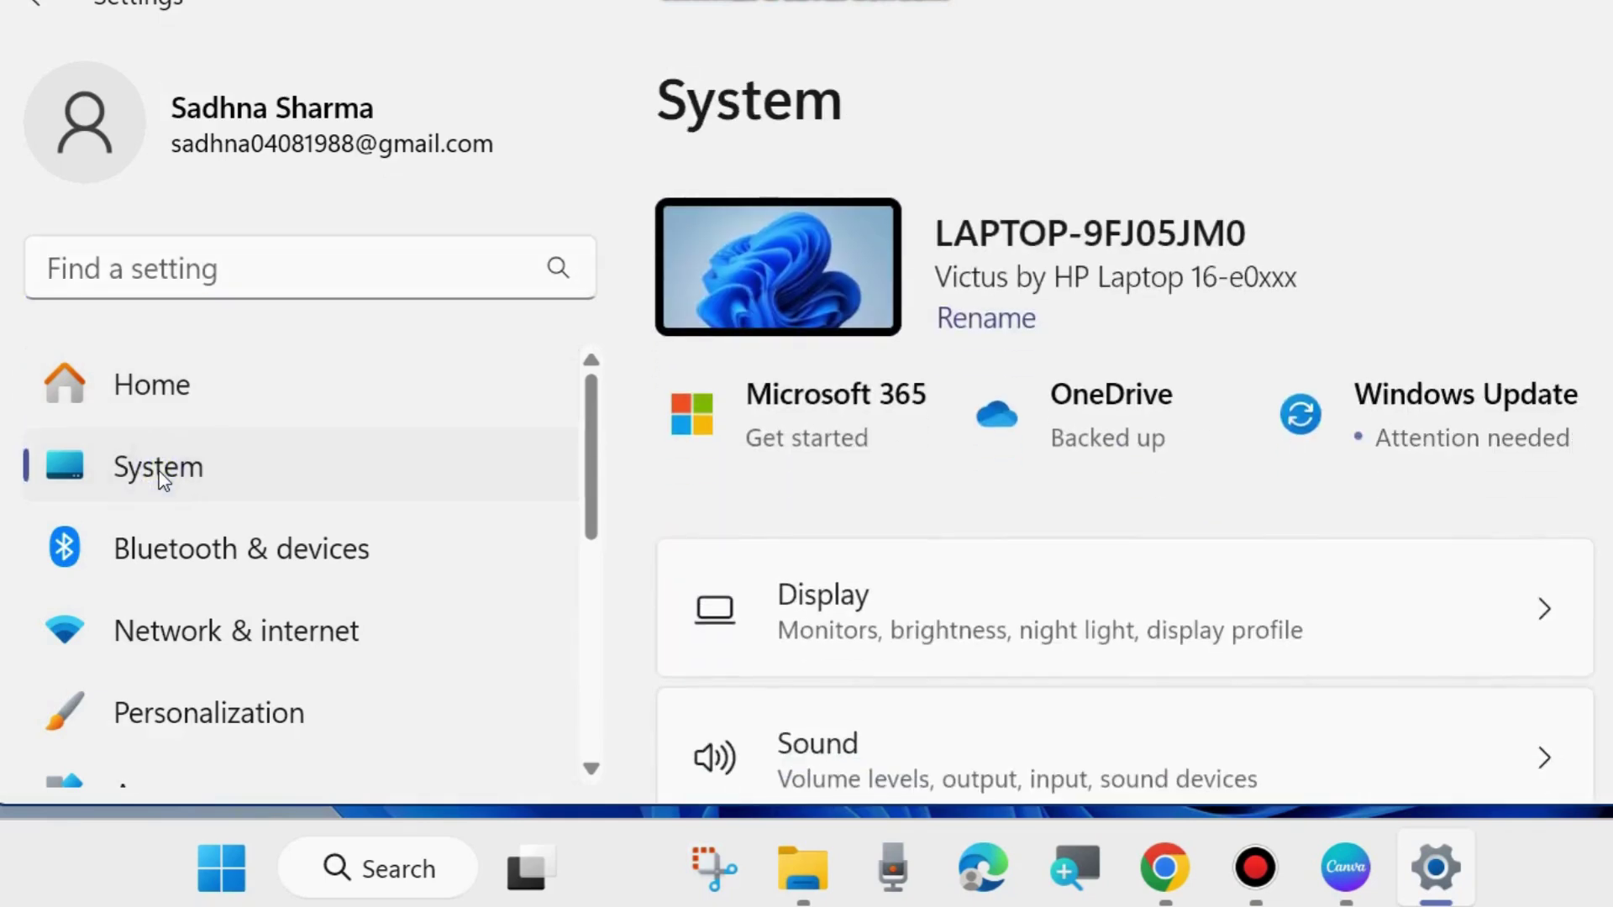
{"action": "scroll", "coordinate": [1120, 605], "scroll_direction": "down", "scroll_amount": 3}
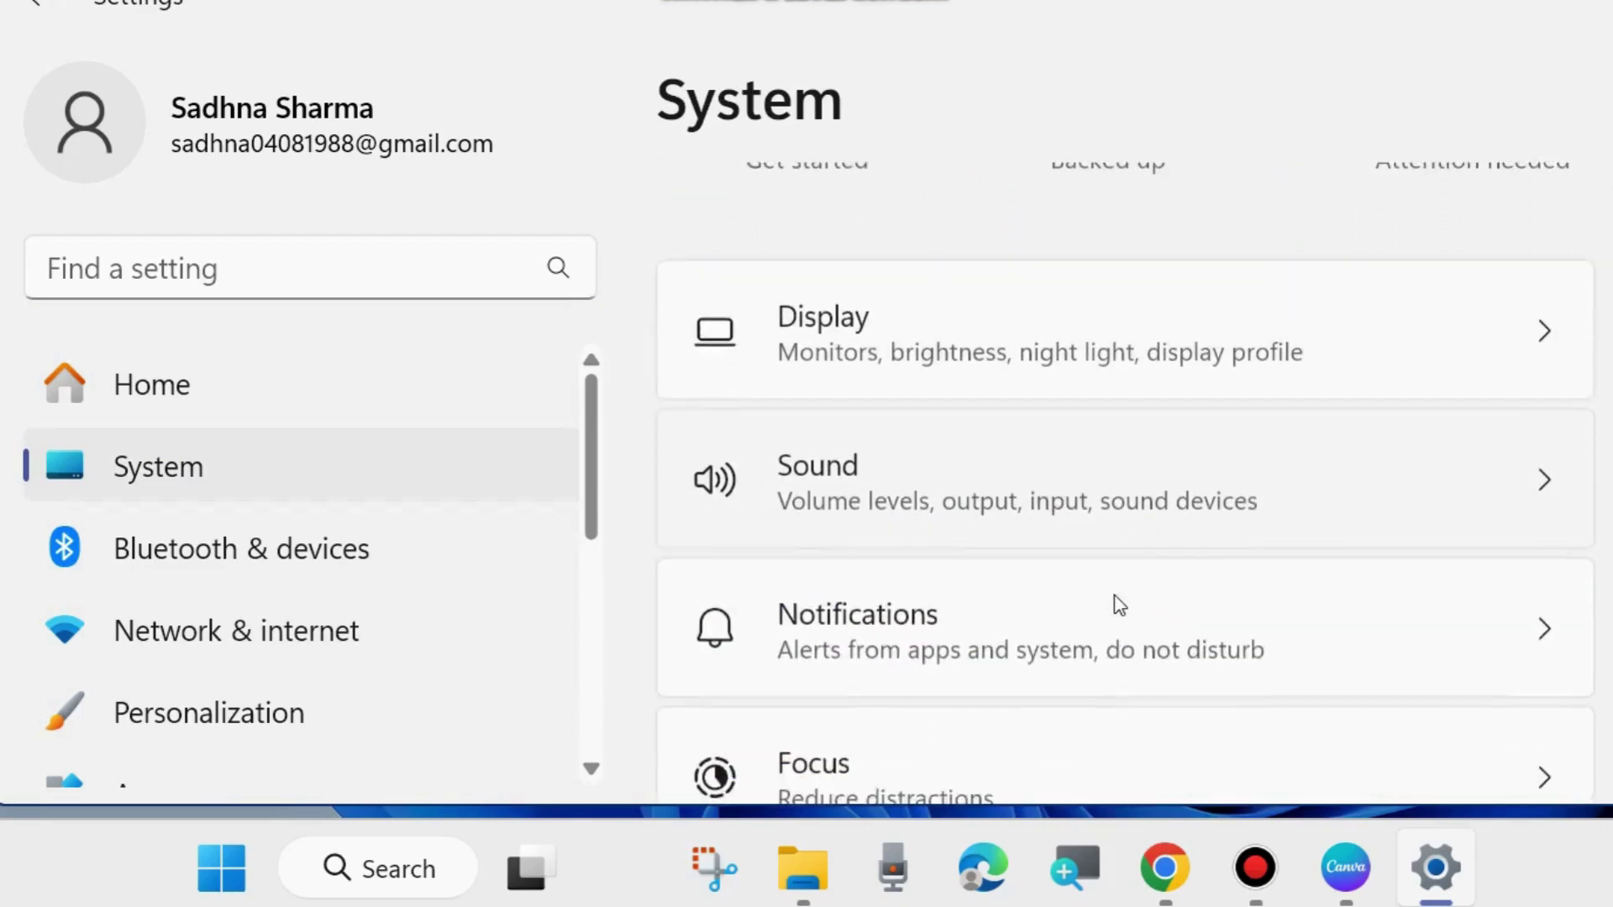
{"action": "scroll", "coordinate": [1120, 605], "scroll_direction": "down", "scroll_amount": 6}
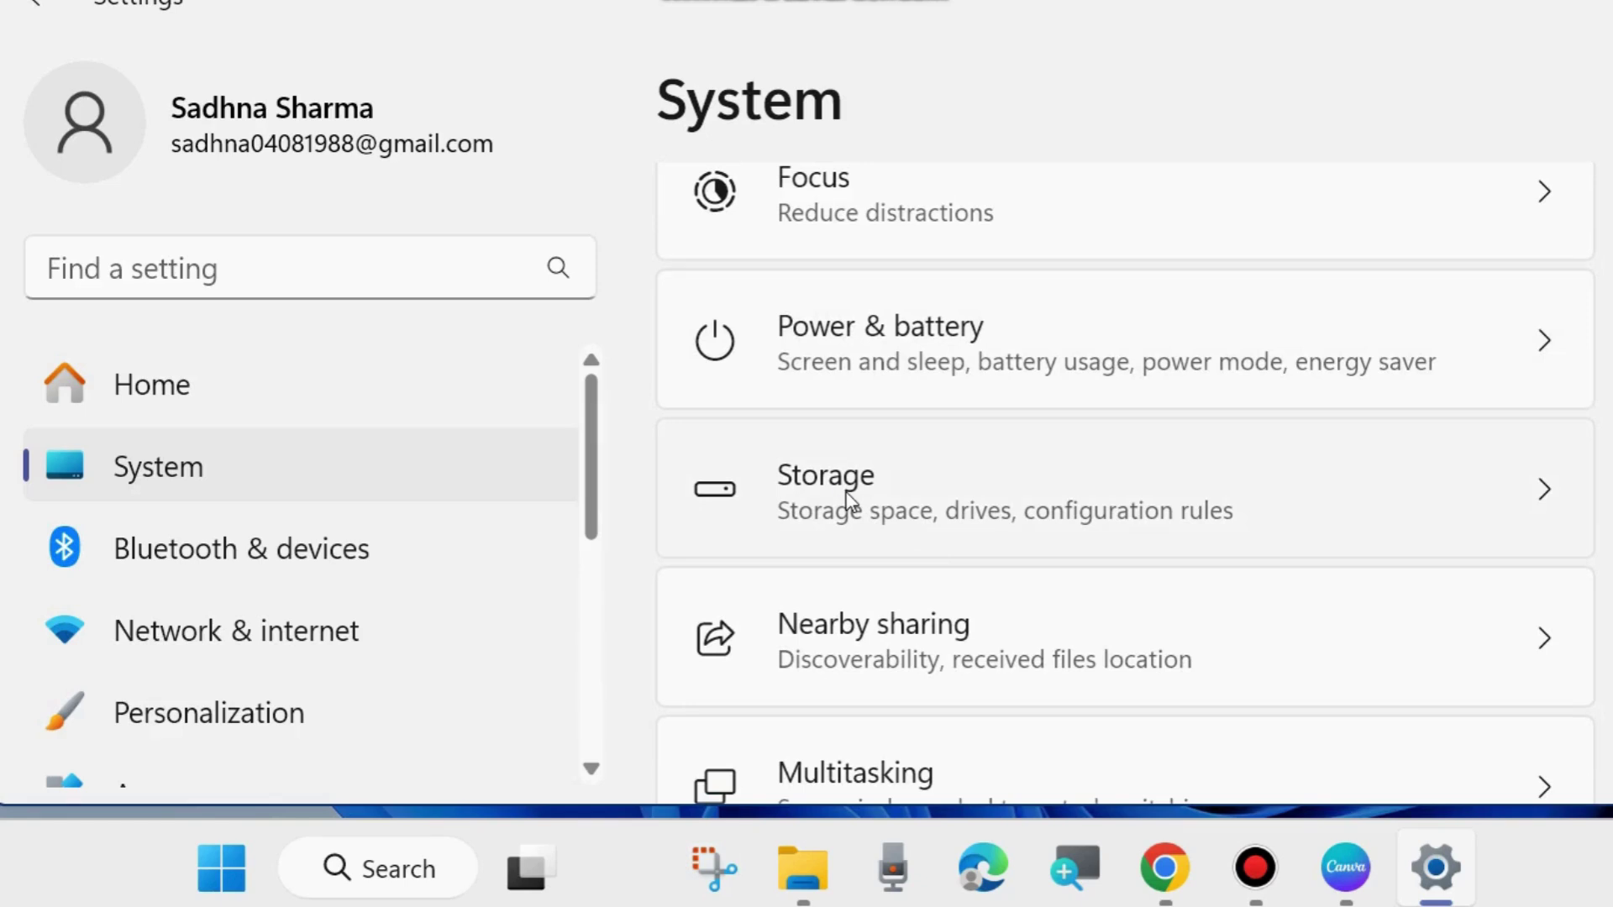
{"action": "left_click", "coordinate": [849, 501]}
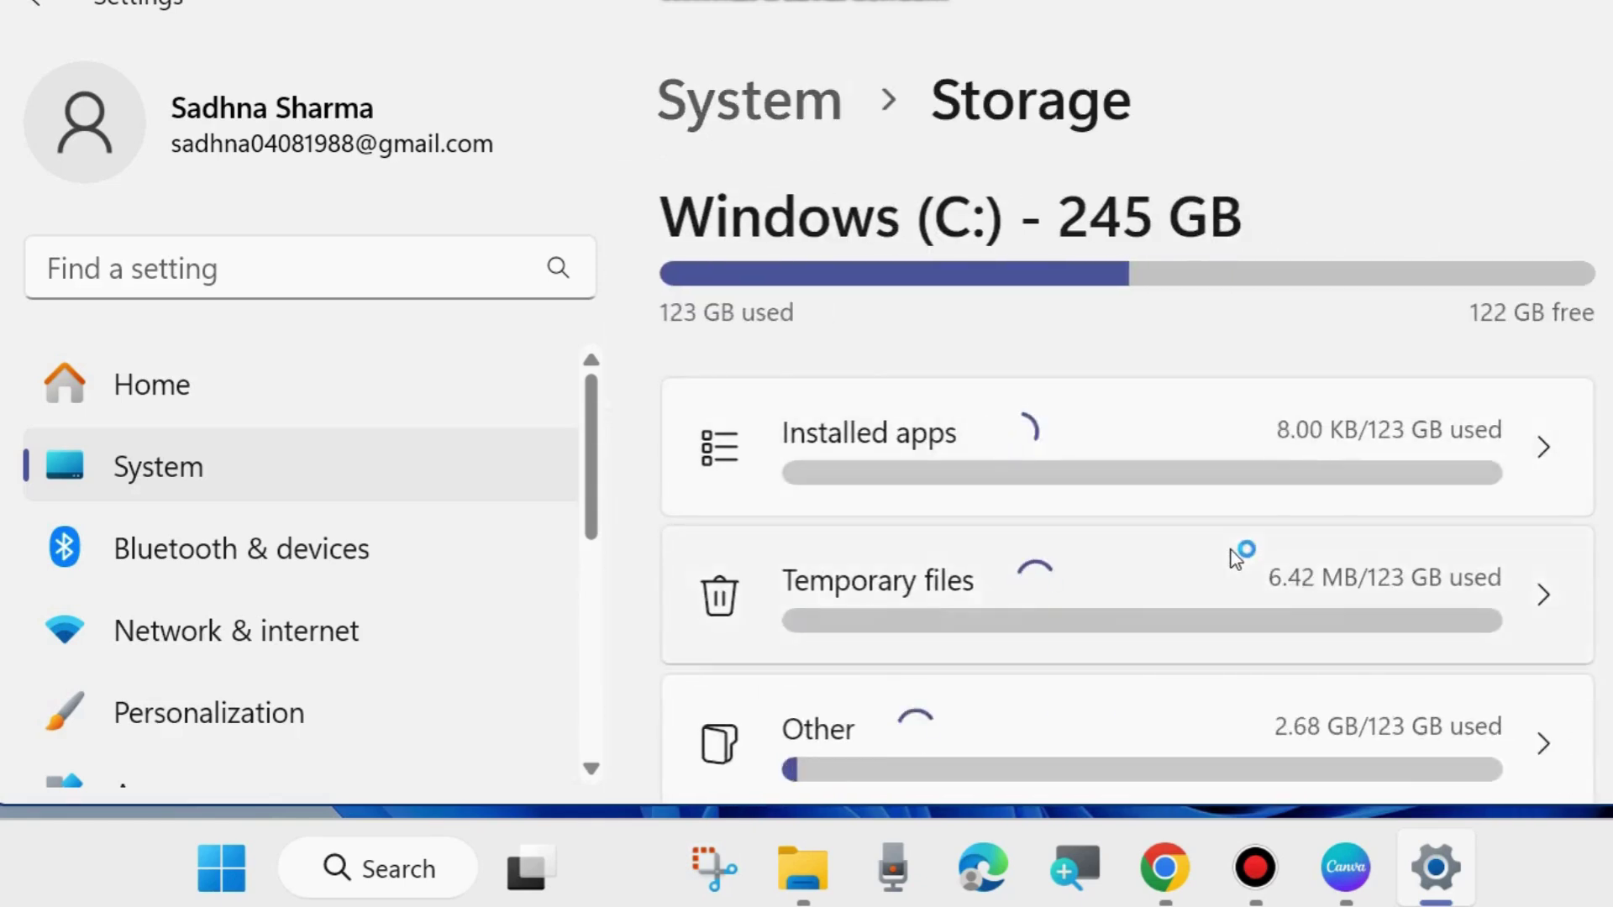
Step: Expand the advanced storage settings, open Where new content is saved and review the default save drive for each content type
{"action": "scroll", "coordinate": [1235, 559], "scroll_direction": "down", "scroll_amount": 5}
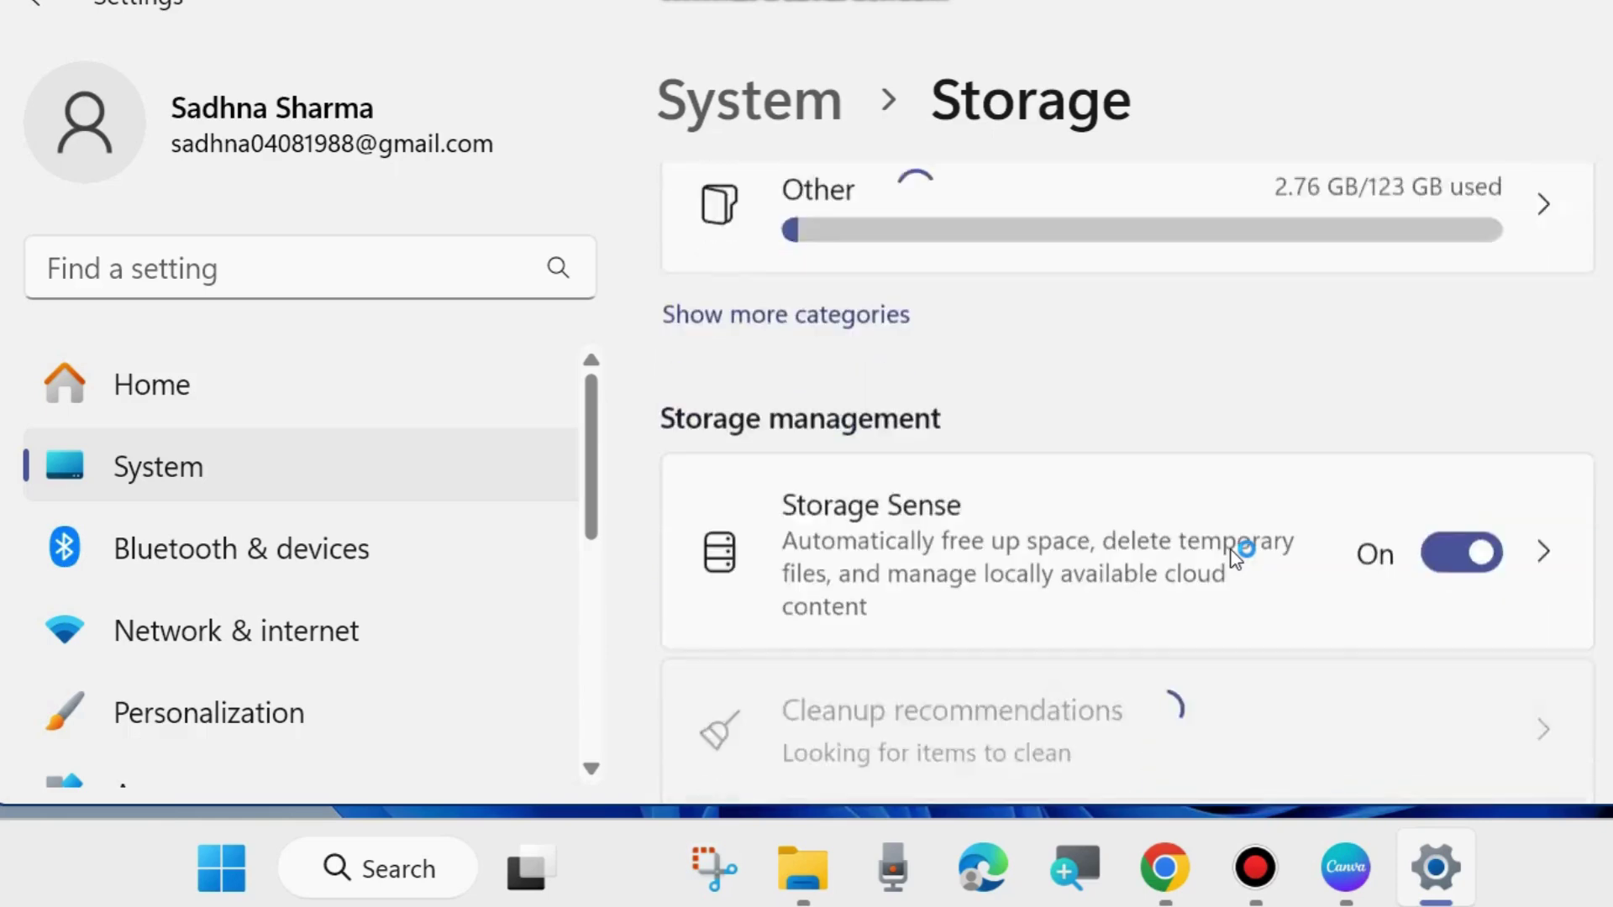
{"action": "scroll", "coordinate": [1236, 554], "scroll_direction": "down", "scroll_amount": 5}
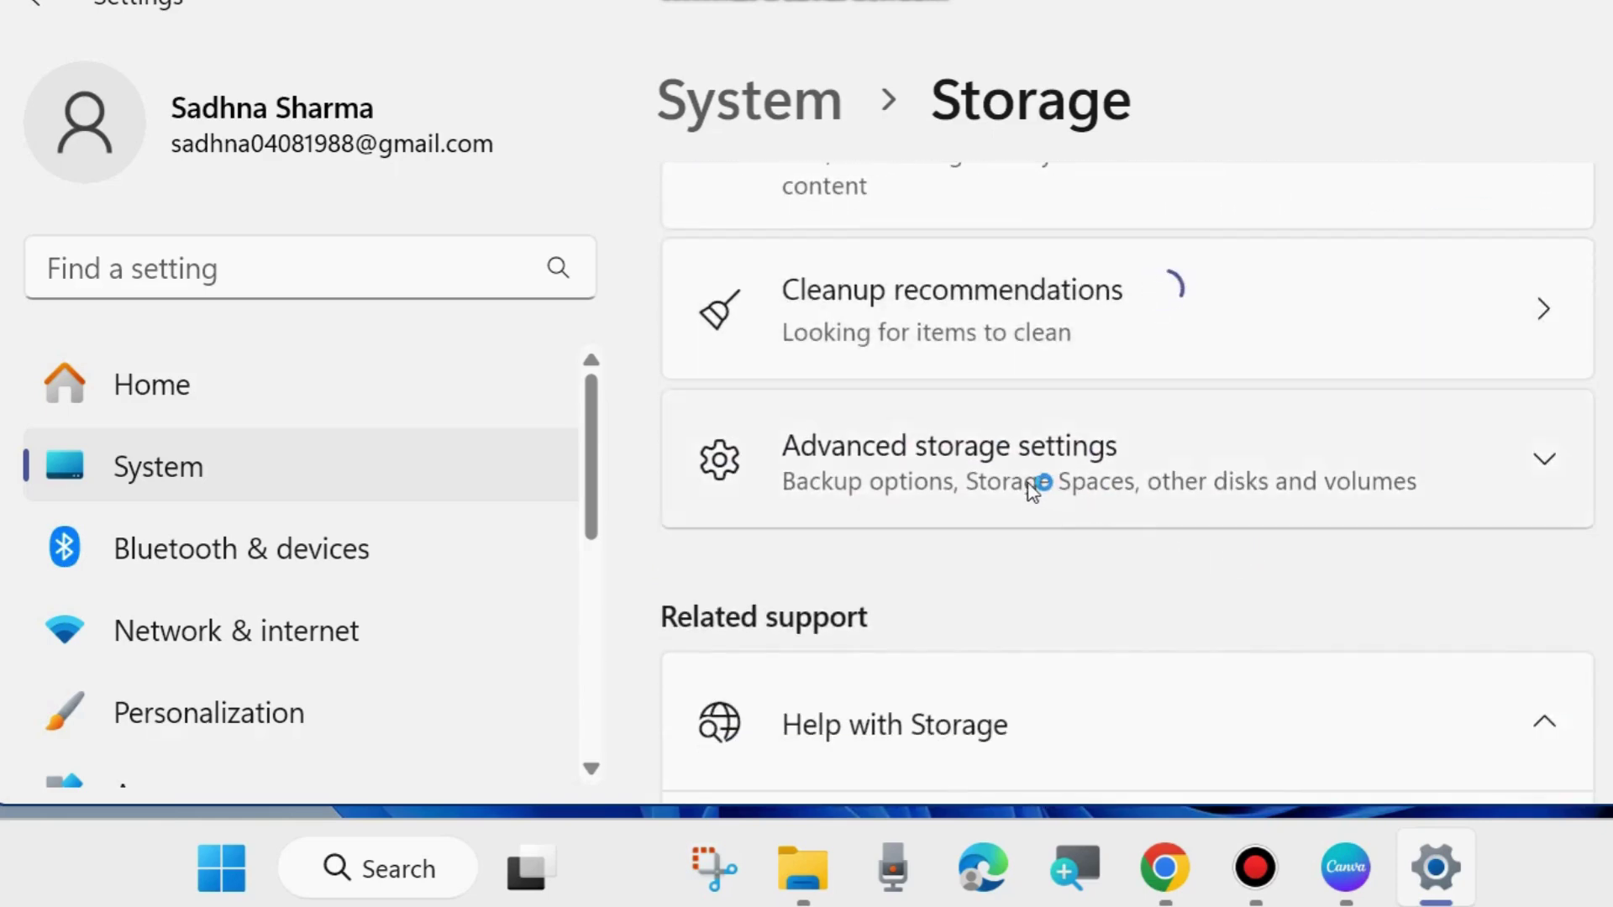
{"action": "left_click", "coordinate": [1203, 487]}
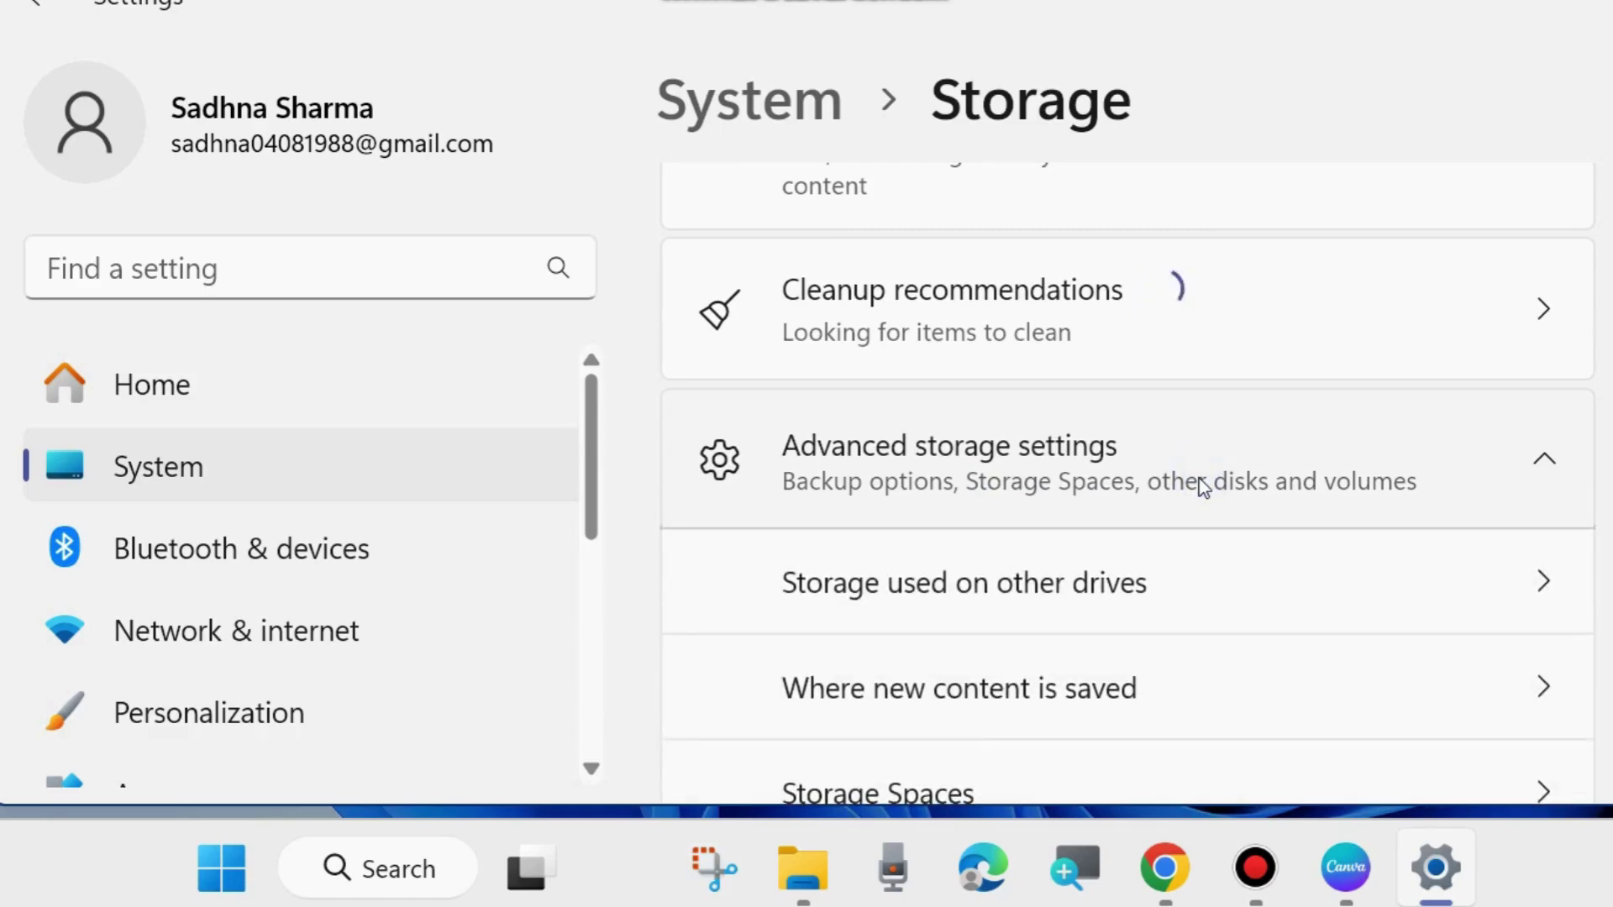
{"action": "scroll", "coordinate": [1203, 487], "scroll_direction": "down", "scroll_amount": 3}
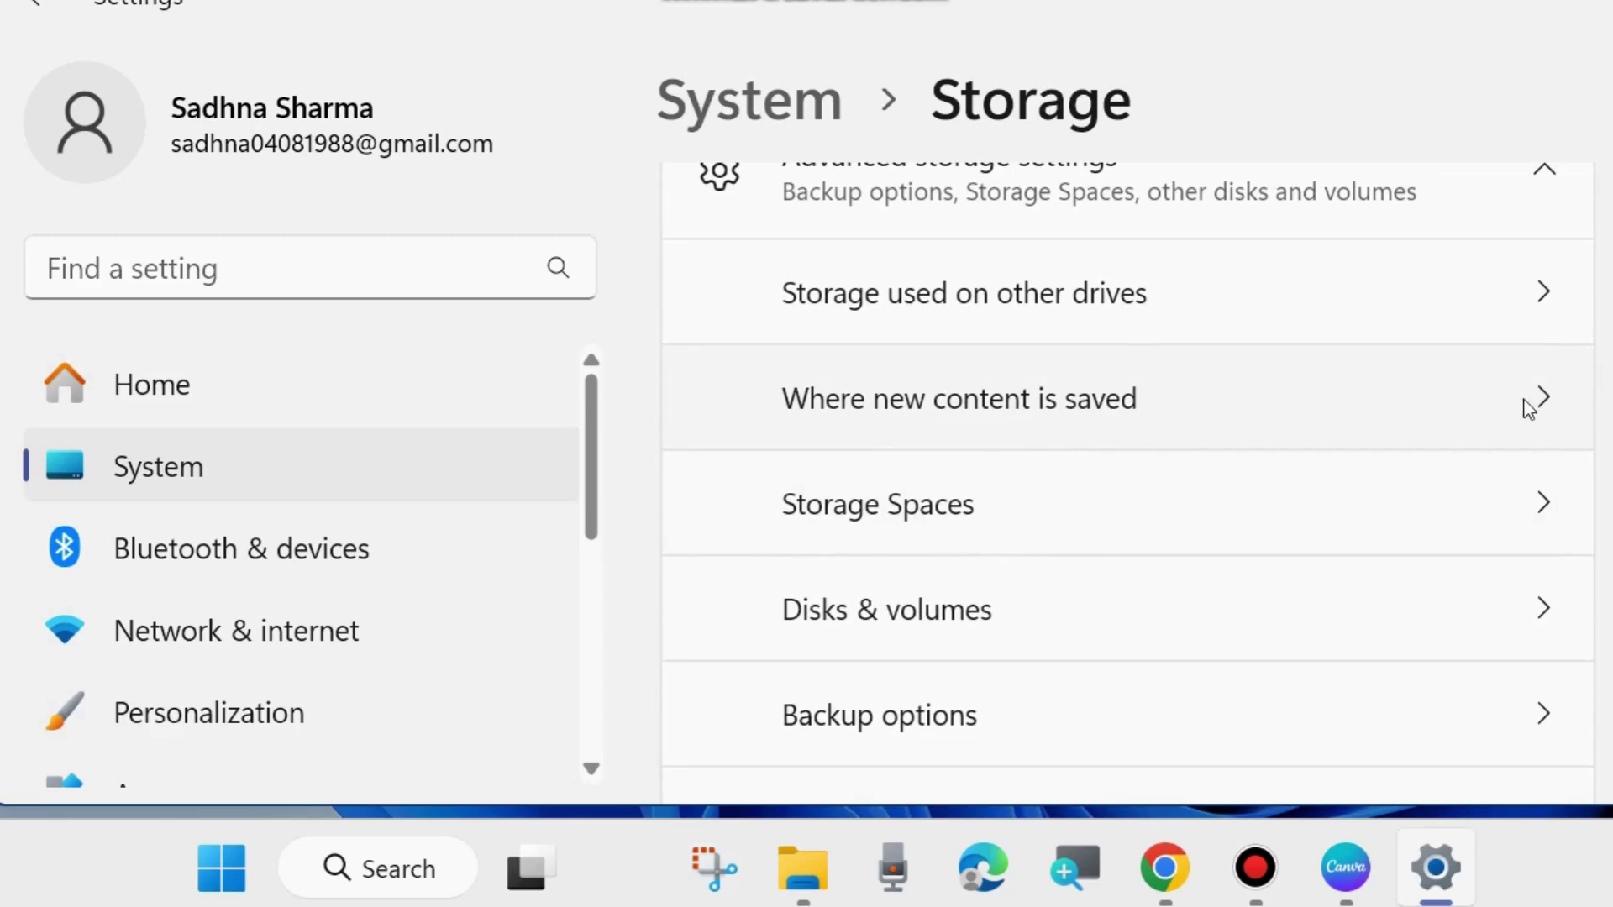
{"action": "left_click", "coordinate": [1548, 401]}
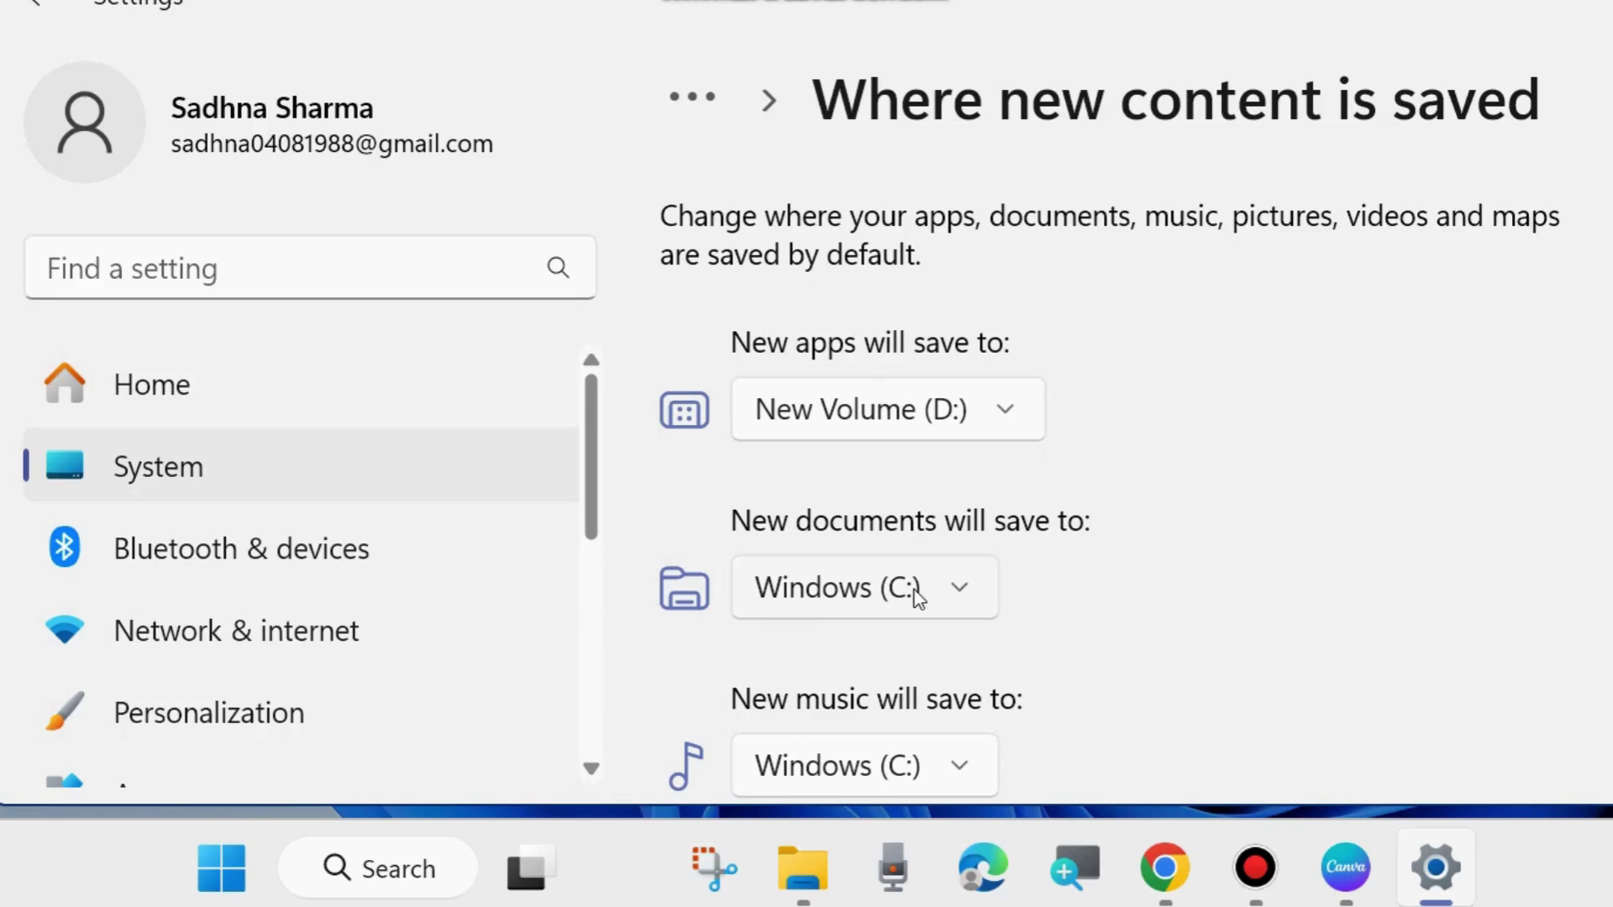
{"action": "scroll", "coordinate": [916, 597], "scroll_direction": "down", "scroll_amount": 2}
{"action": "scroll", "coordinate": [983, 697], "scroll_direction": "down", "scroll_amount": 2}
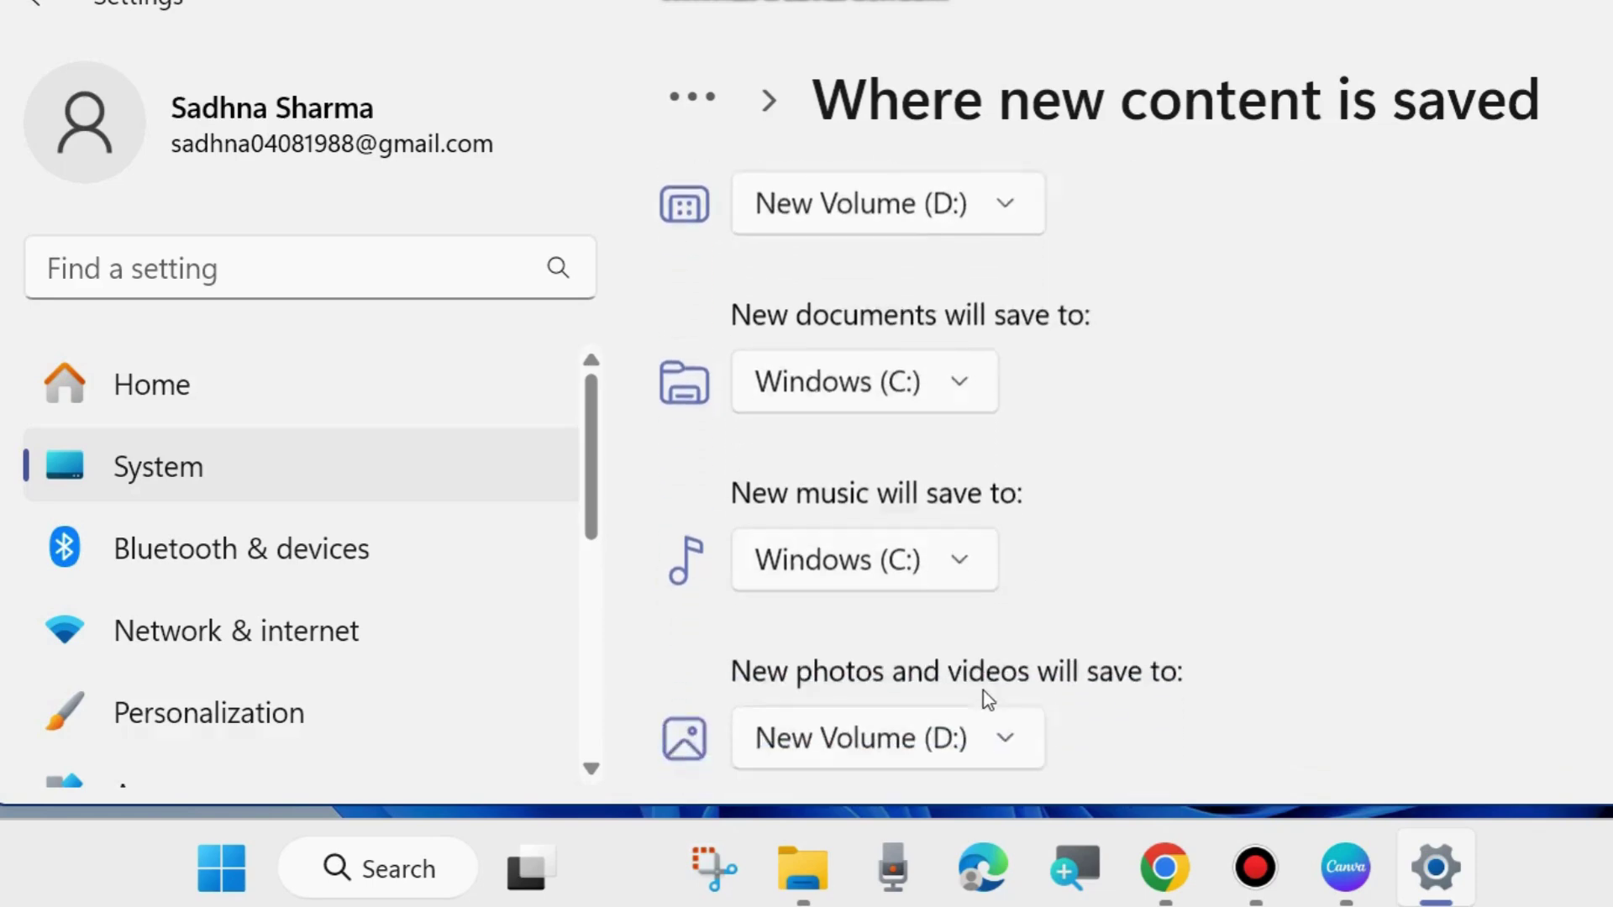
{"action": "scroll", "coordinate": [987, 698], "scroll_direction": "down", "scroll_amount": 2}
{"action": "scroll", "coordinate": [921, 666], "scroll_direction": "down", "scroll_amount": 2}
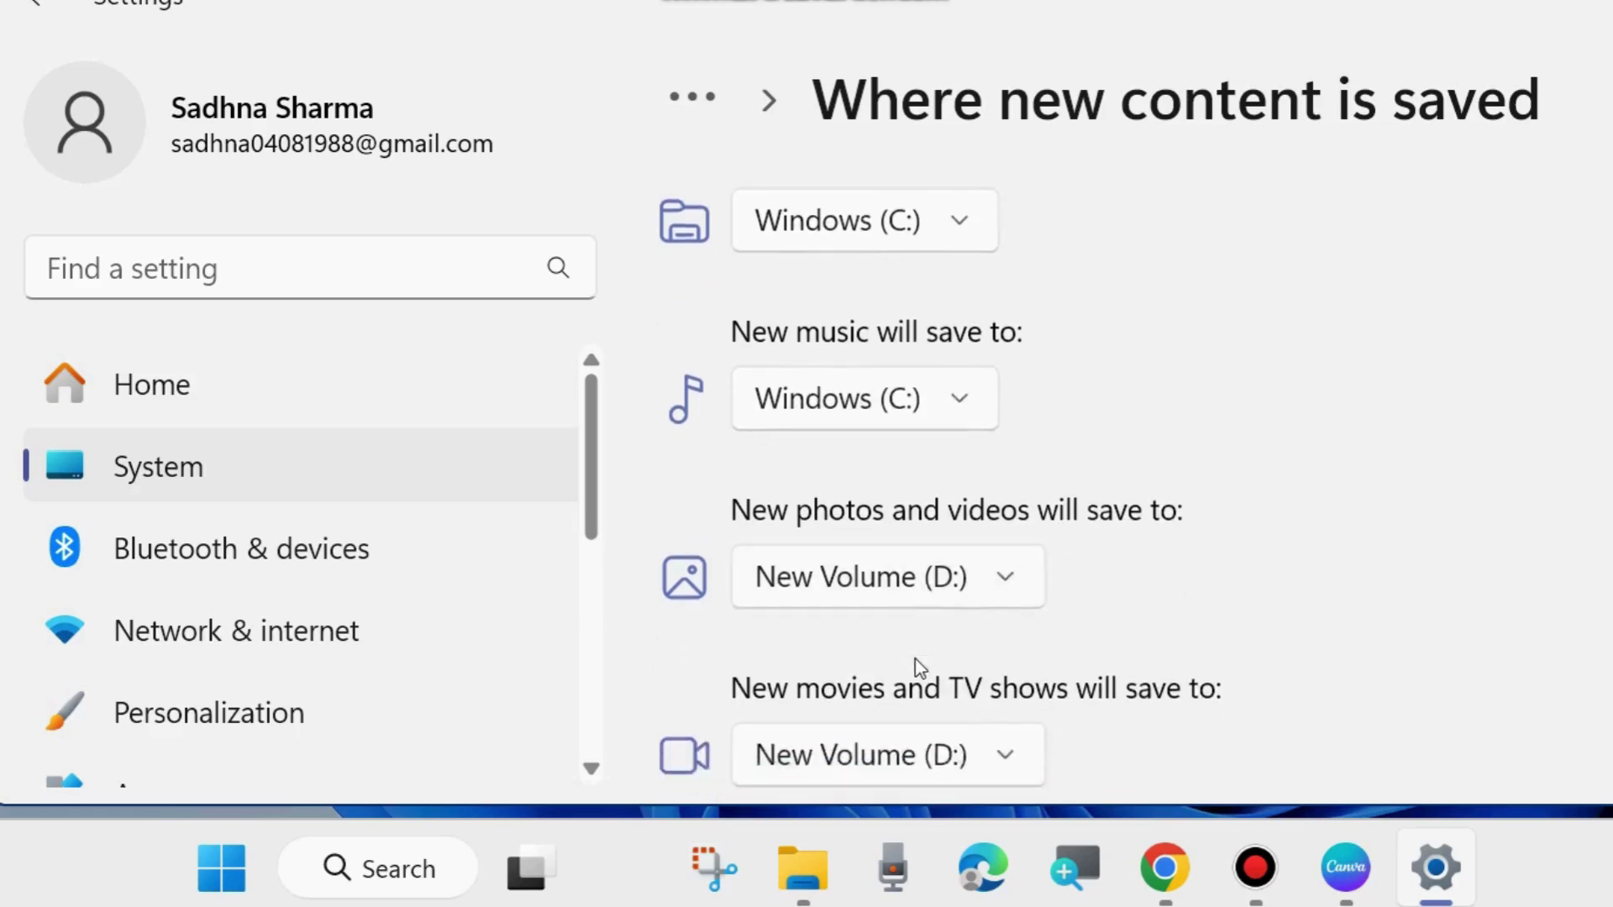
Step: Review the default save drives for music, photos and videos, movies and TV shows, and offline maps
{"action": "scroll", "coordinate": [916, 658], "scroll_direction": "down", "scroll_amount": 2}
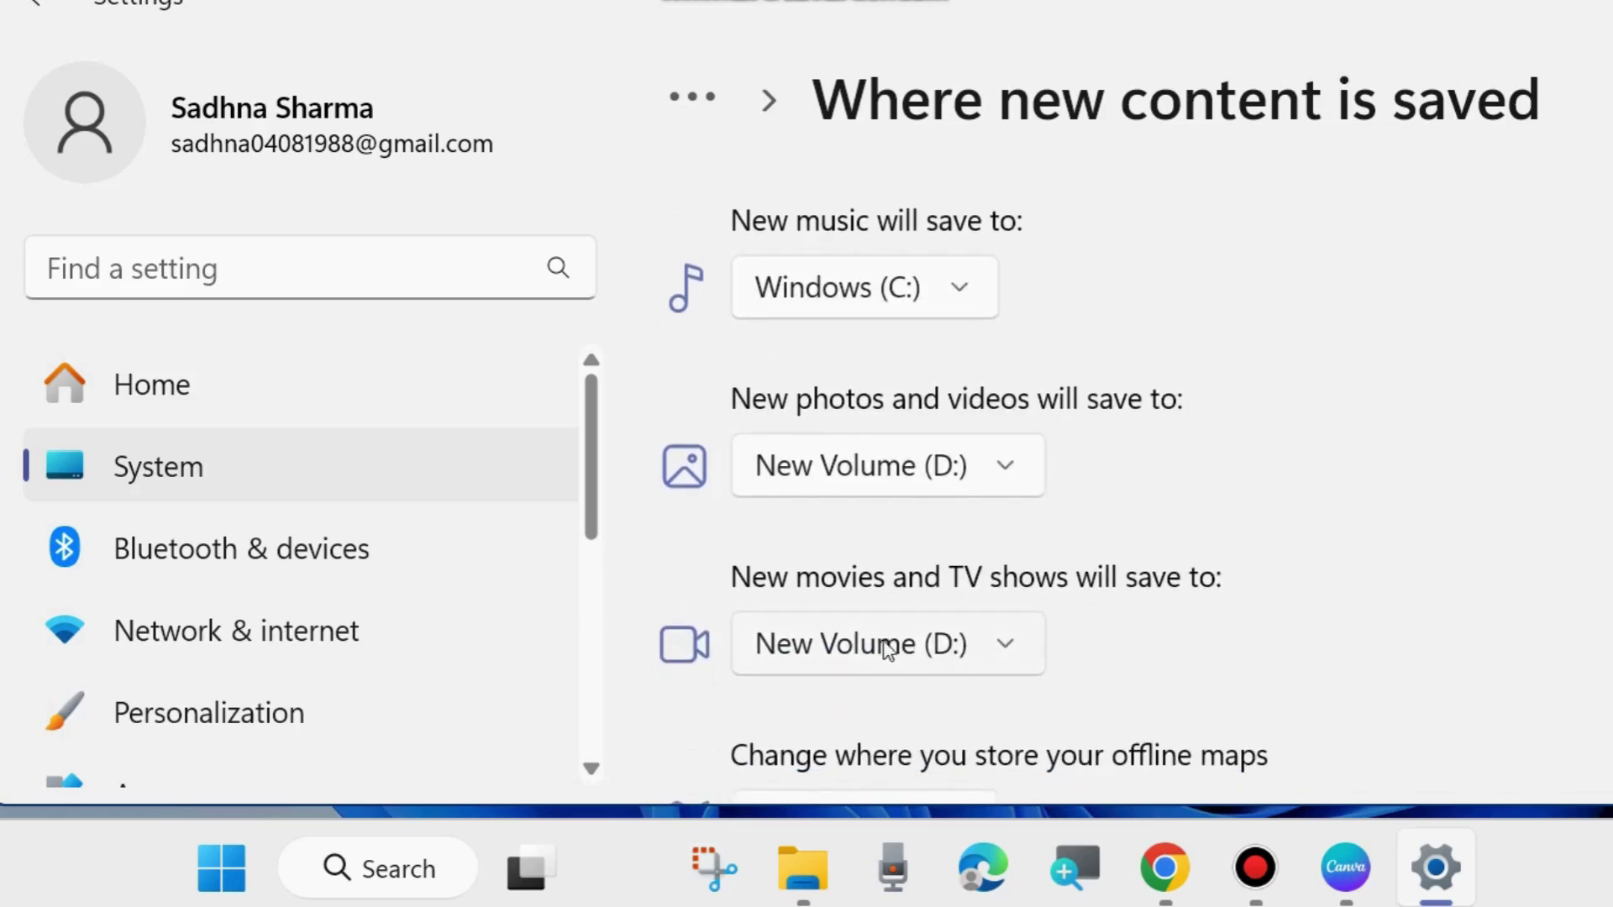
{"action": "scroll", "coordinate": [1005, 664], "scroll_direction": "down", "scroll_amount": 2}
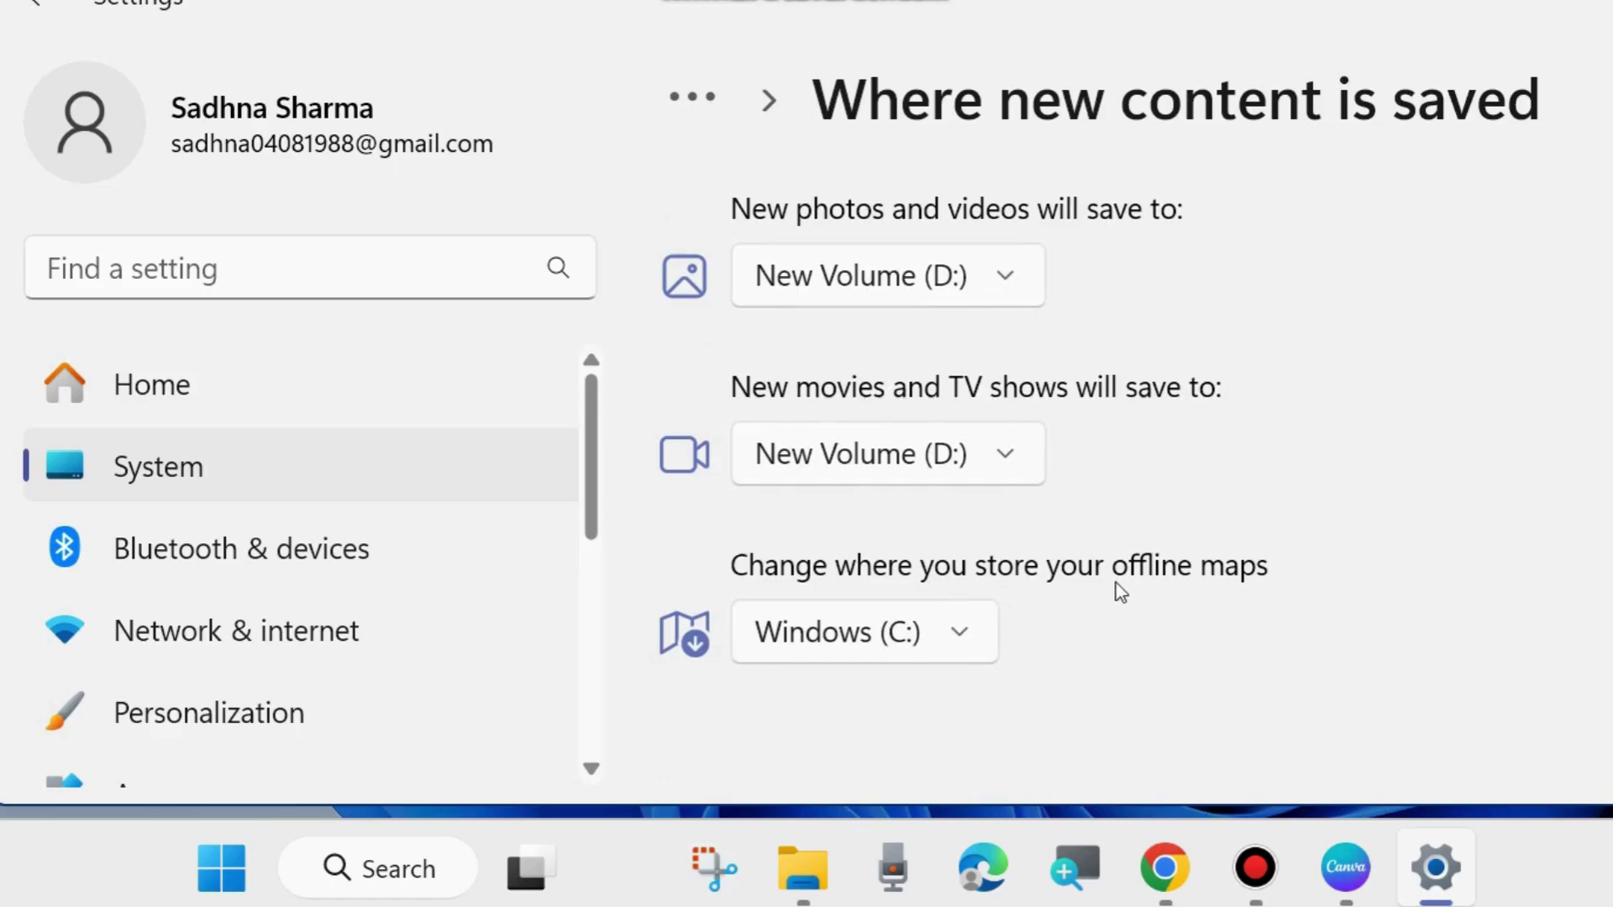
{"action": "scroll", "coordinate": [929, 648], "scroll_direction": "down", "scroll_amount": 1}
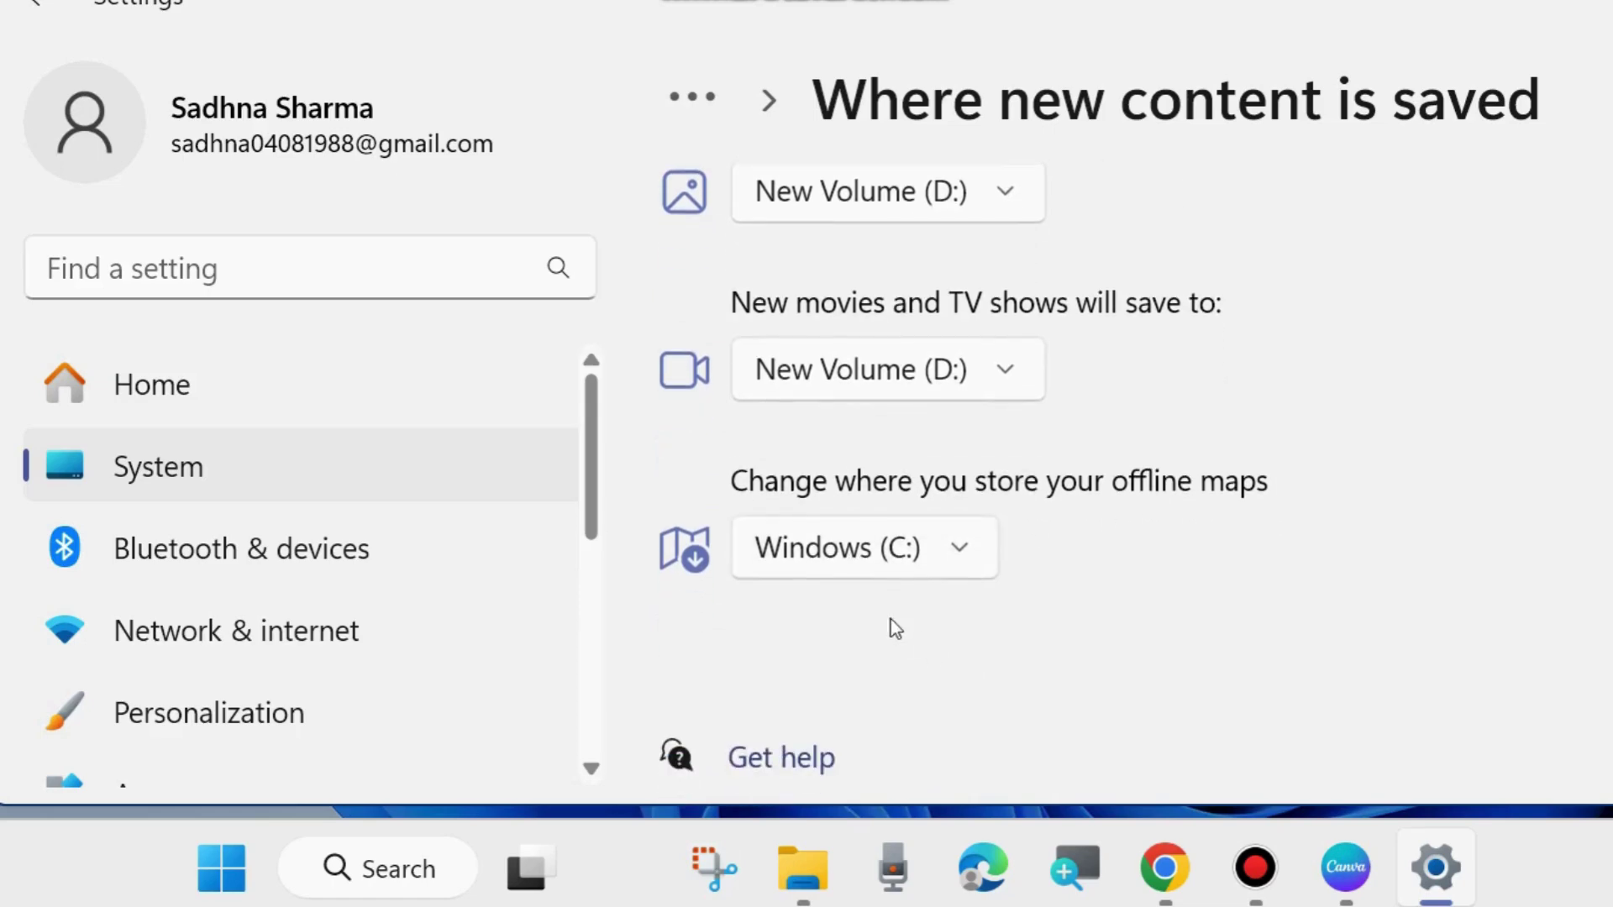
{"action": "scroll", "coordinate": [937, 579], "scroll_direction": "up", "scroll_amount": 9}
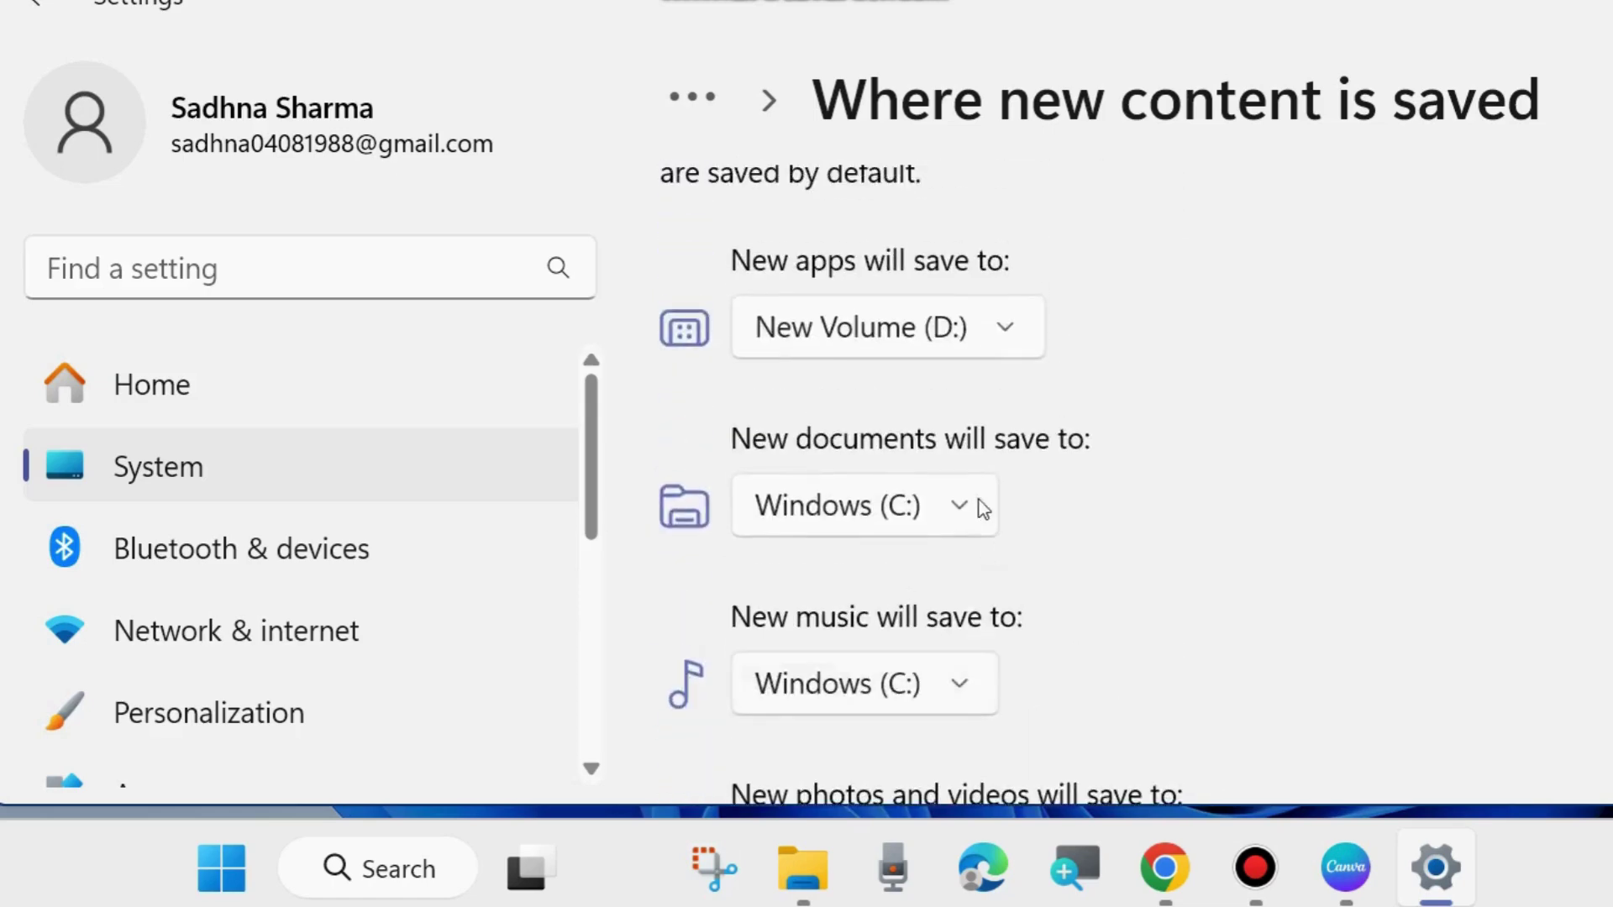
Step: Check the drive choices offered for new apps, documents and music without changing them, and look over the remaining content types
{"action": "left_click", "coordinate": [1006, 412]}
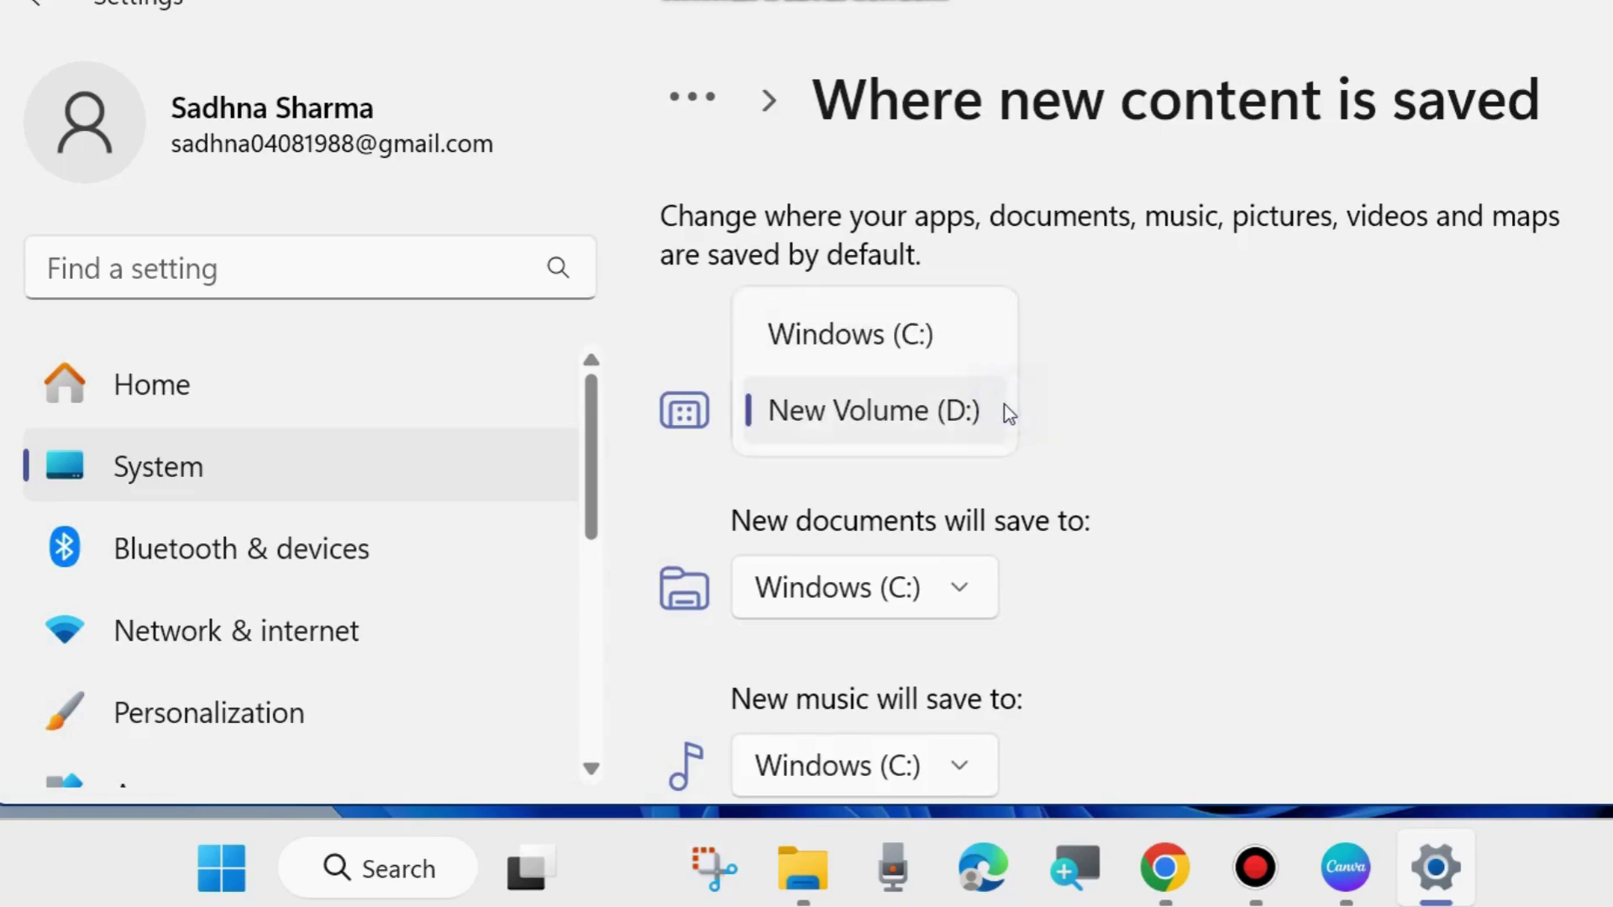
{"action": "left_click", "coordinate": [1167, 452]}
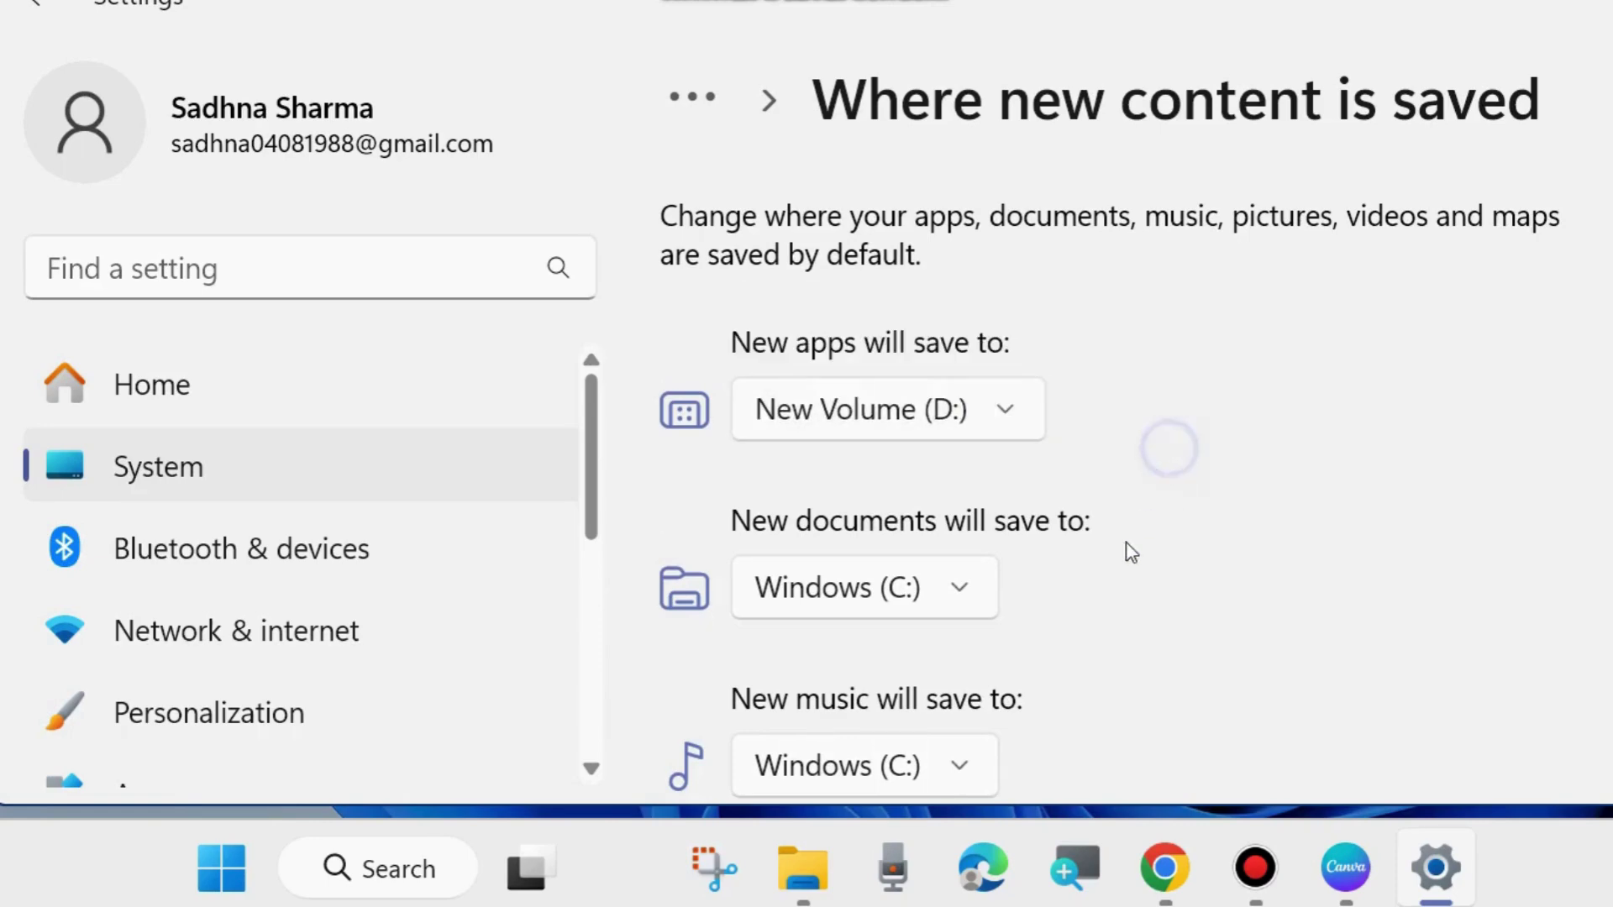
{"action": "left_click", "coordinate": [972, 588]}
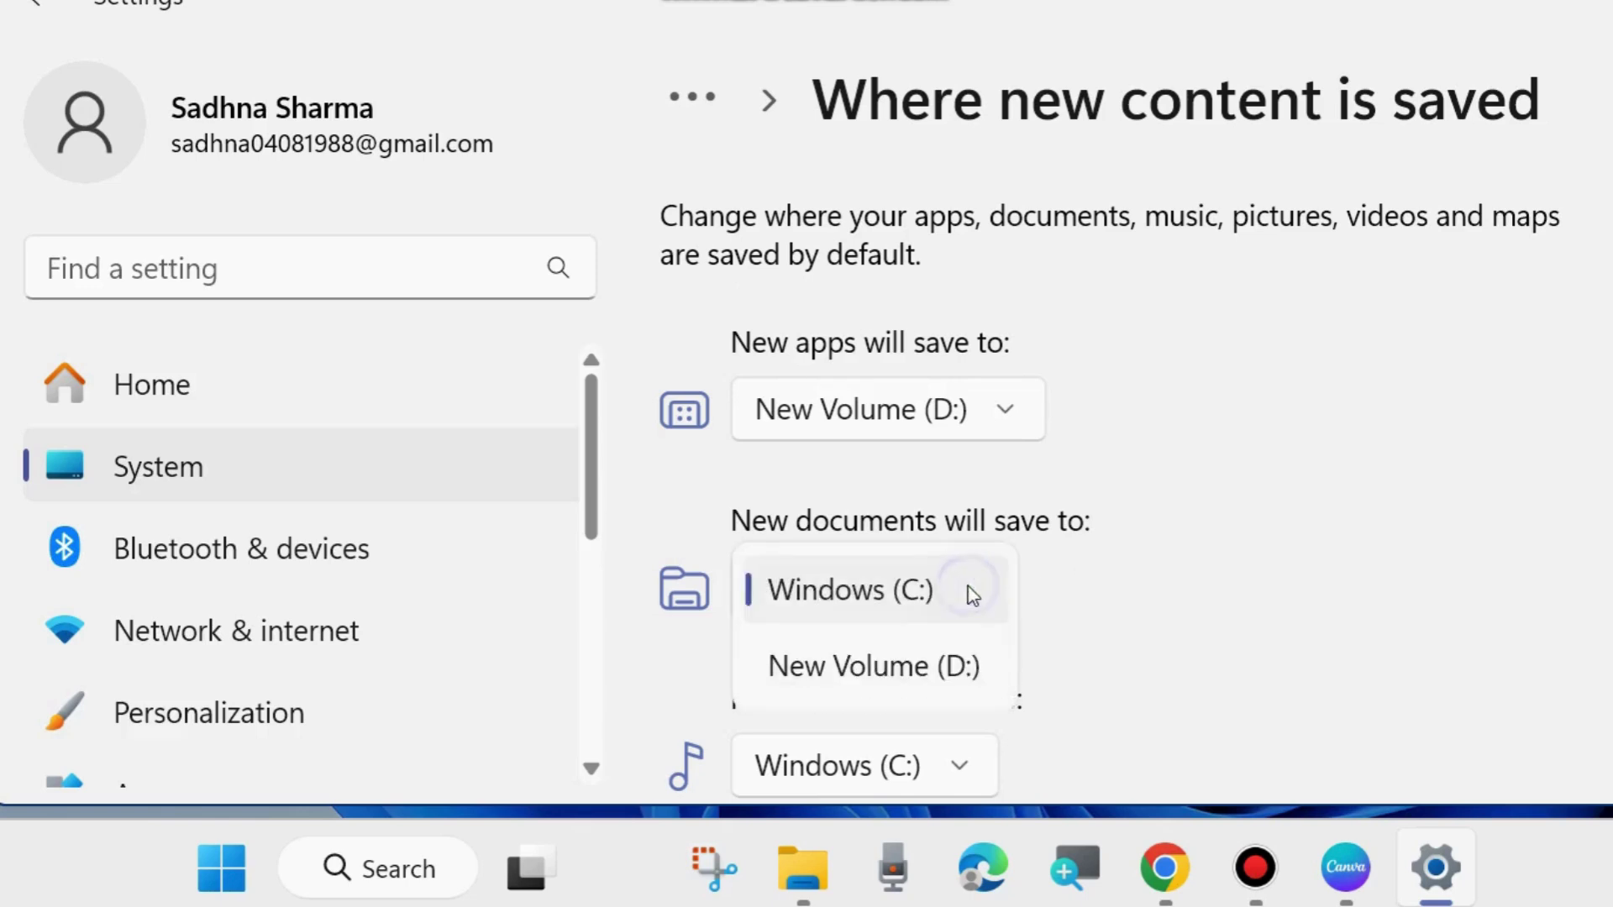
{"action": "left_click", "coordinate": [1201, 598]}
{"action": "scroll", "coordinate": [1189, 626], "scroll_direction": "down", "scroll_amount": 2}
{"action": "left_click", "coordinate": [960, 479]}
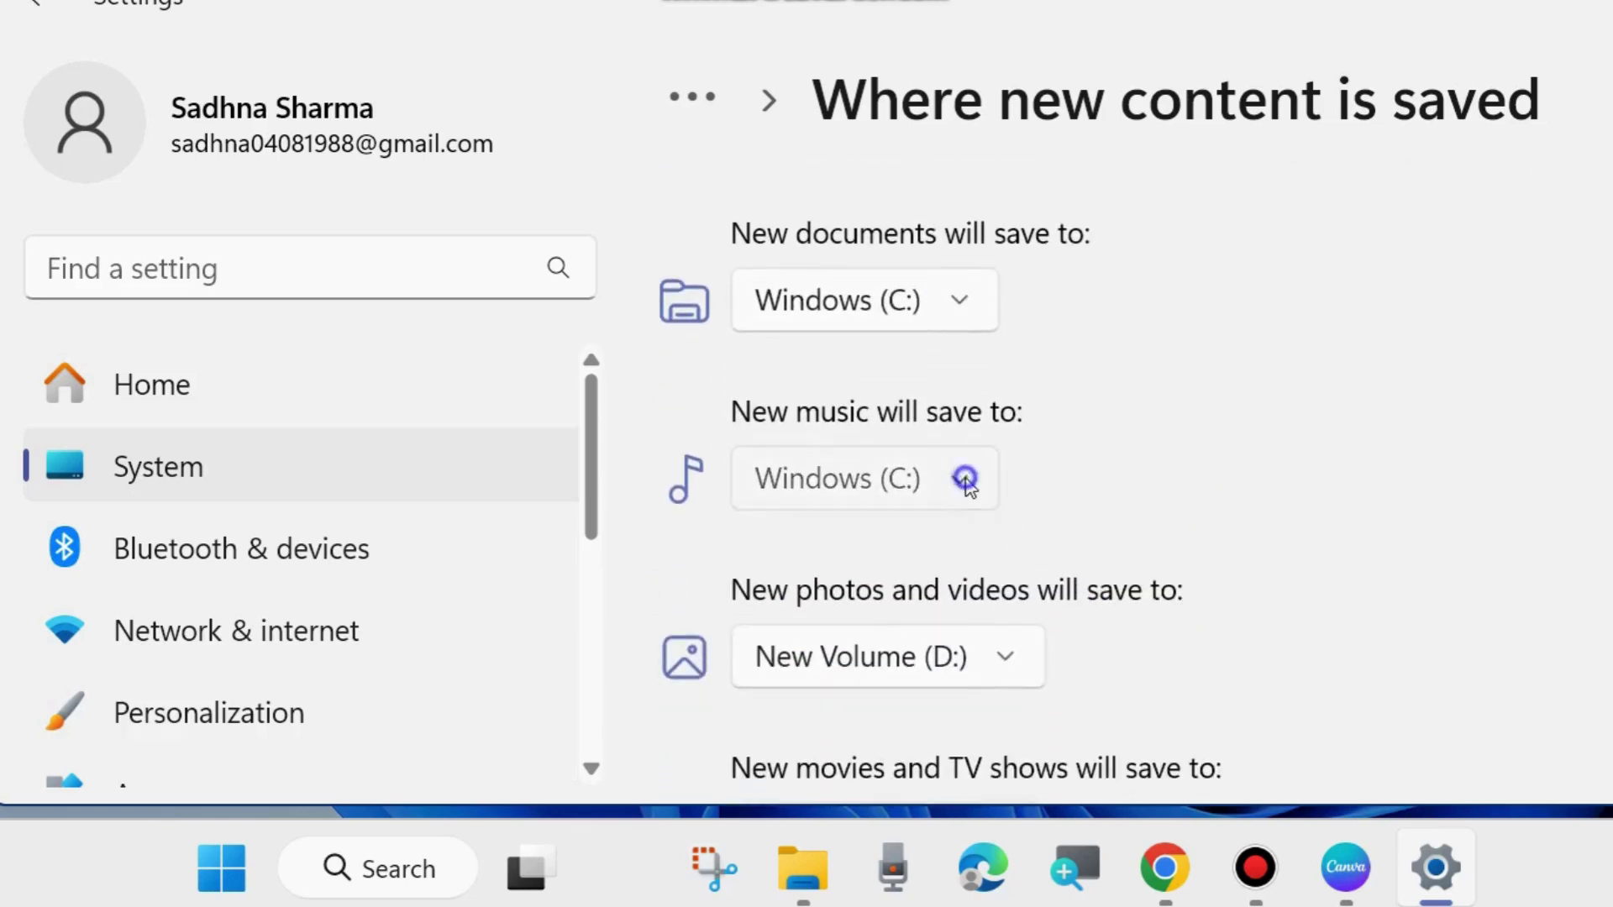
{"action": "left_click", "coordinate": [1191, 508]}
{"action": "scroll", "coordinate": [1247, 635], "scroll_direction": "down", "scroll_amount": 3}
{"action": "scroll", "coordinate": [1242, 637], "scroll_direction": "down", "scroll_amount": 1}
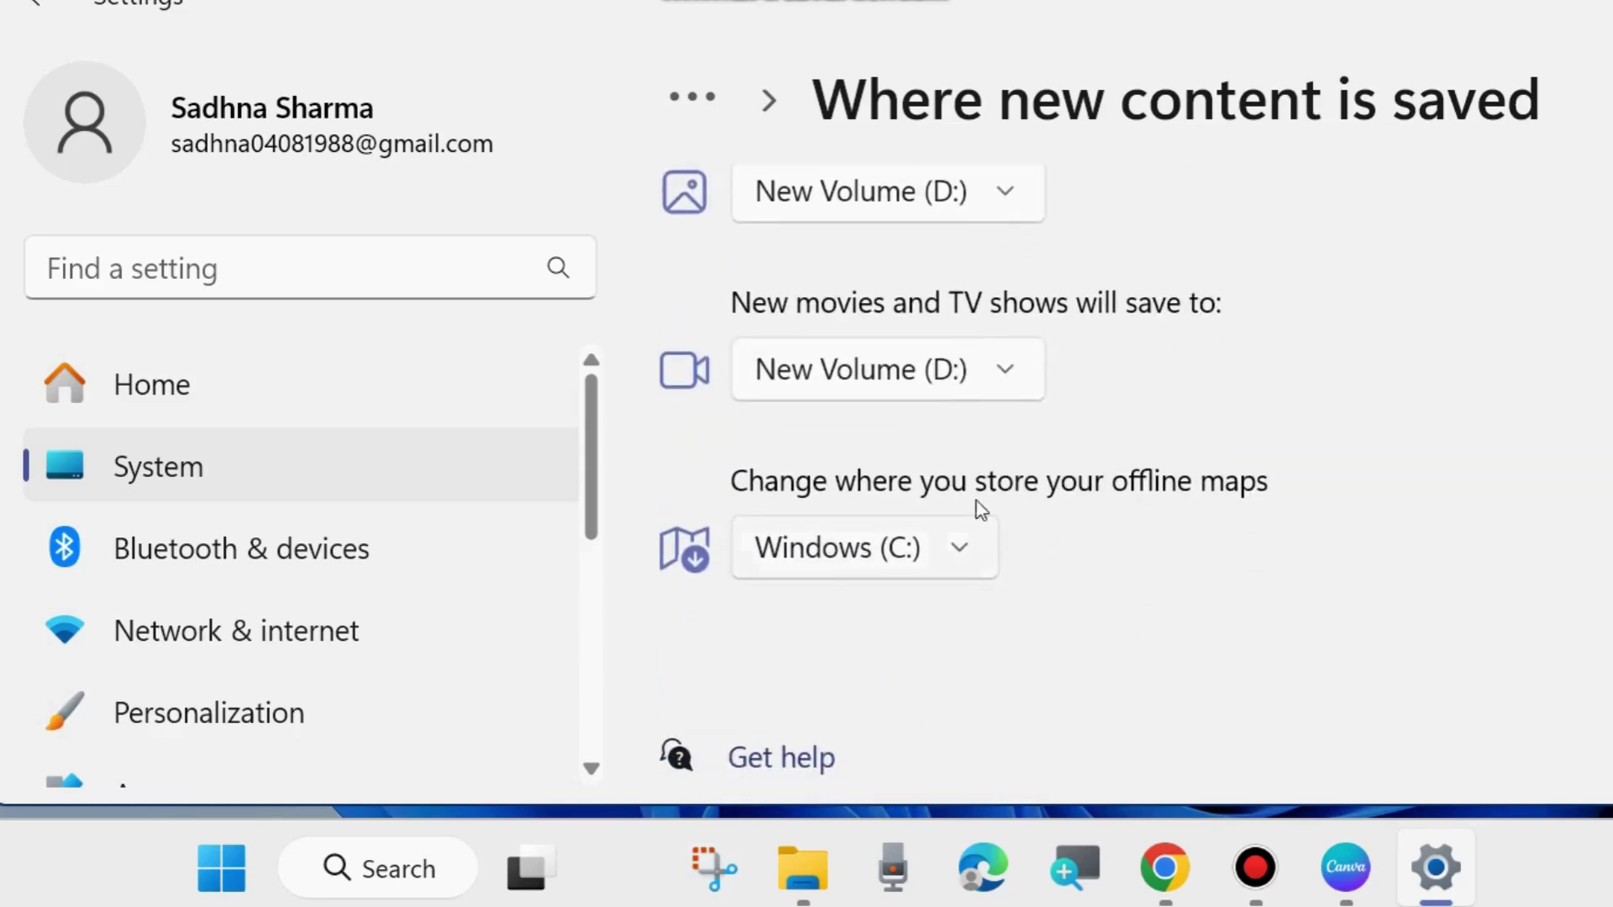
{"action": "scroll", "coordinate": [884, 550], "scroll_direction": "up", "scroll_amount": 6}
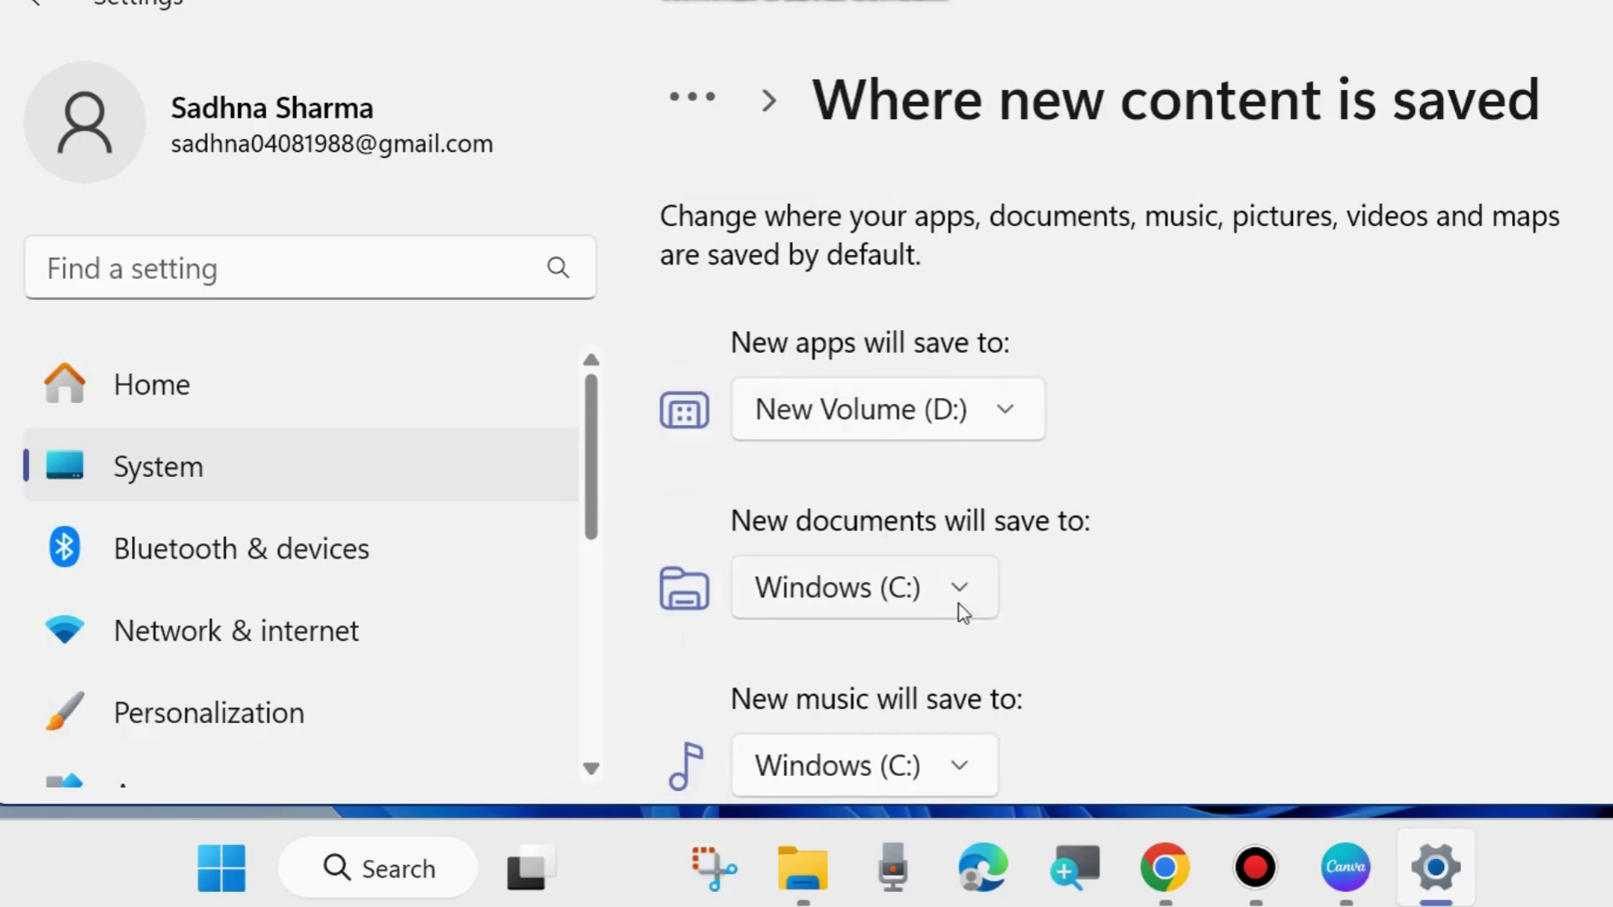
{"action": "scroll", "coordinate": [1224, 489], "scroll_direction": "down", "scroll_amount": 3}
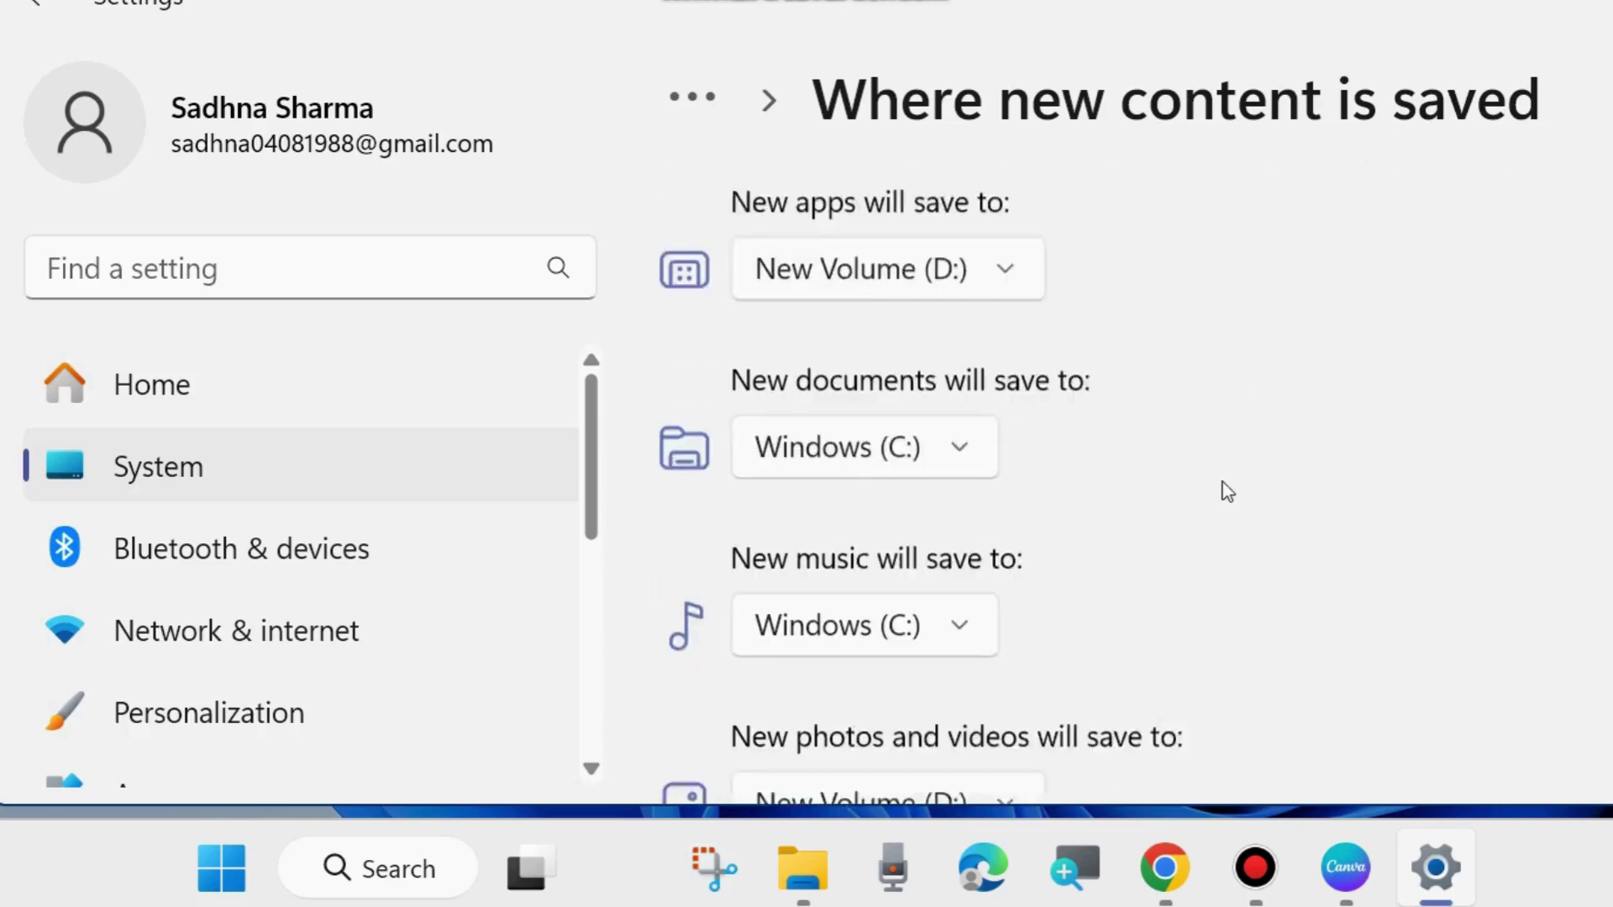
Step: Return to the Storage page, look through the entries under Advanced storage settings, and close the Settings window
{"action": "left_click", "coordinate": [35, 5]}
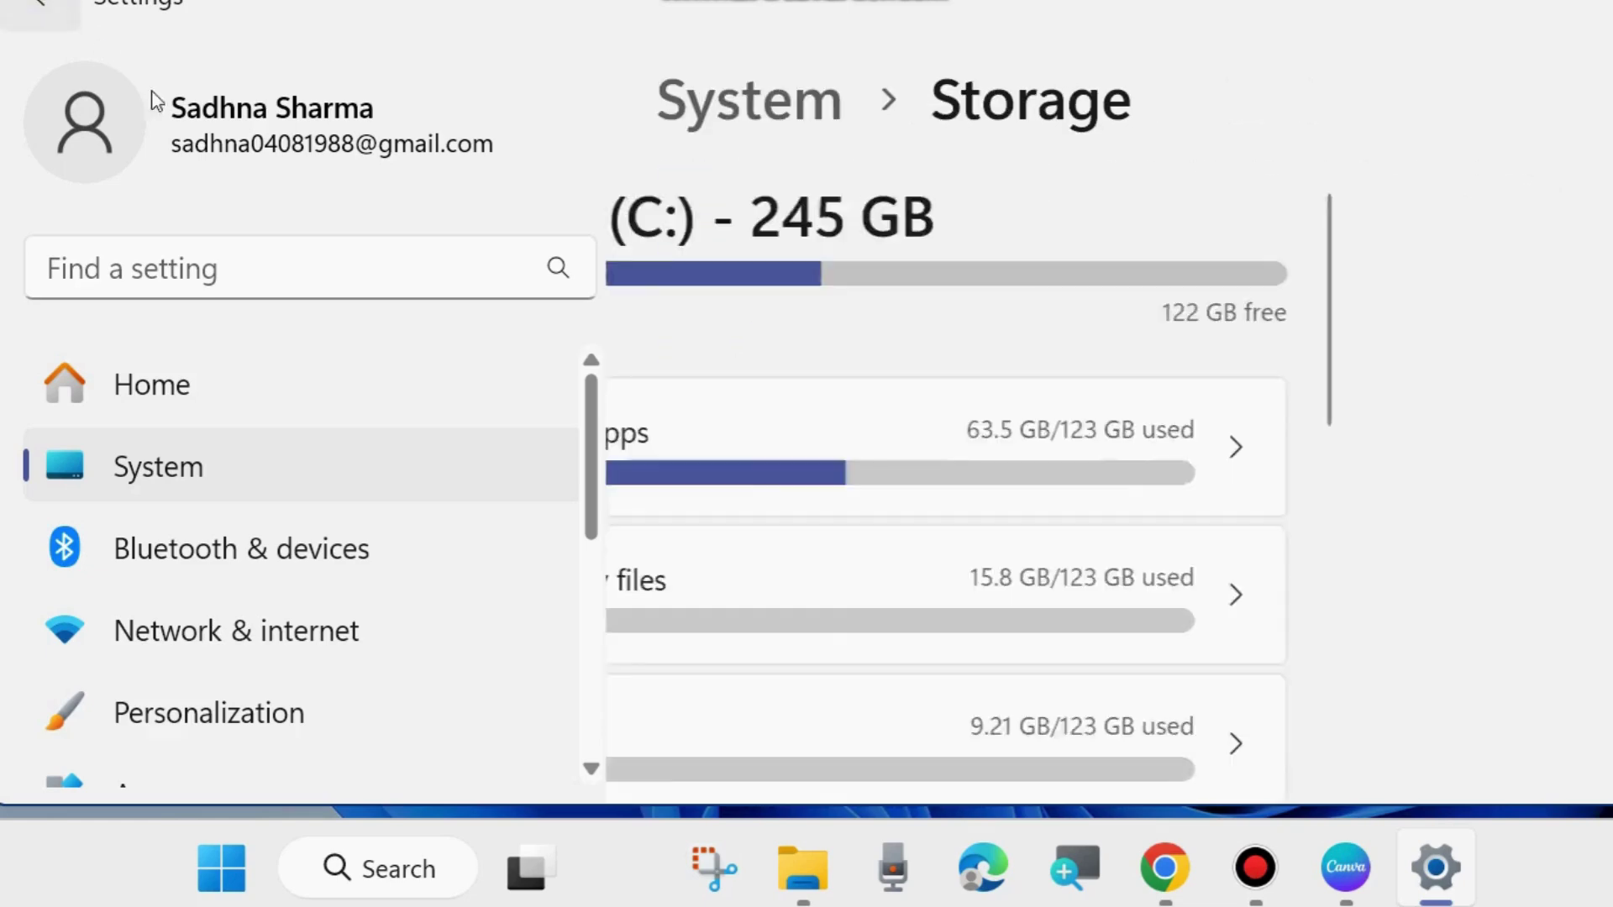
{"action": "scroll", "coordinate": [1235, 445], "scroll_direction": "down", "scroll_amount": 3}
{"action": "scroll", "coordinate": [1159, 496], "scroll_direction": "down", "scroll_amount": 5}
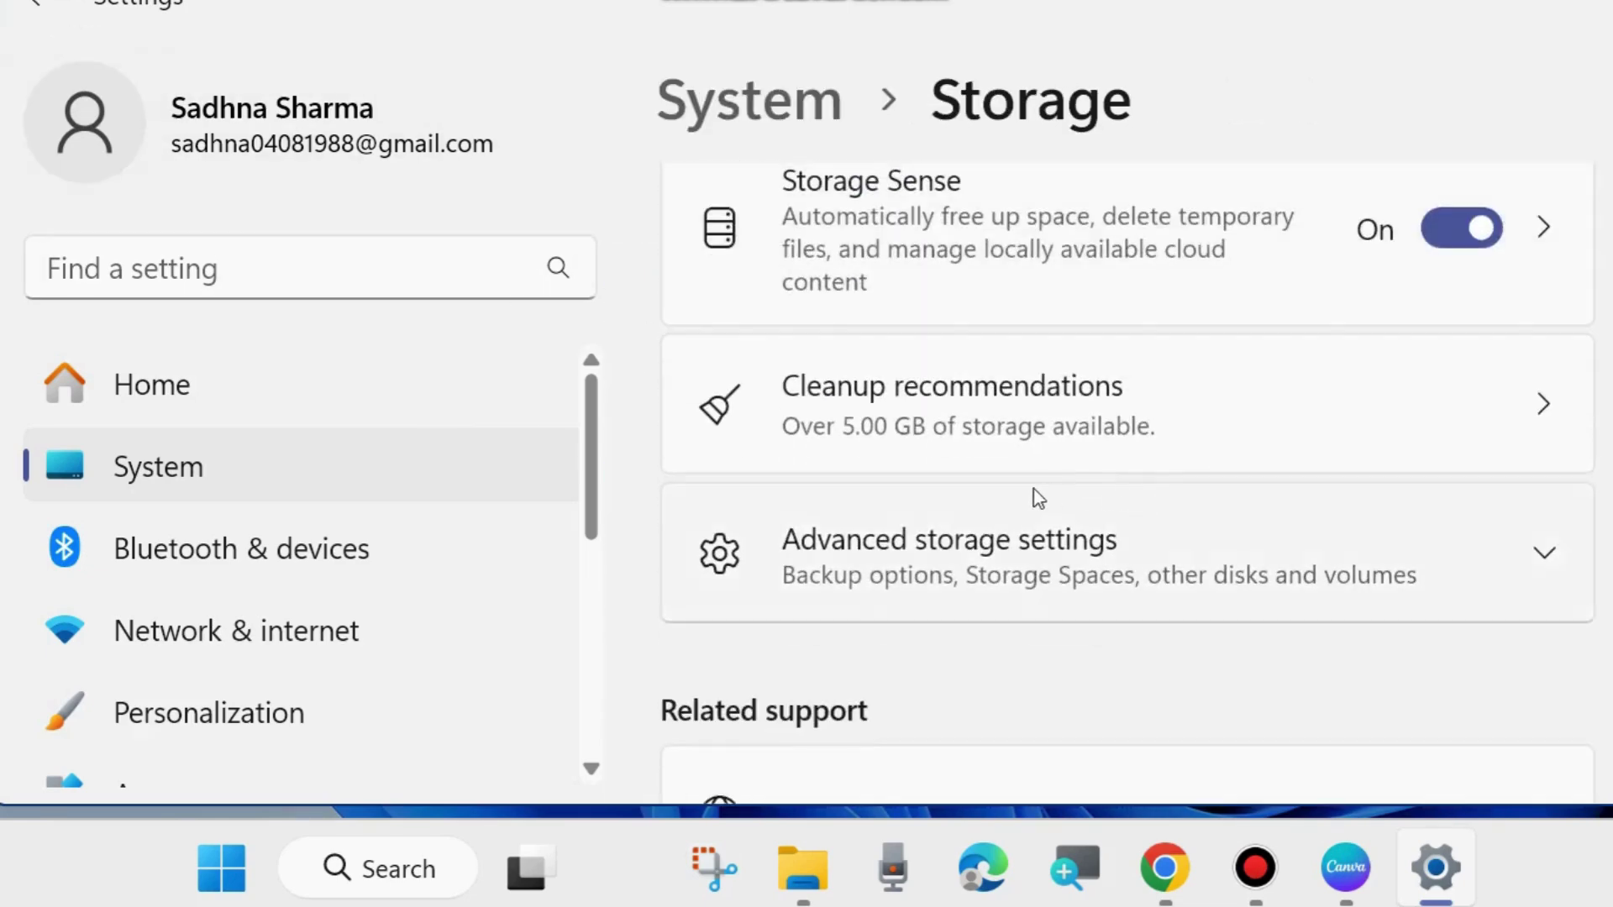
{"action": "left_click", "coordinate": [970, 559]}
{"action": "scroll", "coordinate": [1012, 543], "scroll_direction": "down", "scroll_amount": 4}
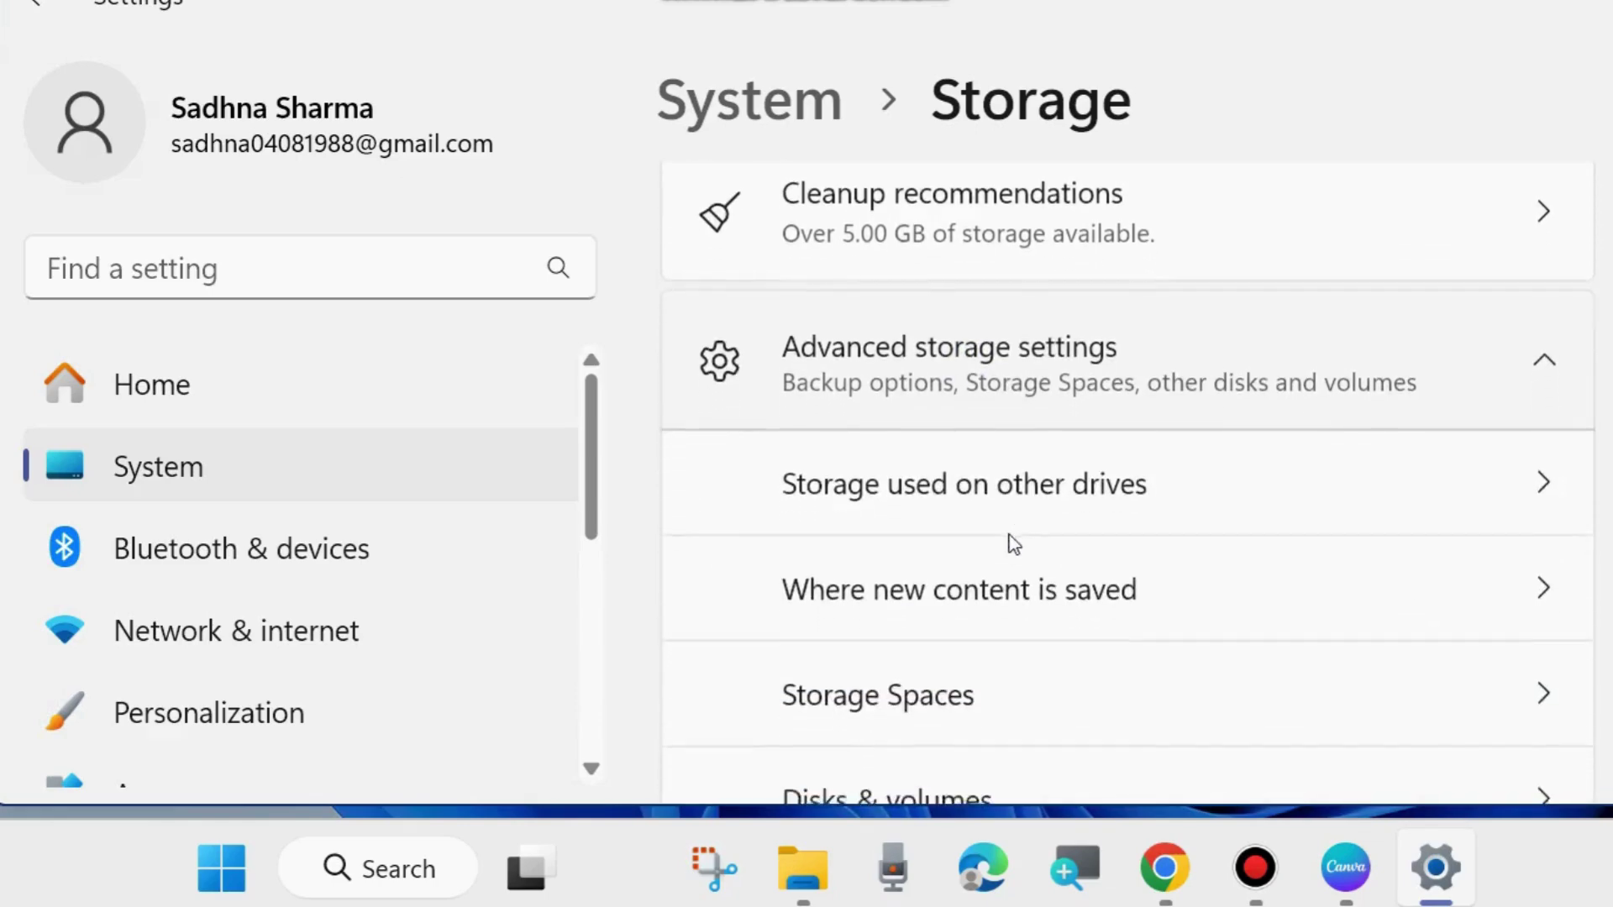
{"action": "scroll", "coordinate": [1161, 544], "scroll_direction": "down", "scroll_amount": 3}
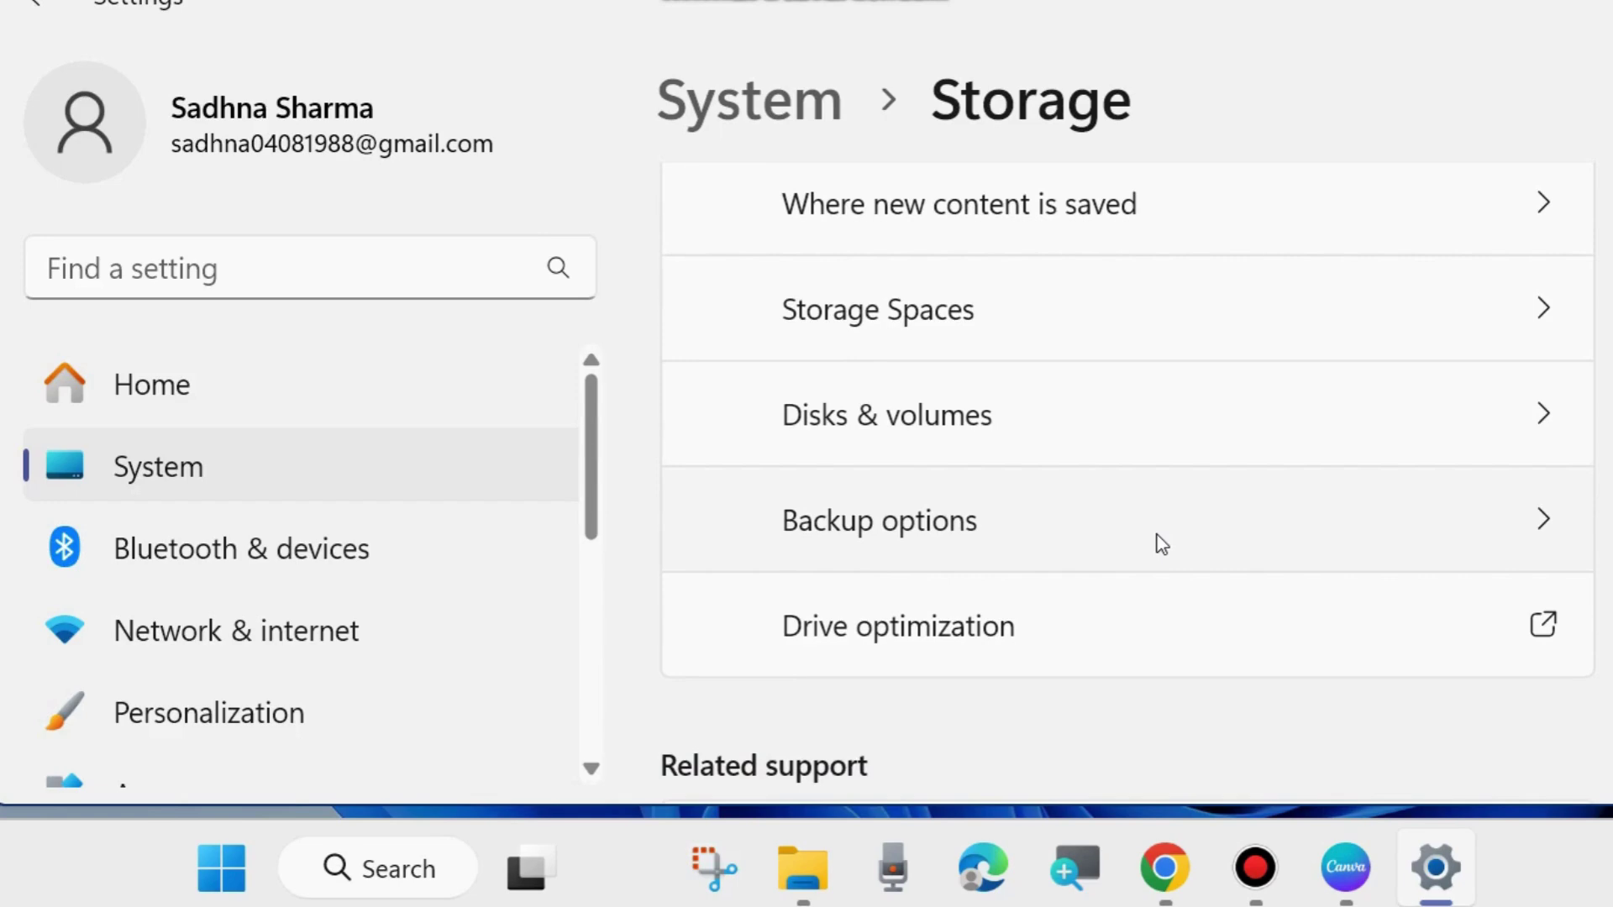
{"action": "scroll", "coordinate": [1162, 545], "scroll_direction": "down", "scroll_amount": 2}
{"action": "scroll", "coordinate": [1159, 544], "scroll_direction": "up", "scroll_amount": 9}
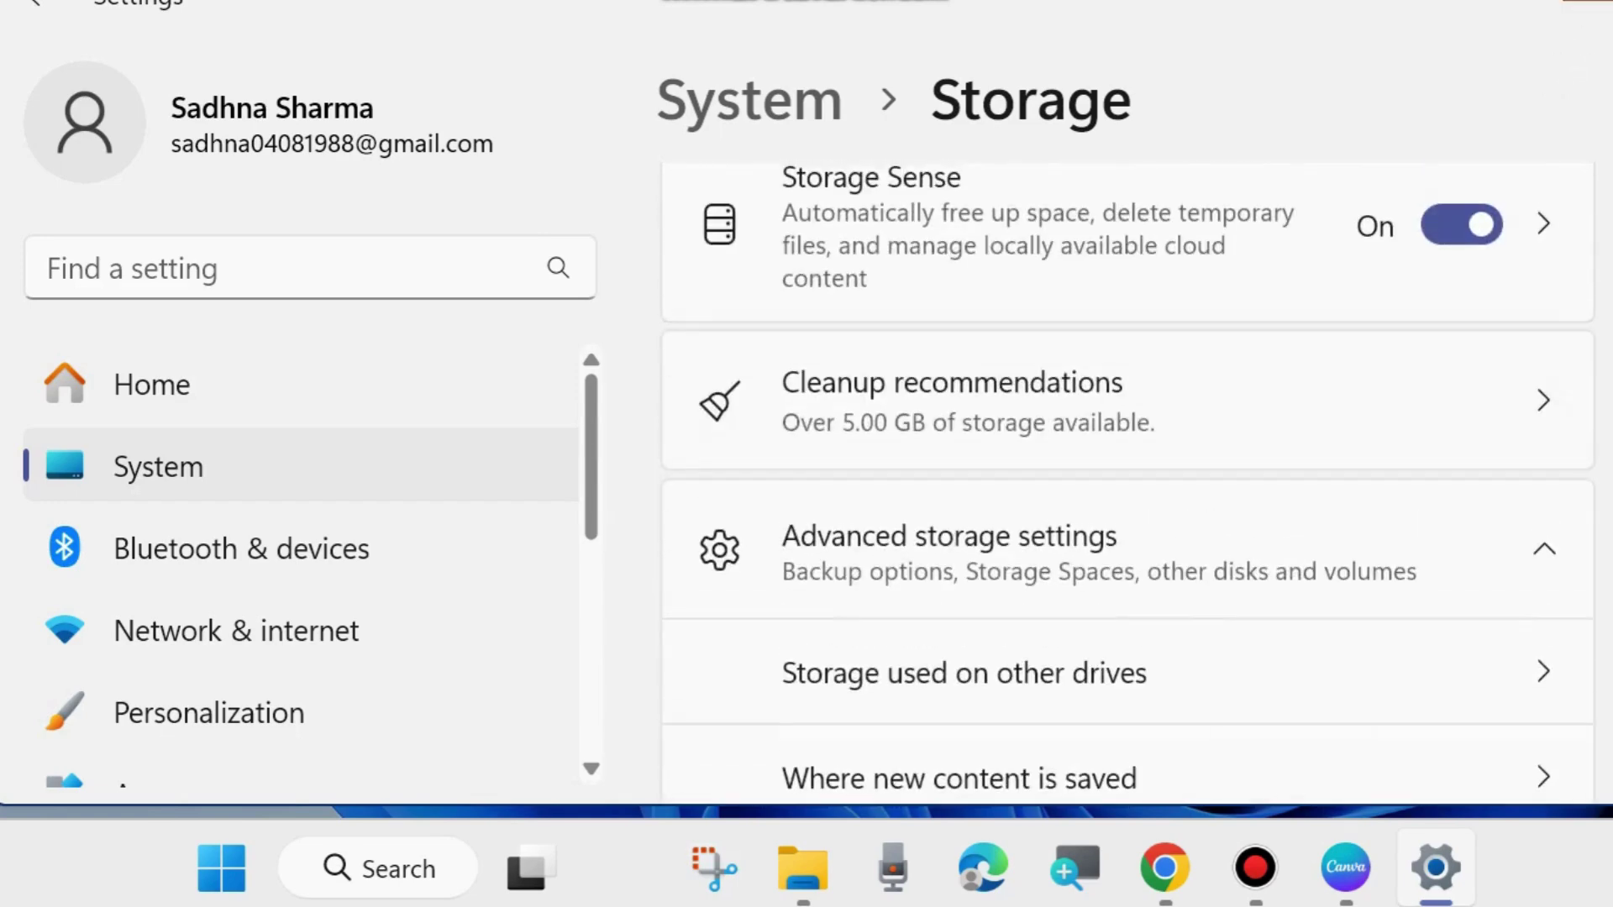
{"action": "left_click", "coordinate": [1587, 1]}
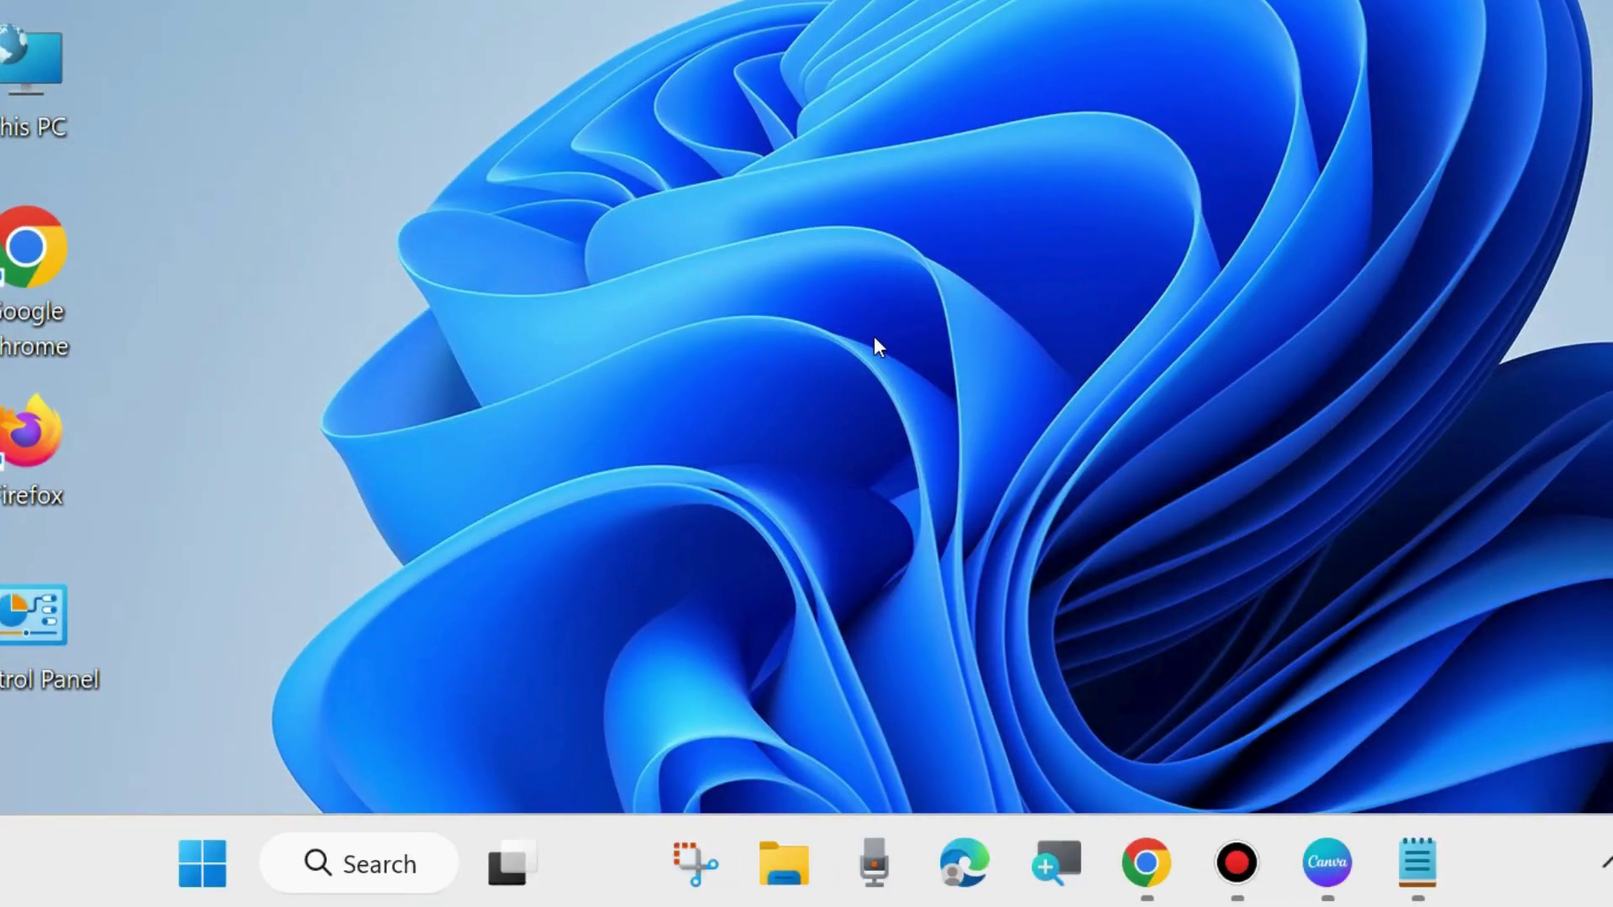
Step: Open File Explorer at This PC and bring up the Folder Options dialog, moved so its upper part is visible
{"action": "left_click", "coordinate": [783, 856]}
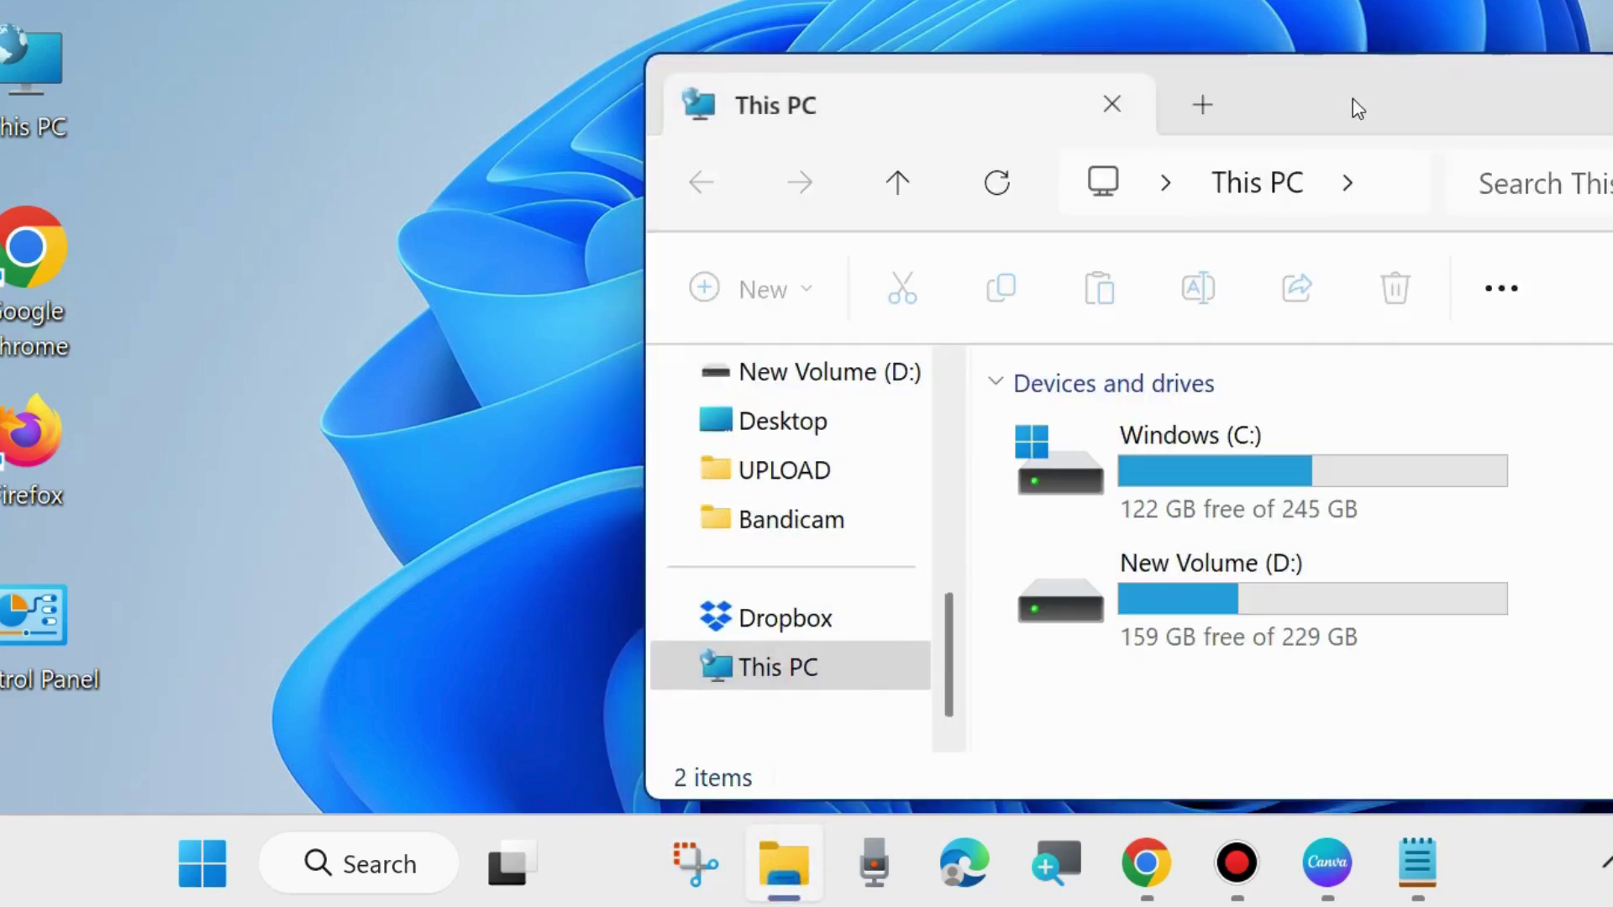
{"action": "mouse_move", "coordinate": [1350, 109]}
{"action": "left_mouse_down"}
{"action": "mouse_move", "coordinate": [875, 169]}
{"action": "mouse_move", "coordinate": [911, 143]}
{"action": "left_mouse_up"}
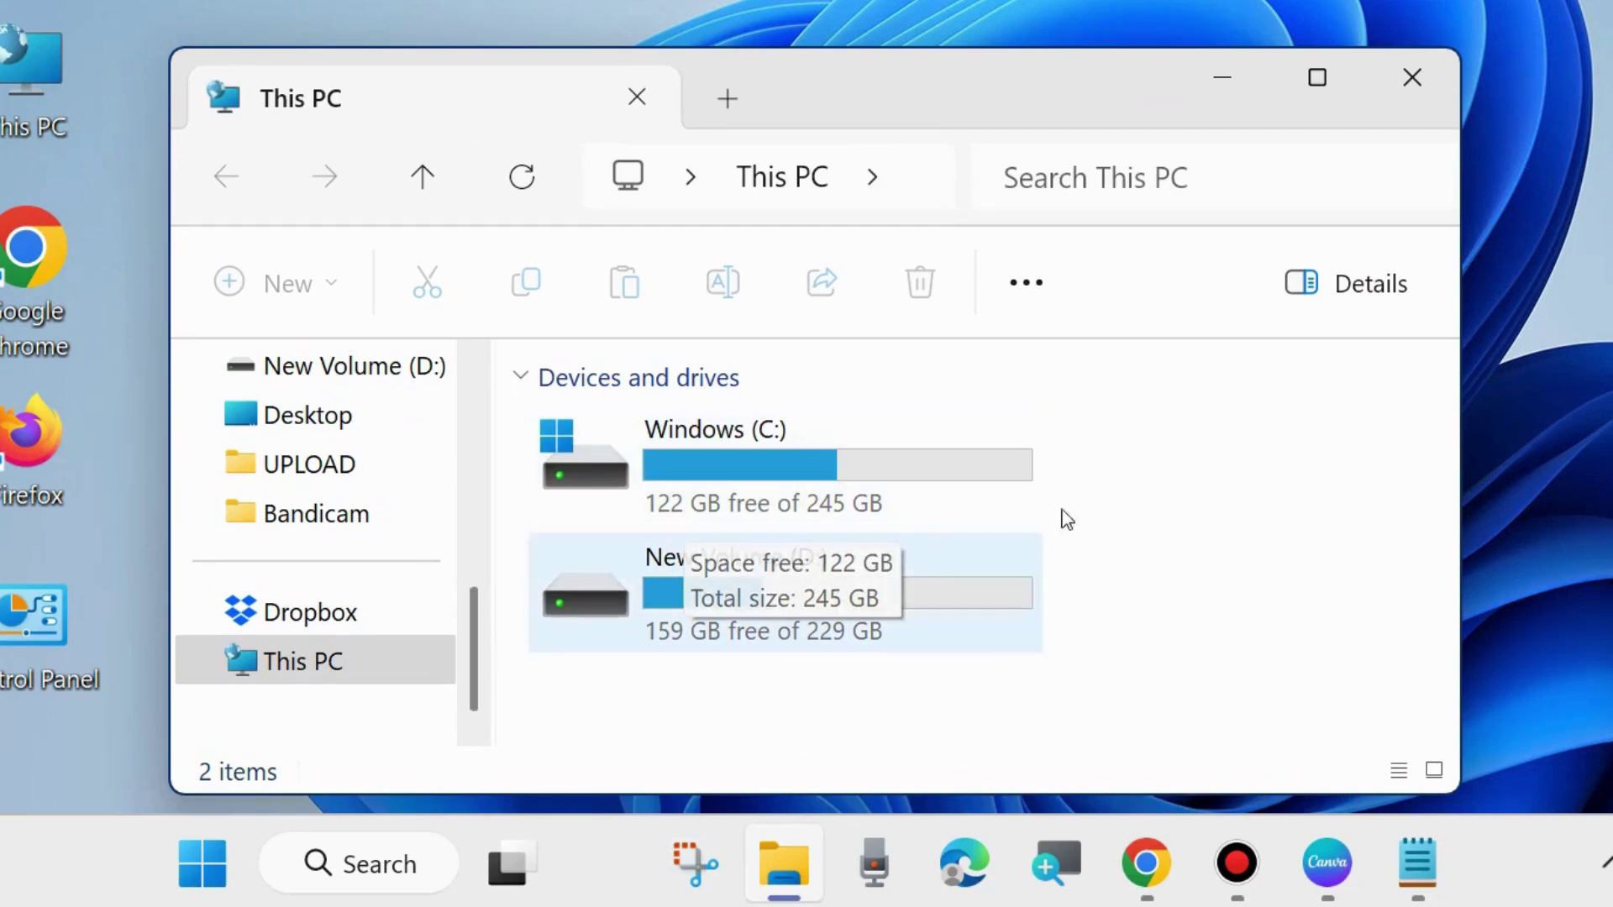
{"action": "left_click", "coordinate": [1035, 288]}
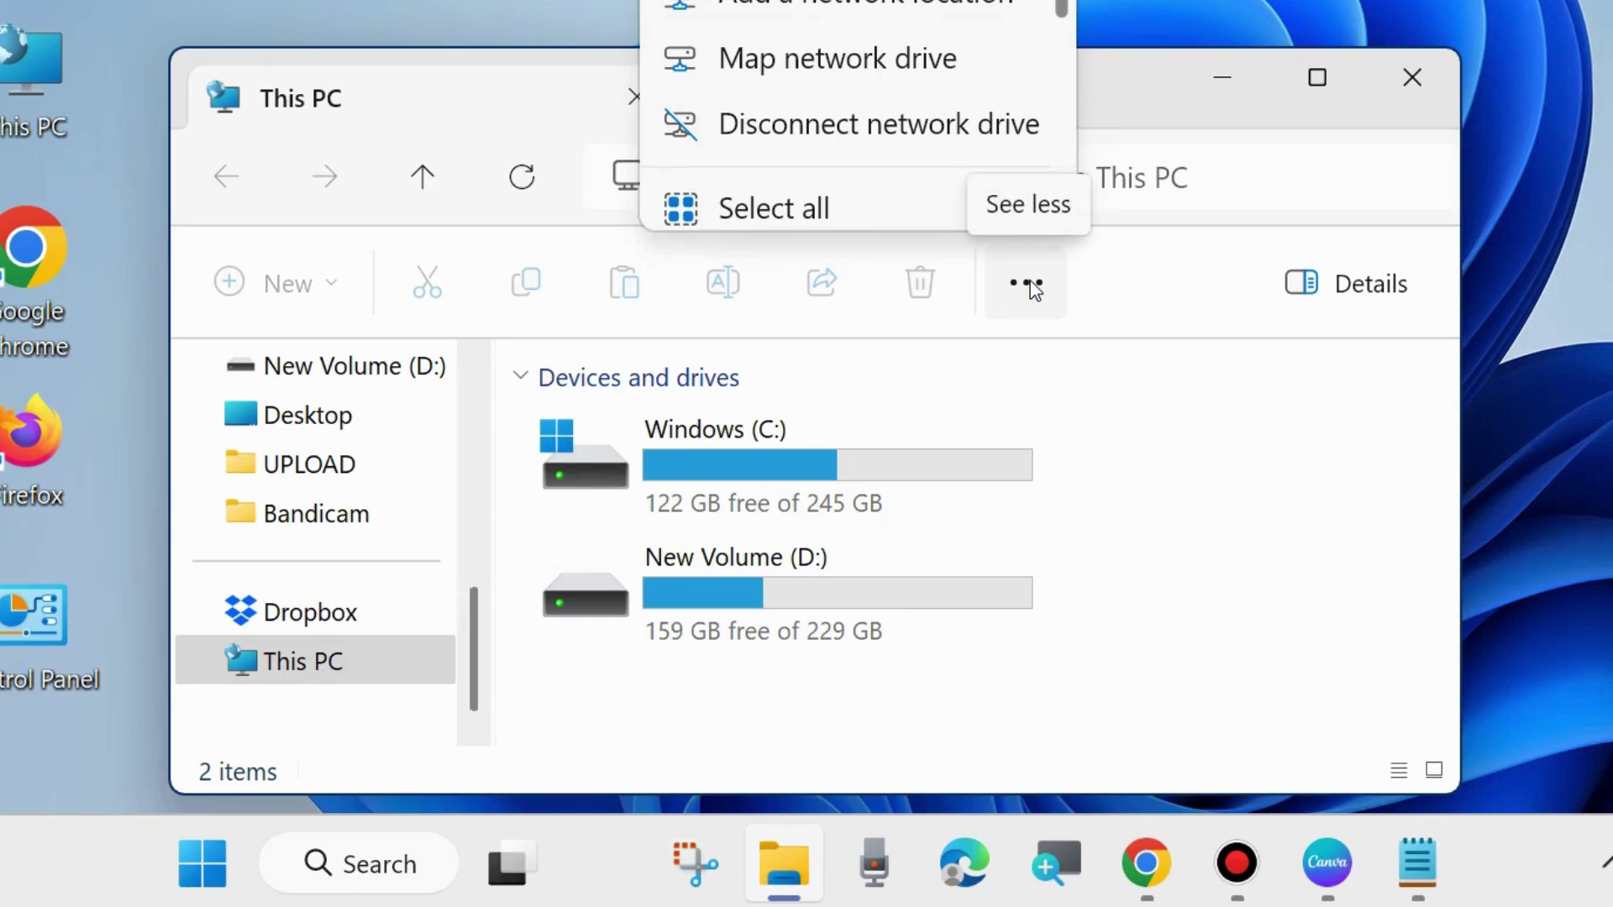
{"action": "scroll", "coordinate": [853, 108], "scroll_direction": "down", "scroll_amount": 3}
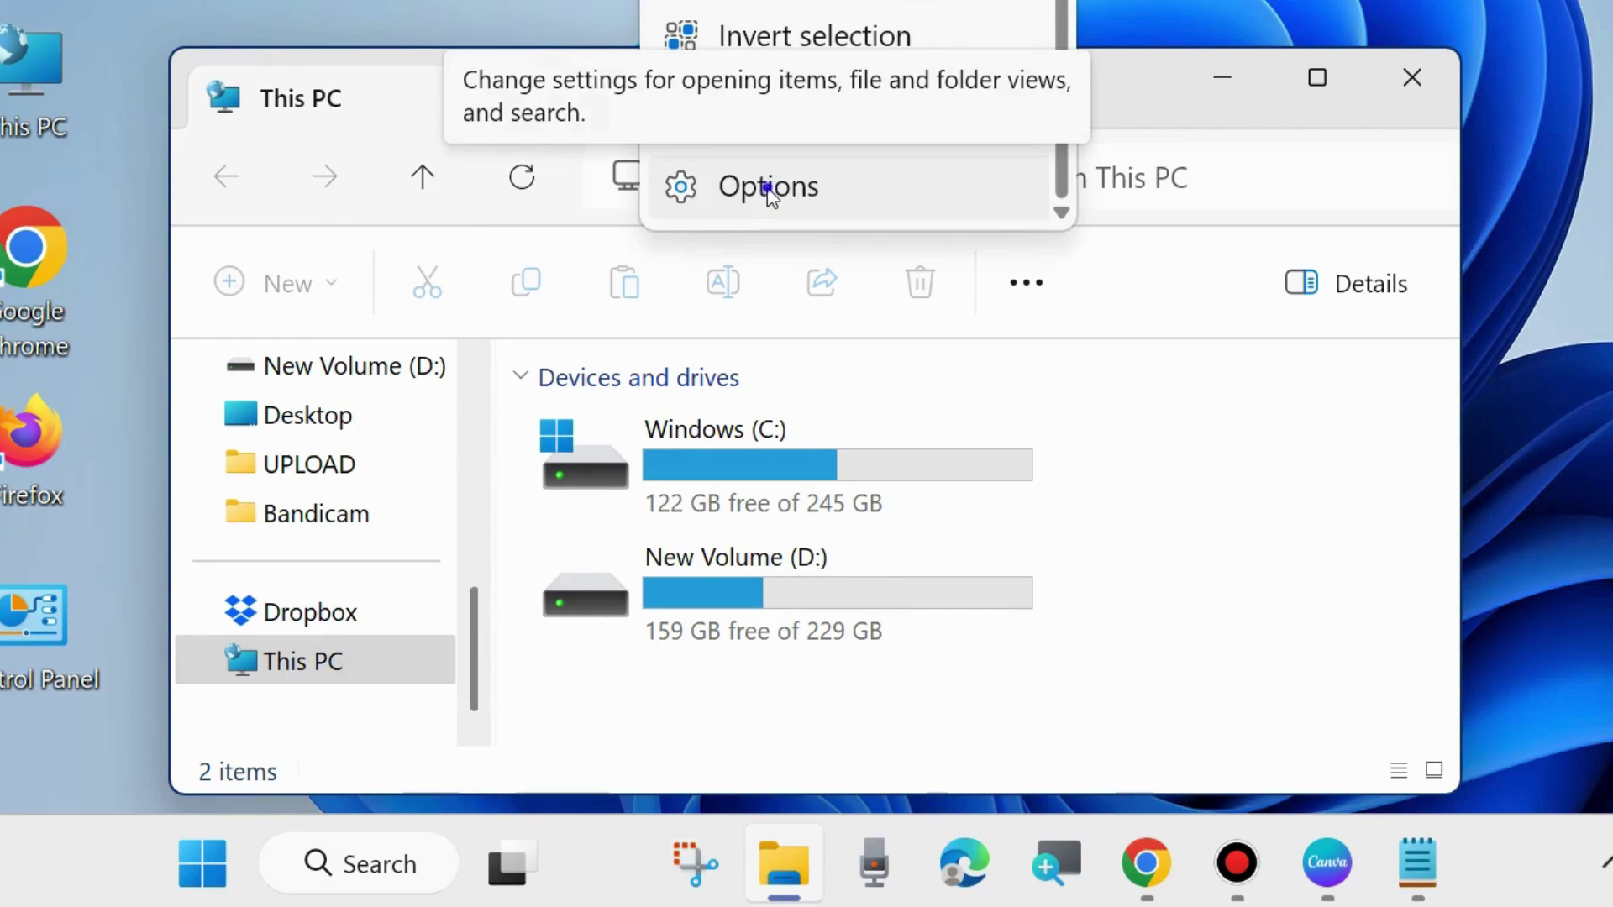
{"action": "left_click", "coordinate": [768, 186]}
{"action": "left_click_drag", "start_coordinate": [766, 0], "coordinate": [1002, 55]}
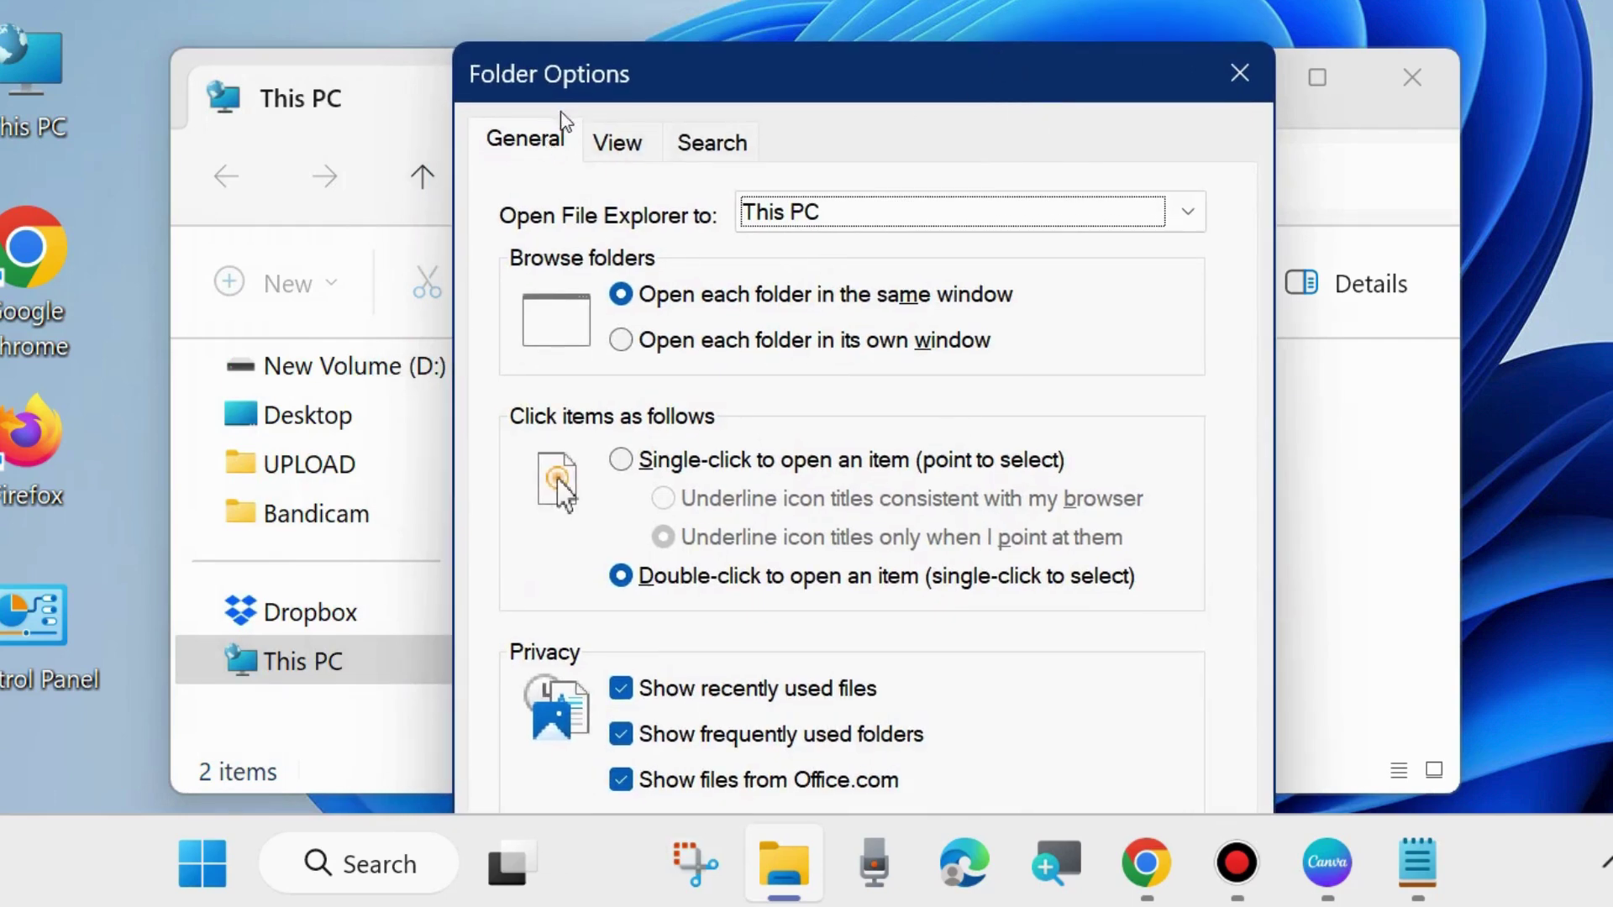
Step: Set File Explorer to open to Home in the General folder options, apply and confirm it, and close the File Explorer window
{"action": "left_click", "coordinate": [510, 145]}
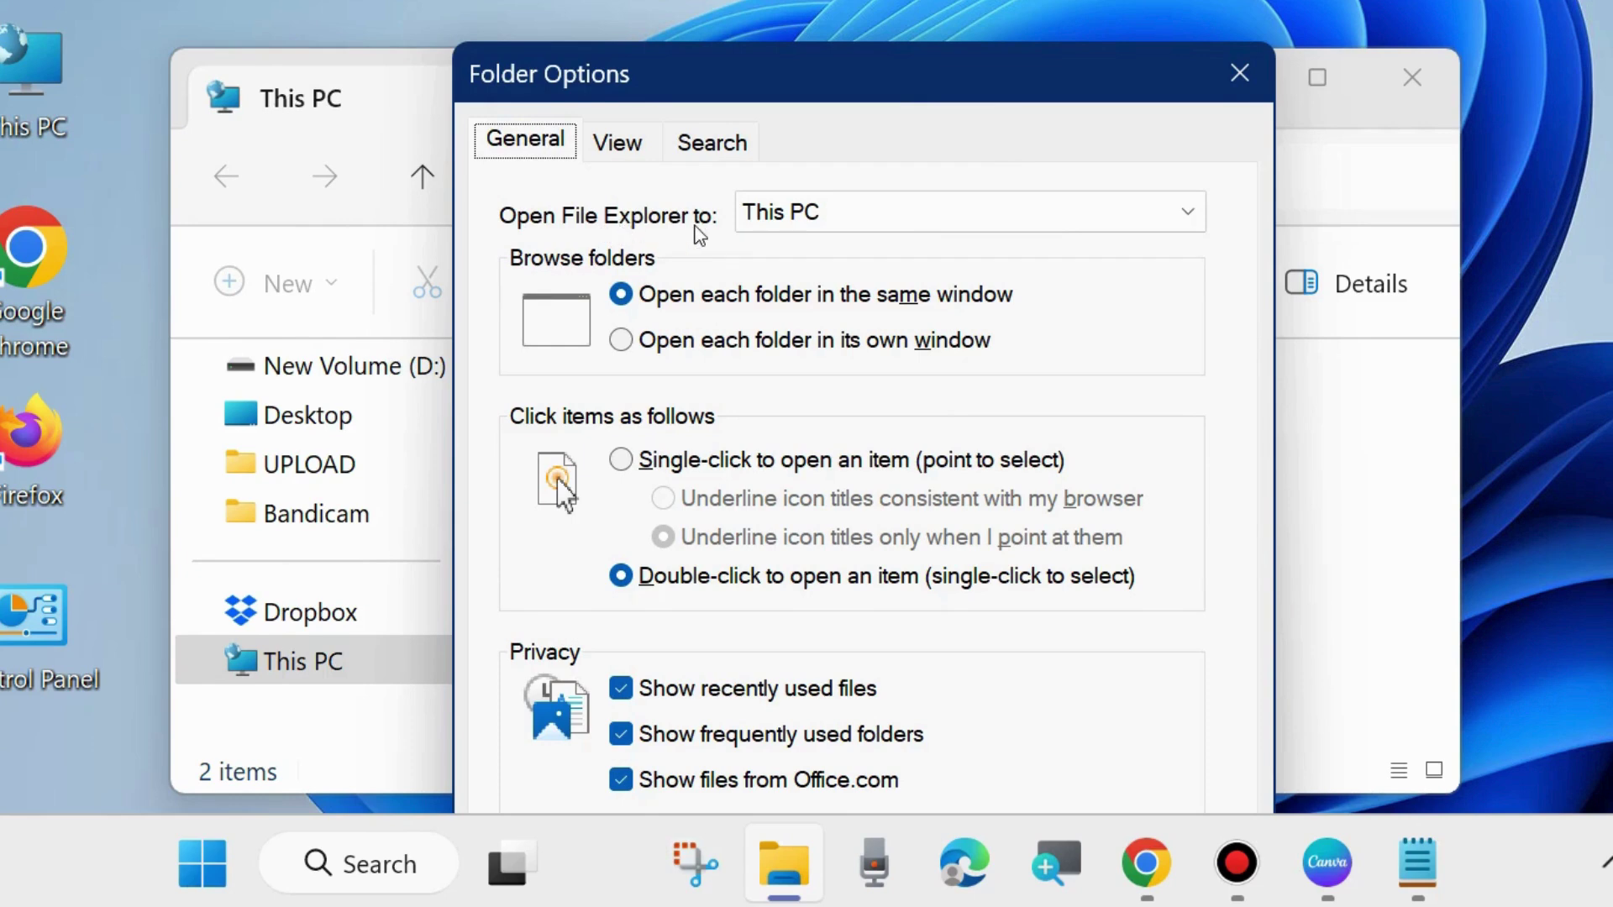
{"action": "left_click", "coordinate": [923, 215]}
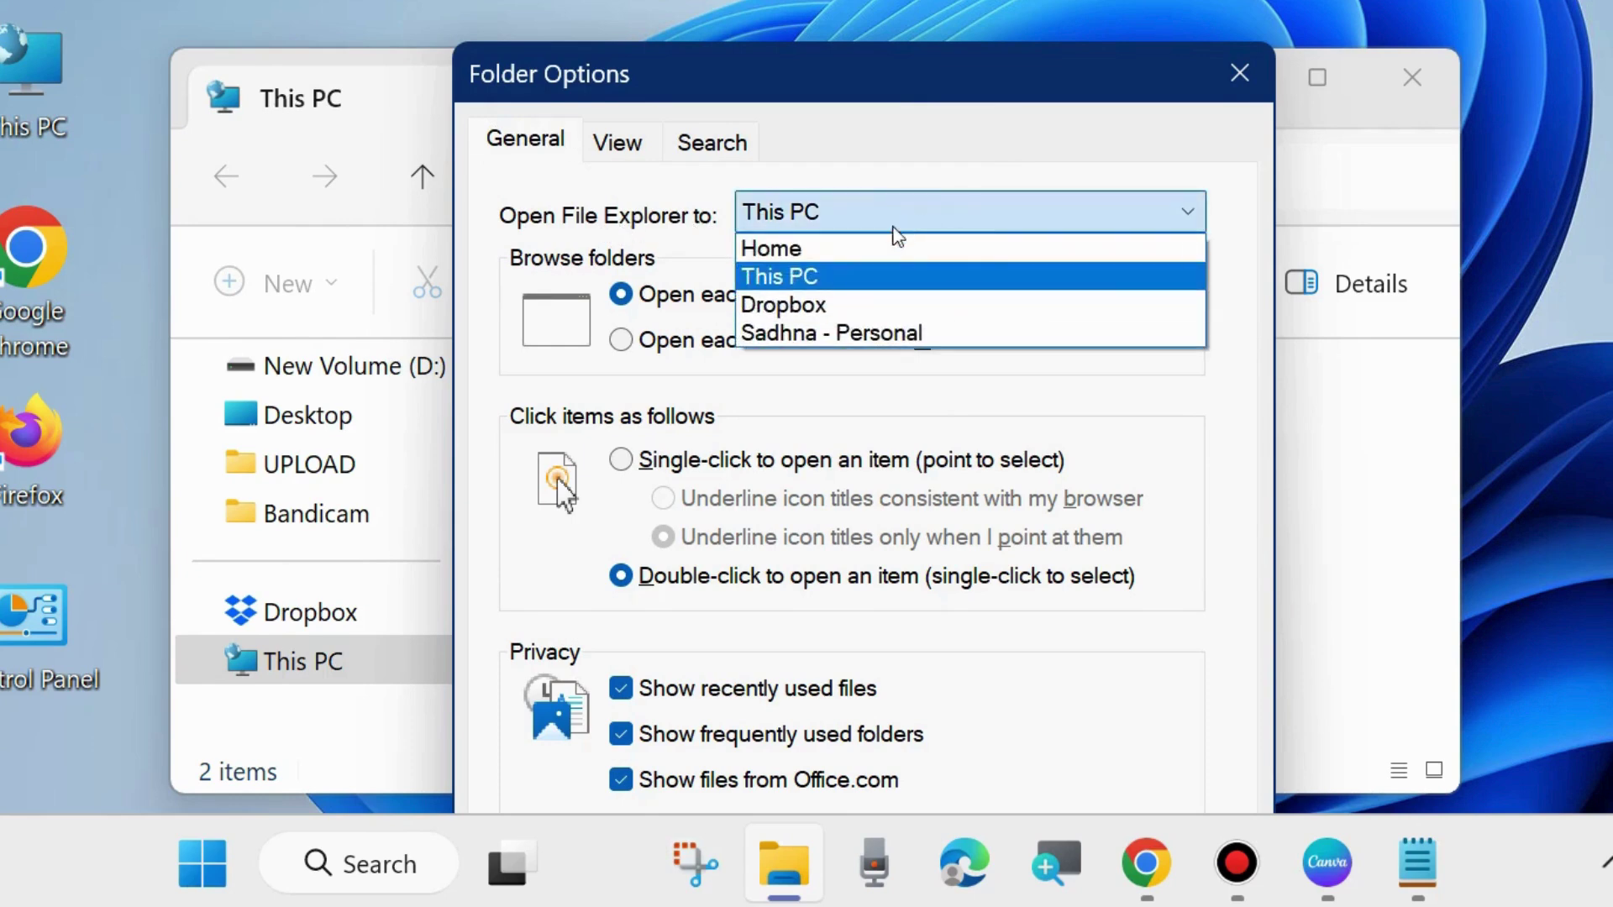
{"action": "left_click", "coordinate": [800, 249]}
{"action": "left_click_drag", "start_coordinate": [849, 95], "coordinate": [842, 0]}
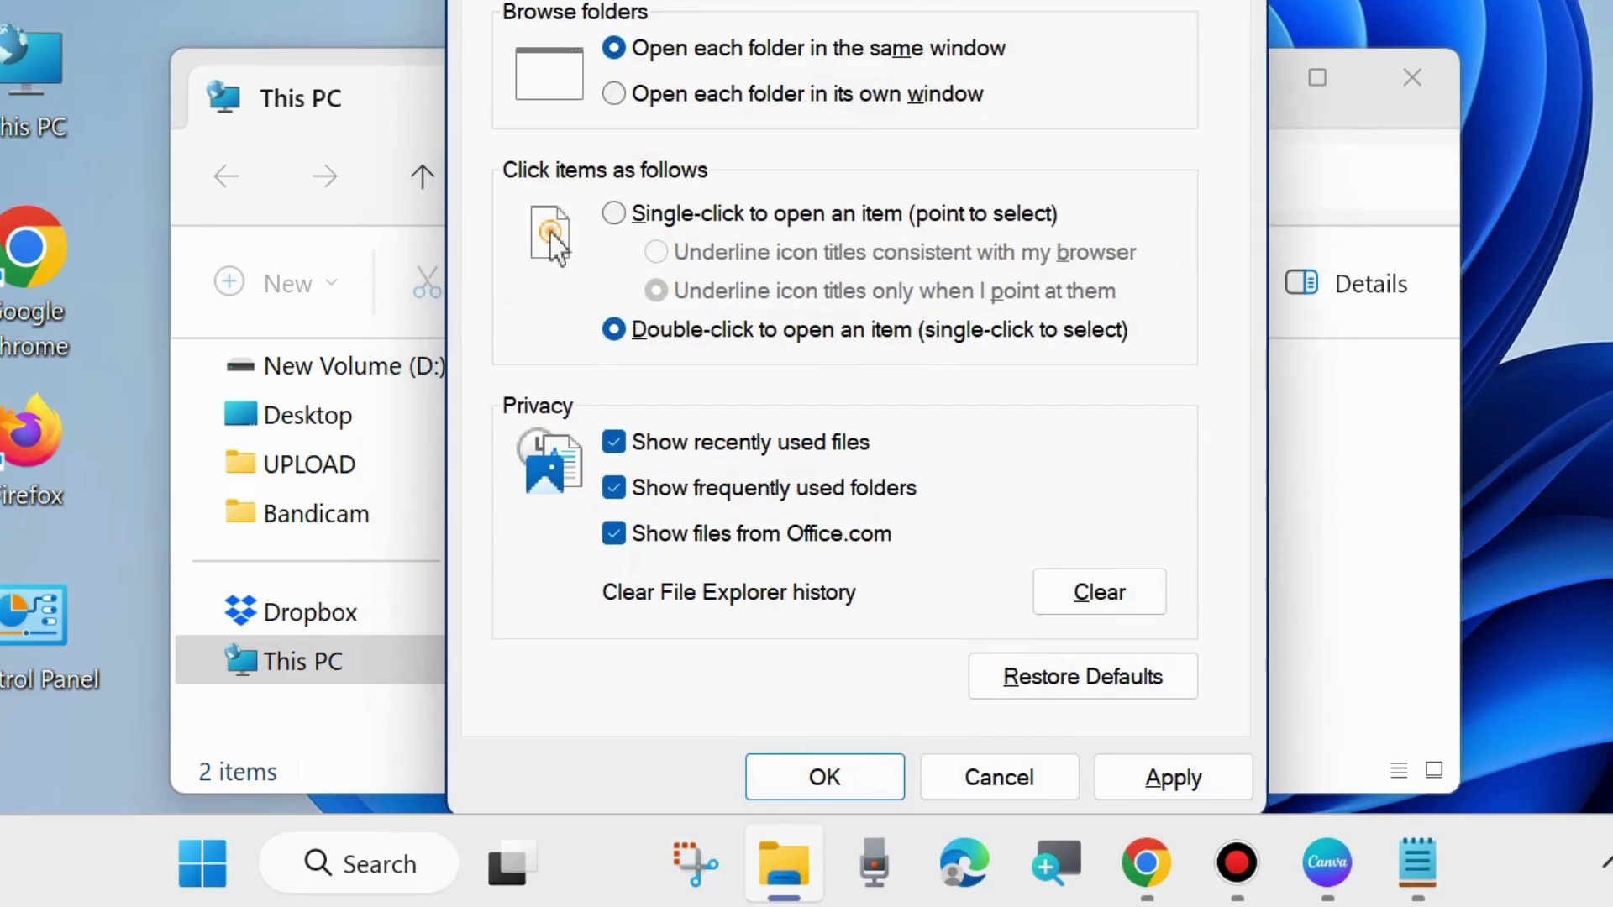
{"action": "left_click", "coordinate": [1174, 772]}
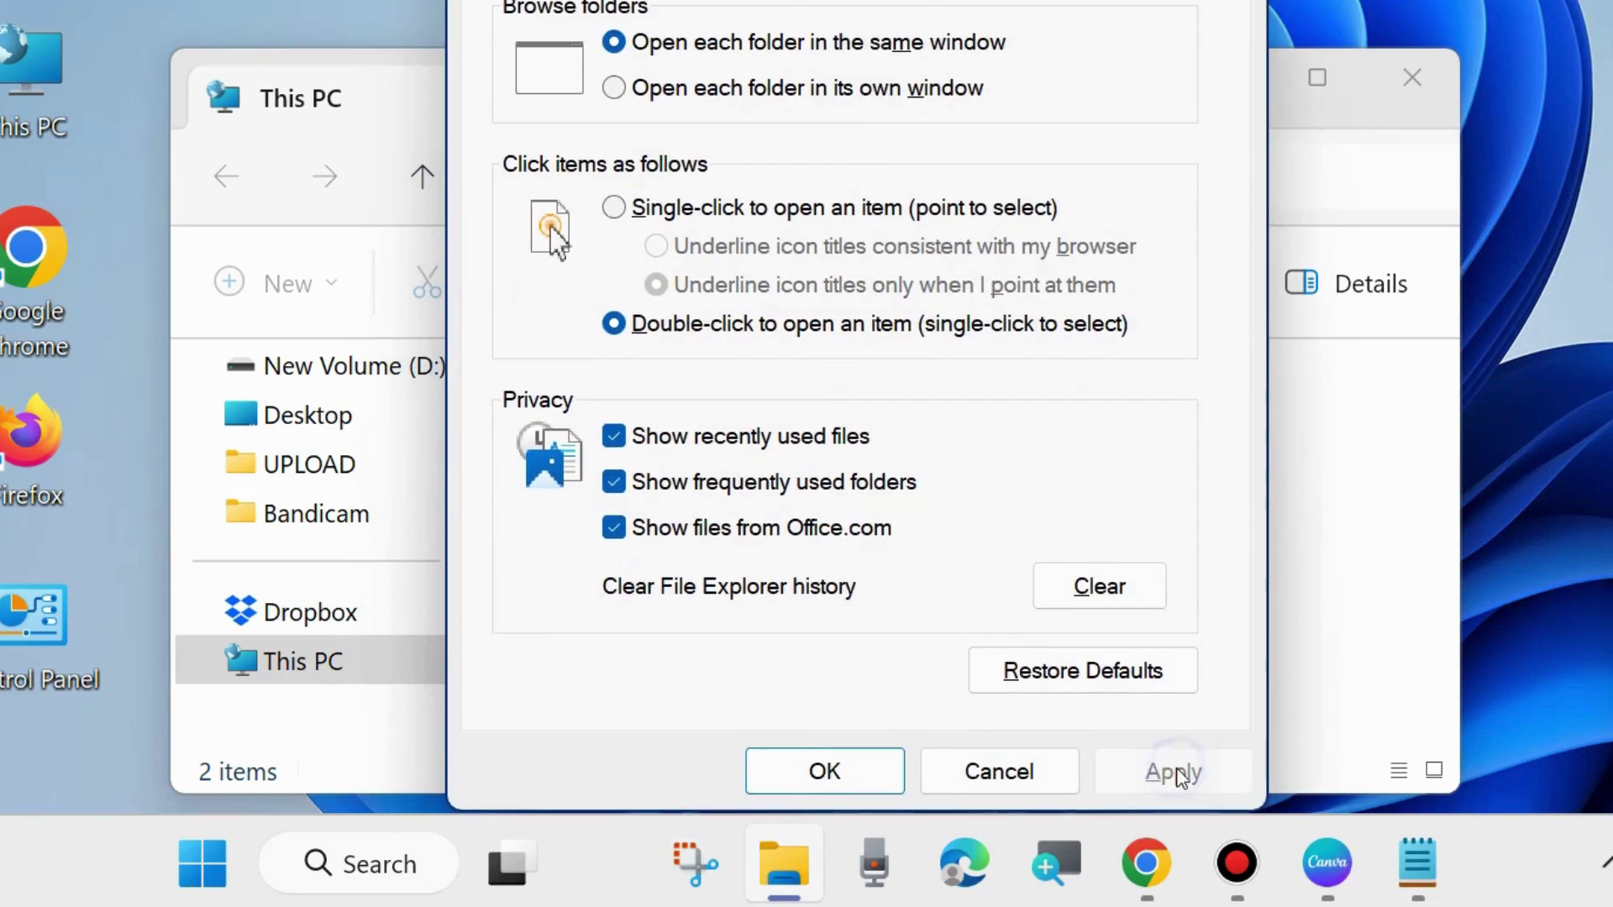
{"action": "left_click", "coordinate": [824, 771]}
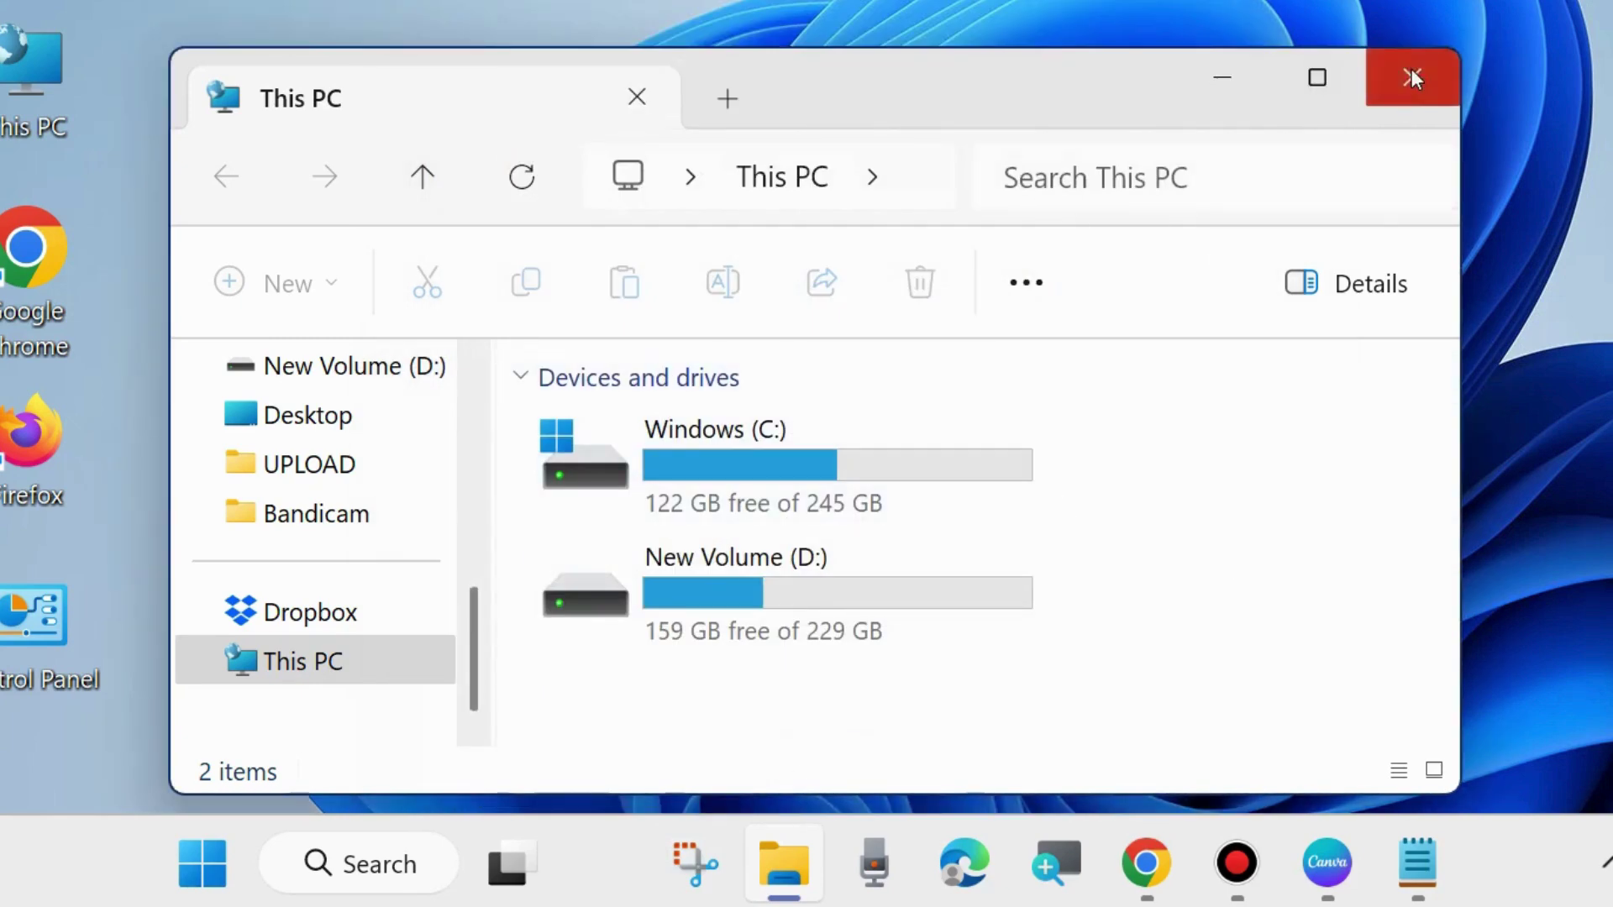
{"action": "left_click", "coordinate": [1412, 77]}
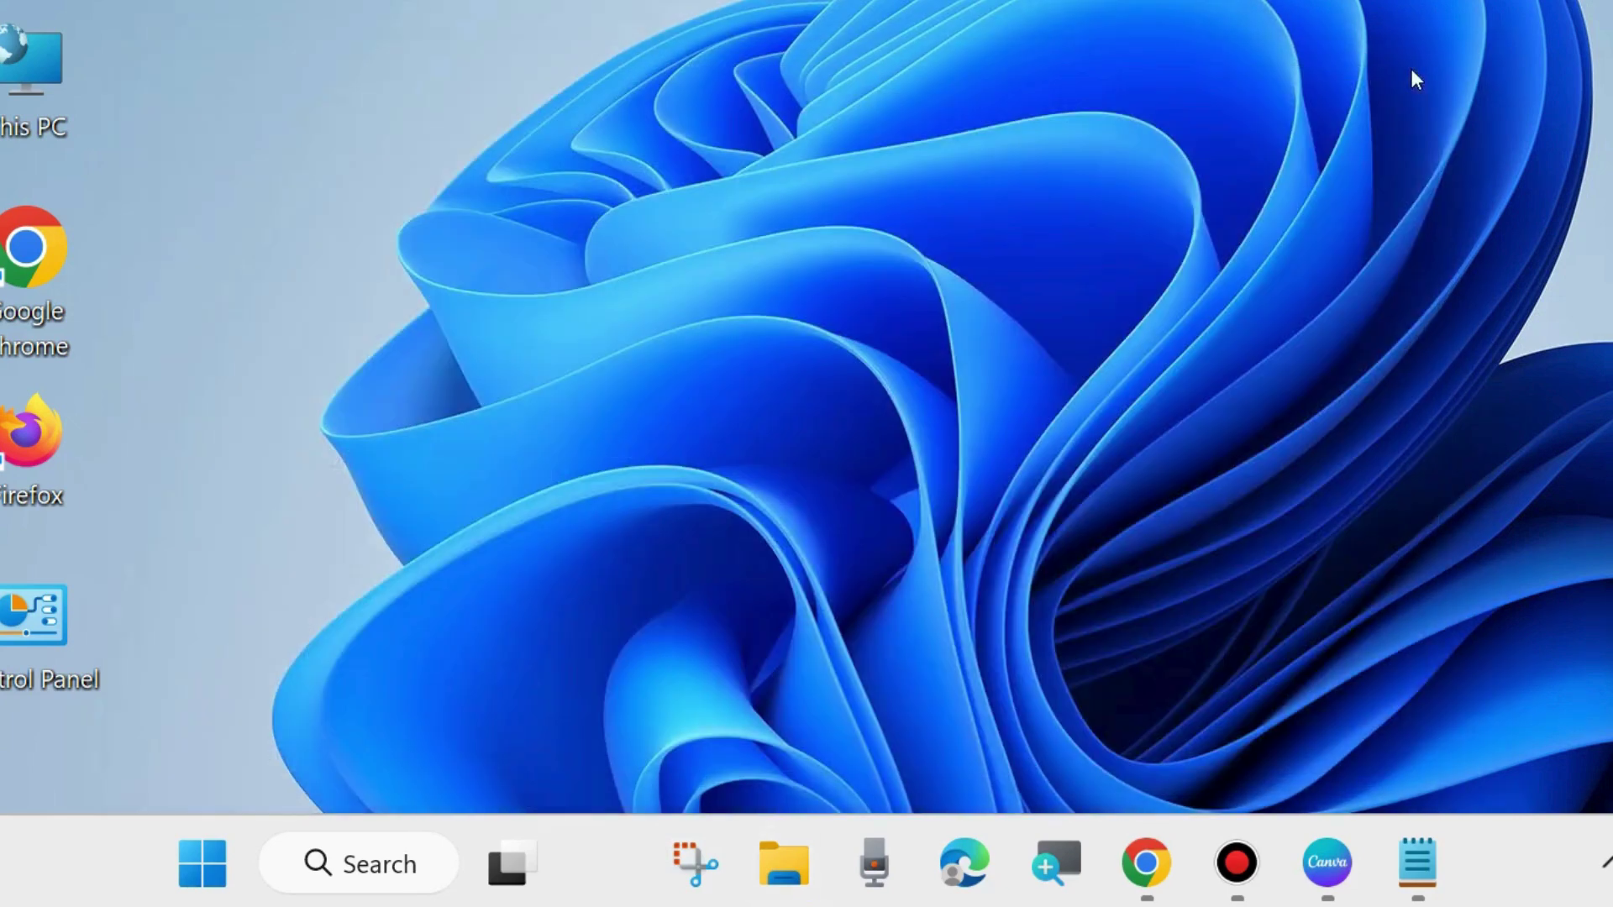
Step: Reopen File Explorer to check its start page, and bring up Folder Options again with its upper part visible
{"action": "left_click", "coordinate": [786, 871]}
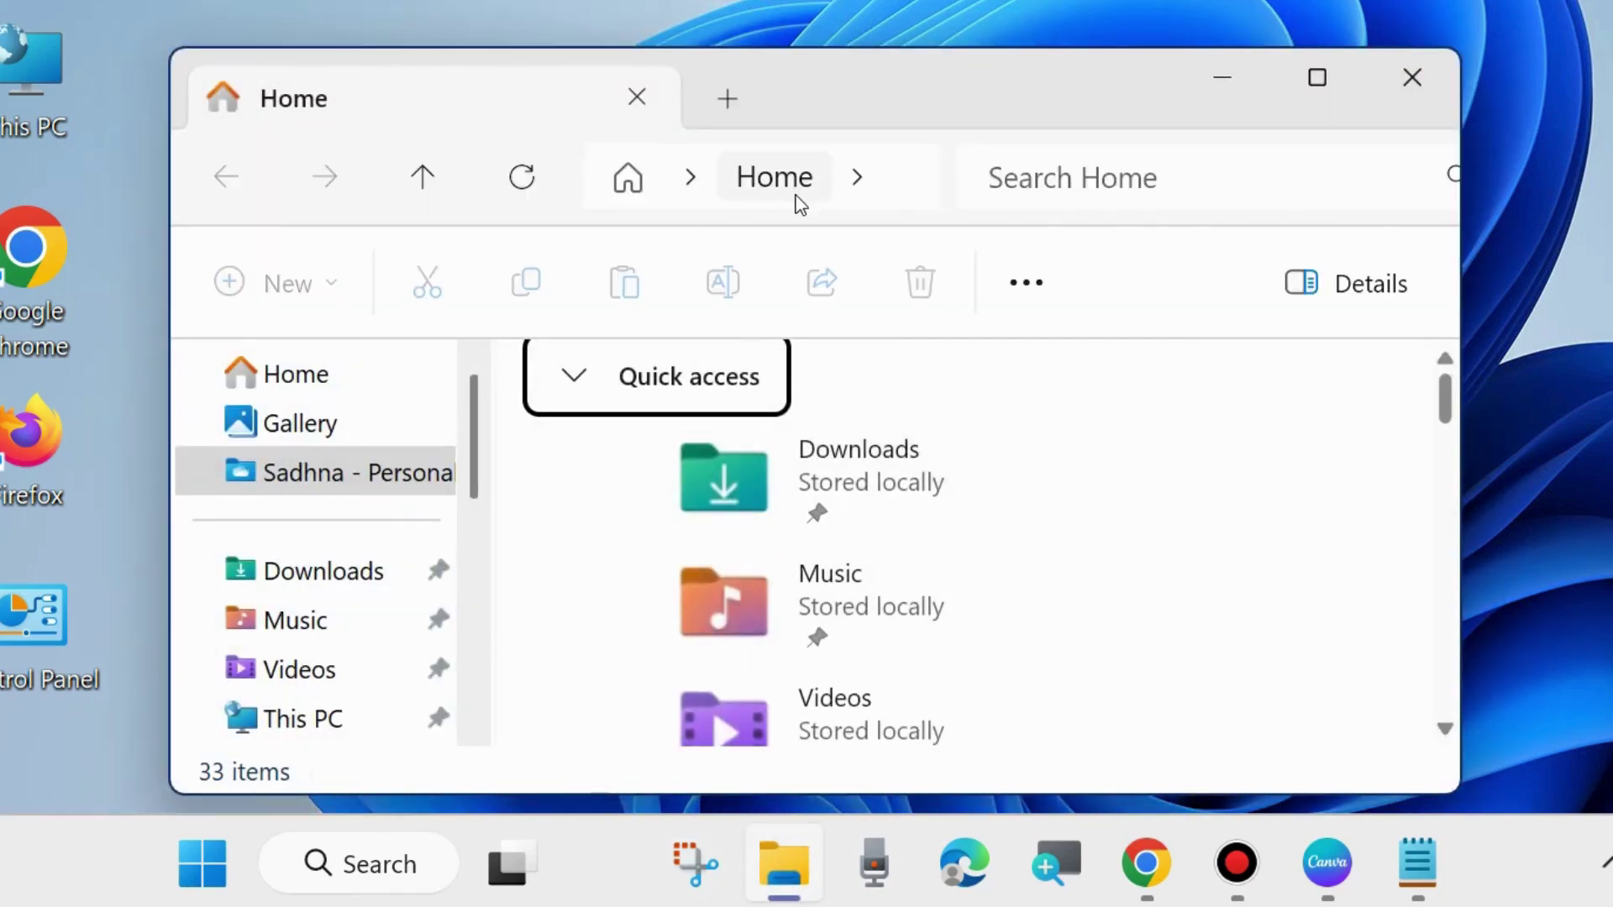
{"action": "left_click", "coordinate": [1038, 280]}
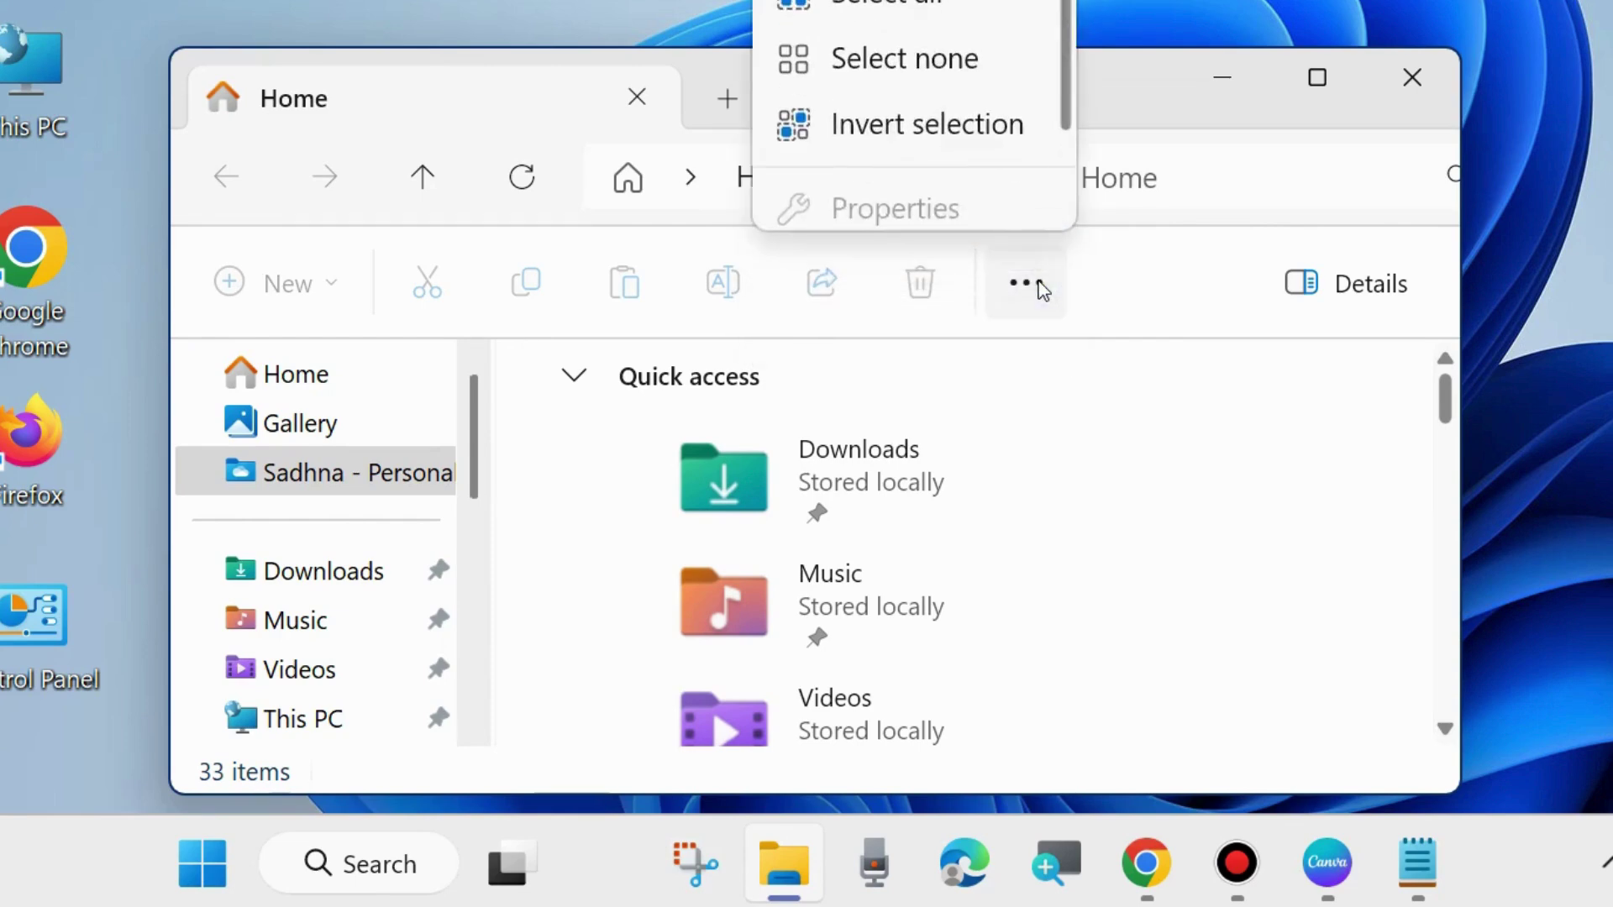
{"action": "scroll", "coordinate": [958, 137], "scroll_direction": "down", "scroll_amount": 2}
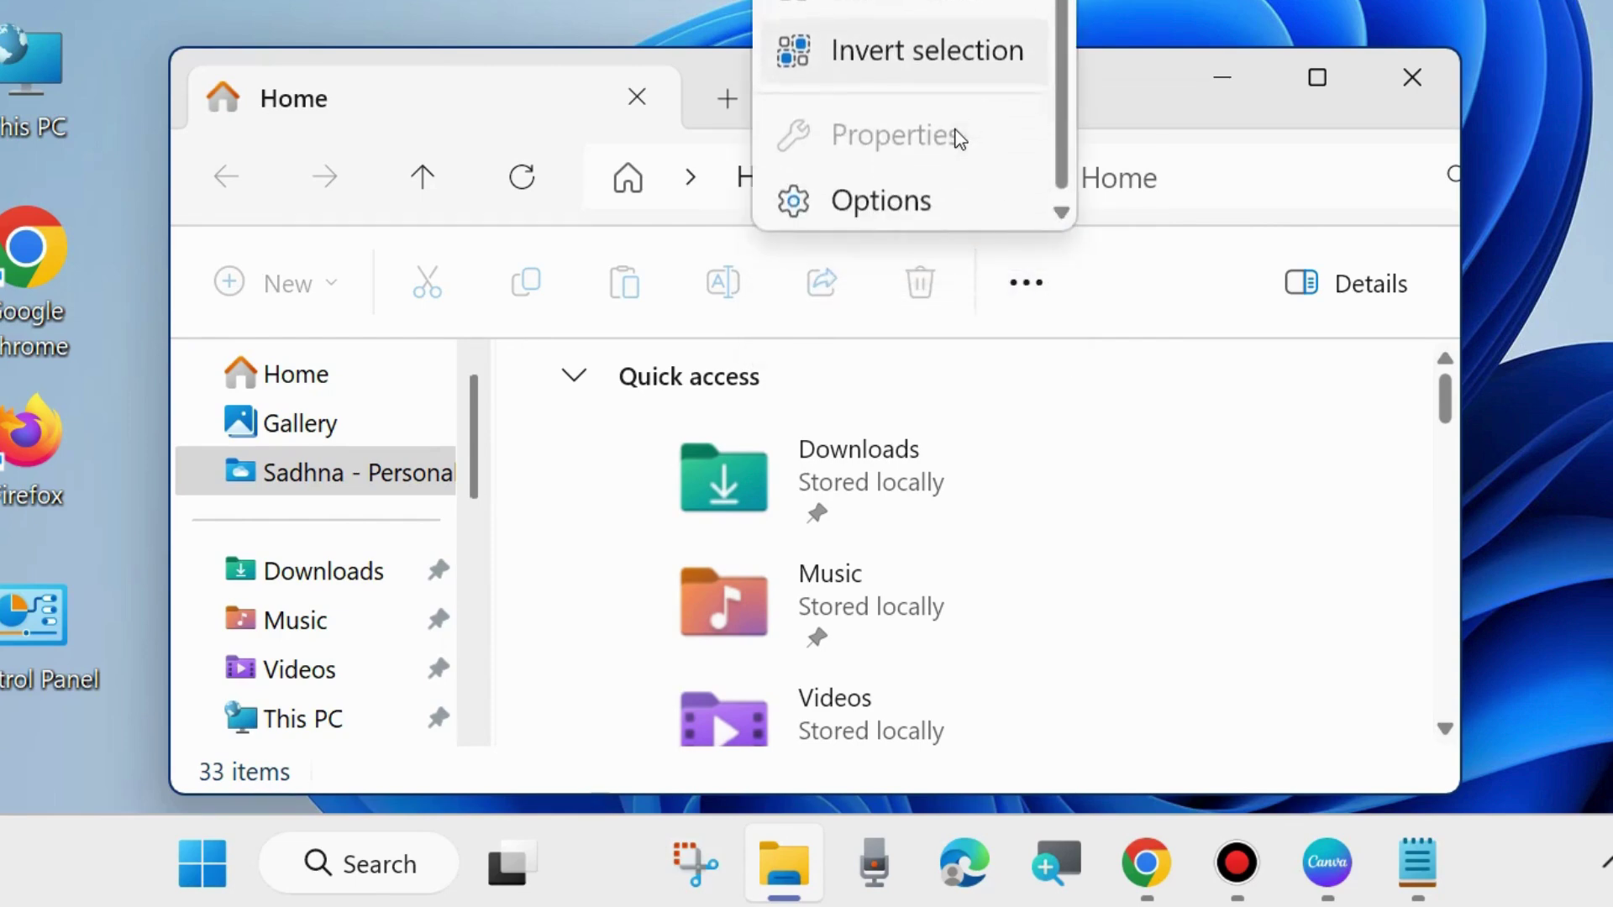
{"action": "left_click", "coordinate": [886, 188]}
{"action": "left_click_drag", "start_coordinate": [760, 0], "coordinate": [952, 75]}
Step: Set File Explorer to open to the account's Personal cloud folder and apply the change
{"action": "left_click", "coordinate": [853, 221]}
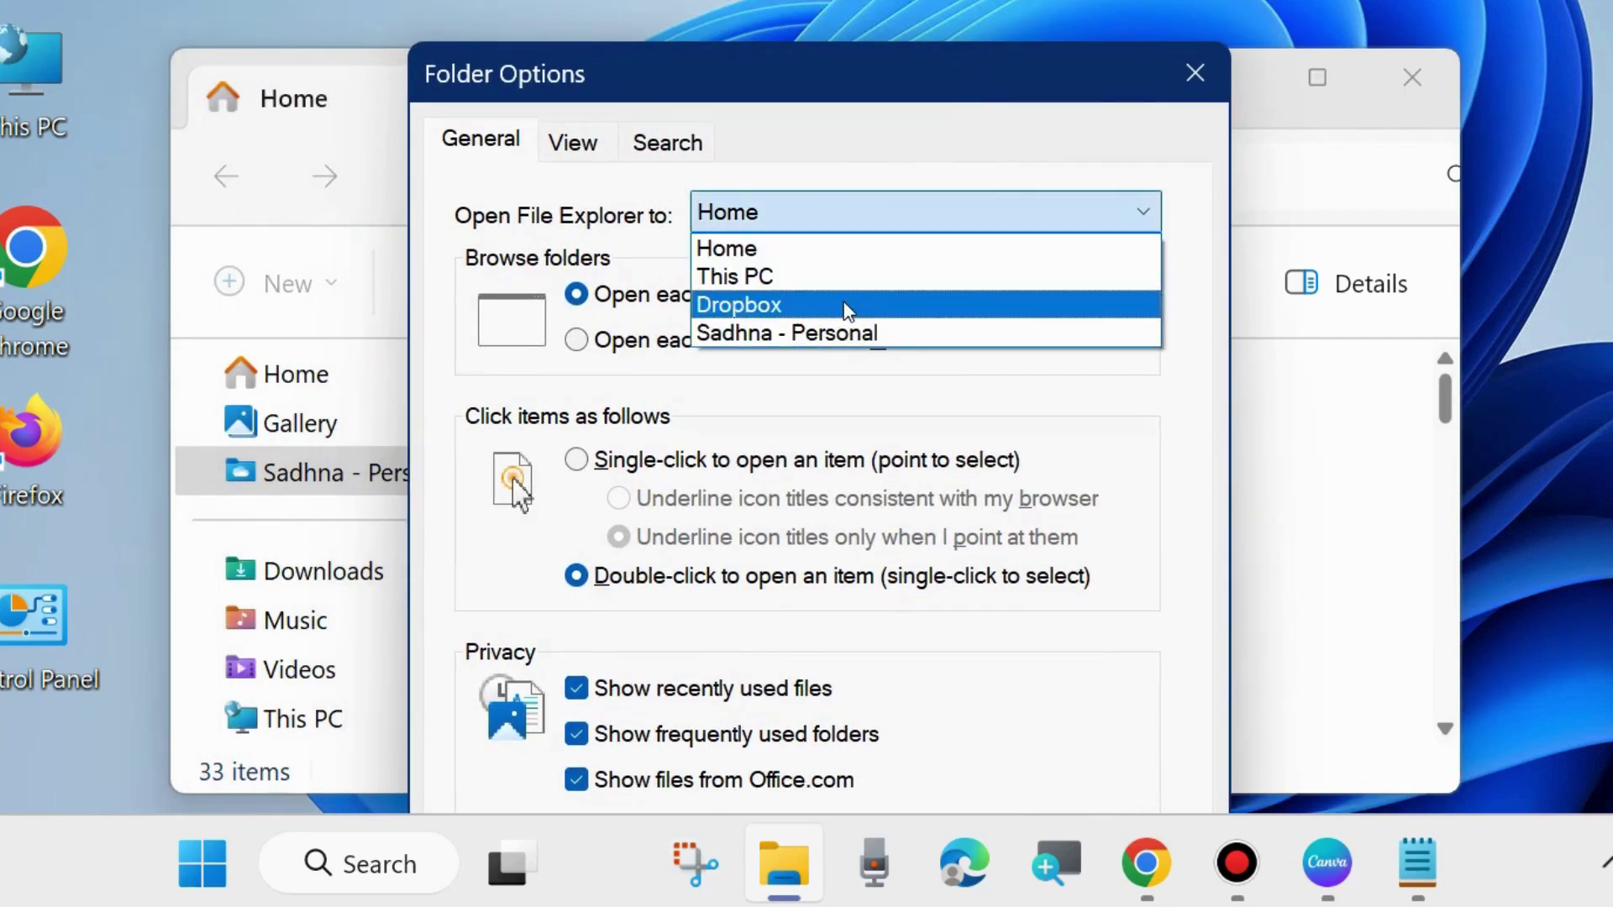
{"action": "left_click", "coordinate": [802, 336]}
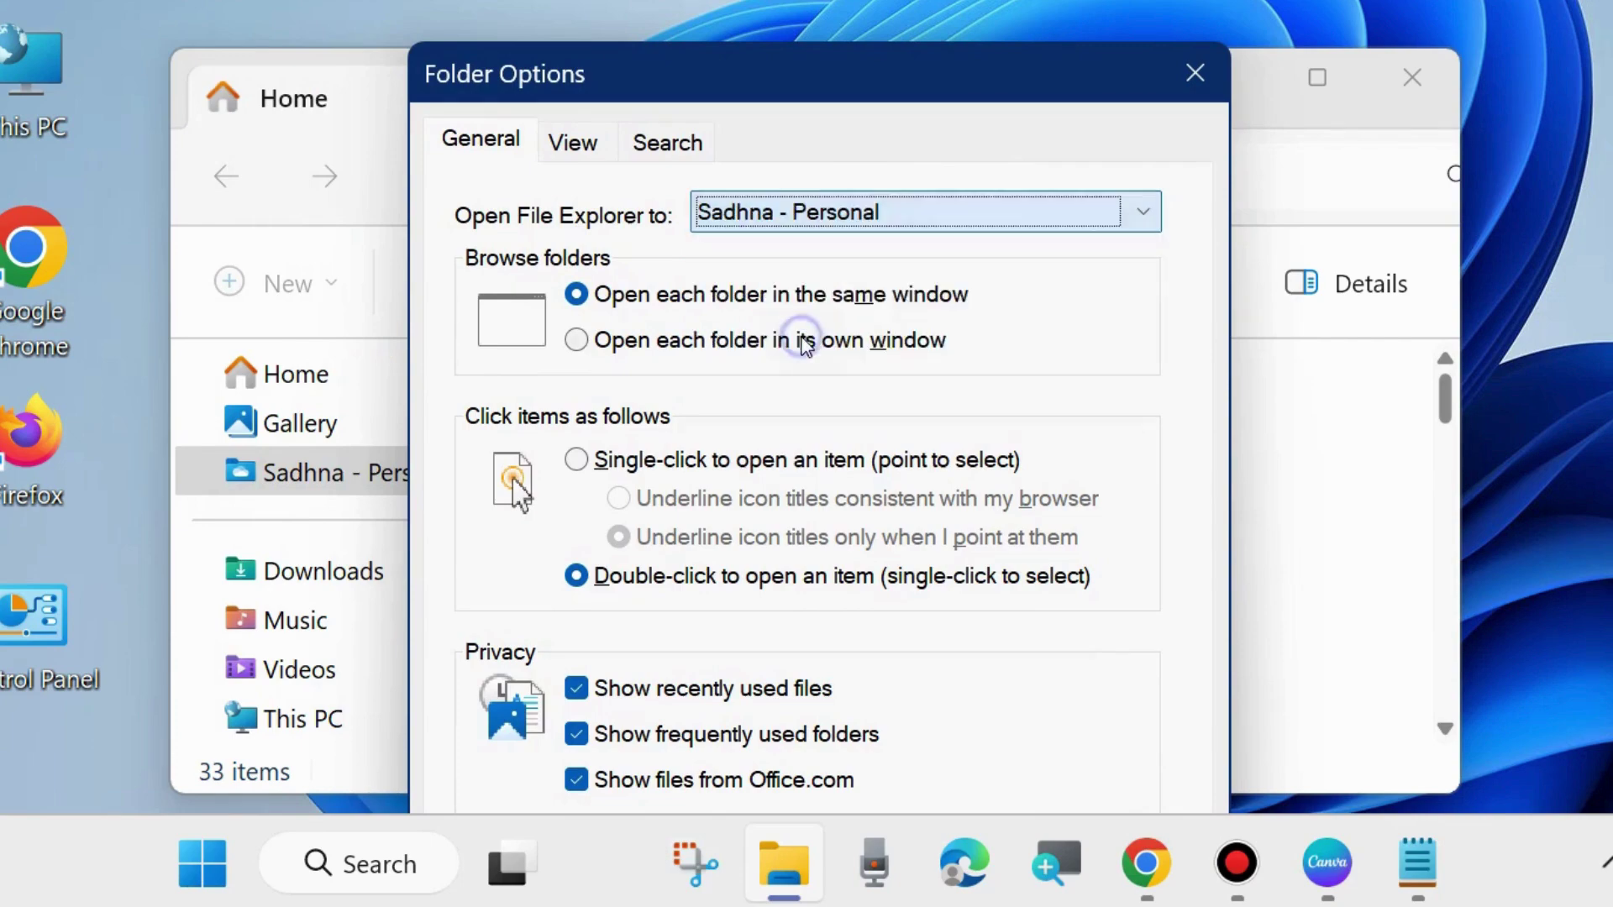
{"action": "left_click_drag", "start_coordinate": [904, 71], "coordinate": [909, 0]}
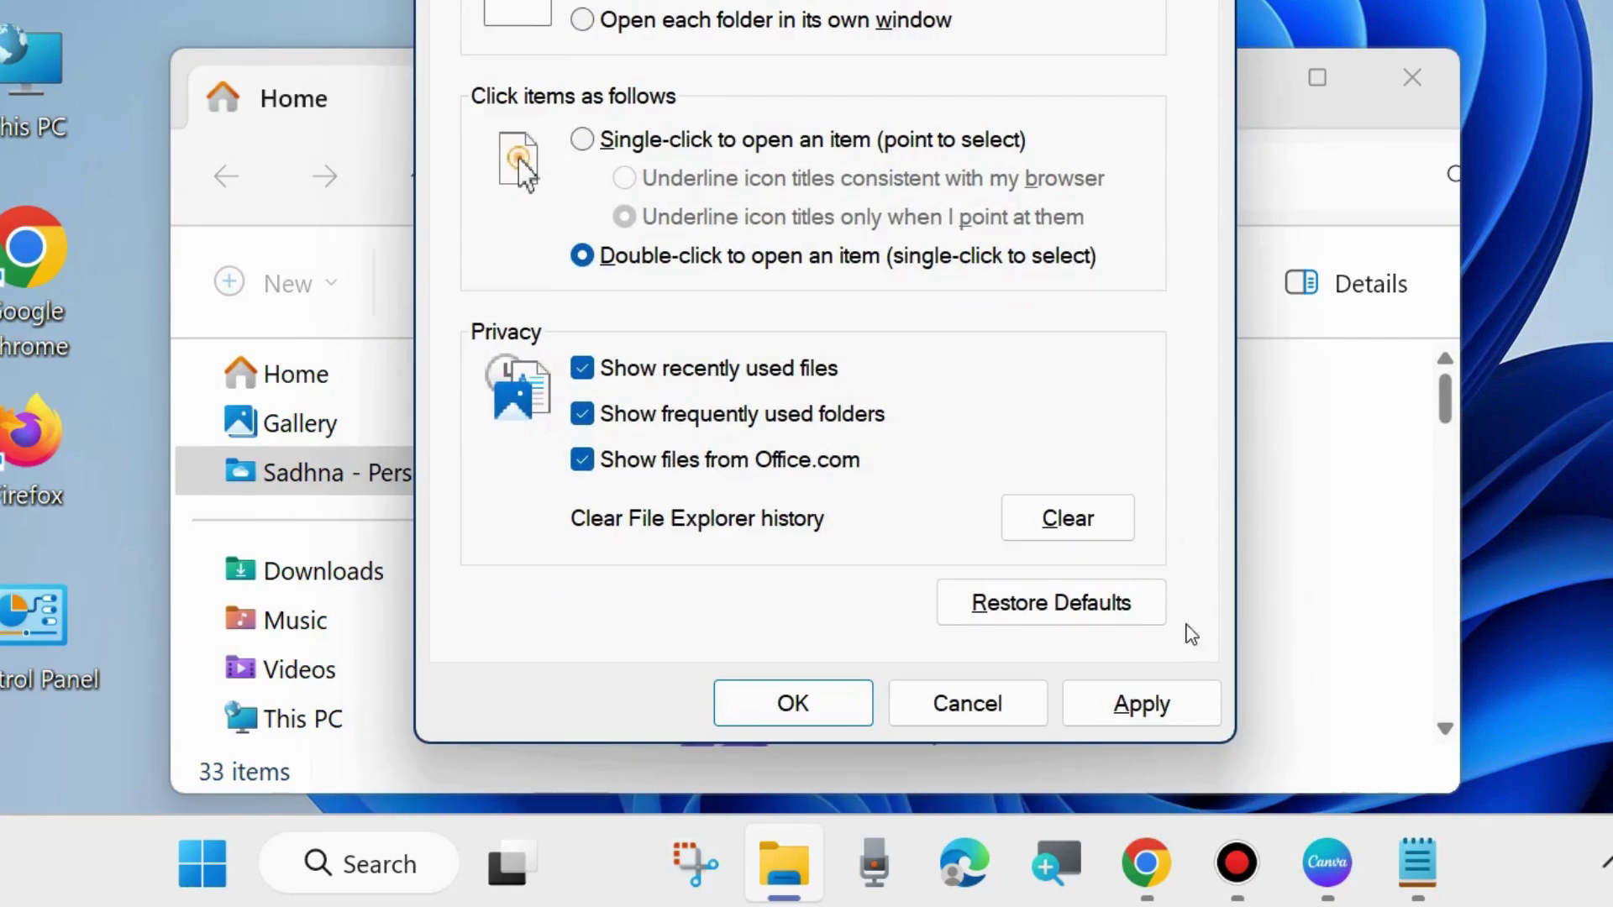
{"action": "left_click", "coordinate": [1139, 710]}
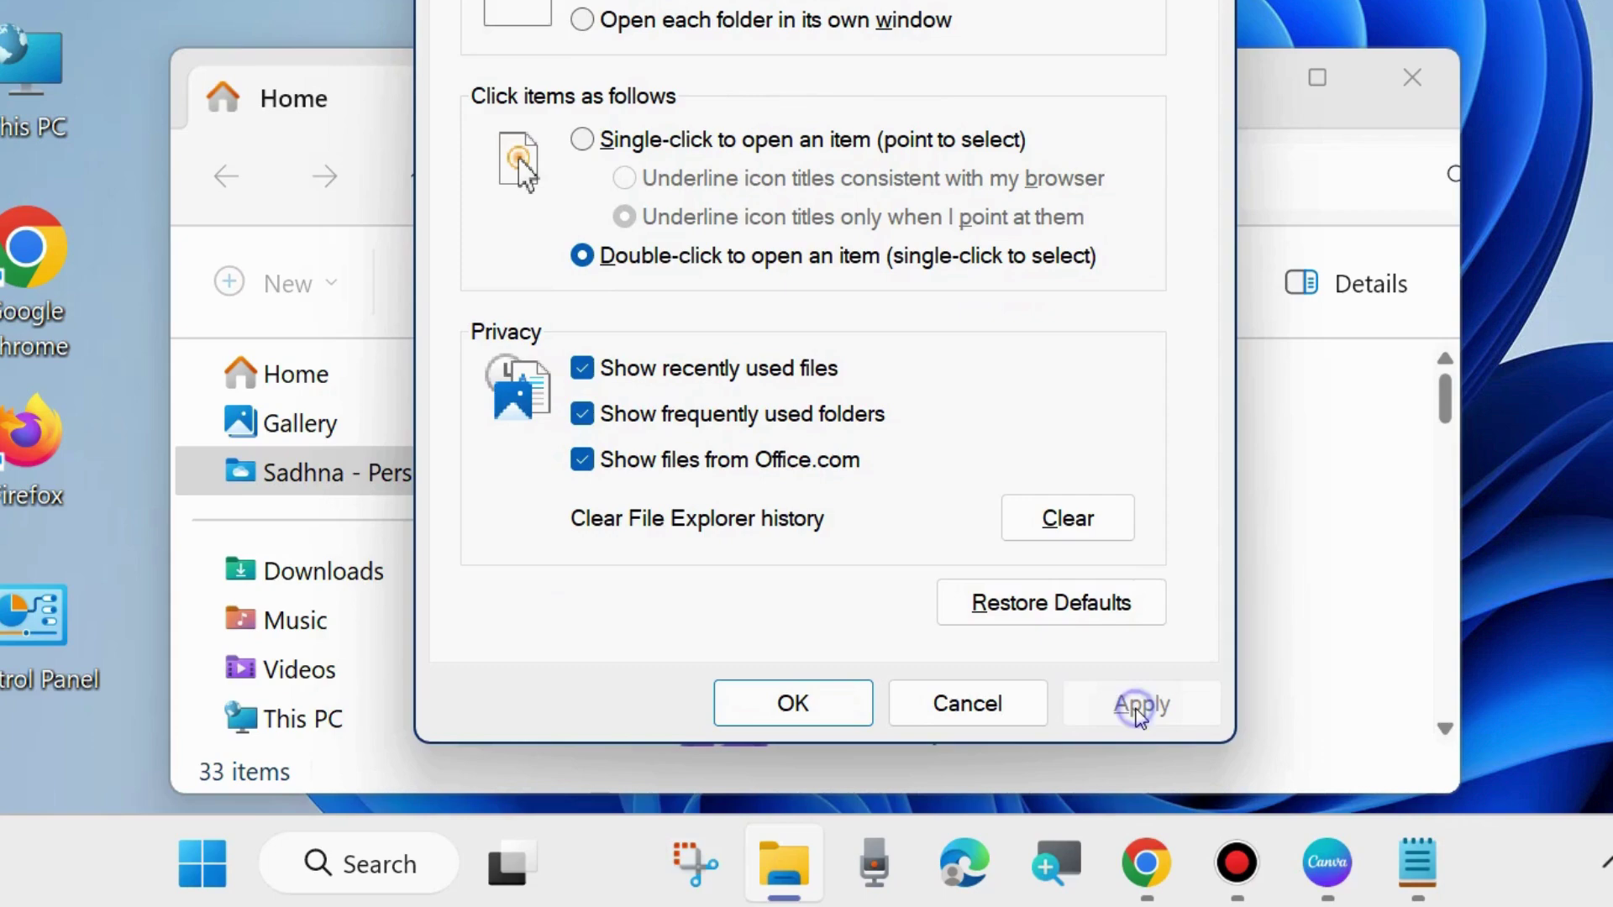
Step: Confirm the Folder Options and close the window, reopen File Explorer to check its start folder, and close it again
{"action": "left_click", "coordinate": [798, 706]}
{"action": "left_click", "coordinate": [1411, 77]}
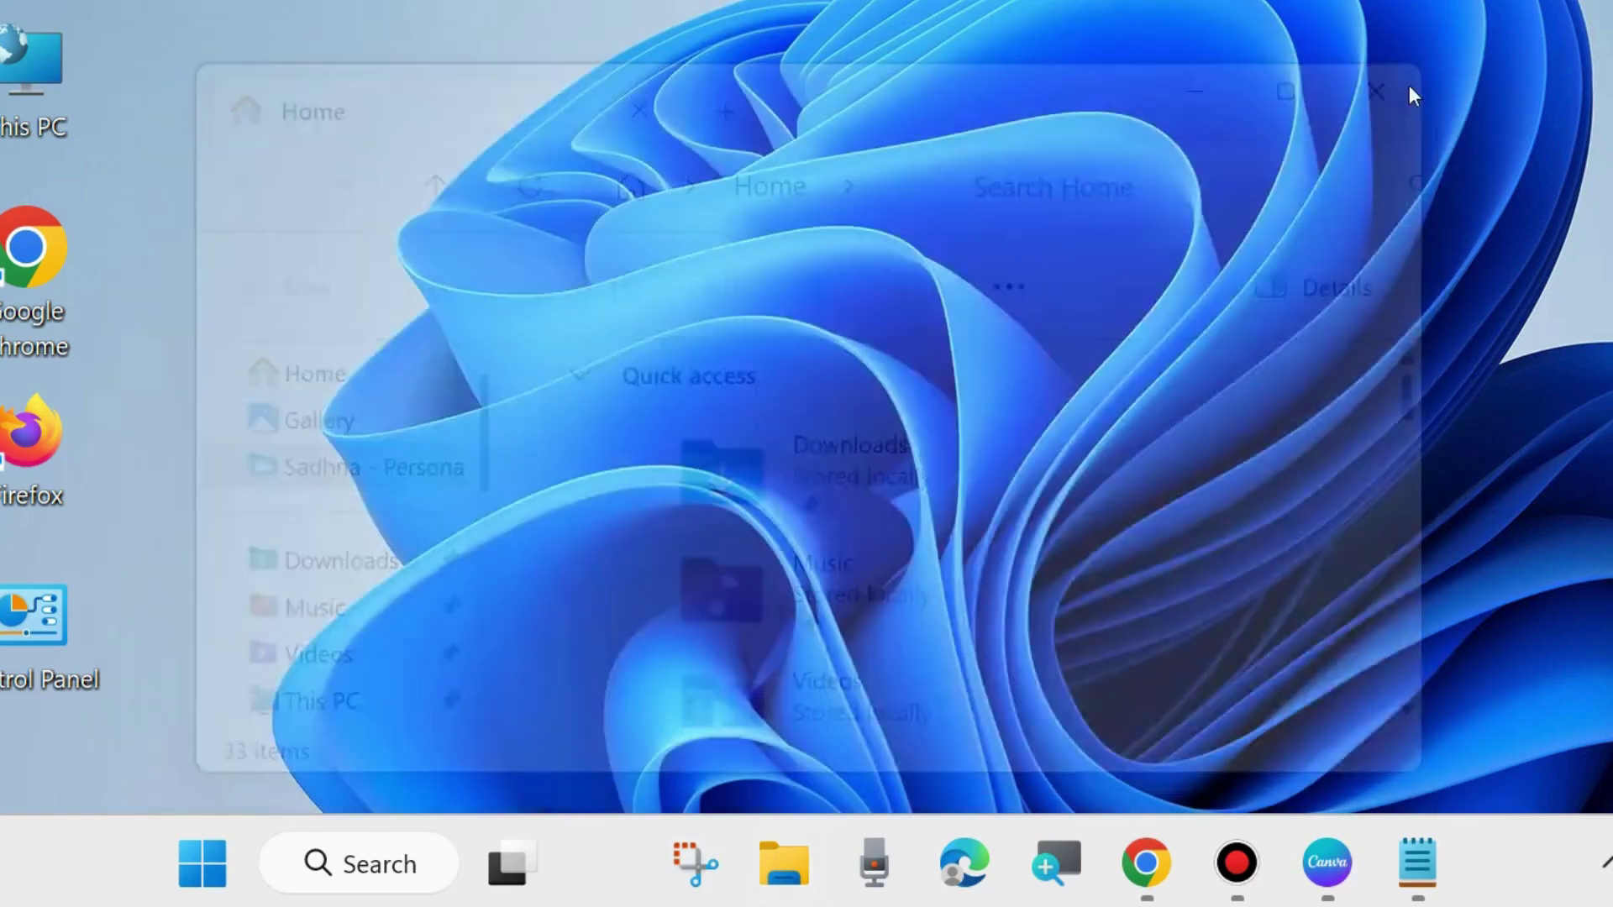
{"action": "left_click", "coordinate": [779, 855]}
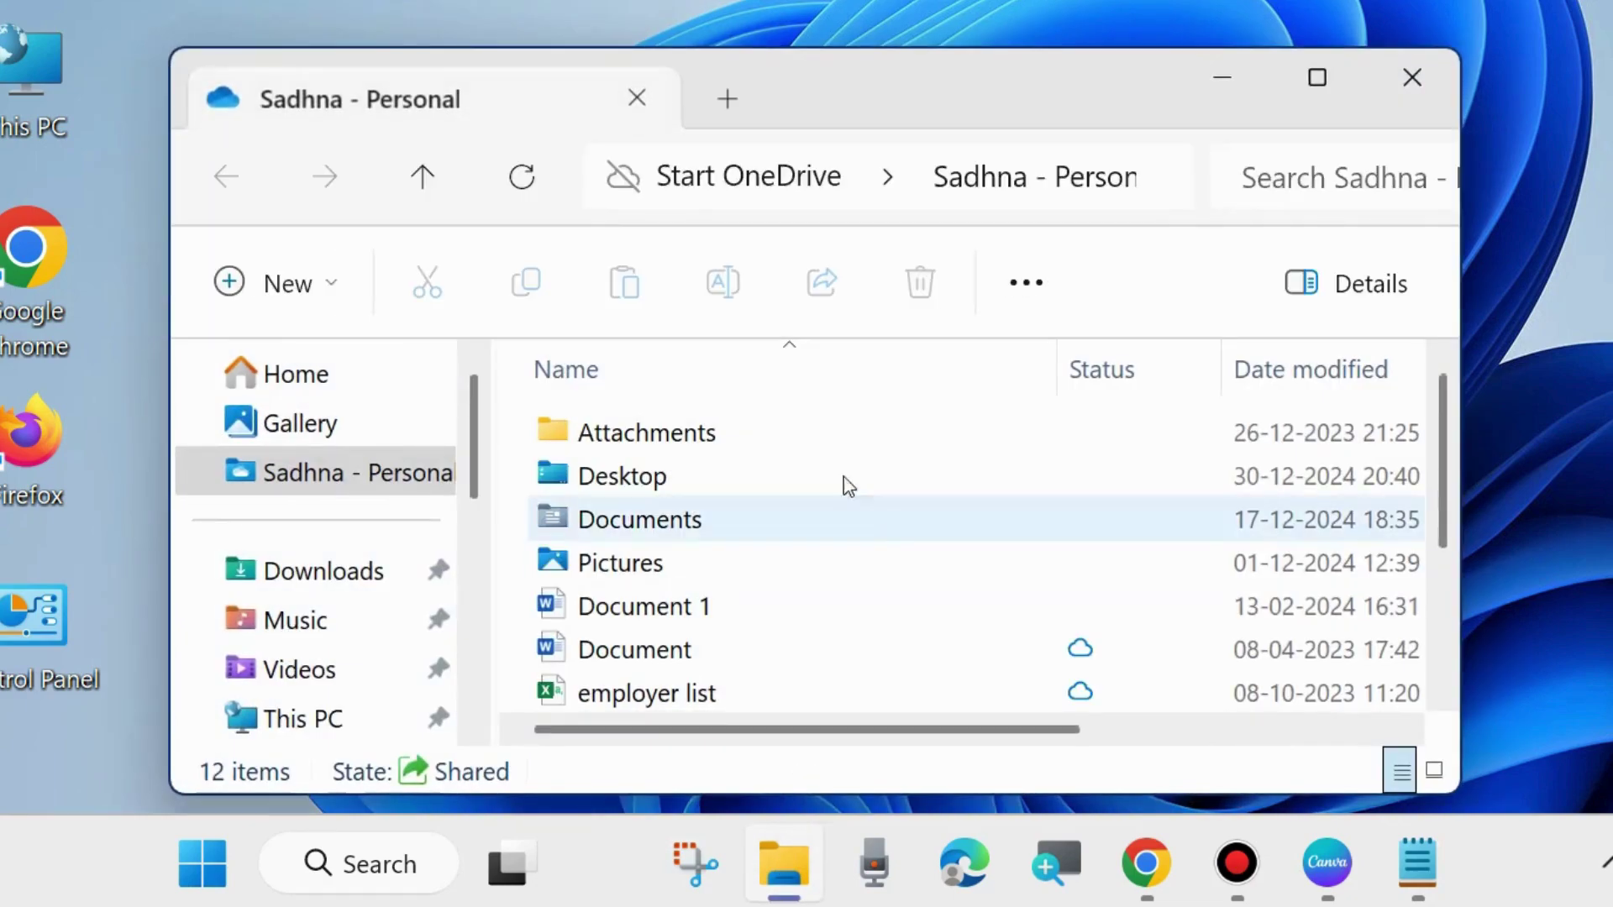
{"action": "scroll", "coordinate": [821, 529], "scroll_direction": "down", "scroll_amount": 3}
{"action": "scroll", "coordinate": [814, 565], "scroll_direction": "up", "scroll_amount": 3}
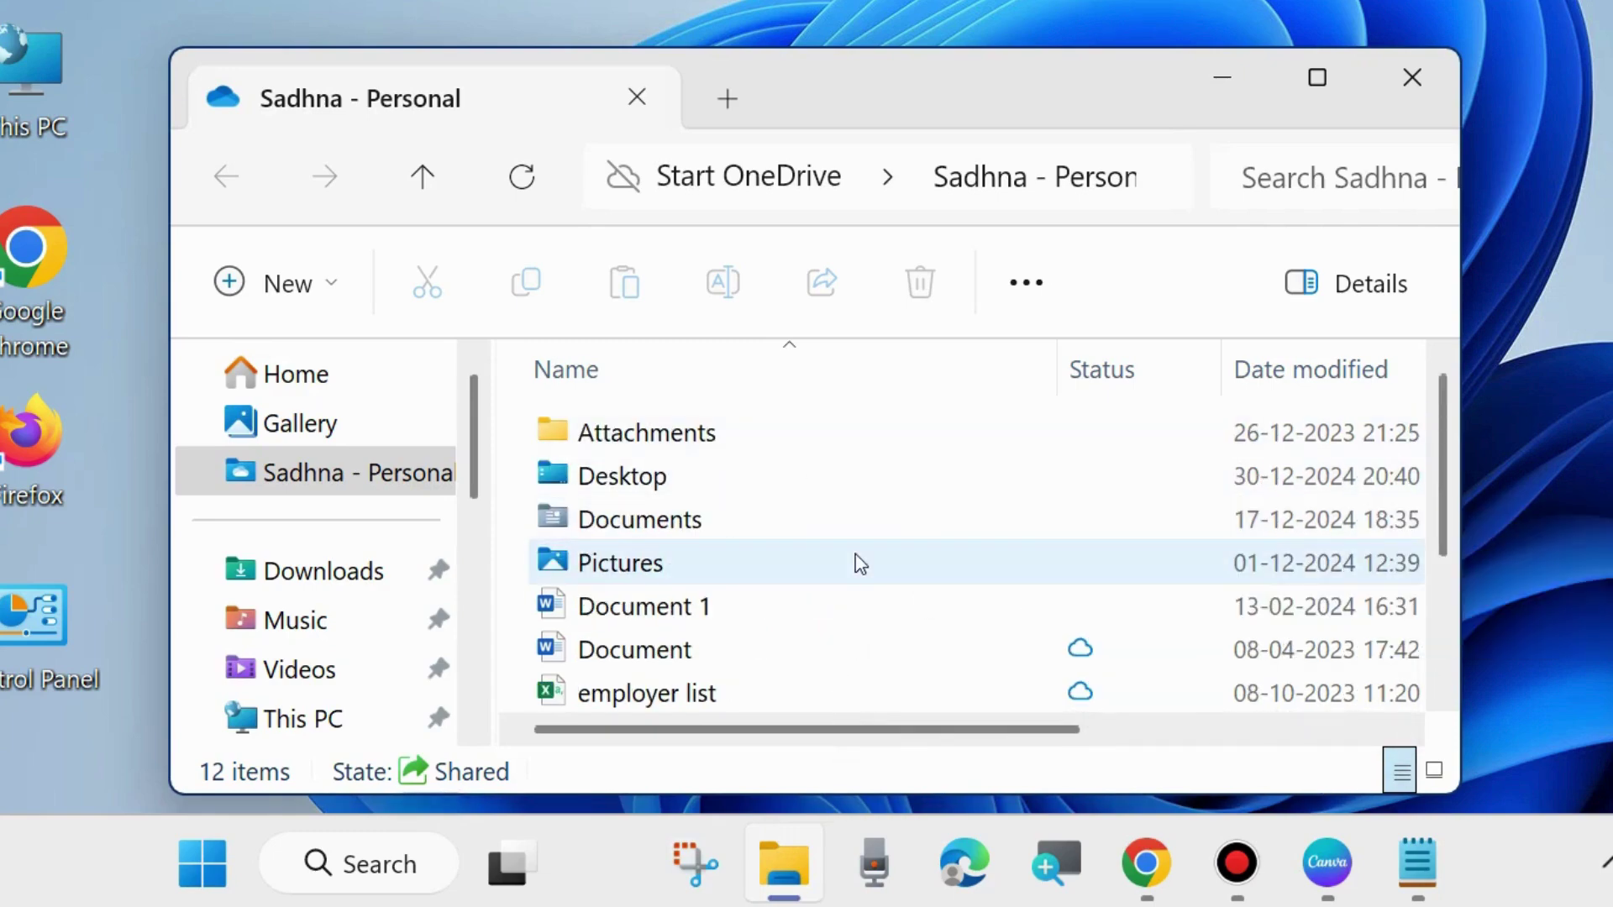
{"action": "left_click", "coordinate": [1411, 79]}
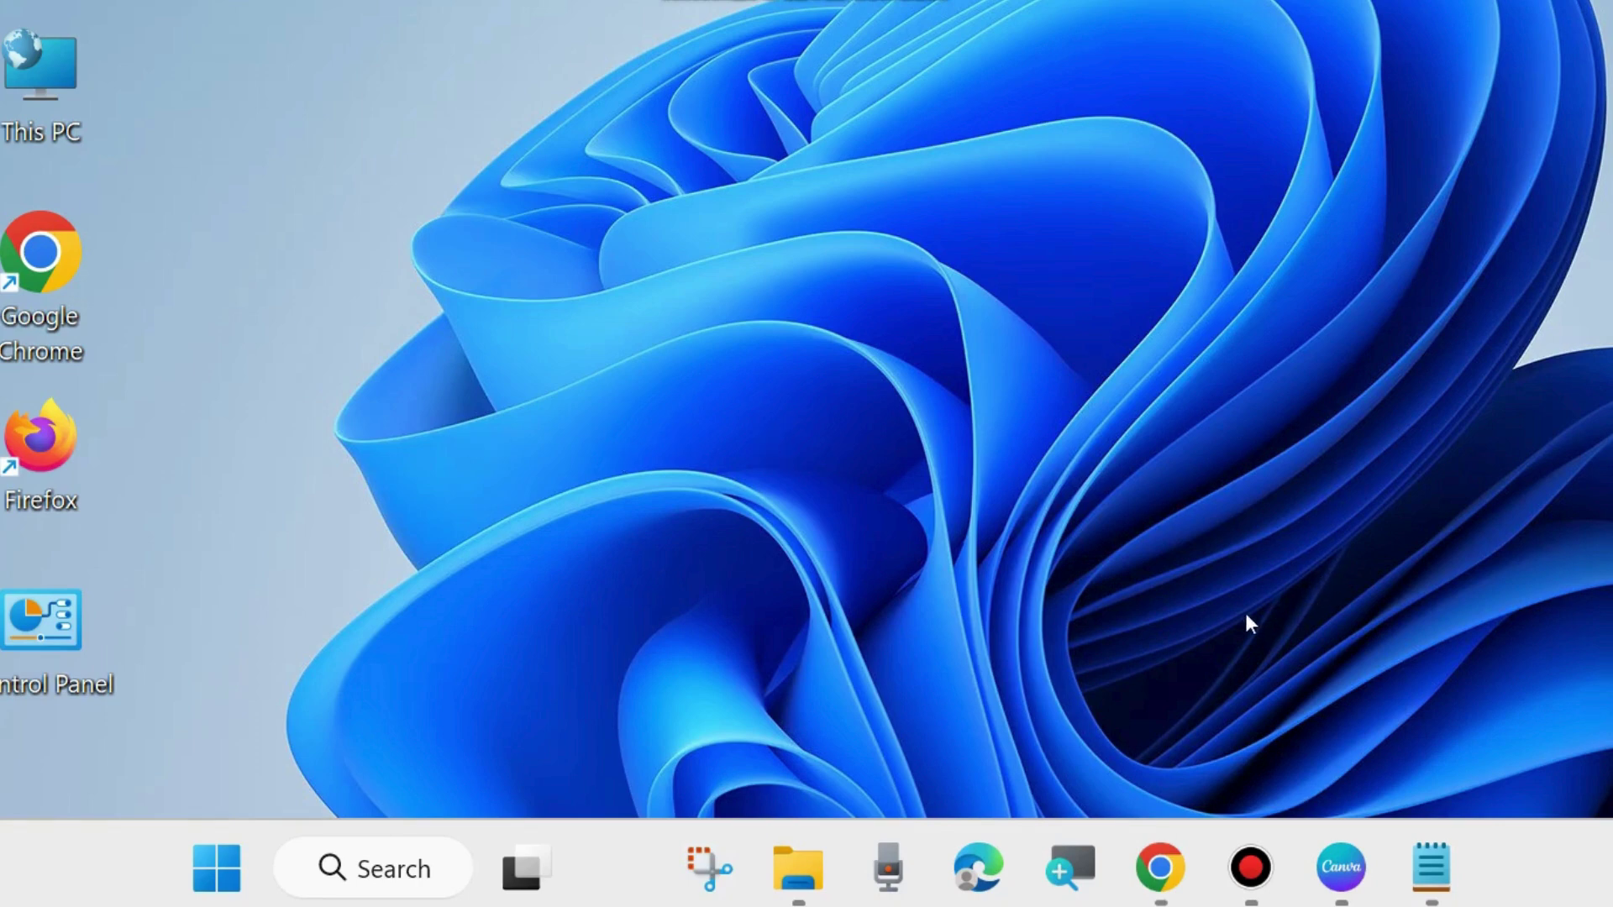
Step: Bring the UPDATE ERROR folder into view on the desktop, inspect the emojis in its name, and move it back aside
{"action": "left_click_drag", "start_coordinate": [0, 198], "coordinate": [836, 304]}
{"action": "left_click", "coordinate": [912, 396]}
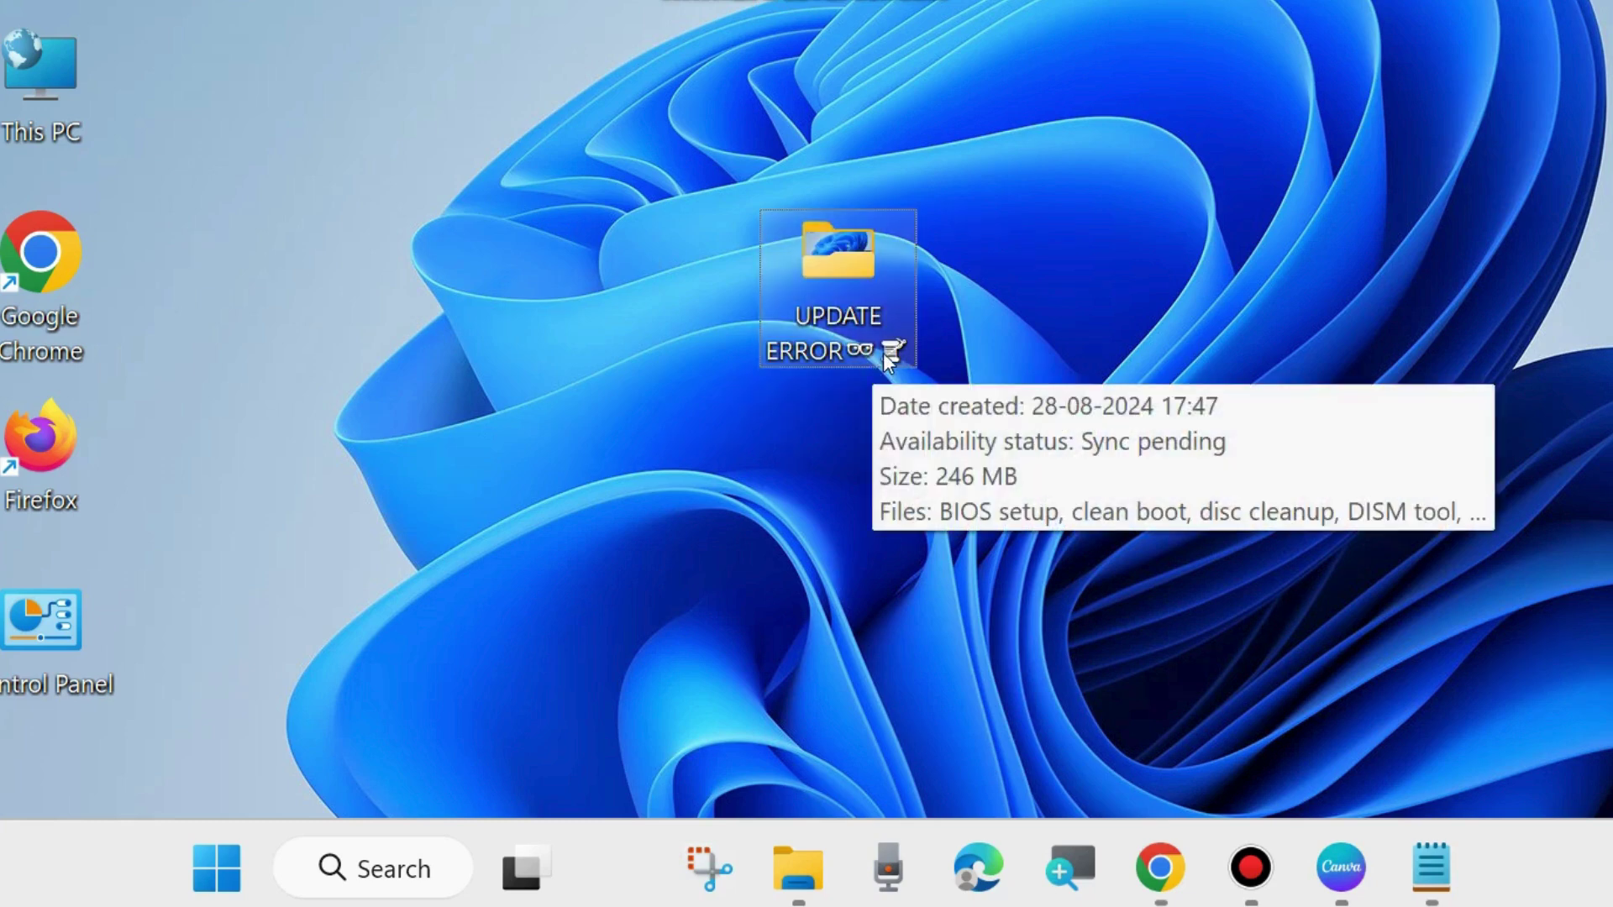
{"action": "left_click", "coordinate": [890, 353]}
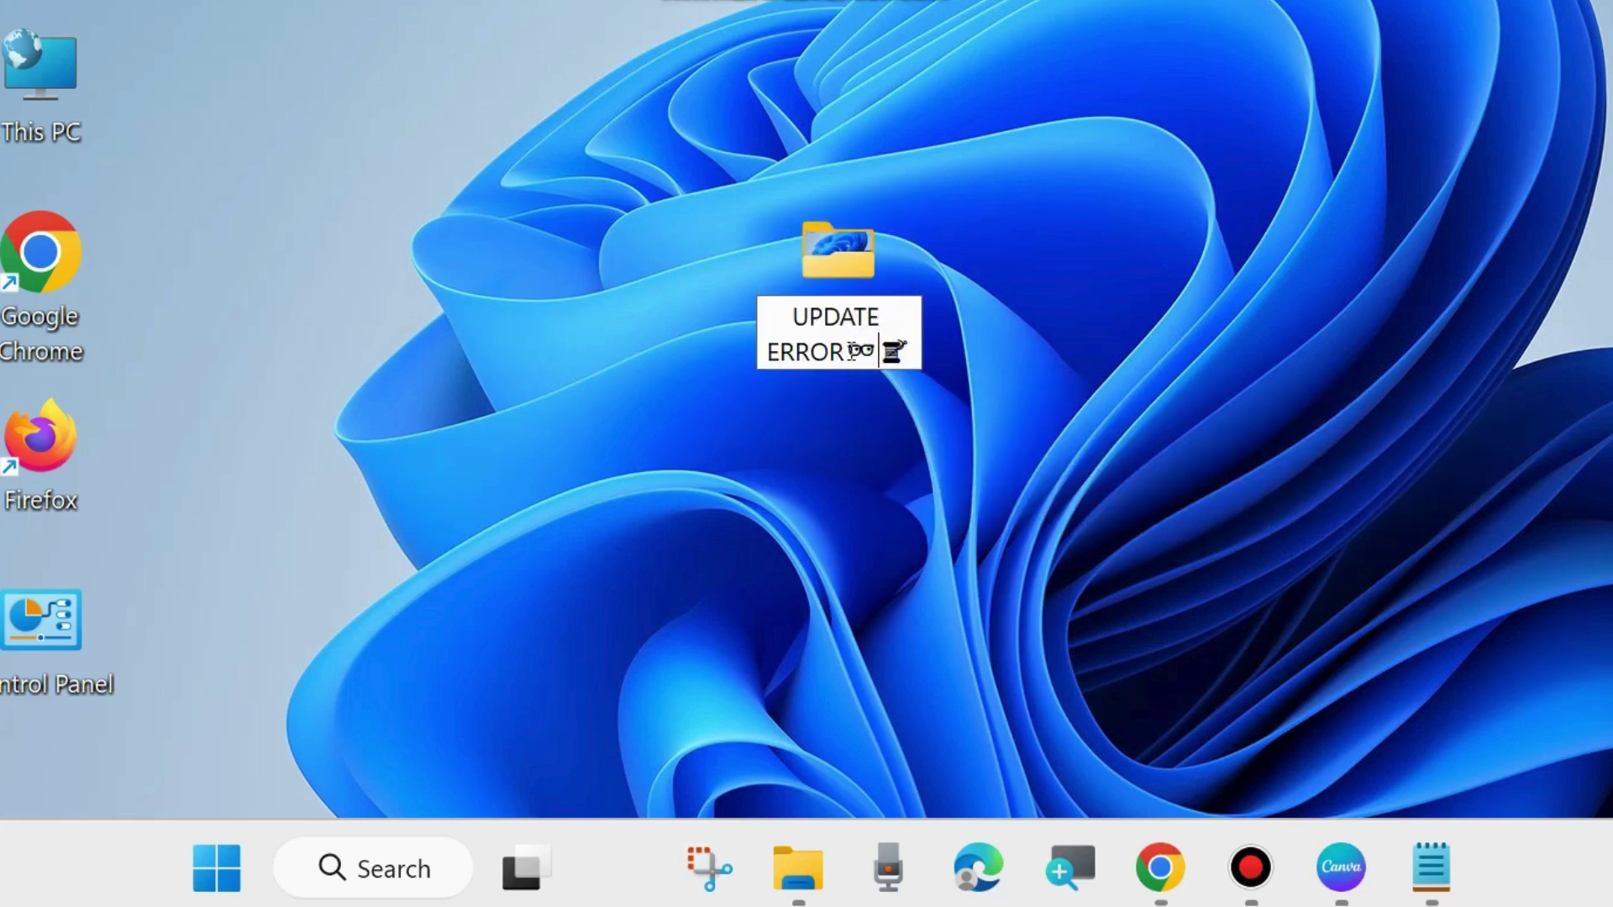
{"action": "left_click_drag", "start_coordinate": [850, 351], "coordinate": [919, 351]}
{"action": "key", "text": "Return"}
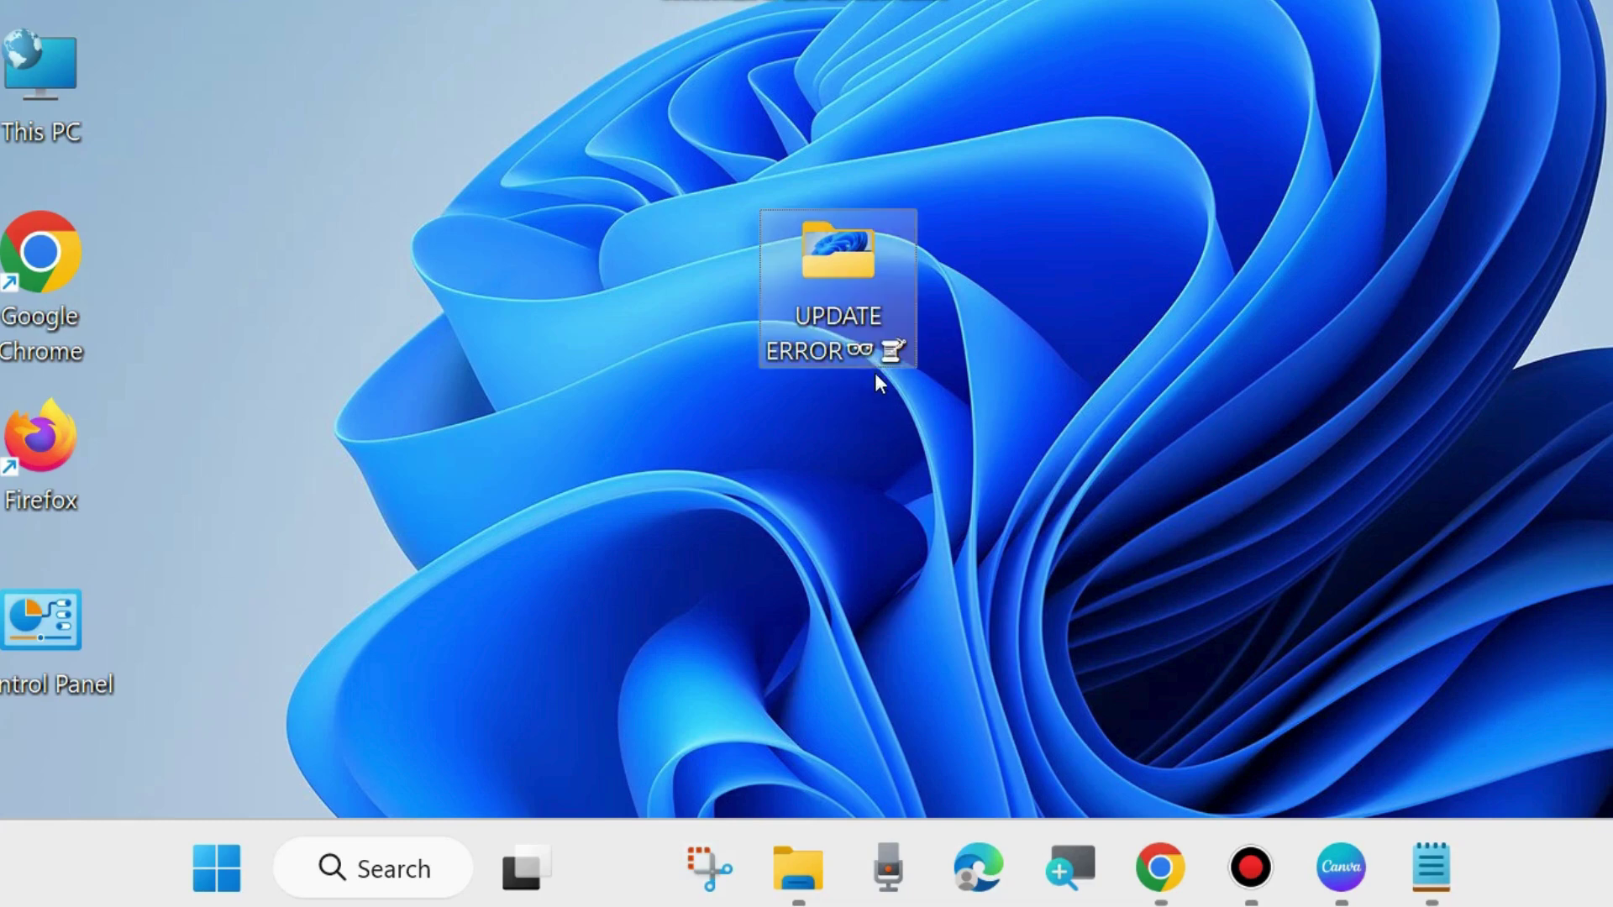
{"action": "mouse_move", "coordinate": [892, 347]}
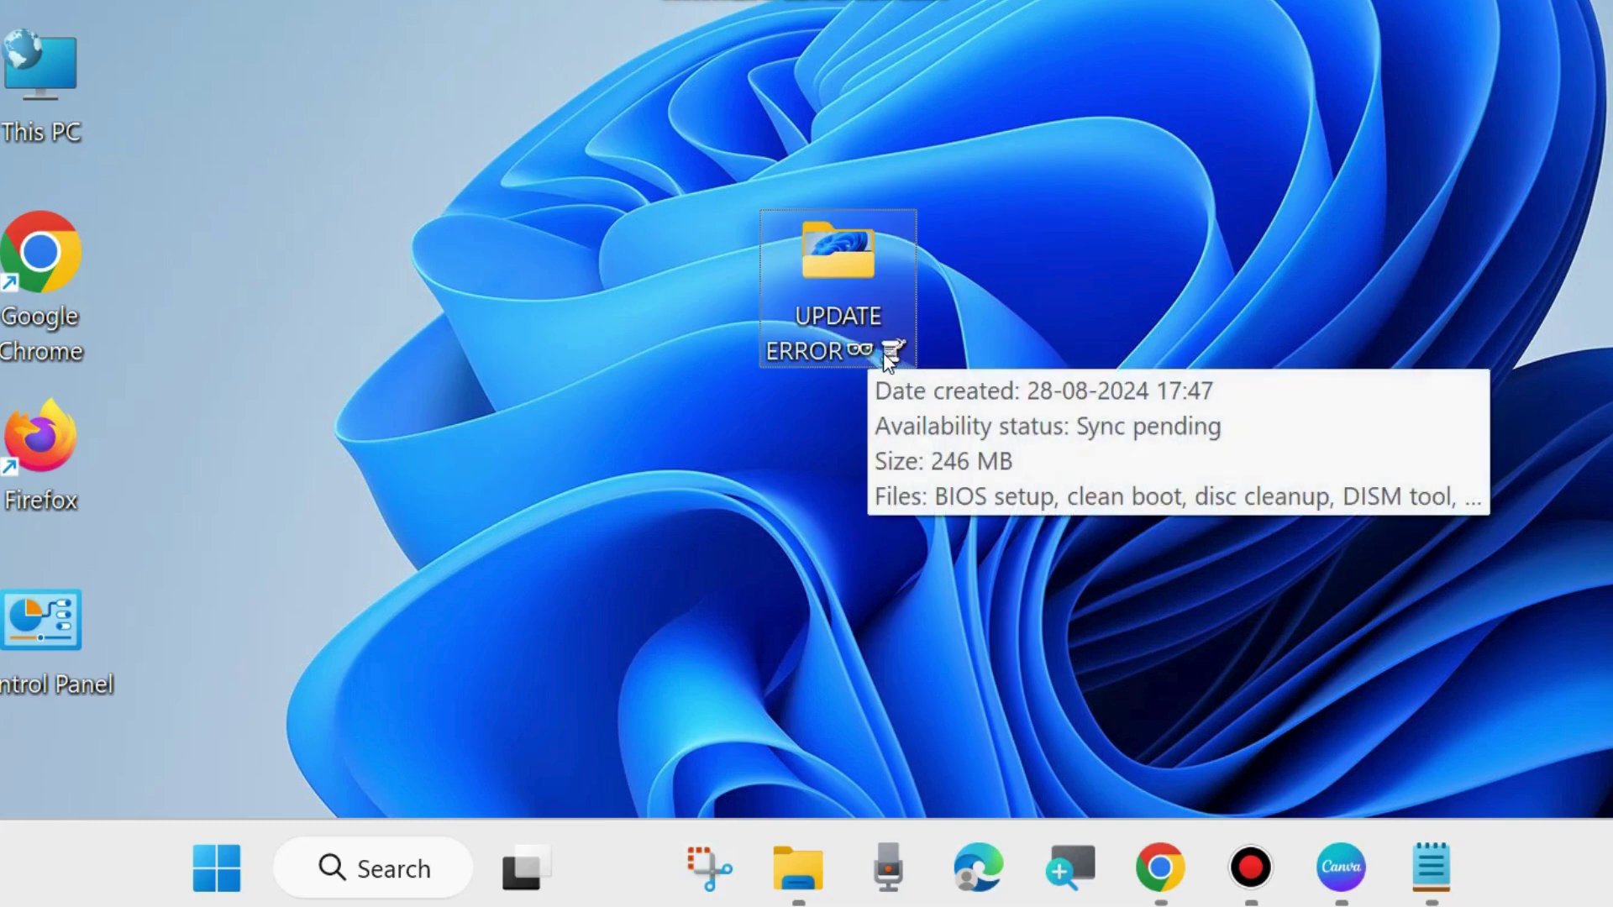
{"action": "left_click_drag", "start_coordinate": [819, 245], "coordinate": [1611, 441]}
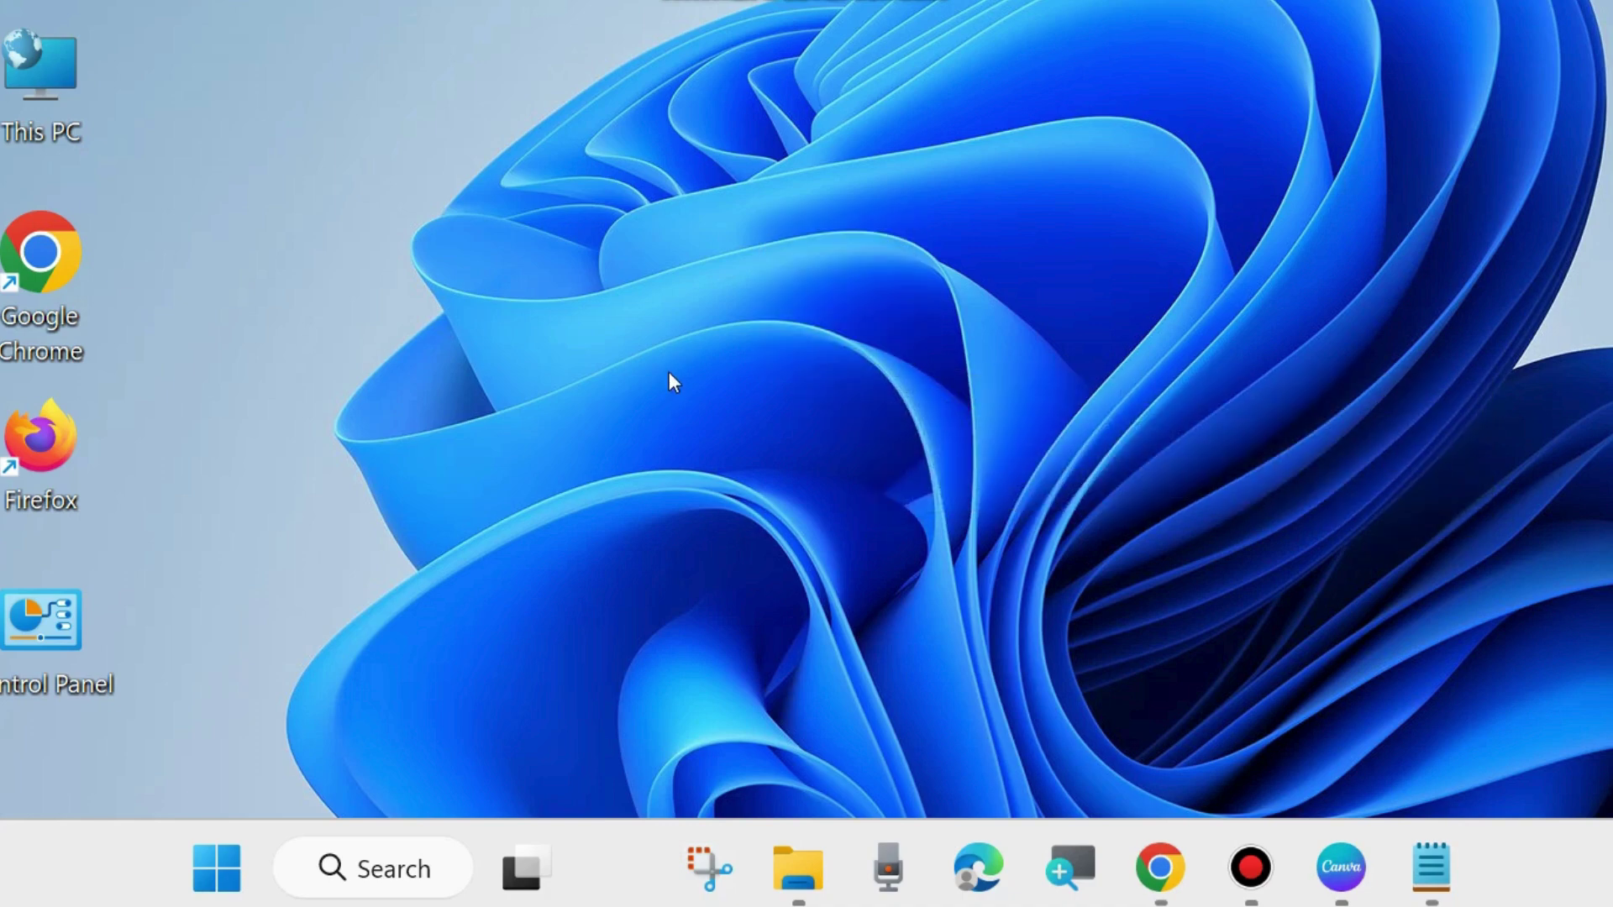
Step: Switch to the File Explorer window containing New folder and append a space, a heart emoji and a smiling-face emoji to that folder's name
{"action": "left_click", "coordinate": [798, 859]}
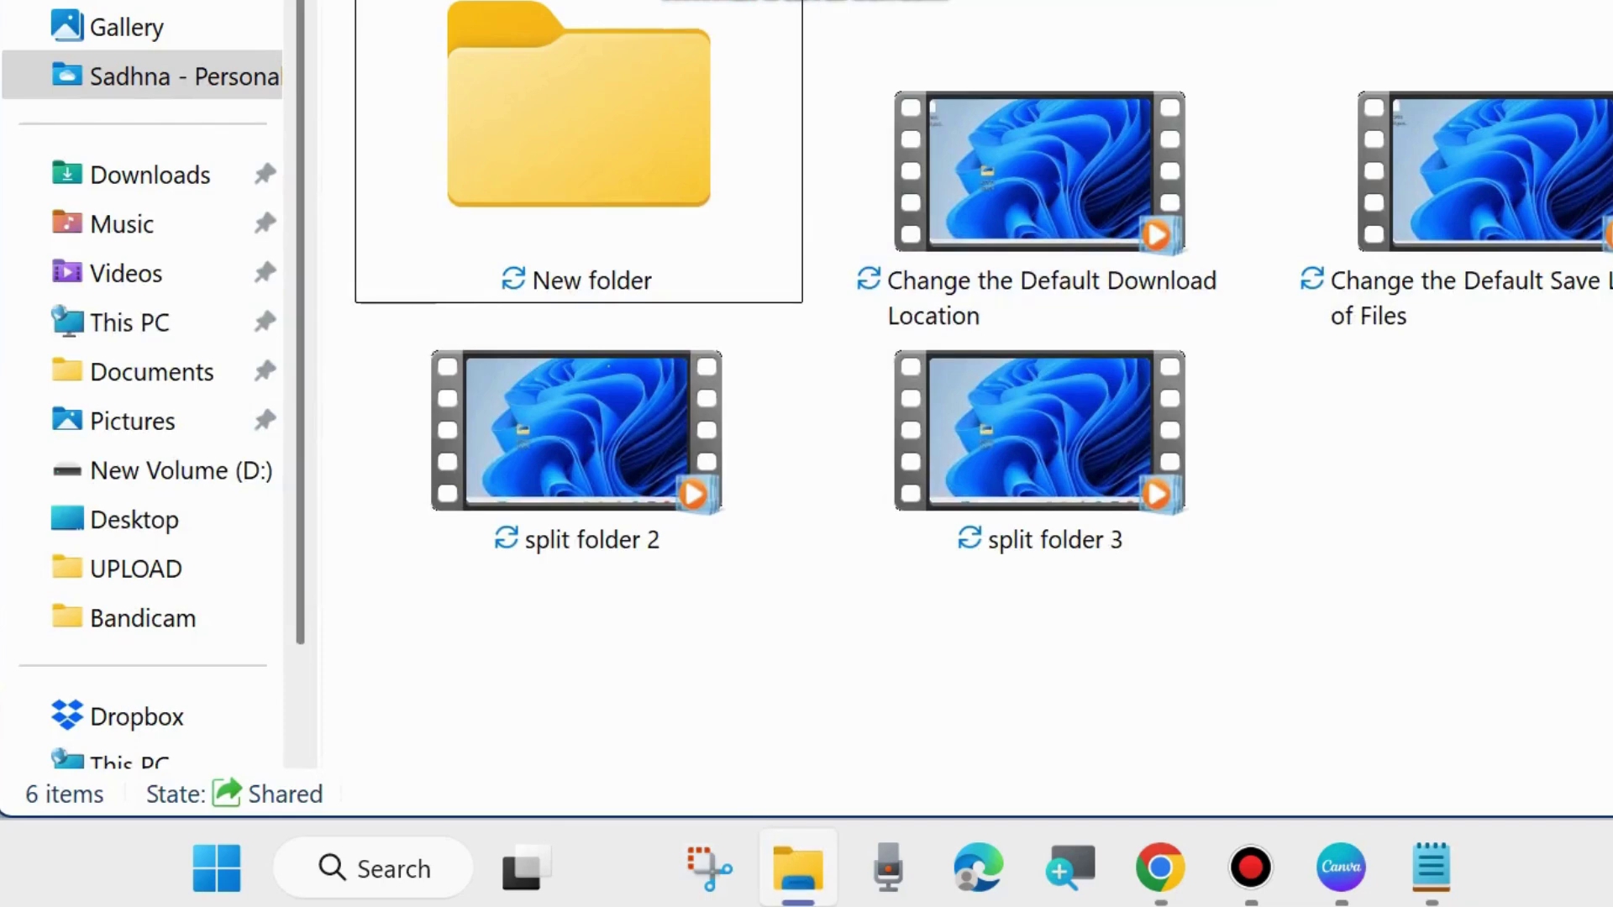
{"action": "left_click_drag", "start_coordinate": [756, 0], "coordinate": [790, 0]}
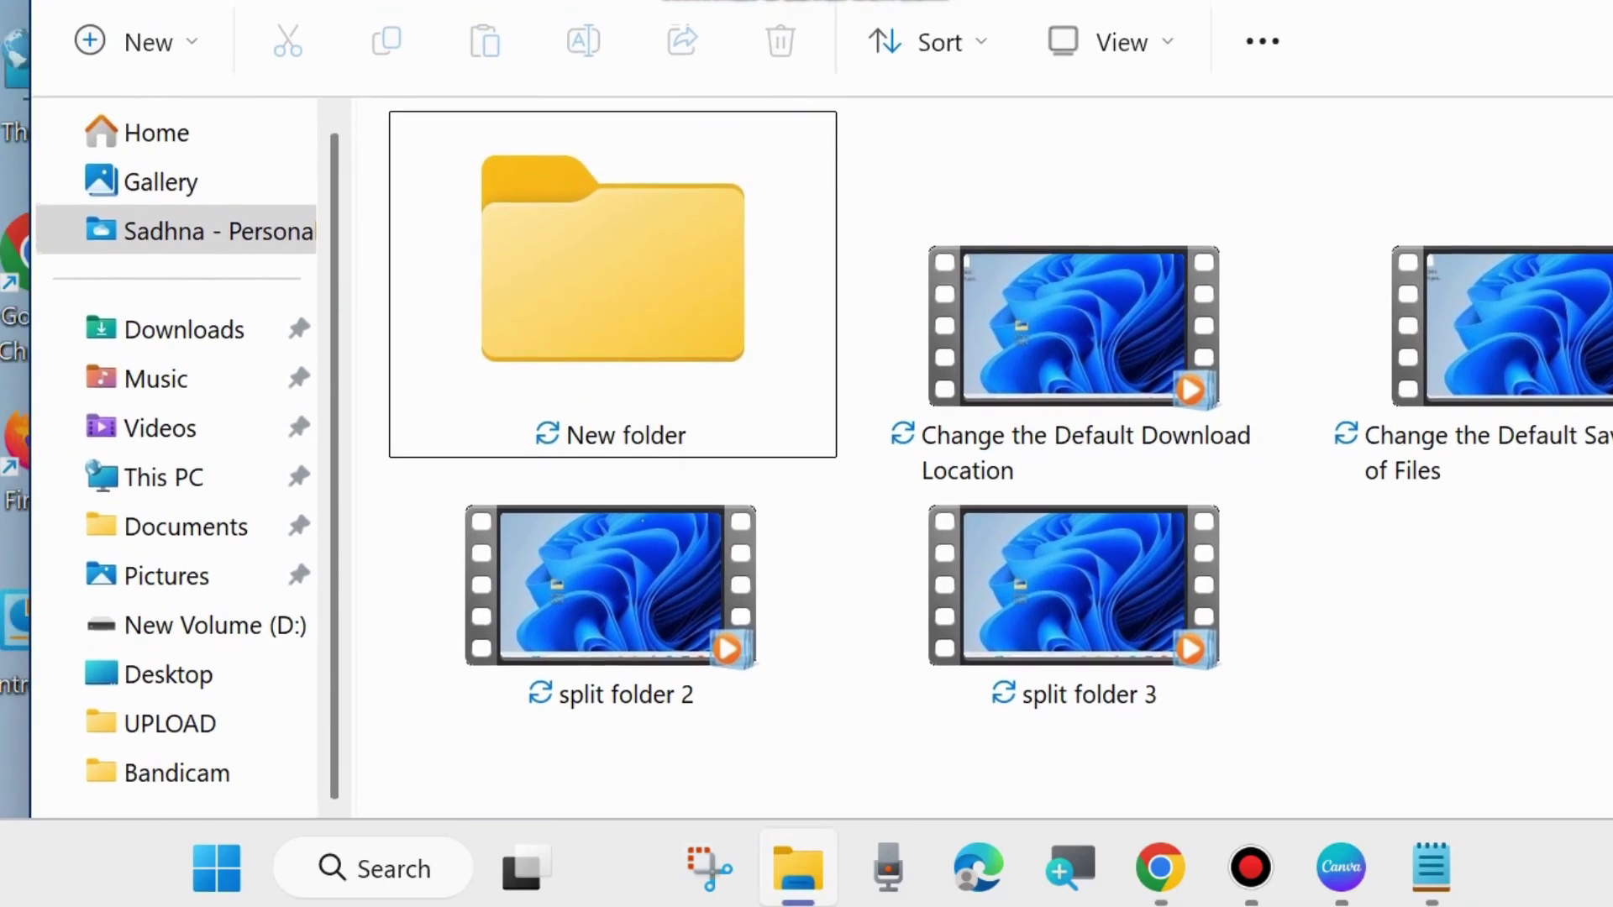
{"action": "left_click", "coordinate": [636, 413]}
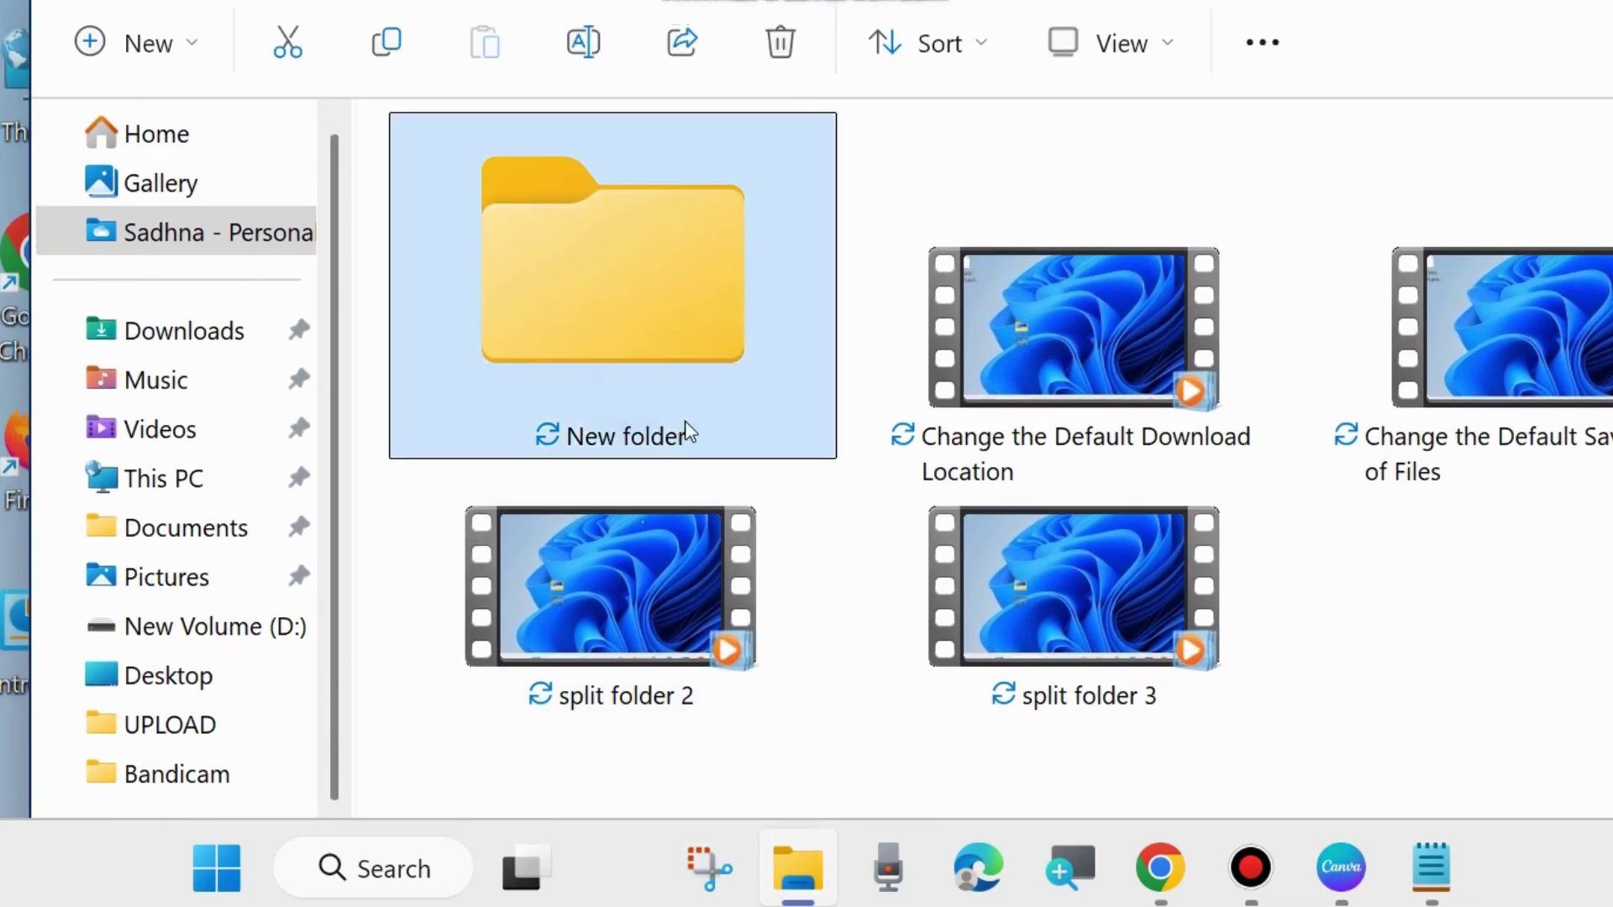
{"action": "right_click", "coordinate": [601, 425]}
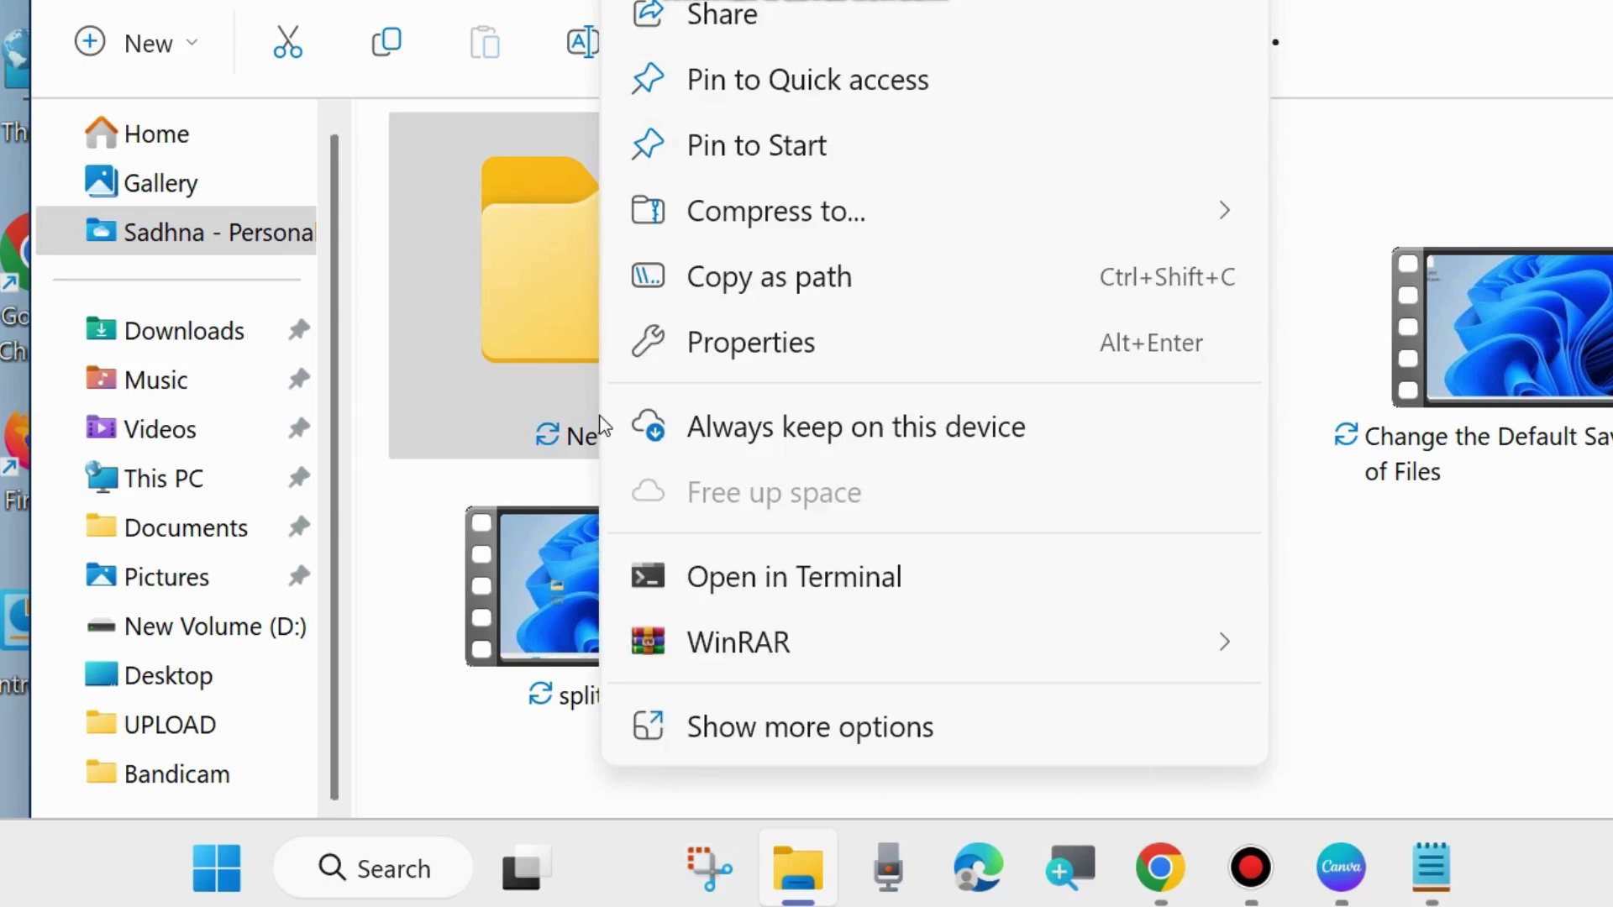
{"action": "left_click", "coordinate": [780, 731]}
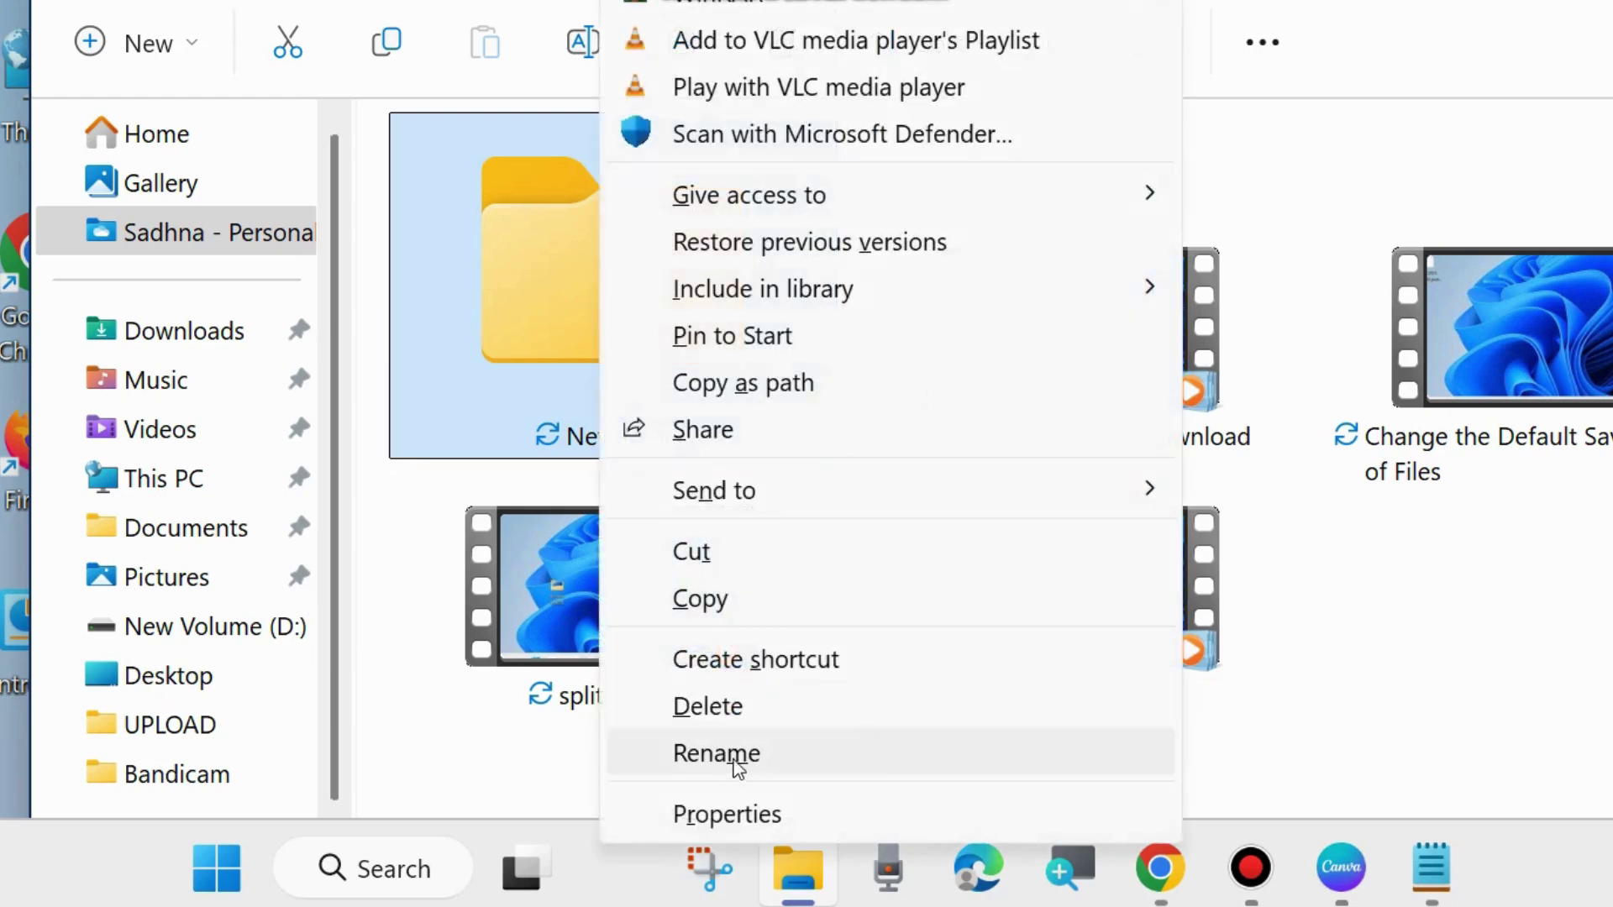
{"action": "left_click", "coordinate": [721, 755]}
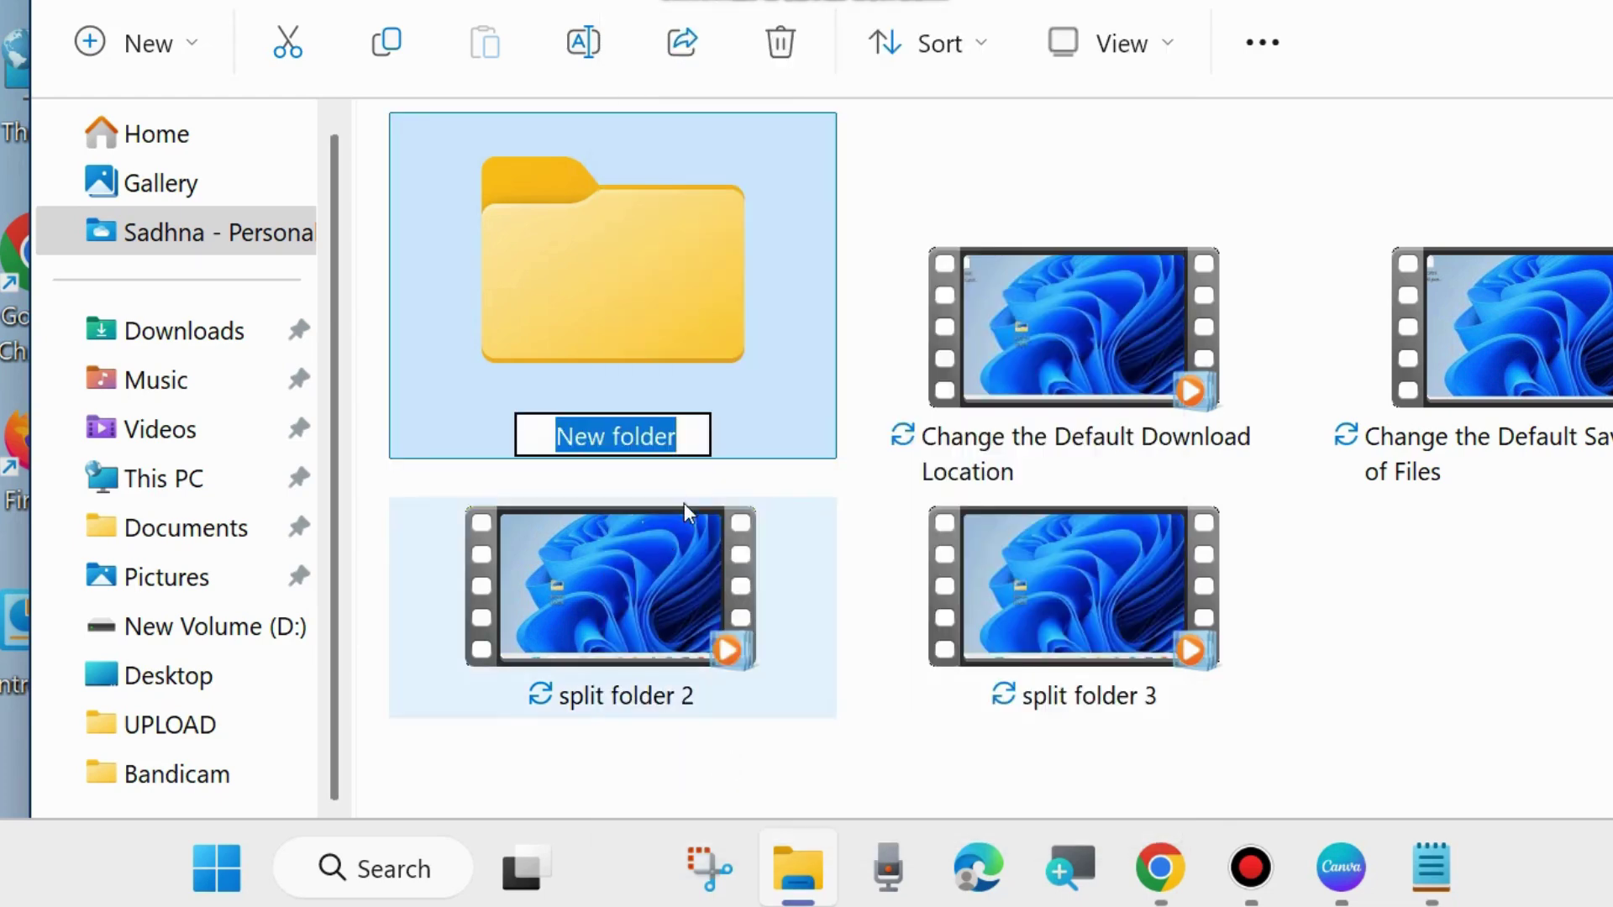
{"action": "left_click", "coordinate": [672, 437]}
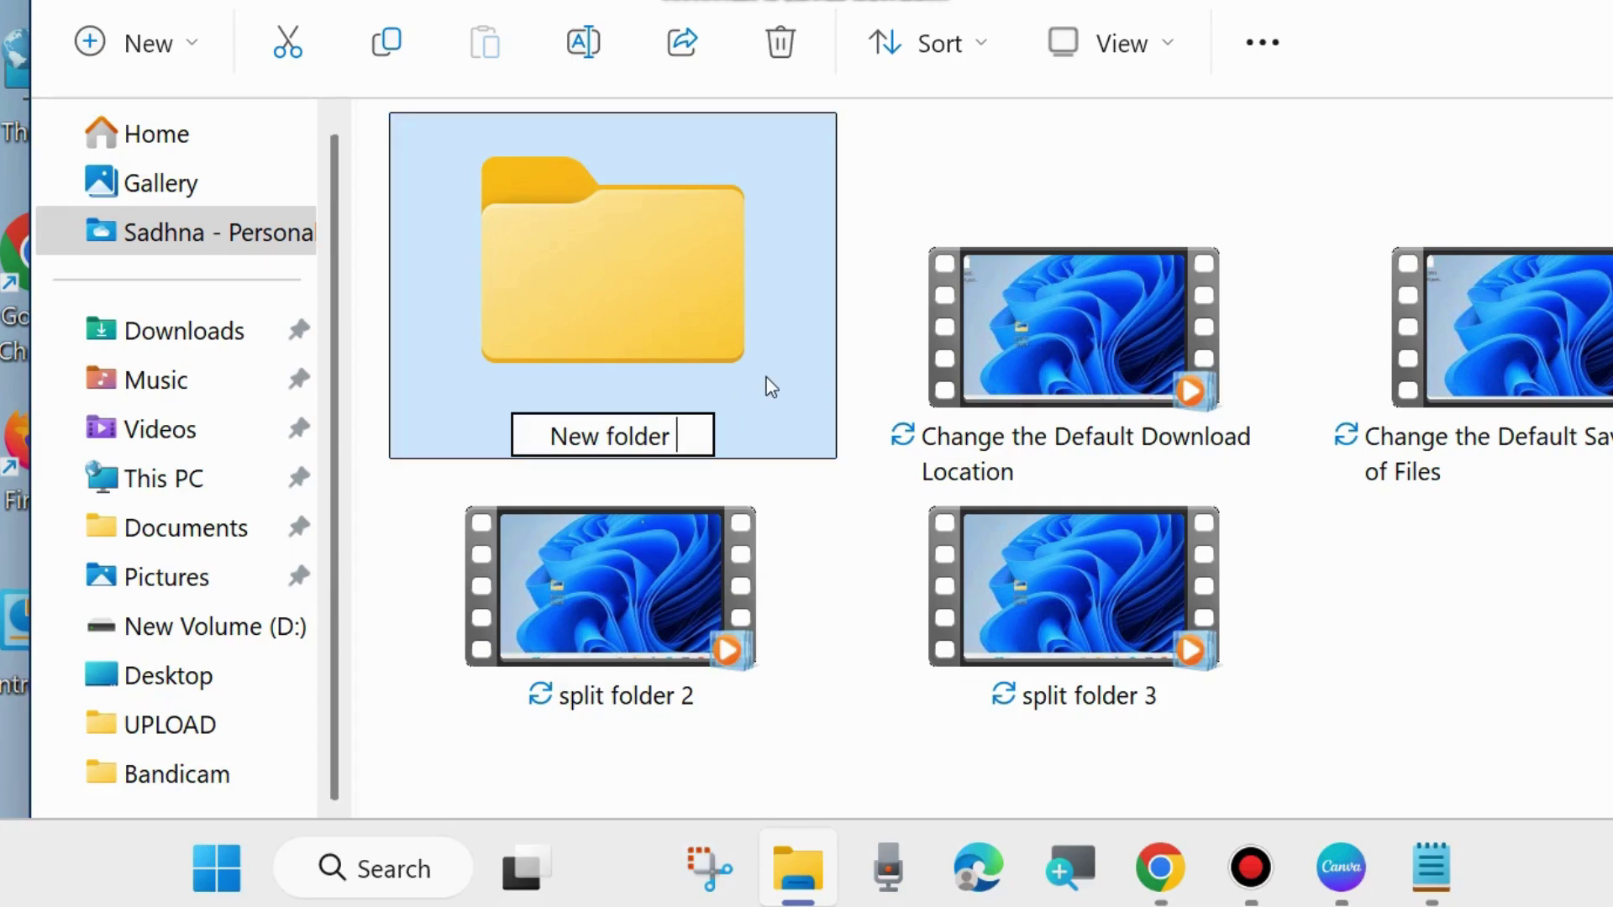
{"action": "key", "text": "super+period"}
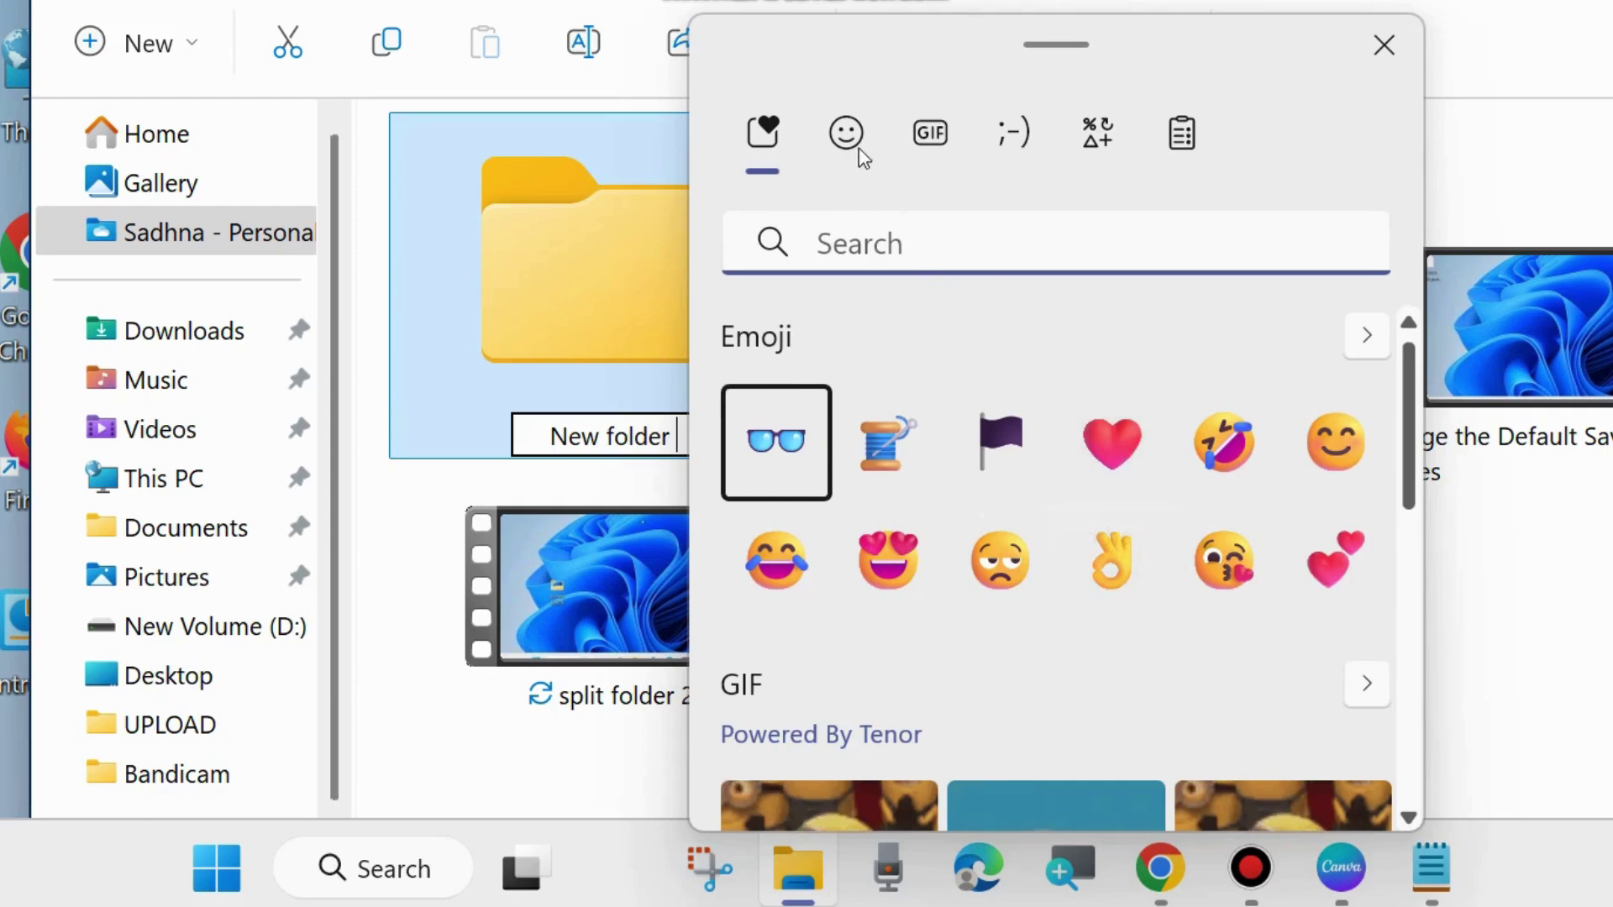
{"action": "left_click", "coordinate": [840, 130]}
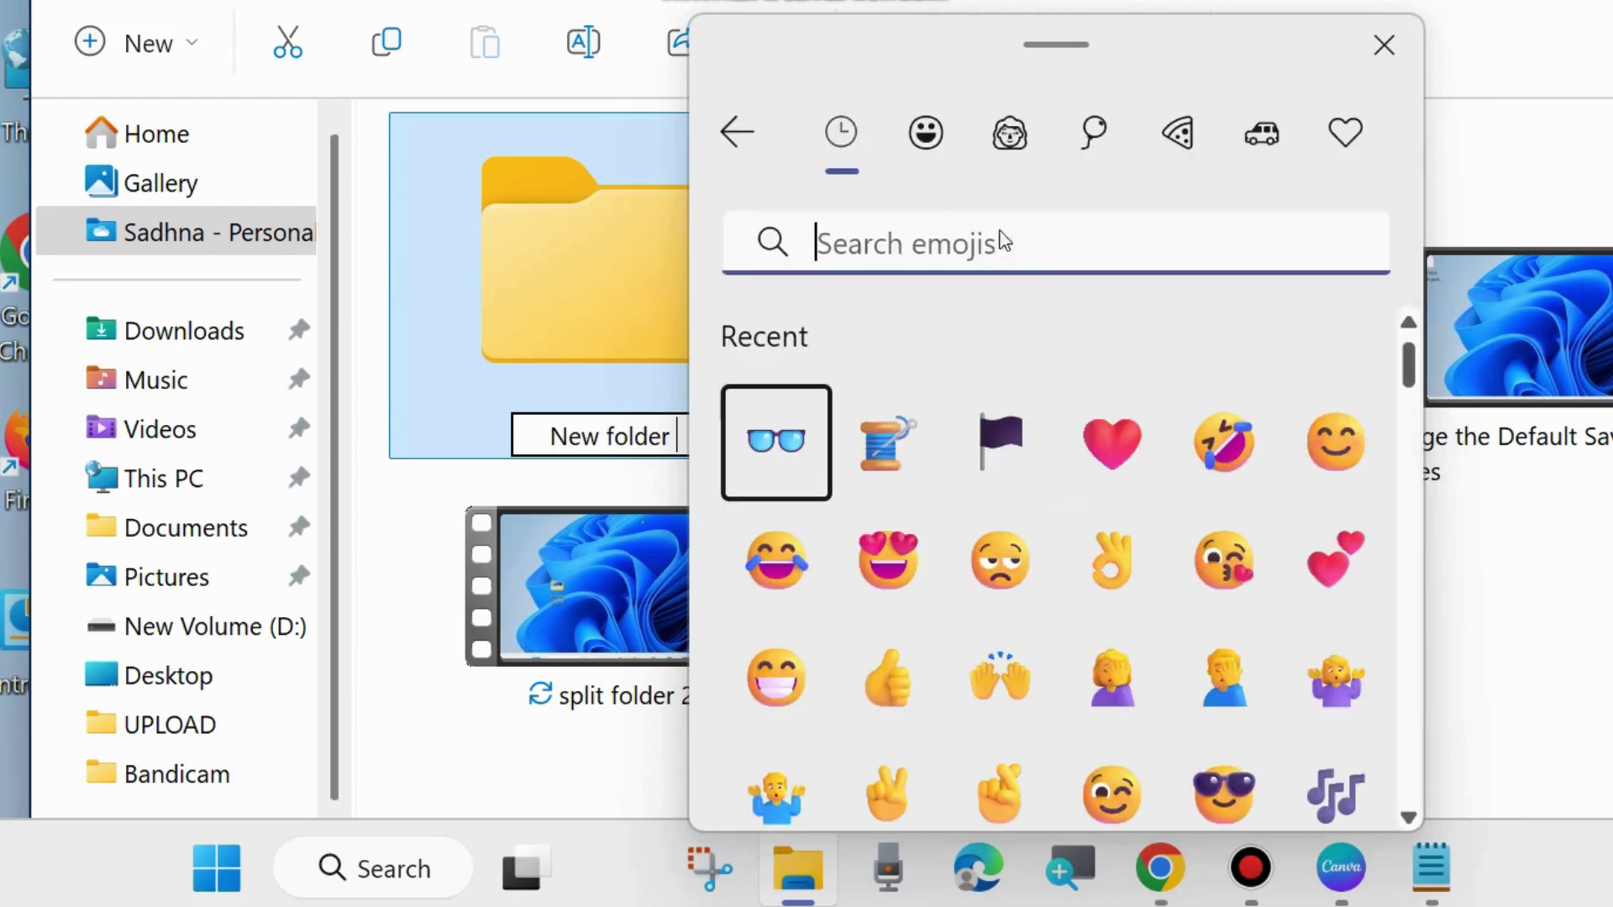
{"action": "left_click", "coordinate": [1105, 439]}
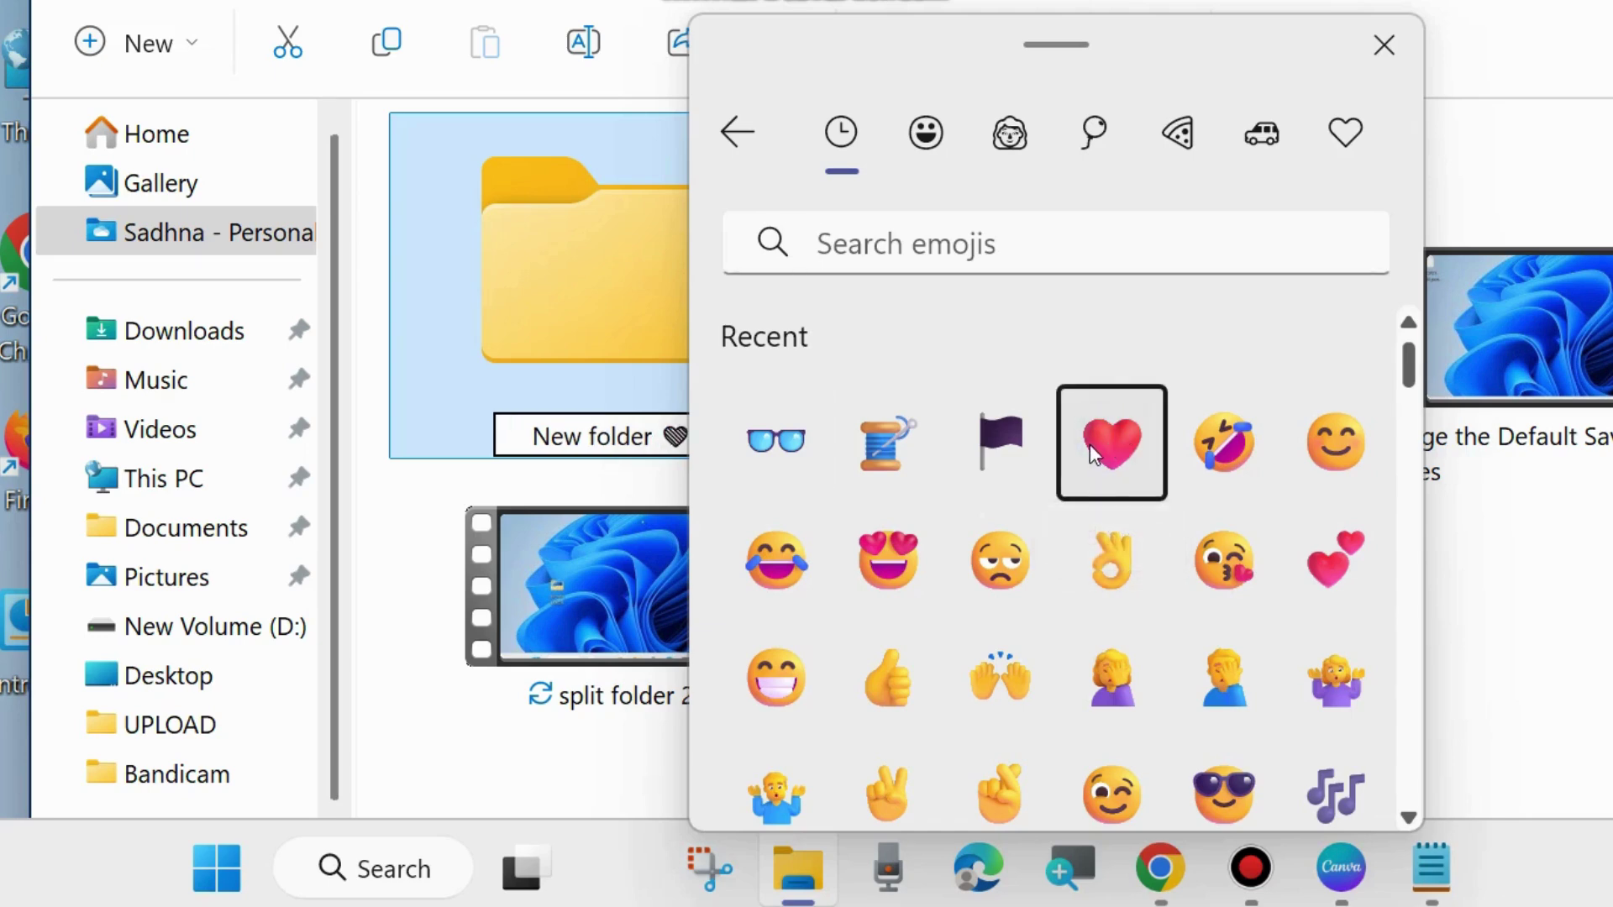
{"action": "left_click_drag", "start_coordinate": [1143, 47], "coordinate": [1266, 49]}
{"action": "left_click", "coordinate": [1475, 452]}
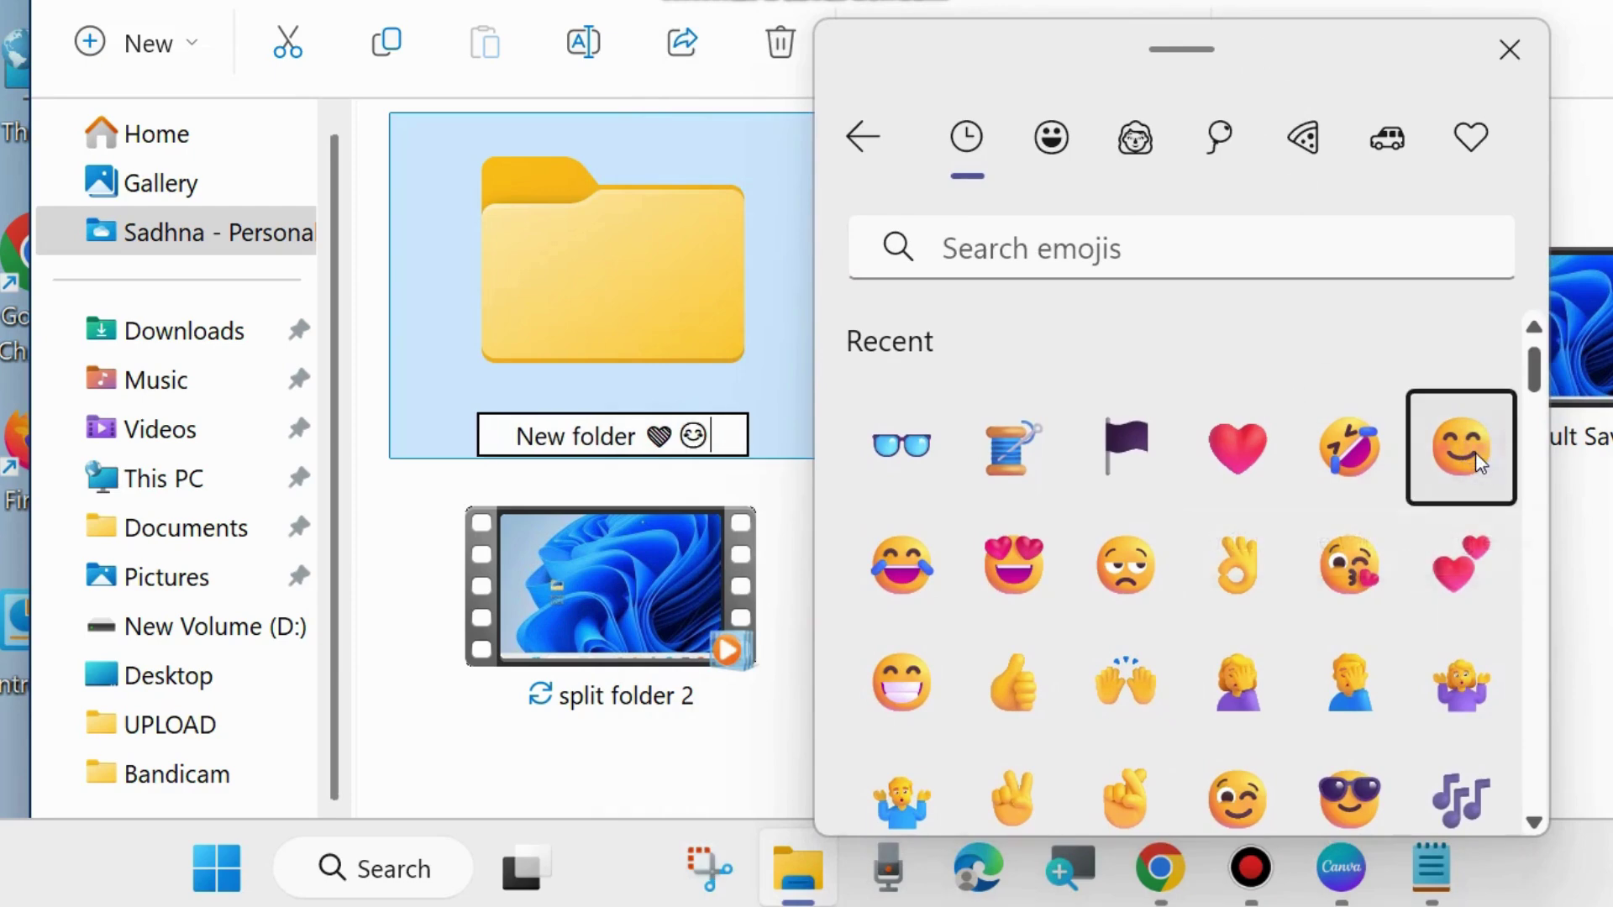
Step: Add the alien and unicorn emojis to the end of the folder's name and close the emoji picker
{"action": "scroll", "coordinate": [1205, 628], "scroll_direction": "down", "scroll_amount": 10}
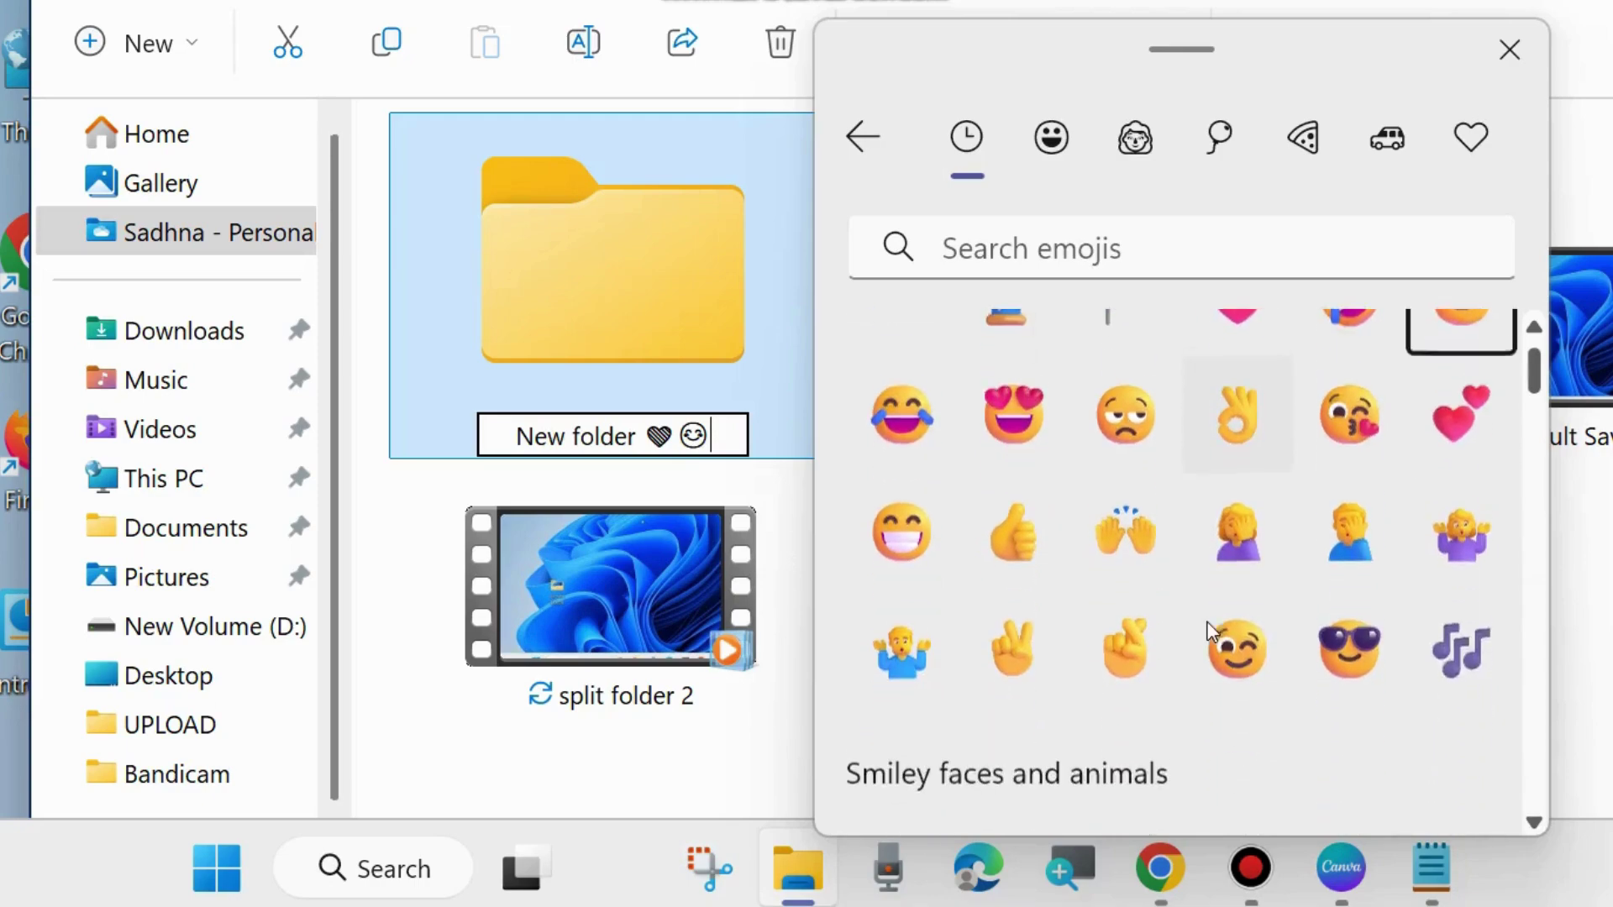
{"action": "scroll", "coordinate": [1217, 635], "scroll_direction": "down", "scroll_amount": 8}
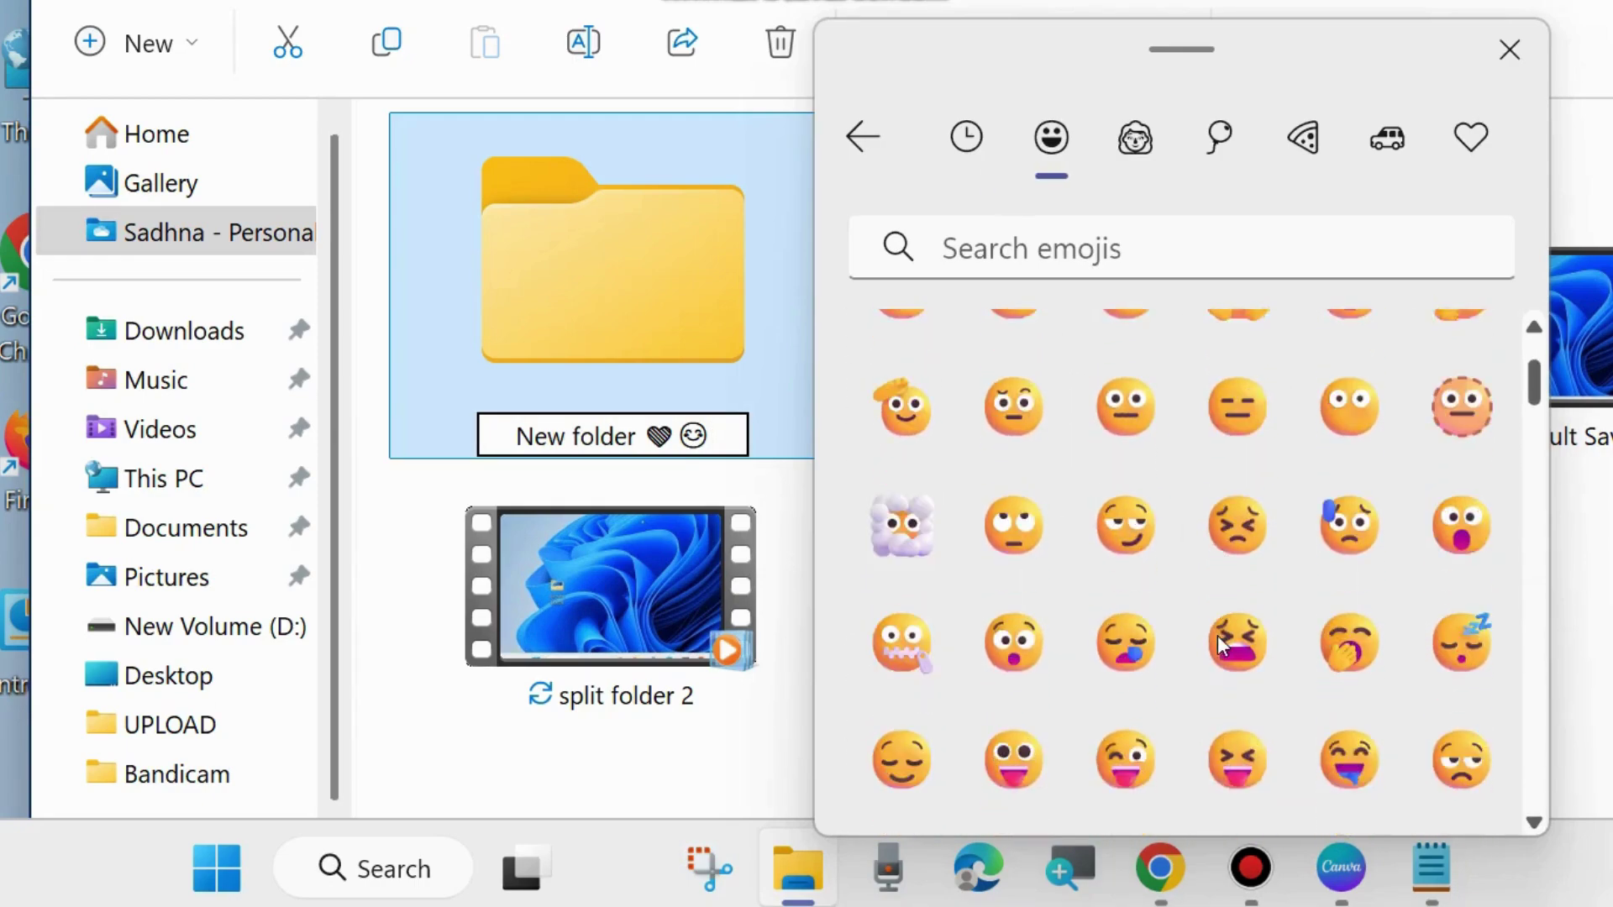
{"action": "scroll", "coordinate": [1217, 635], "scroll_direction": "down", "scroll_amount": 6}
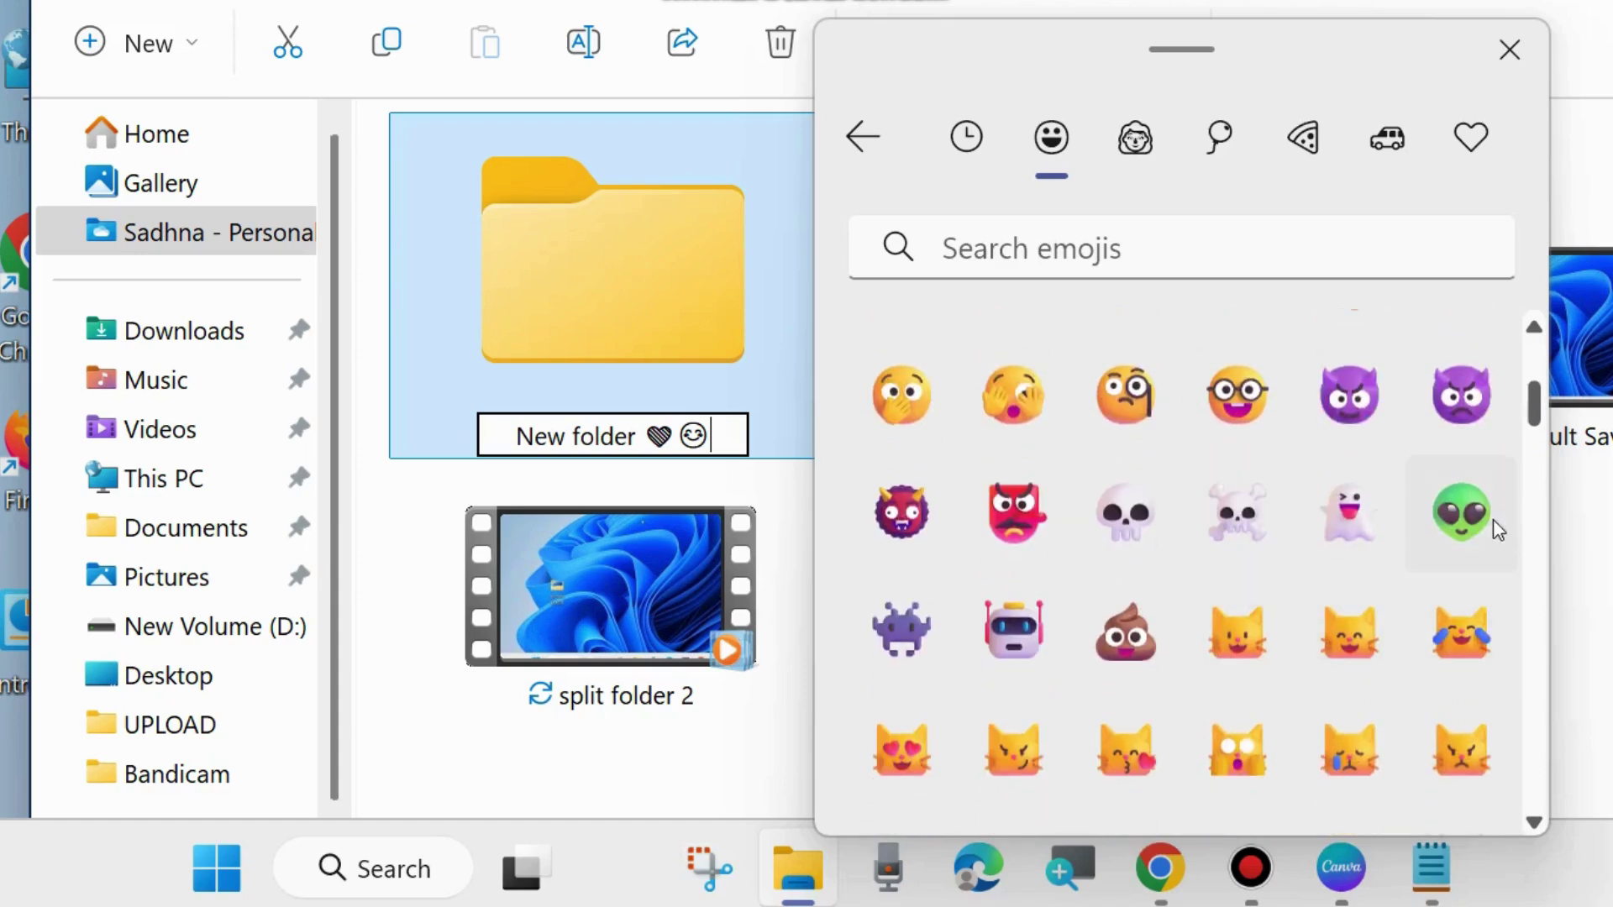
{"action": "left_click", "coordinate": [1478, 520]}
{"action": "scroll", "coordinate": [1209, 651], "scroll_direction": "down", "scroll_amount": 6}
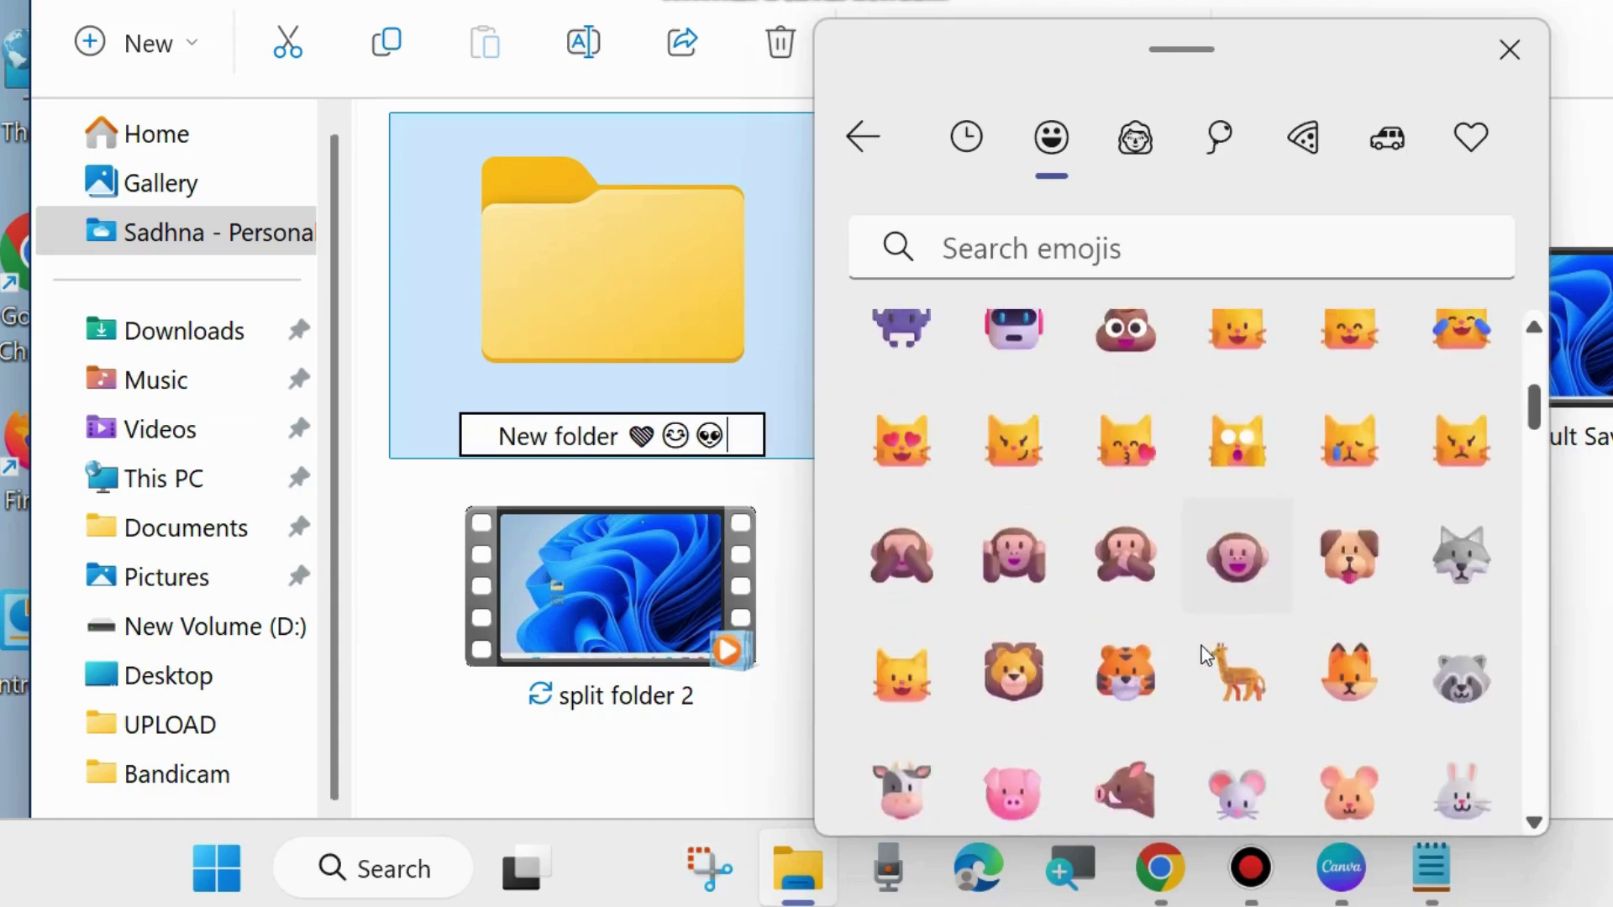
{"action": "scroll", "coordinate": [1193, 651], "scroll_direction": "up", "scroll_amount": 2}
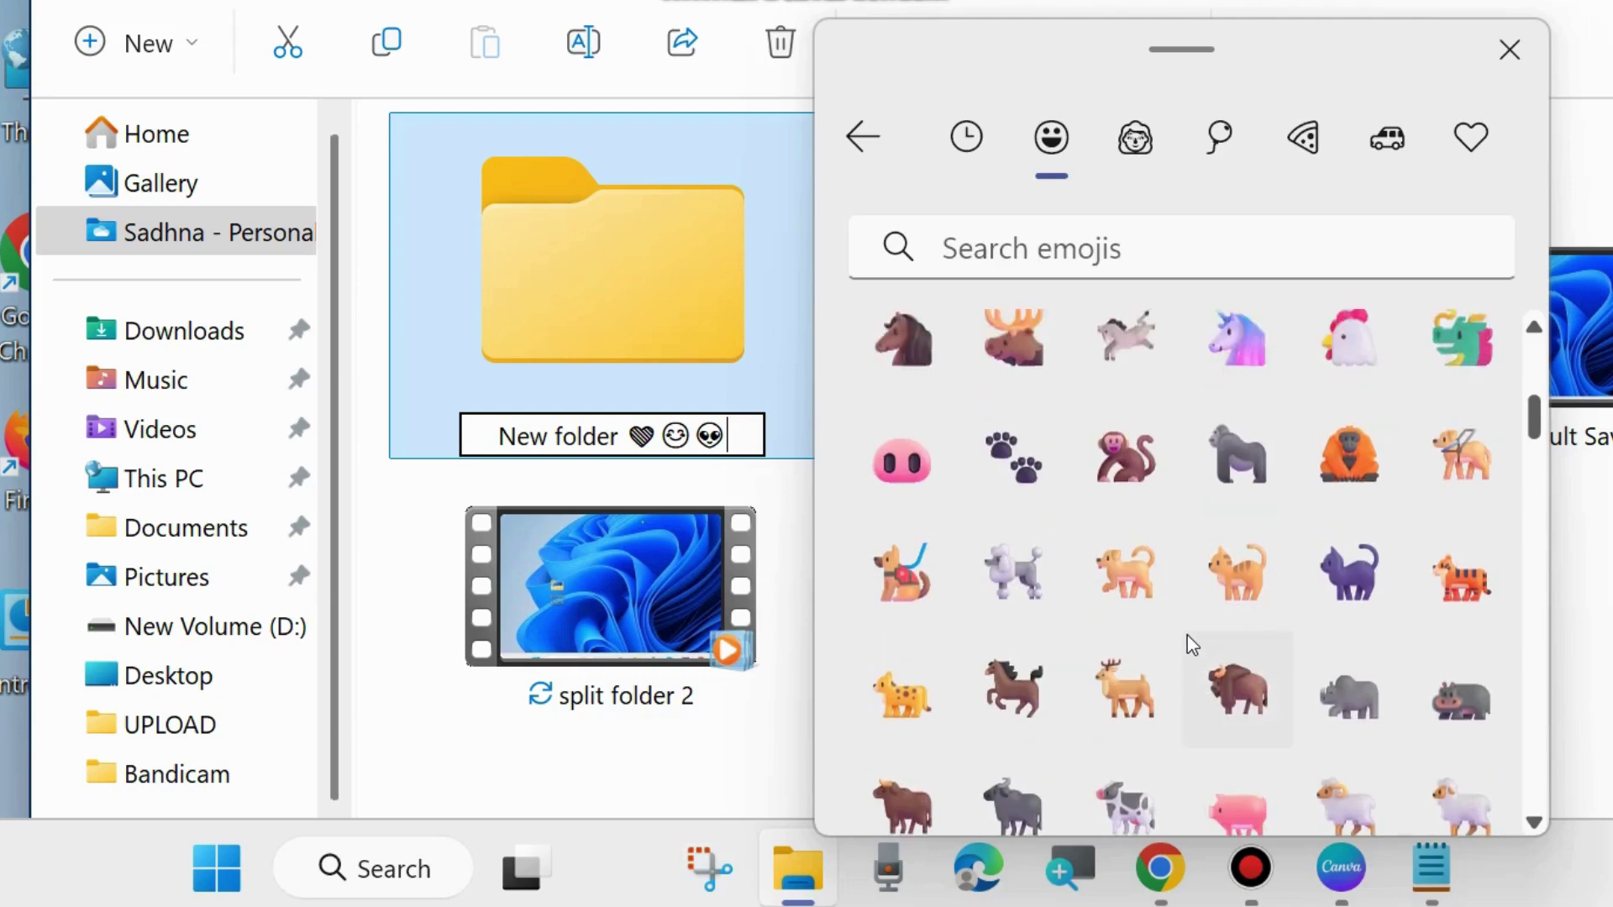
{"action": "left_click", "coordinate": [1226, 460]}
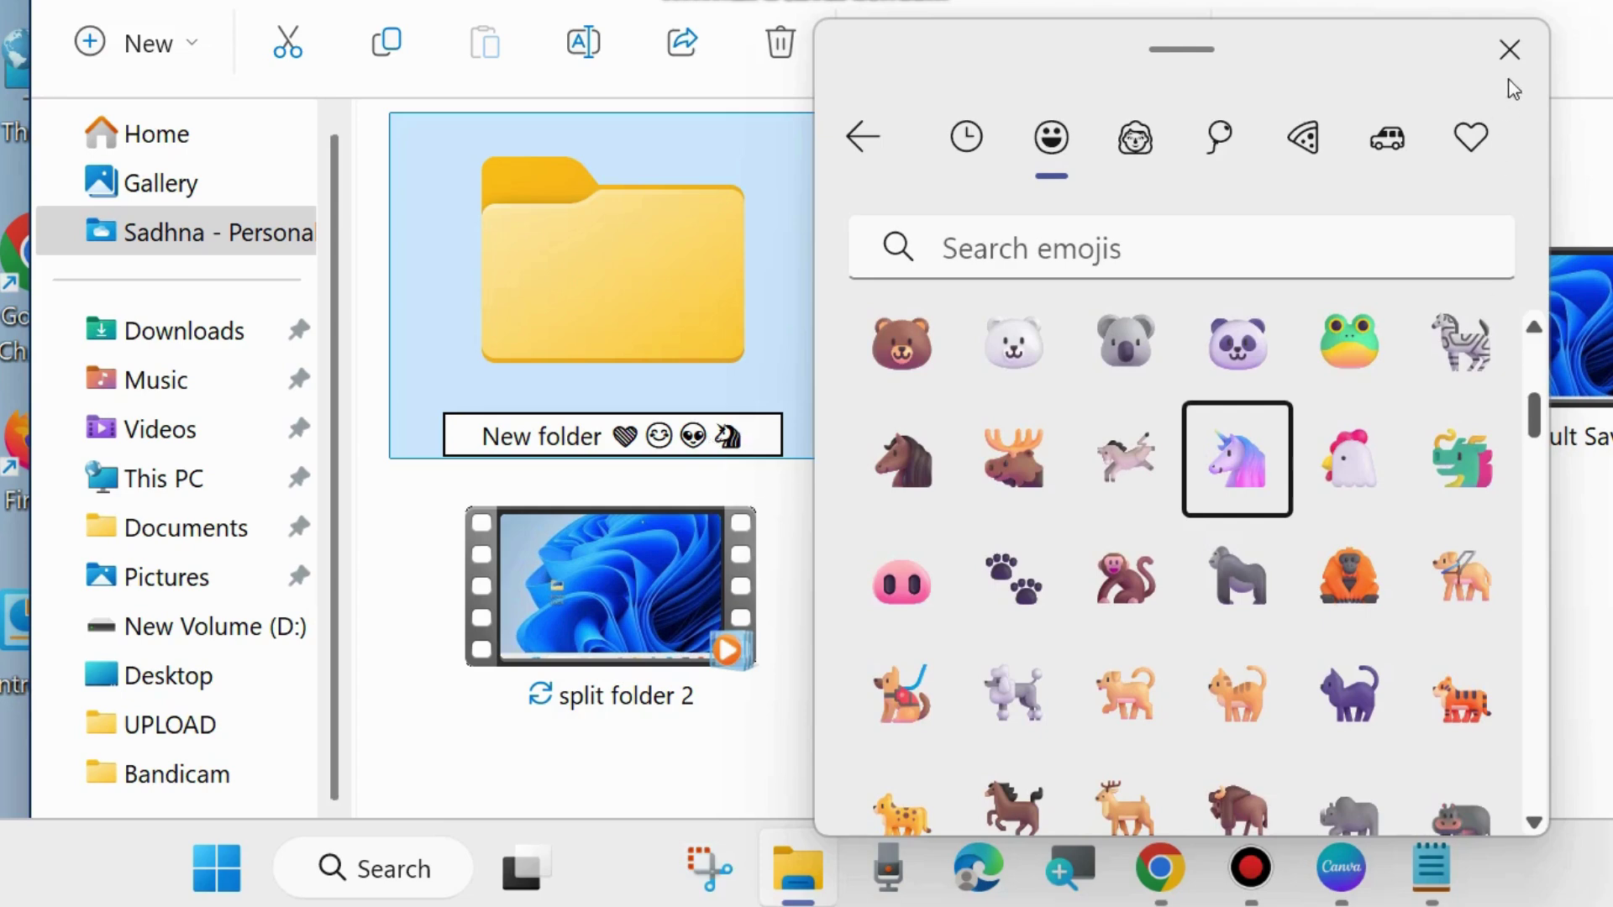
{"action": "left_click", "coordinate": [1508, 52]}
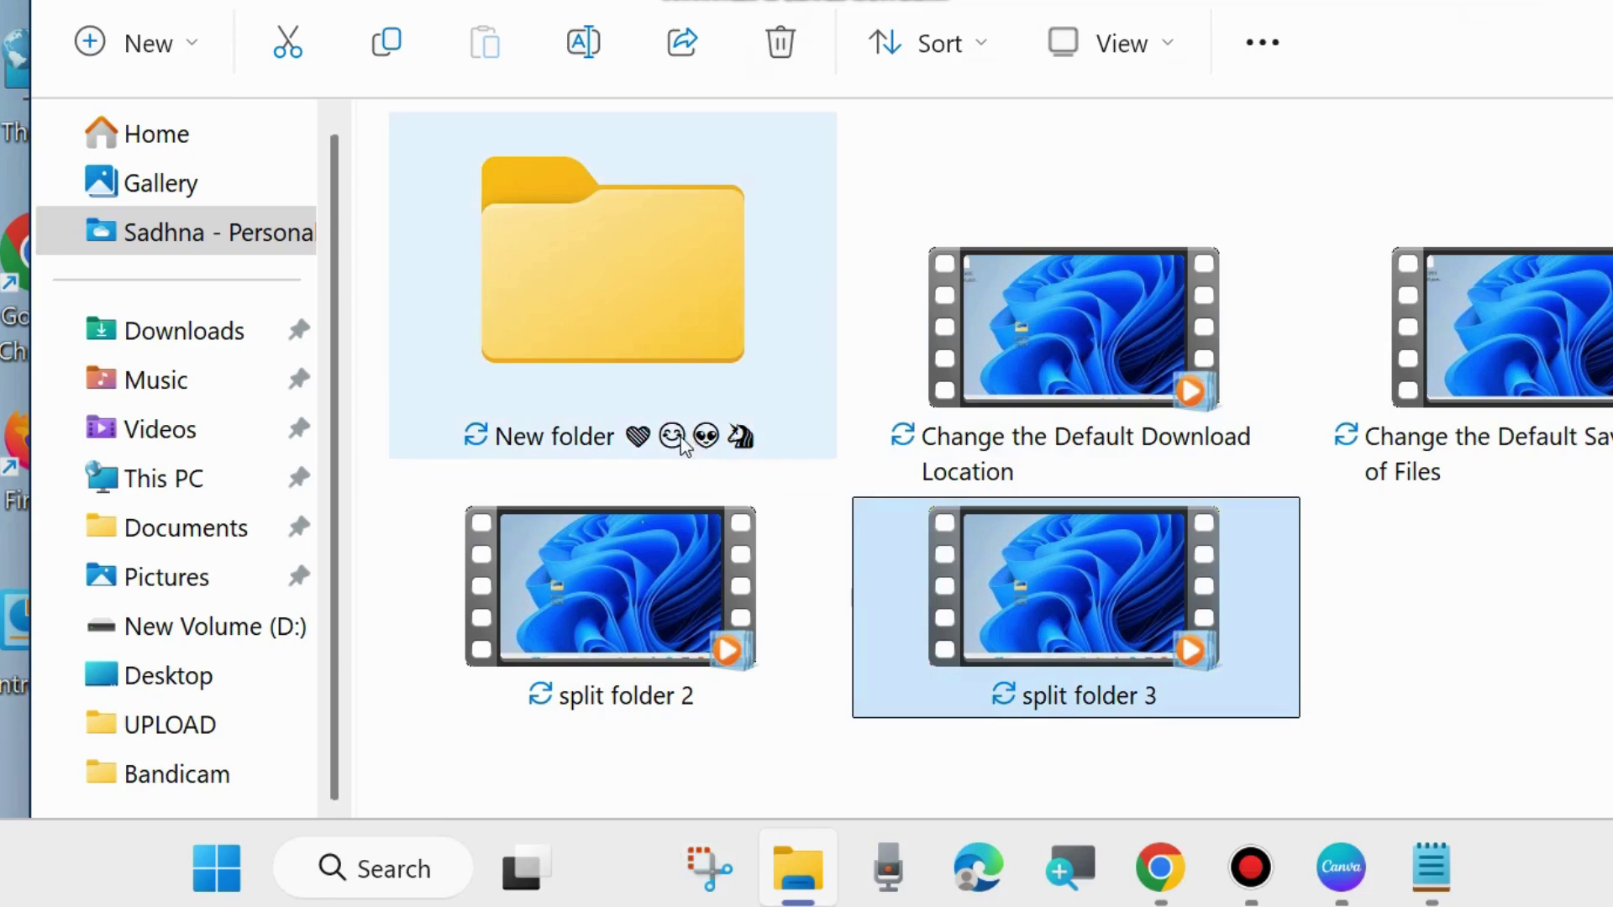
Step: Rename the emoji-tagged folder by removing the text "New folder" so that its name consists only of the four emojis
{"action": "left_click", "coordinate": [607, 445]}
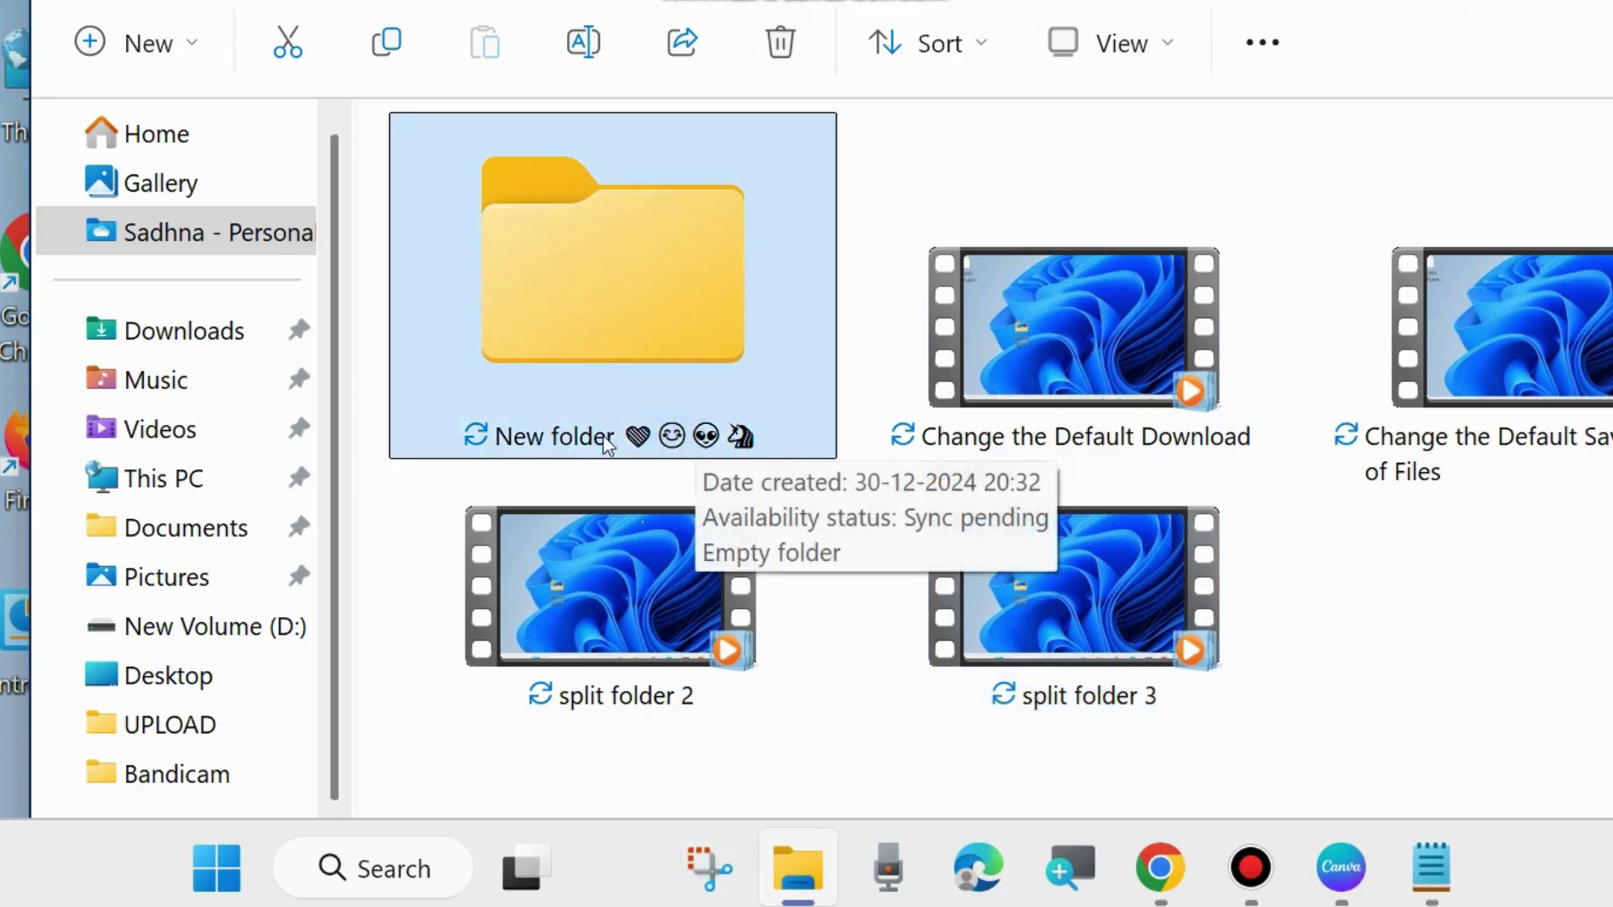
{"action": "left_click", "coordinate": [617, 439]}
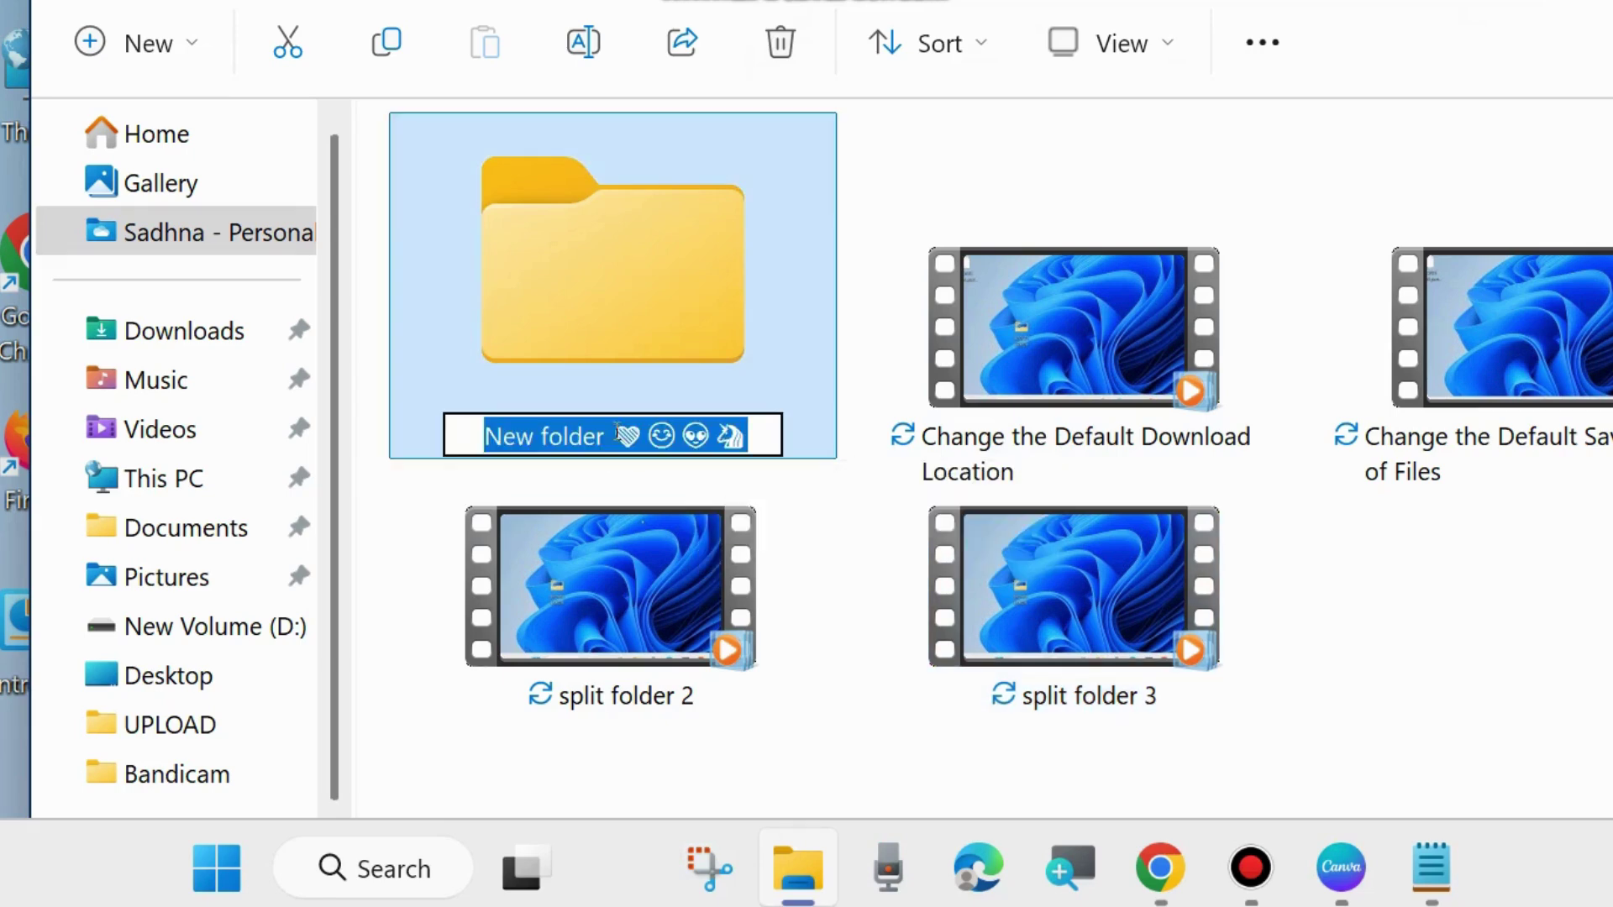
{"action": "left_click", "coordinate": [615, 434]}
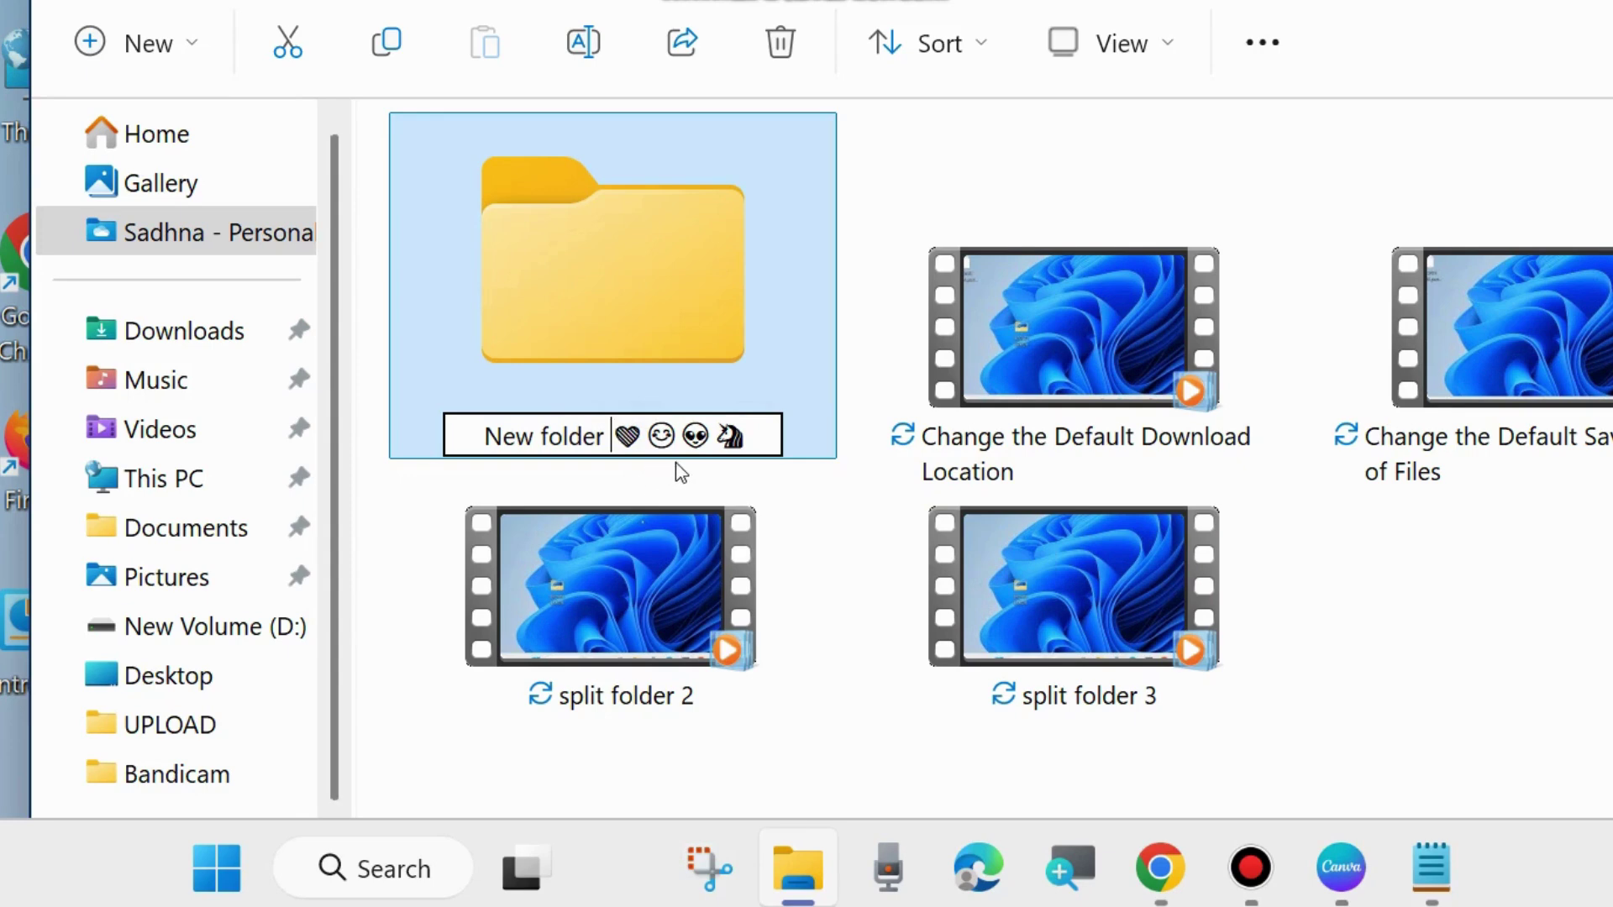
{"action": "key", "text": "BackSpace"}
{"action": "key", "text": "BackSpace"}
{"action": "key", "text": "BackSpace"}
{"action": "key", "text": "BackSpace"}
{"action": "key", "text": "BackSpace"}
{"action": "key", "text": "BackSpace"}
{"action": "key", "text": "BackSpace"}
{"action": "key", "text": "BackSpace"}
{"action": "key", "text": "BackSpace"}
{"action": "key", "text": "BackSpace"}
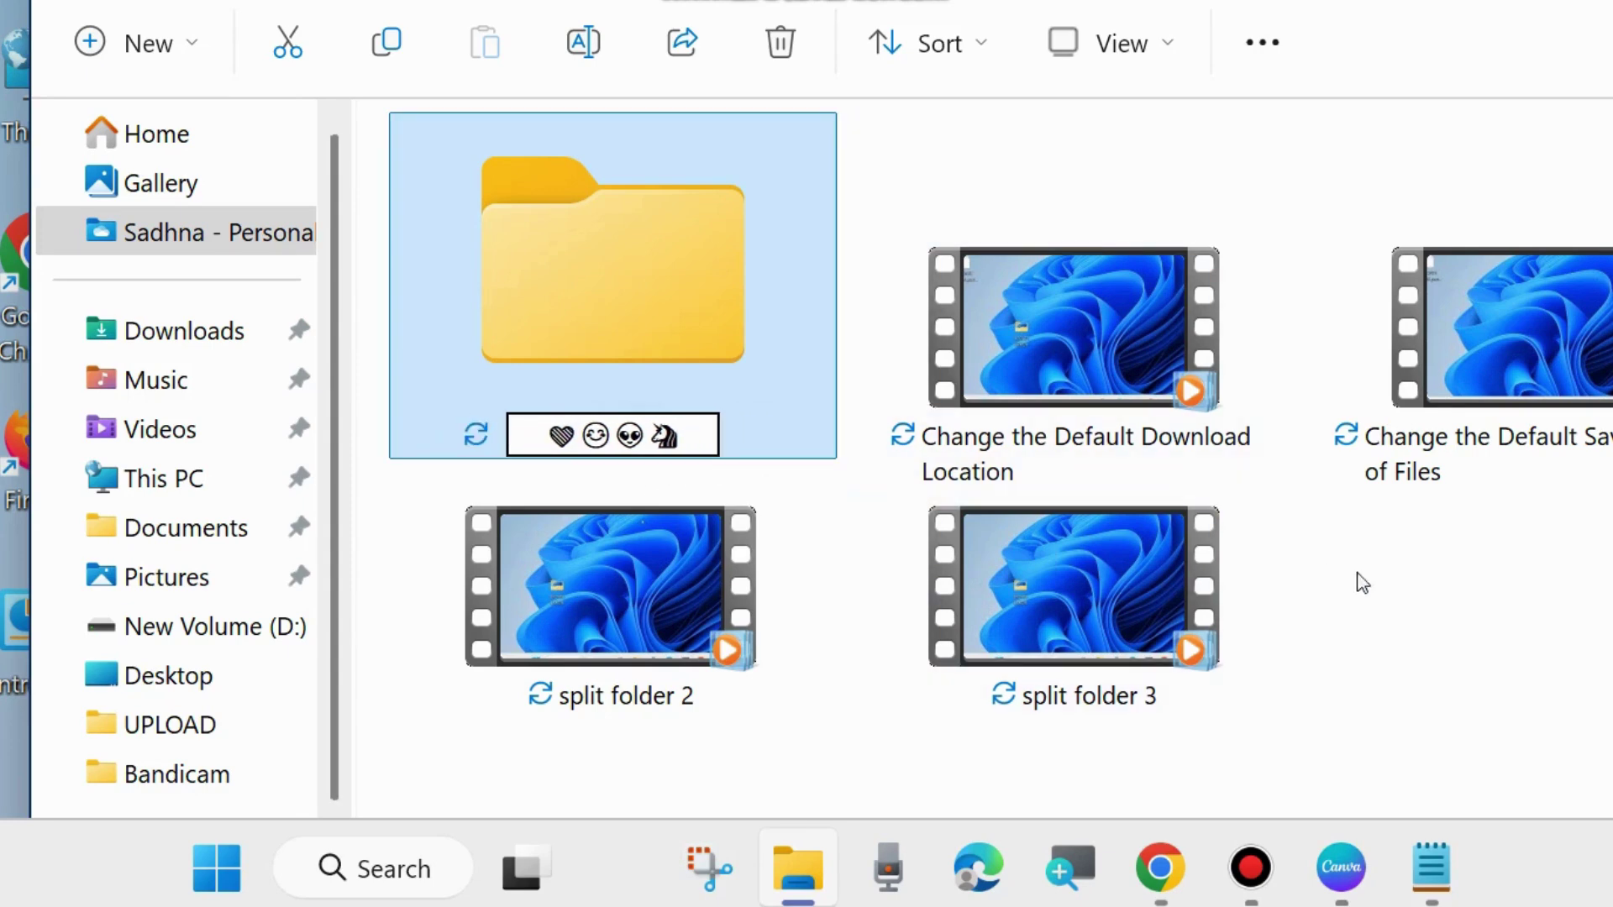
{"action": "left_click", "coordinate": [1416, 588]}
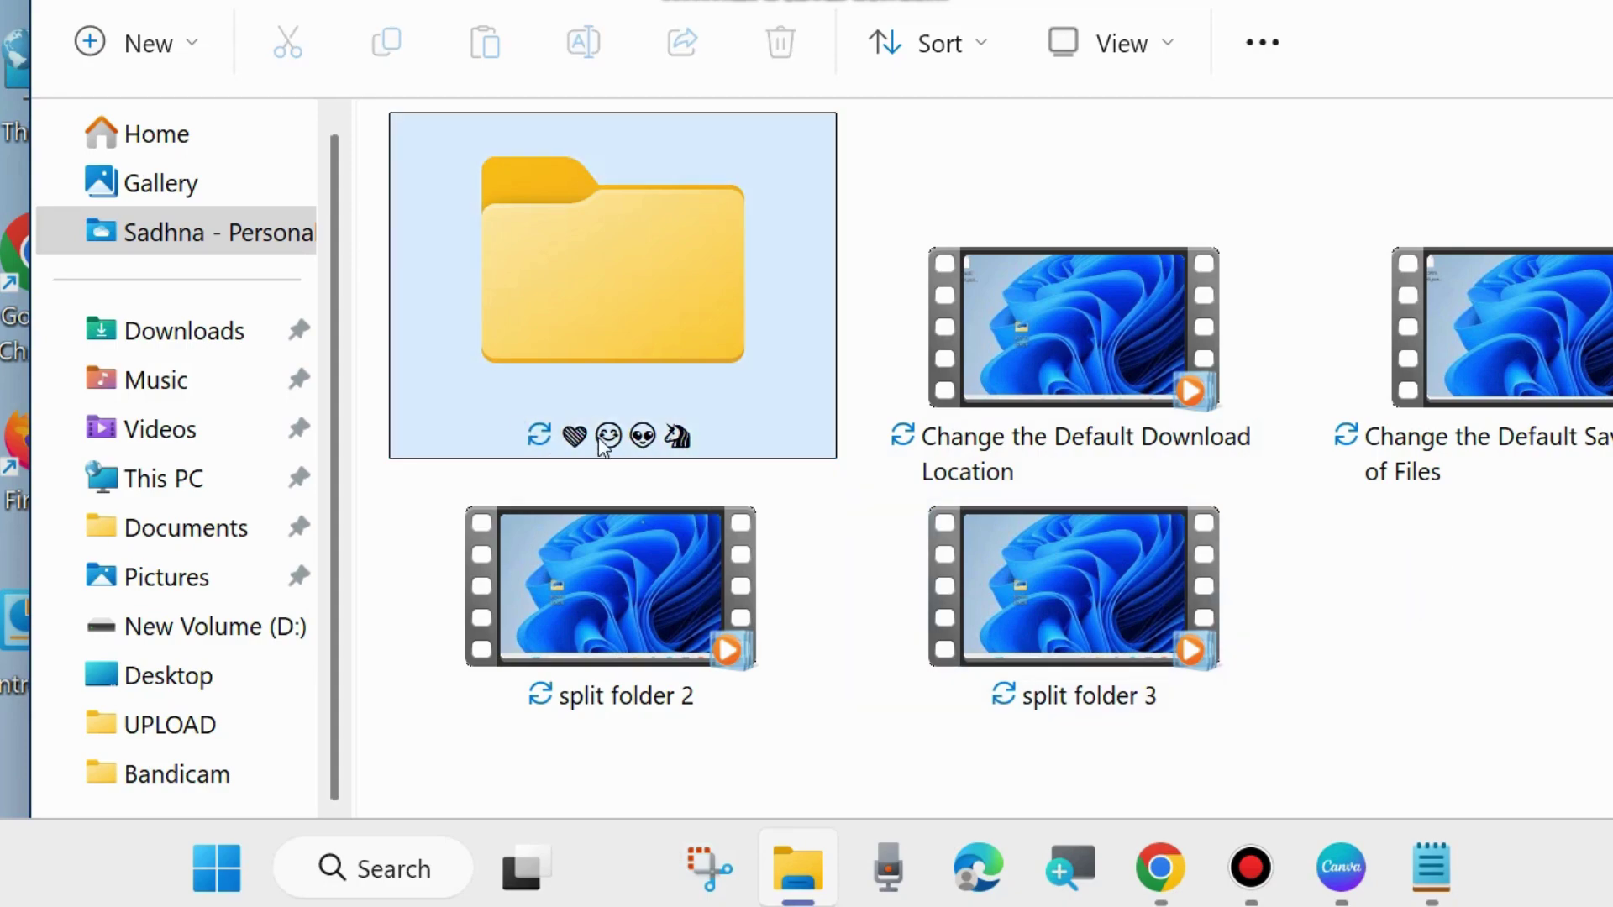